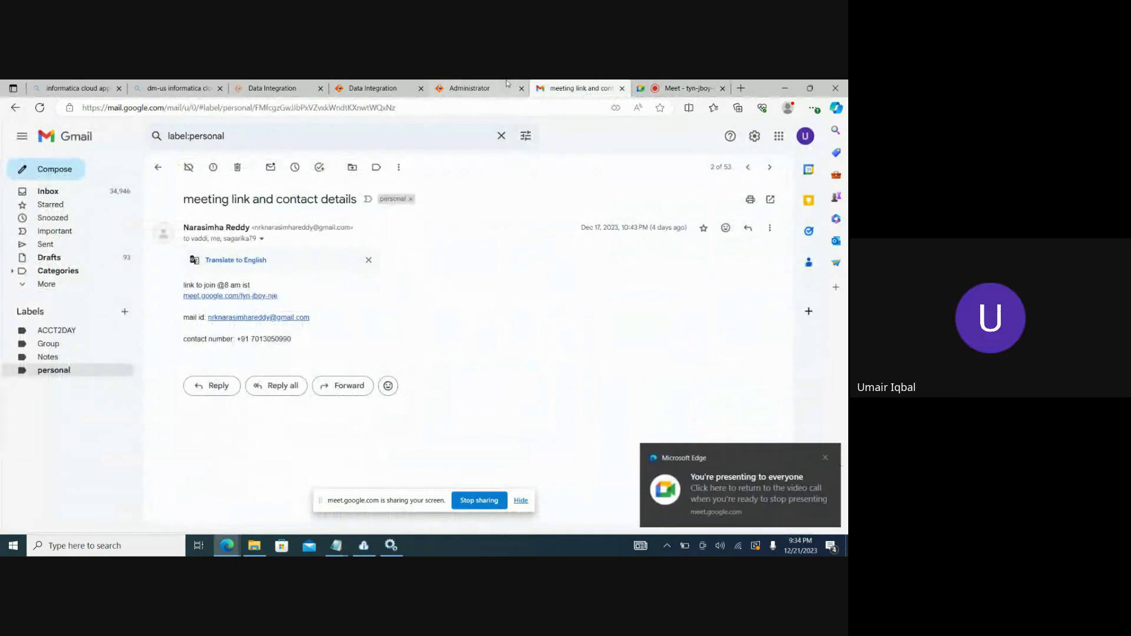
Switch to Informatica Data Integration and create a new blank mapping asset
{"action": "left_click", "coordinate": [470, 87]}
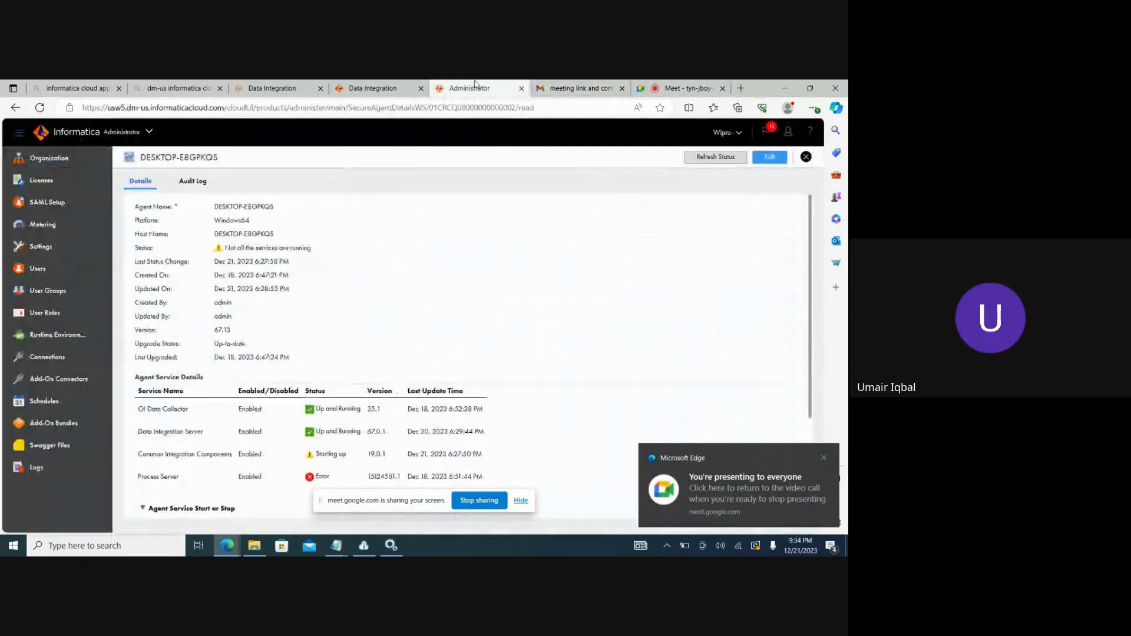
{"action": "left_click", "coordinate": [372, 88]}
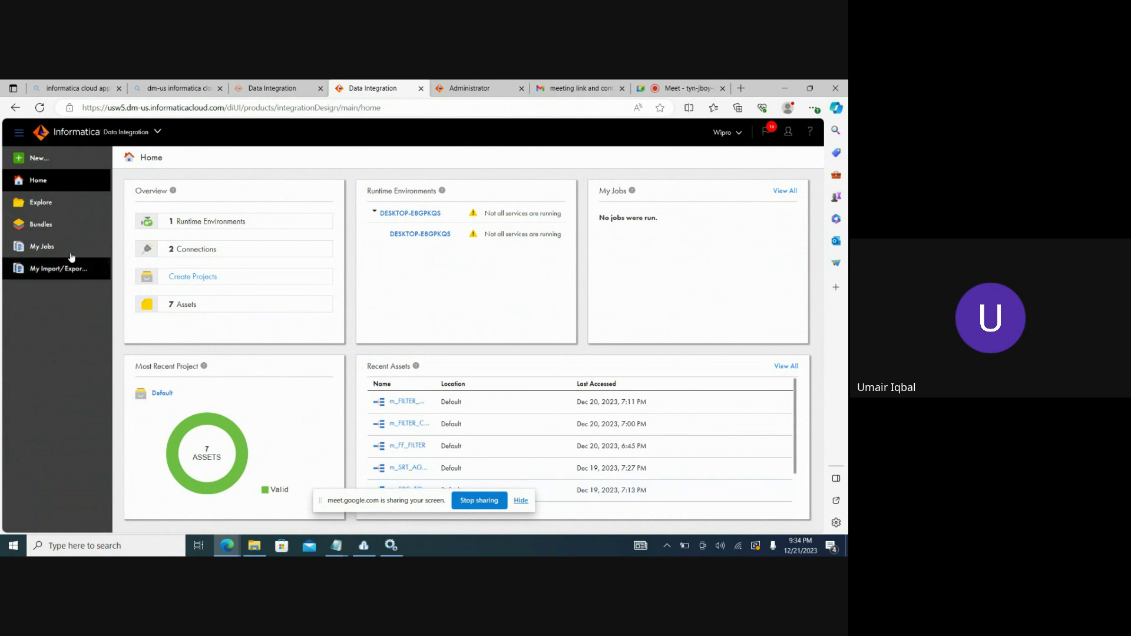
{"action": "left_click", "coordinate": [56, 213]}
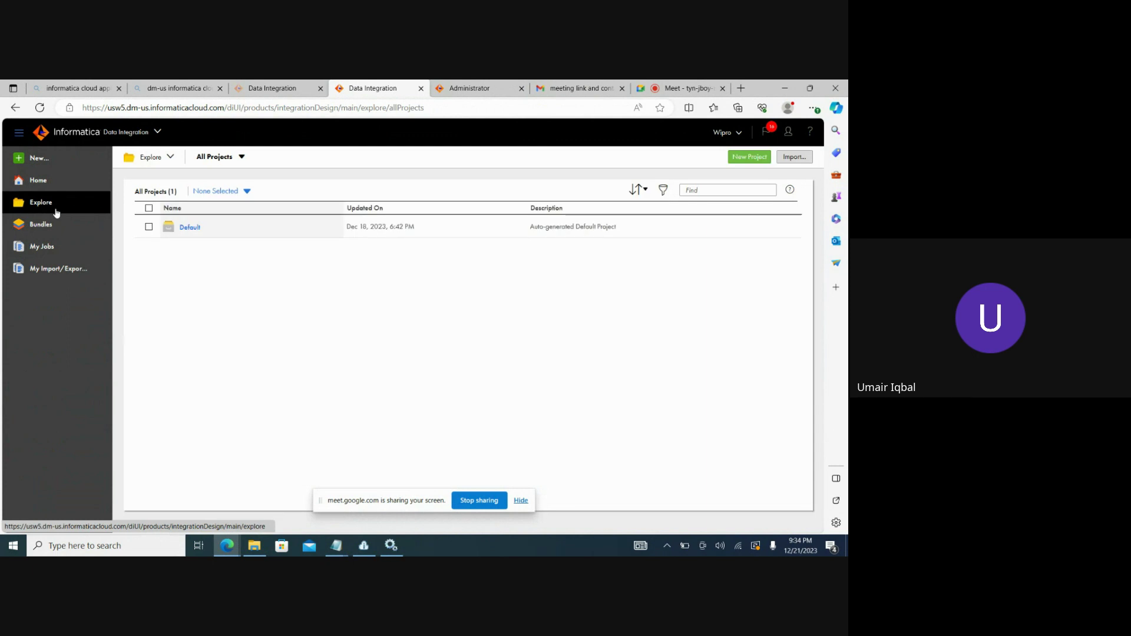
{"action": "left_click", "coordinate": [48, 165]}
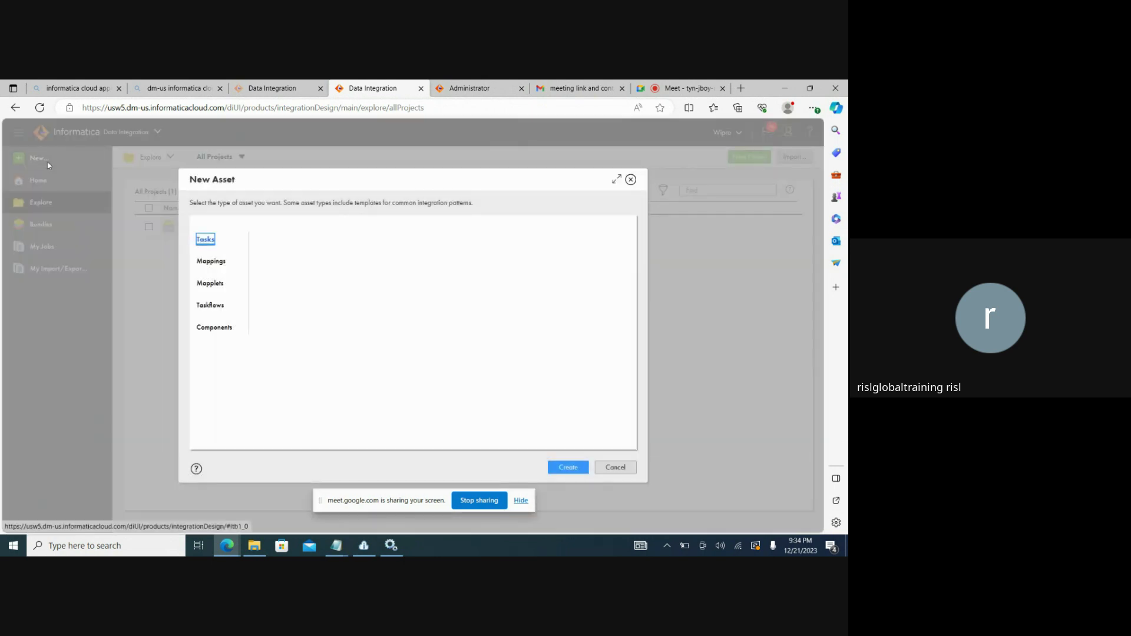
{"action": "left_click", "coordinate": [213, 262]}
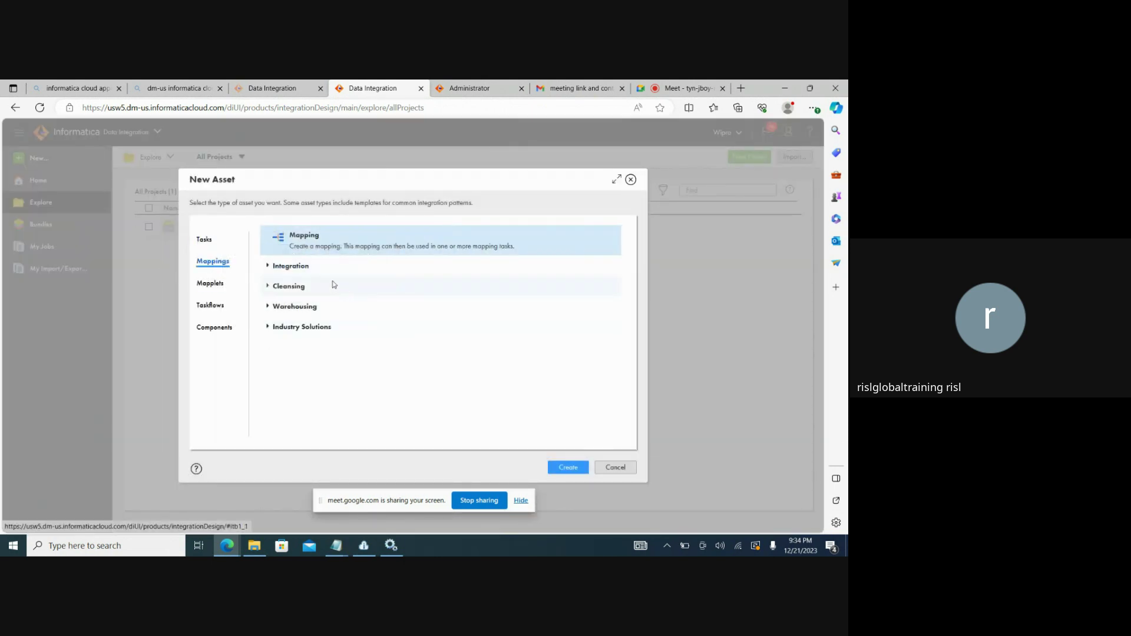
{"action": "left_click", "coordinate": [558, 469]}
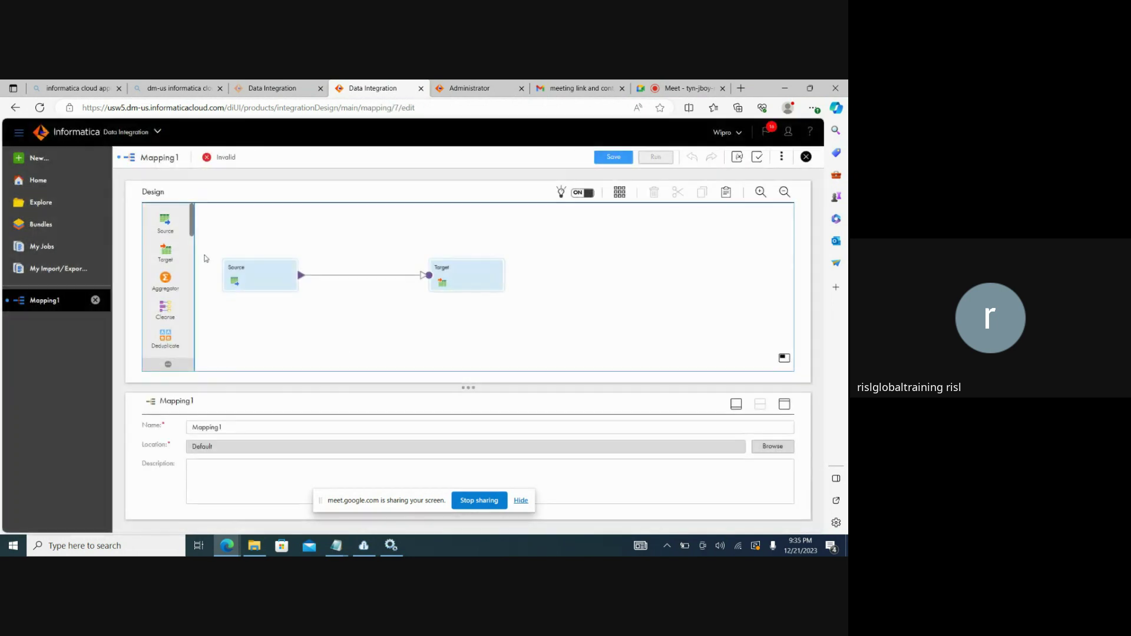
Examine the new mapping's validation errors for the Source and Target transformations, and close the validation results
{"action": "left_click_drag", "start_coordinate": [193, 233], "coordinate": [189, 255]}
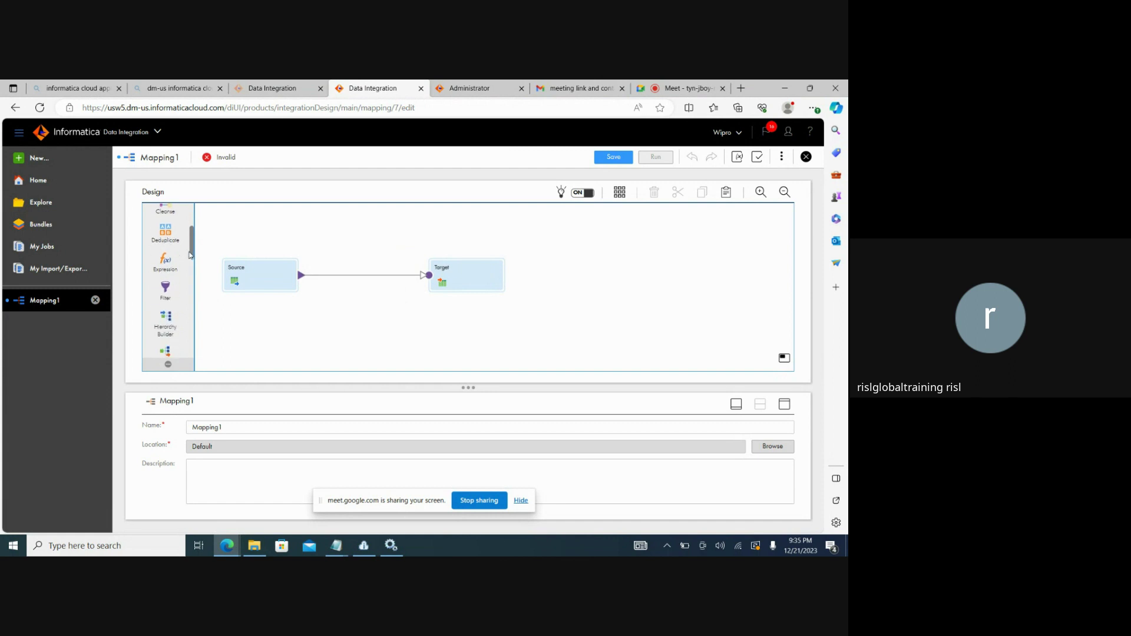
{"action": "left_click_drag", "start_coordinate": [189, 255], "coordinate": [190, 260]}
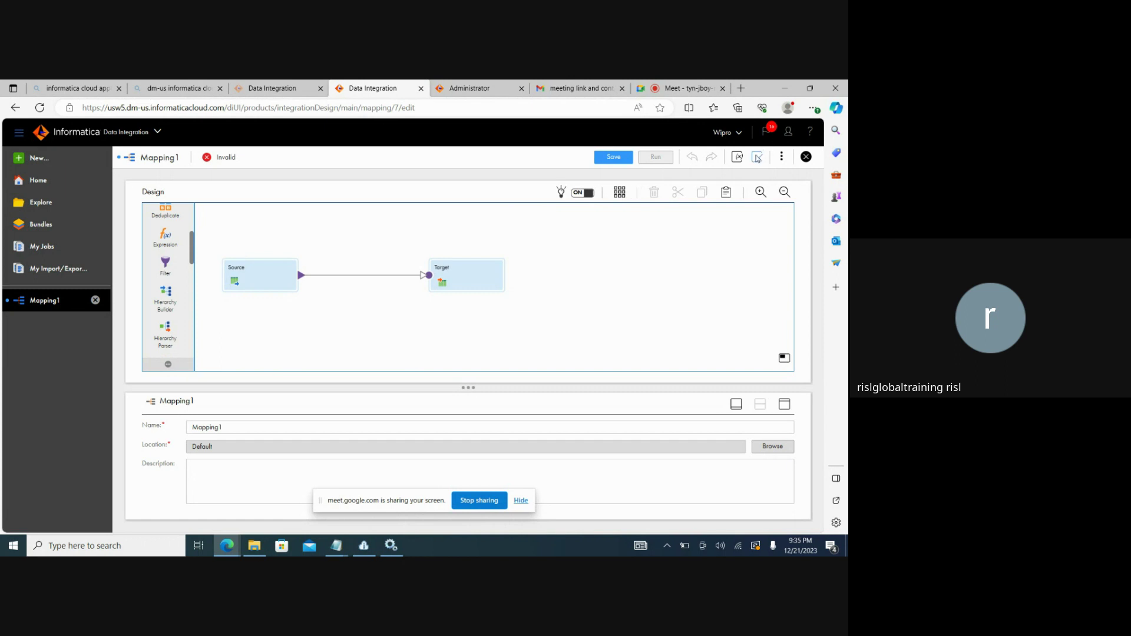
{"action": "left_click", "coordinate": [757, 158]}
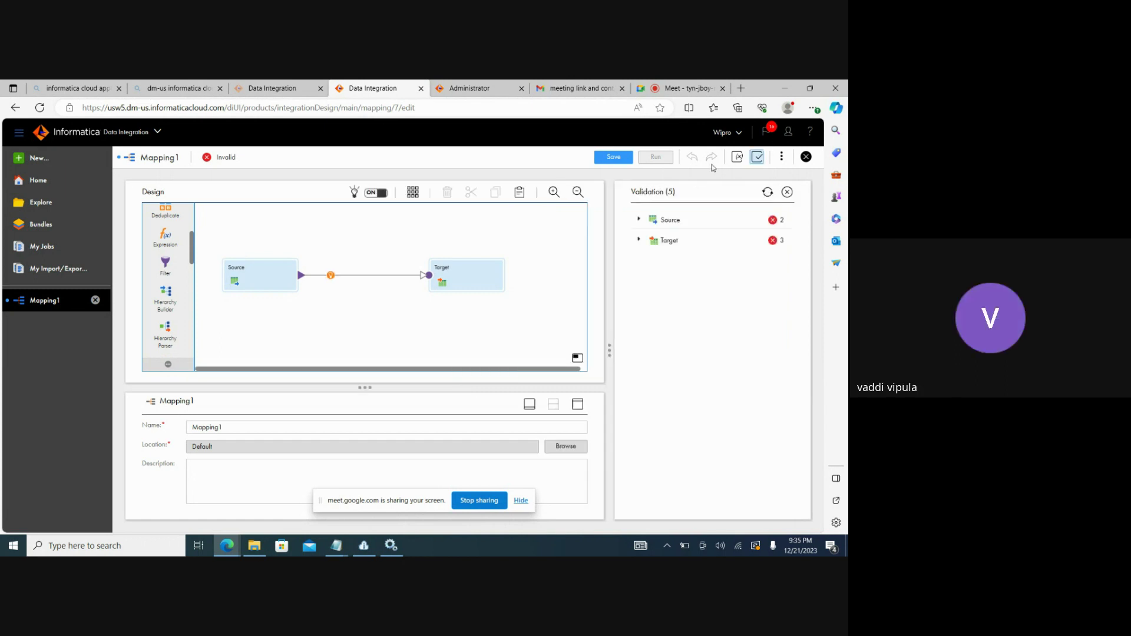
{"action": "left_click", "coordinate": [639, 221]}
{"action": "left_click", "coordinate": [639, 221]}
{"action": "left_click", "coordinate": [639, 241]}
{"action": "left_click", "coordinate": [639, 240]}
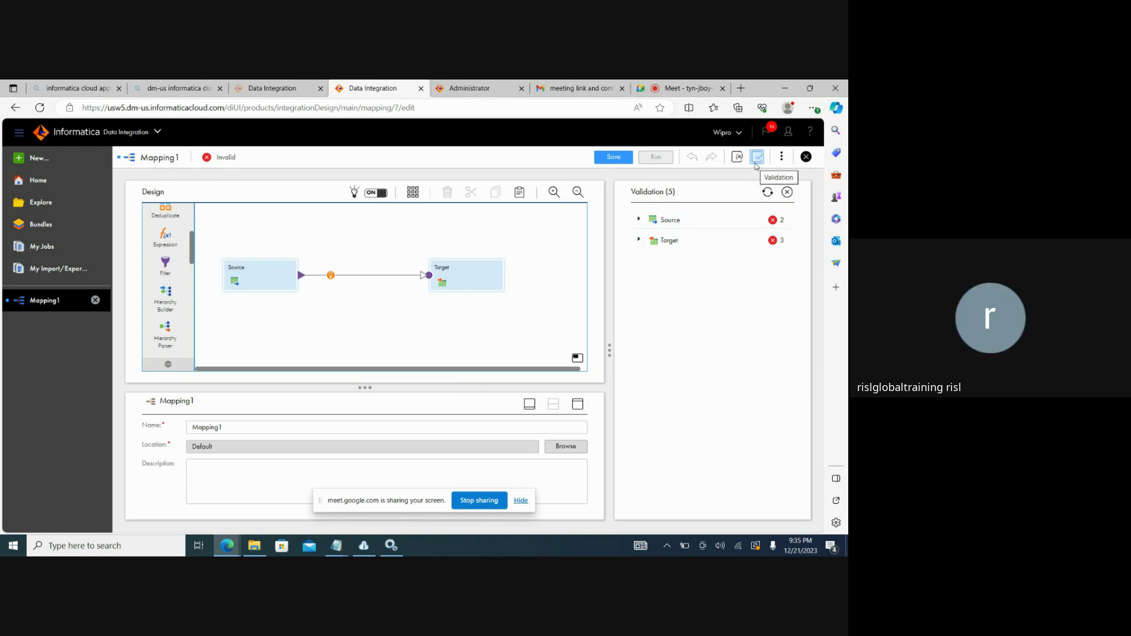
{"action": "left_click", "coordinate": [639, 219]}
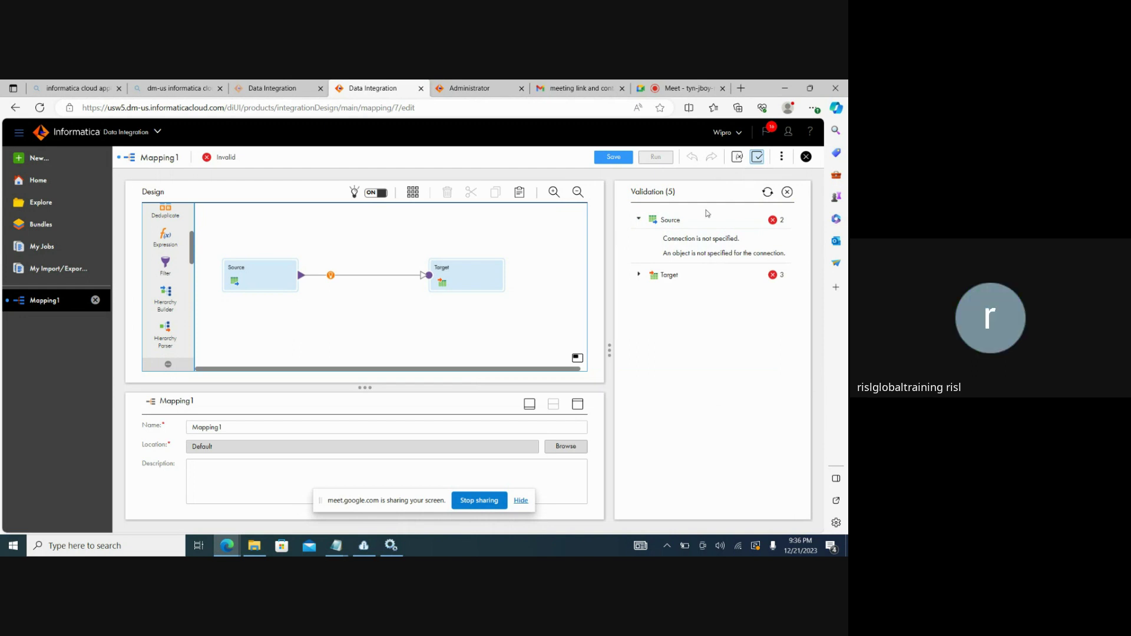
{"action": "left_click", "coordinate": [643, 276]}
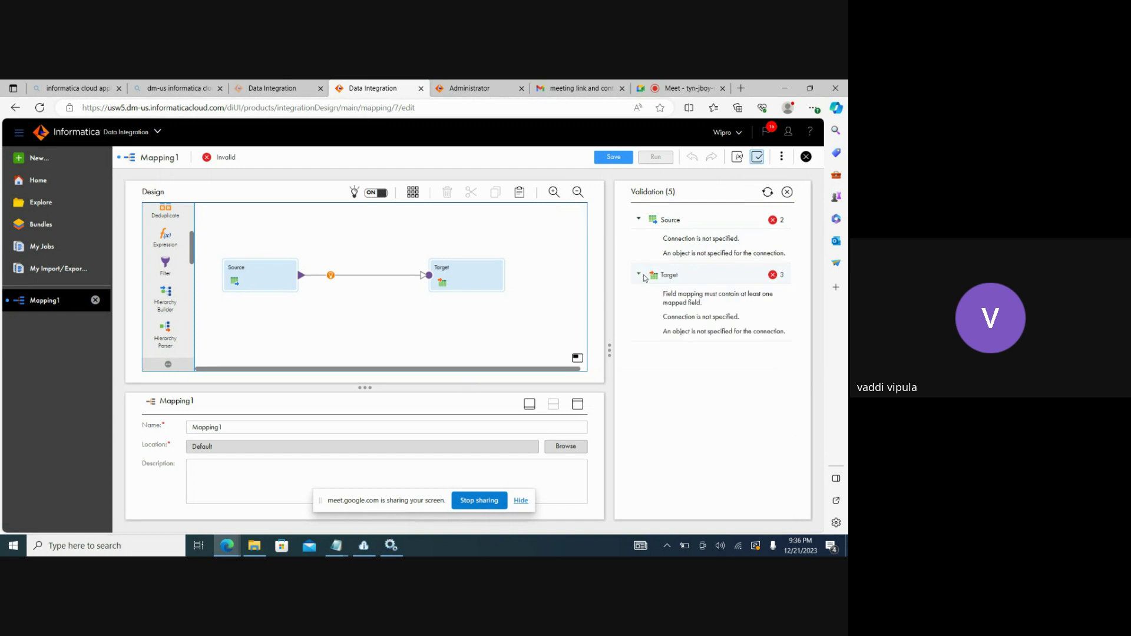
{"action": "left_click", "coordinate": [644, 276]}
{"action": "left_click", "coordinate": [757, 157]}
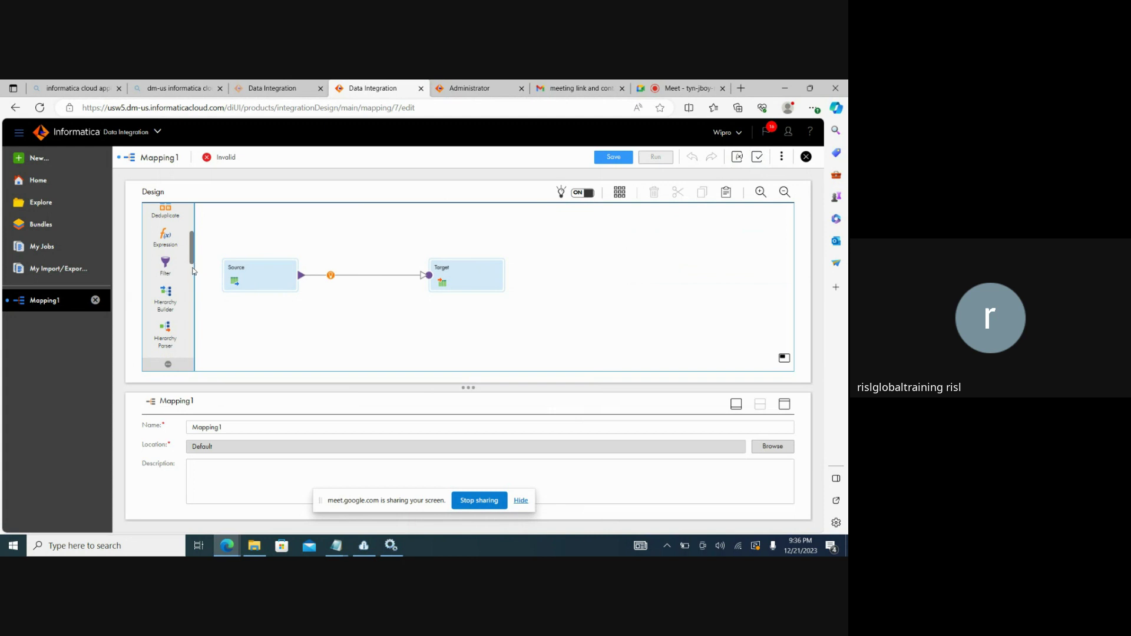
Look through the transformations available for the mapping, from Hierarchy Builder and Joiner through Lookup, Sorter, SQL and Union
{"action": "left_click_drag", "start_coordinate": [192, 260], "coordinate": [192, 278]}
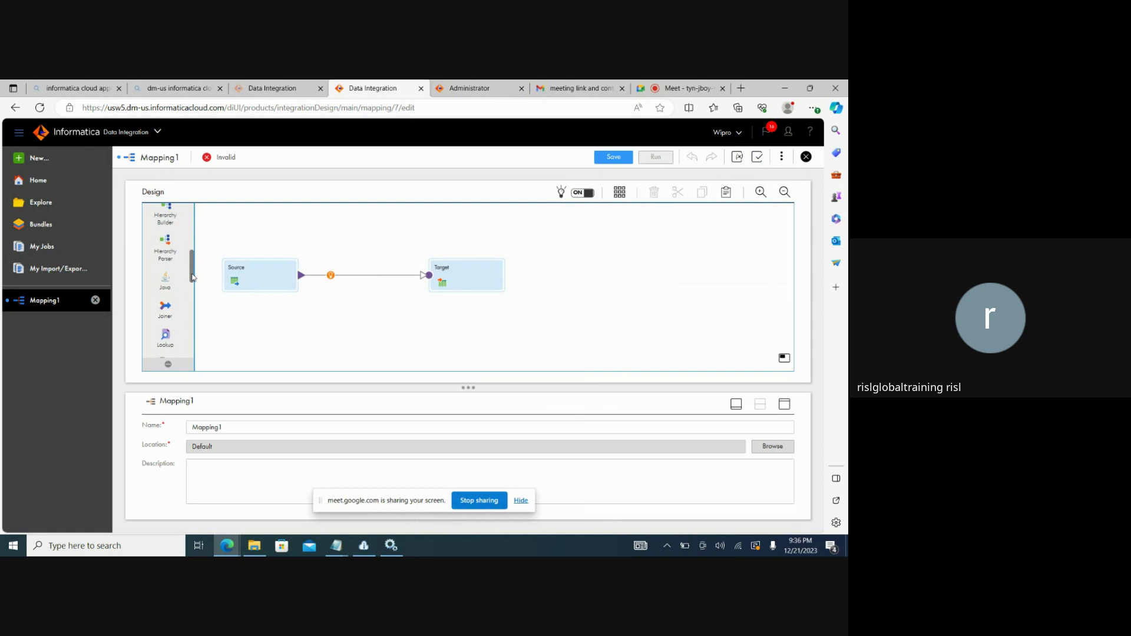
{"action": "left_click_drag", "start_coordinate": [192, 276], "coordinate": [192, 287]}
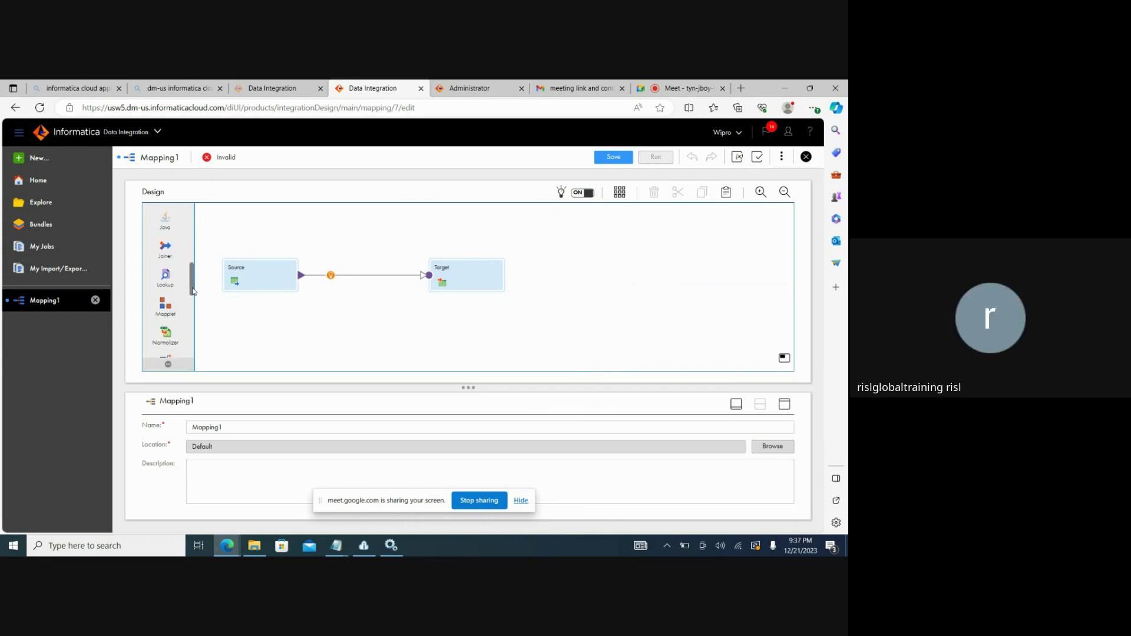
{"action": "left_click_drag", "start_coordinate": [192, 287], "coordinate": [200, 339]}
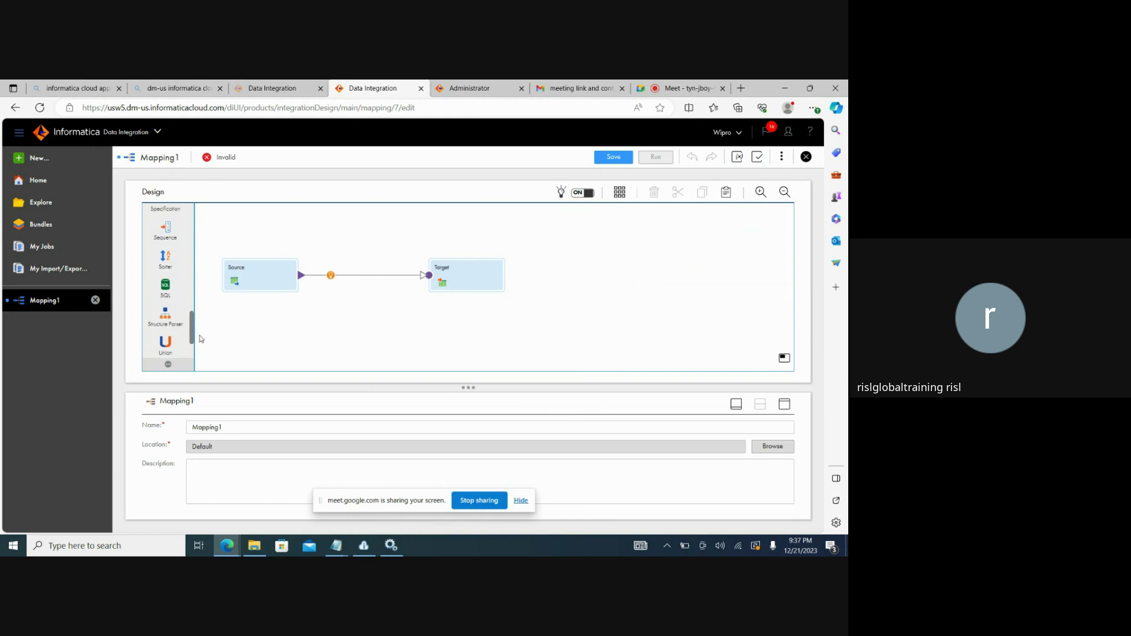
{"action": "left_click_drag", "start_coordinate": [200, 338], "coordinate": [194, 285]}
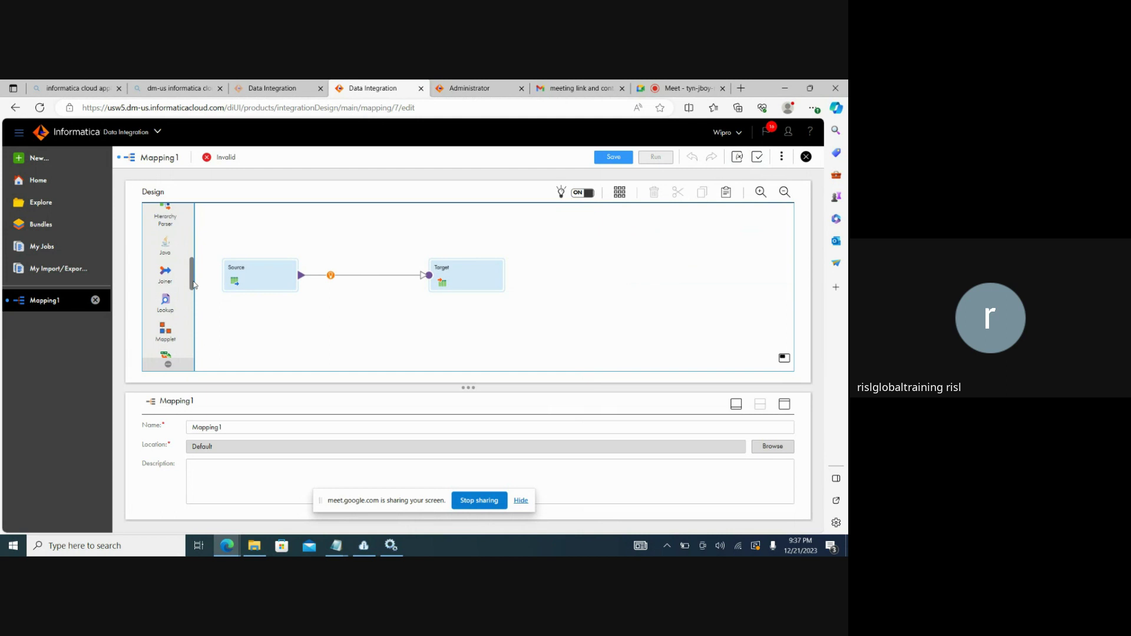
Stop sharing the screen in the meeting
{"action": "left_click", "coordinate": [480, 504]}
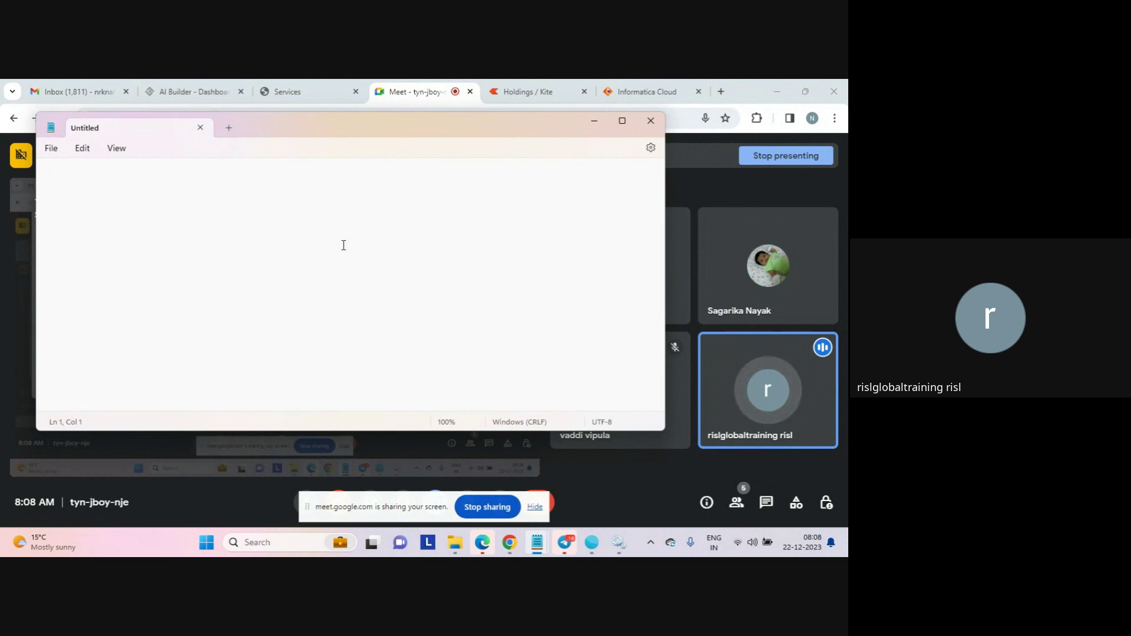
Write the condition if(c1<1) in the blank Notepad document, followed by an empty pair of curly braces
{"action": "type", "text": "if(c1<"}
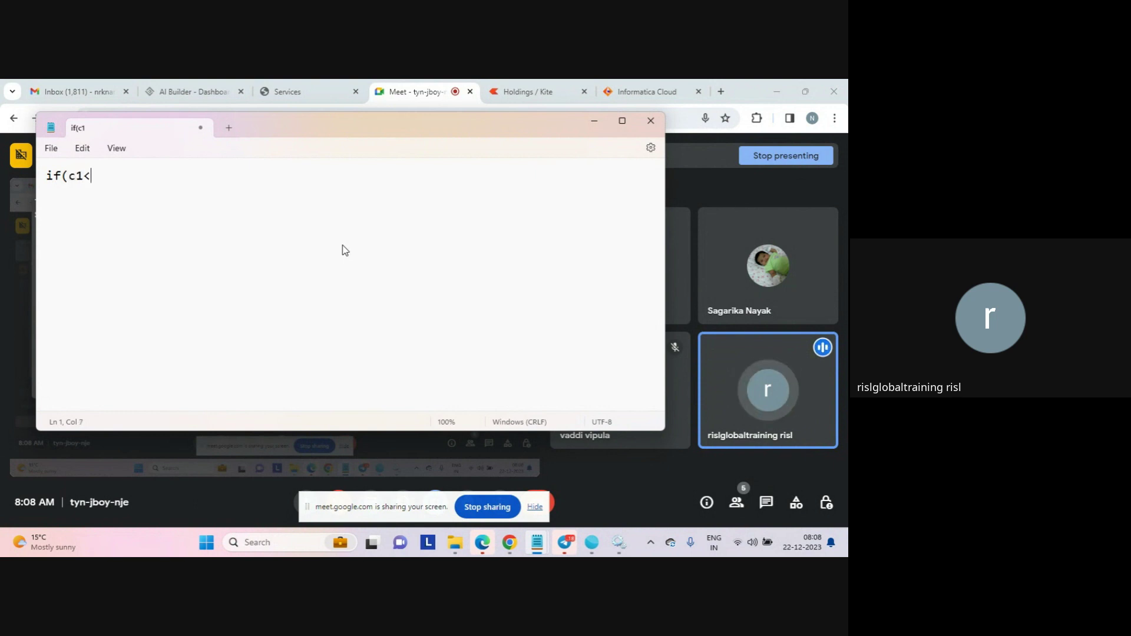
{"action": "type", "text": "1)"}
{"action": "key", "text": "Return"}
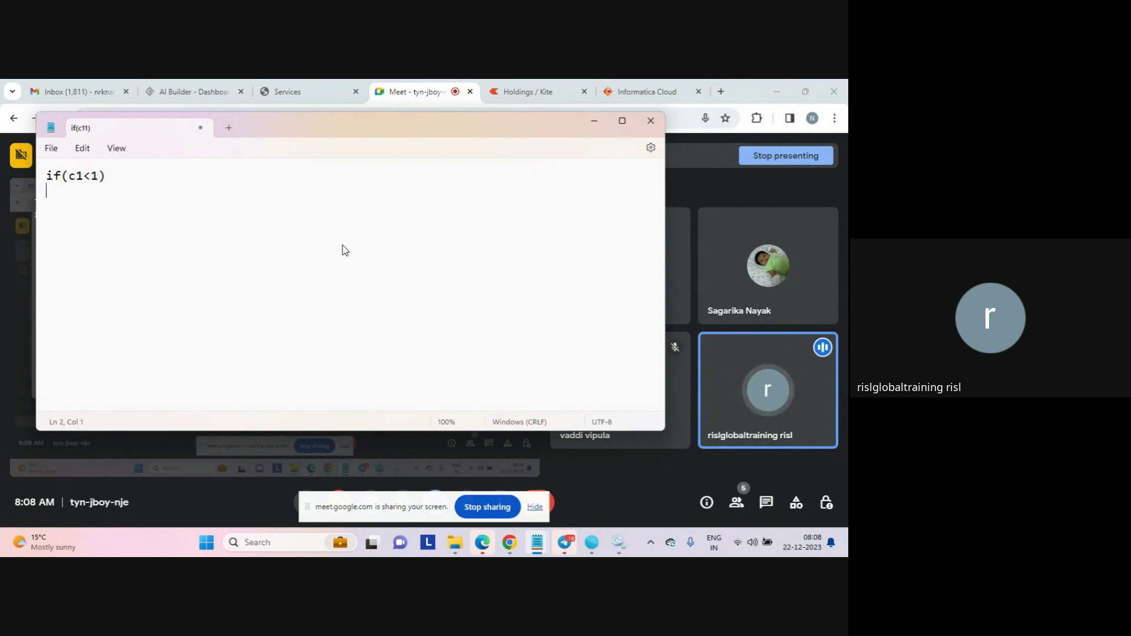
{"action": "type", "text": "{"}
{"action": "key", "text": "Return"}
{"action": "type", "text": "}"}
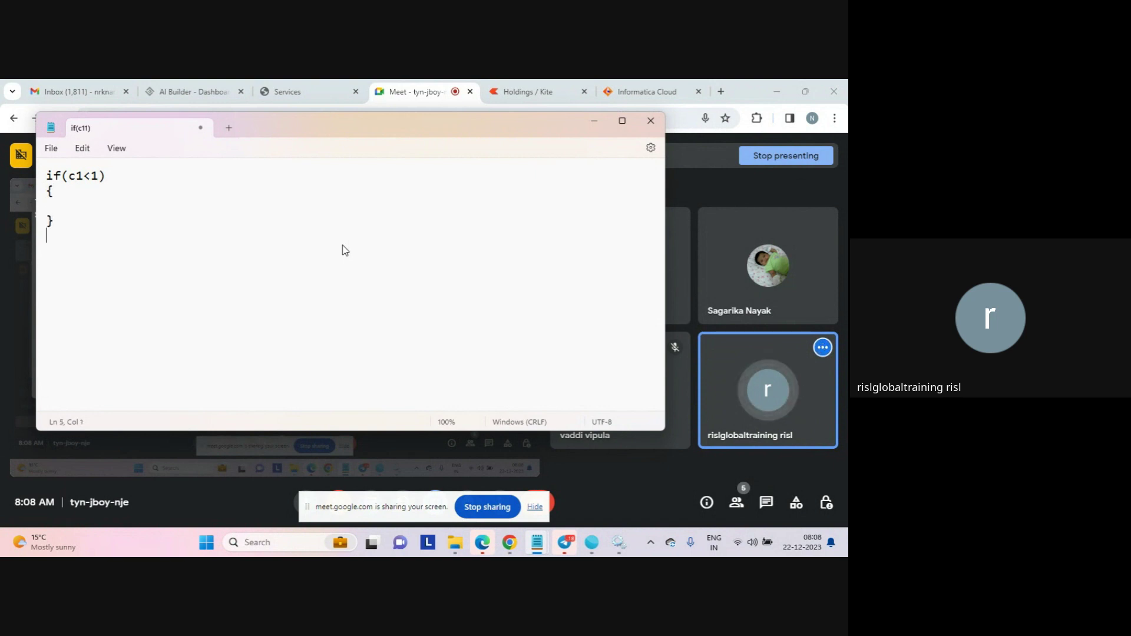
Add an "else if c1<3" branch with an empty pair of curly braces below the if block
{"action": "key", "text": "Return"}
{"action": "key", "text": "Return"}
{"action": "type", "text": "else if c1<"}
{"action": "key", "text": "BackSpace"}
{"action": "type", "text": ">"}
{"action": "key", "text": "BackSpace"}
{"action": "type", "text": "<"}
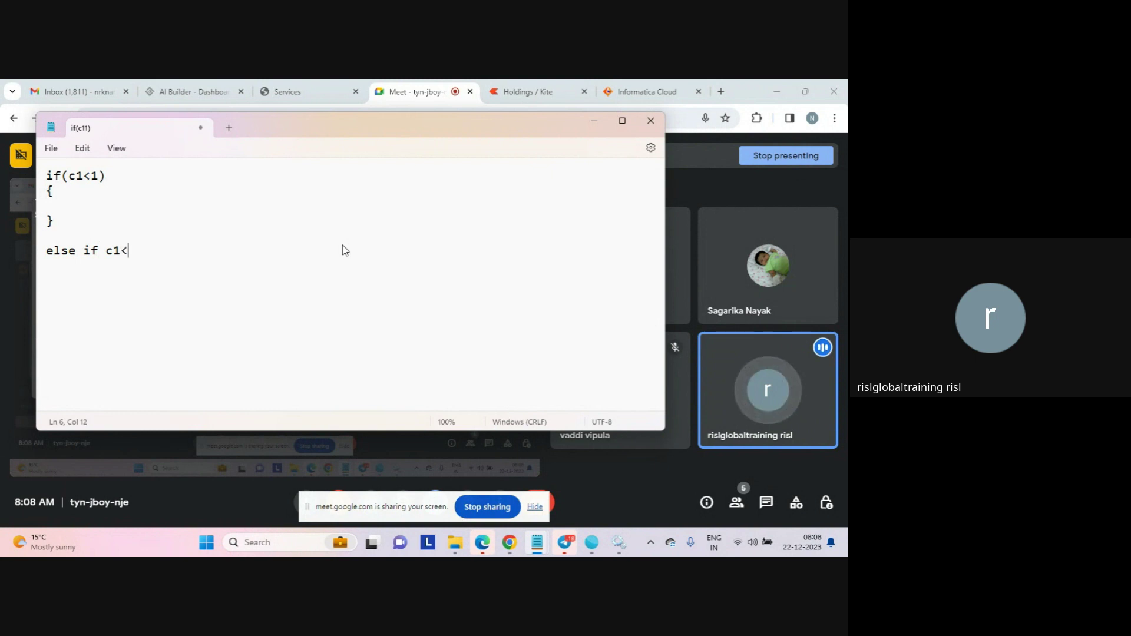
{"action": "type", "text": "3"}
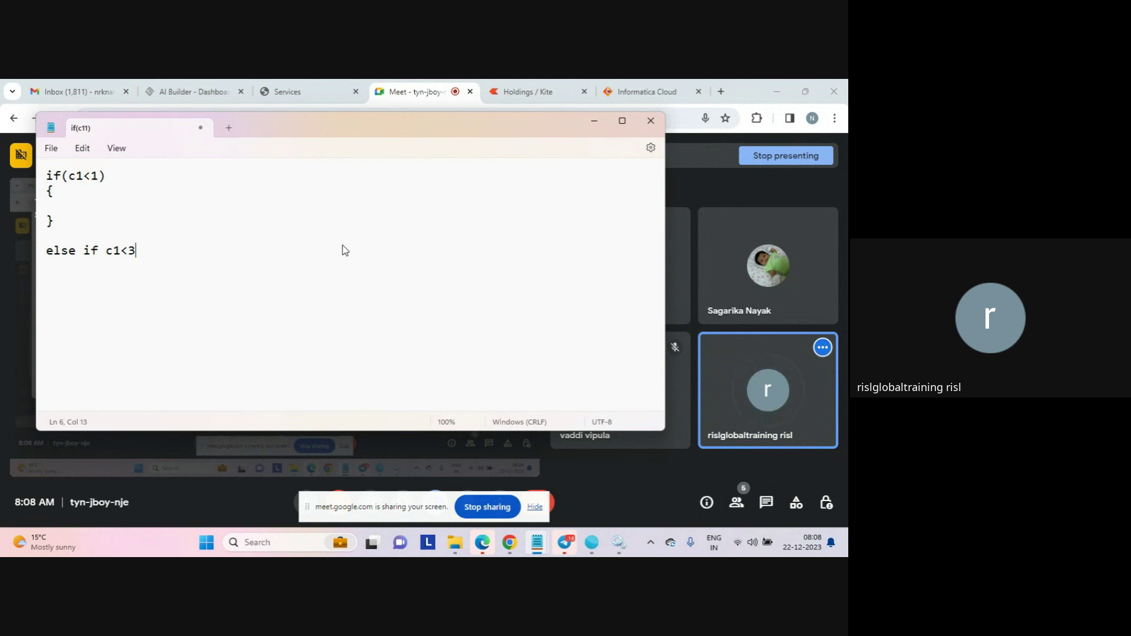
{"action": "key", "text": "Return"}
{"action": "type", "text": "{"}
{"action": "key", "text": "BackSpace"}
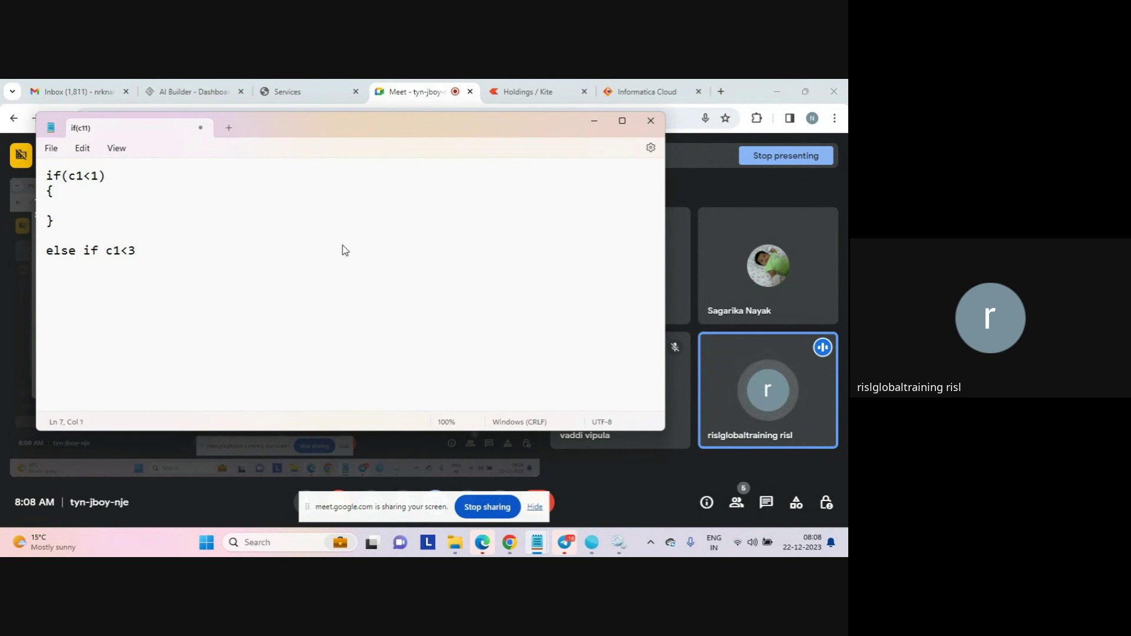
{"action": "type", "text": "{"}
{"action": "key", "text": "Return"}
{"action": "key", "text": "Return"}
{"action": "type", "text": "}"}
Add a final else branch with an empty pair of curly braces below the else if block
{"action": "key", "text": "Return"}
{"action": "key", "text": "Return"}
{"action": "type", "text": "else"}
{"action": "key", "text": "Return"}
{"action": "type", "text": "{"}
{"action": "key", "text": "Return"}
{"action": "key", "text": "Return"}
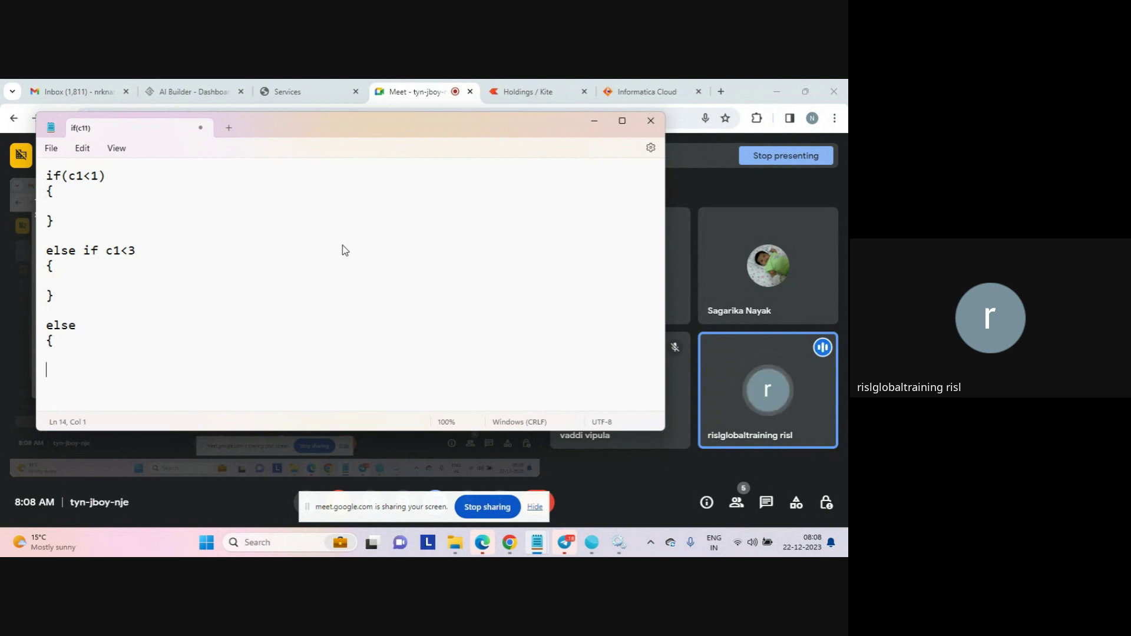
{"action": "type", "text": "}"}
{"action": "key", "text": "Return"}
Highlight the if(c1<1) condition on the first line of the document
{"action": "key", "text": "Up"}
{"action": "key", "text": "Up"}
{"action": "key", "text": "Up"}
{"action": "key", "text": "Up"}
{"action": "key", "text": "Up"}
{"action": "key", "text": "Up"}
{"action": "key", "text": "Up"}
{"action": "key", "text": "Up"}
{"action": "key", "text": "Up"}
{"action": "key", "text": "Up"}
{"action": "key", "text": "Up"}
{"action": "key", "text": "Up"}
{"action": "key", "text": "Up"}
{"action": "key", "text": "Up"}
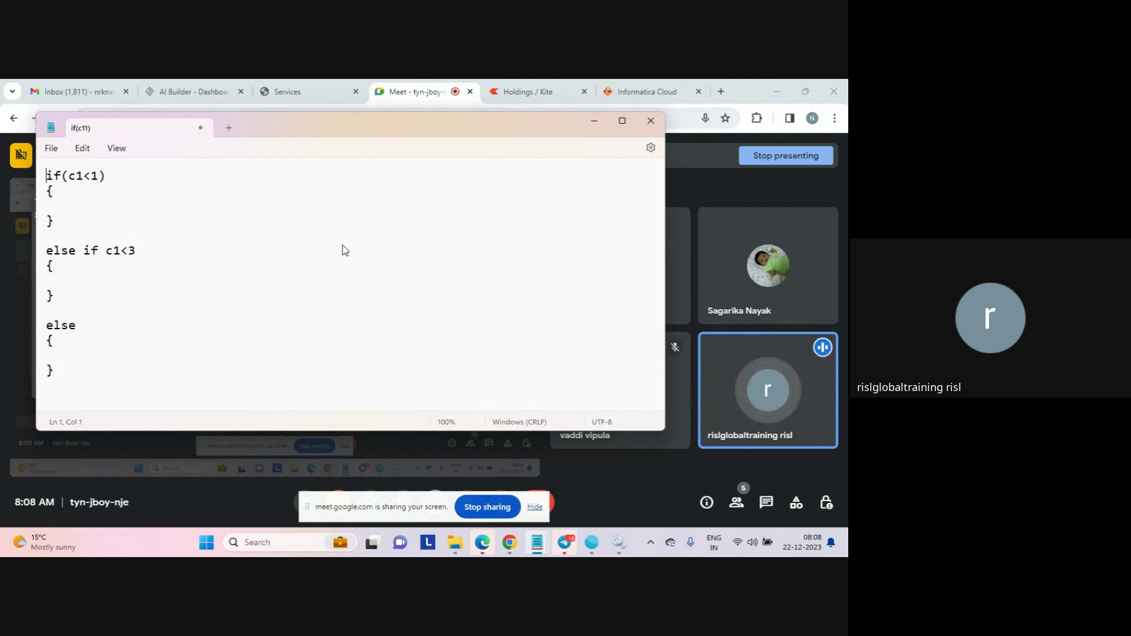
{"action": "key", "text": "shift+End"}
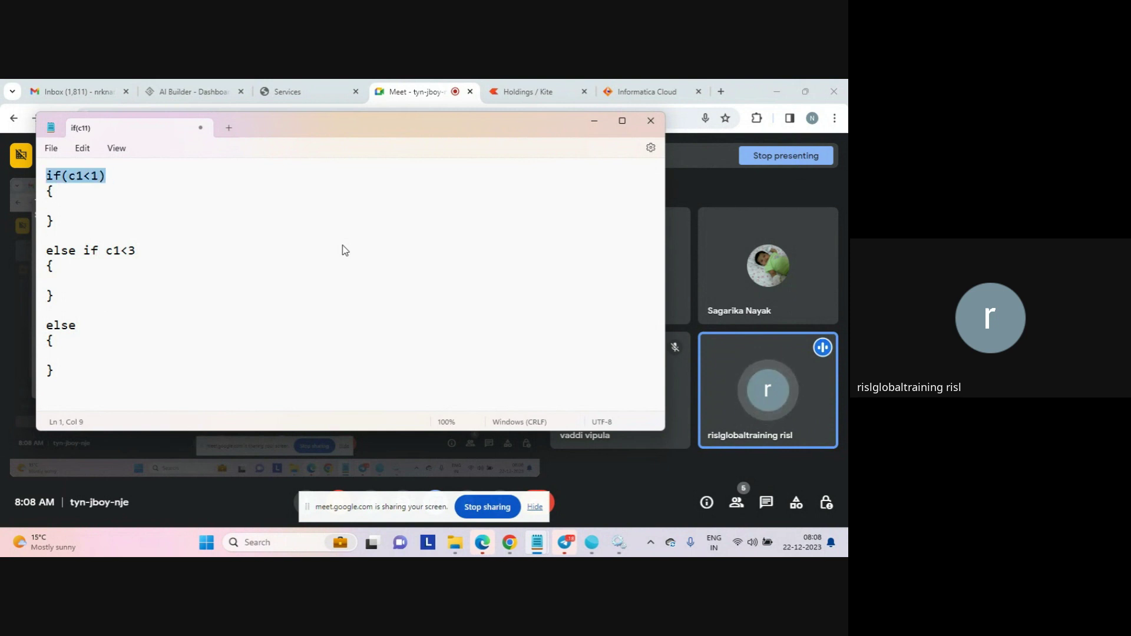
Highlight the "else if c1<3" line, and return the cursor to the start of the document
{"action": "key", "text": "Home"}
{"action": "key", "text": "Down"}
{"action": "key", "text": "Down"}
{"action": "key", "text": "Down"}
{"action": "key", "text": "Down"}
{"action": "key", "text": "Down"}
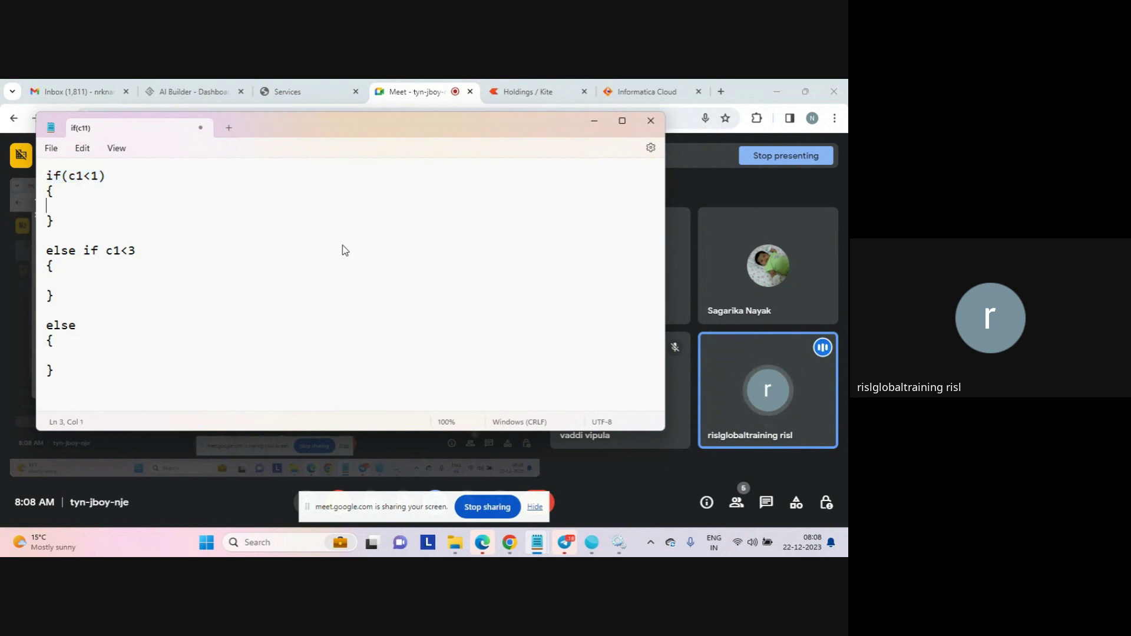
{"action": "key", "text": "shift+Down"}
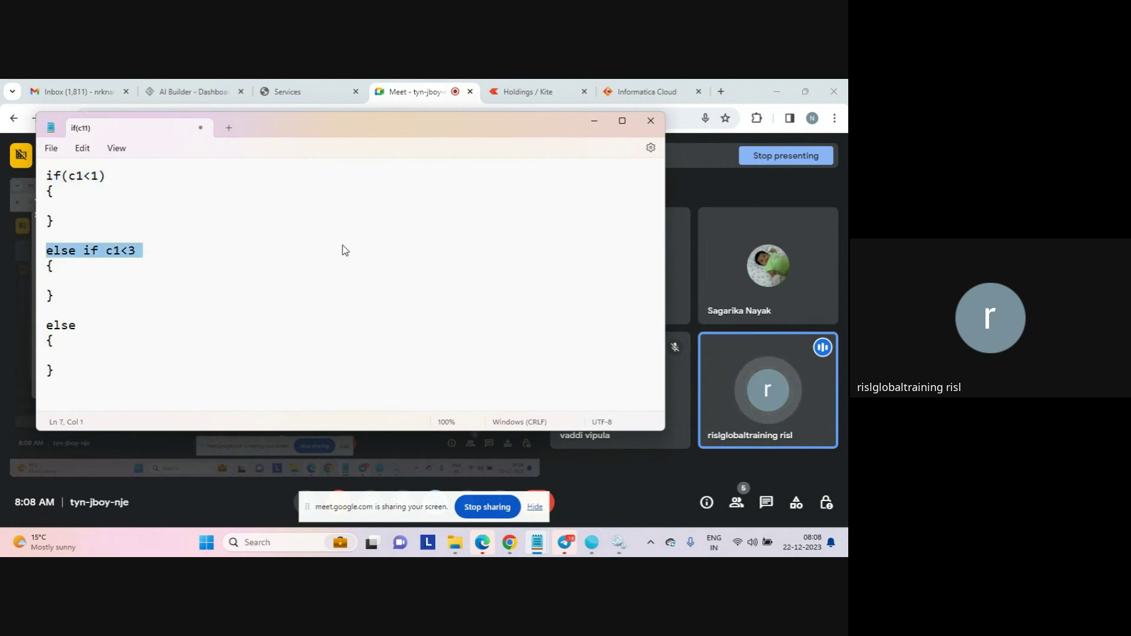
{"action": "key", "text": "shift+Left"}
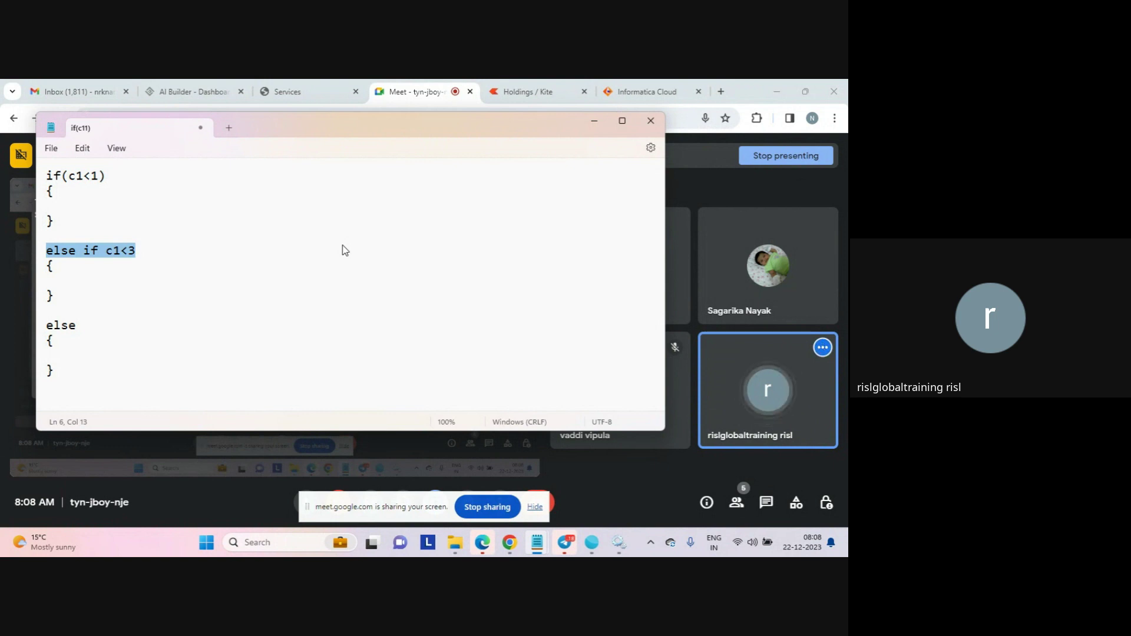
{"action": "key", "text": "Up"}
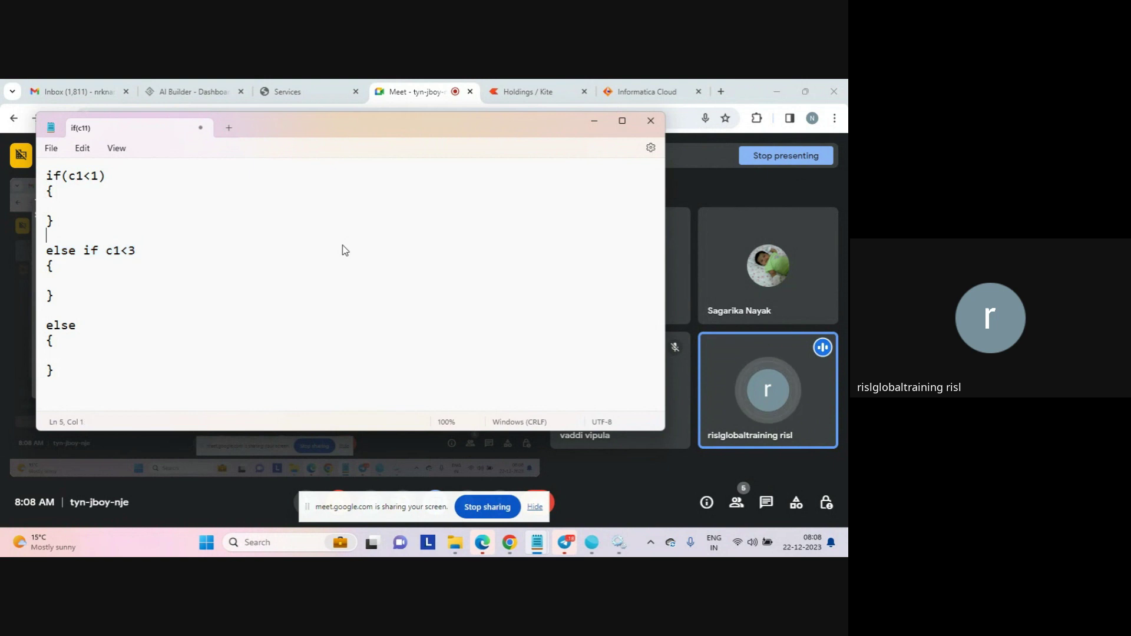
{"action": "key", "text": "Up"}
{"action": "key", "text": "Up"}
{"action": "key", "text": "Home"}
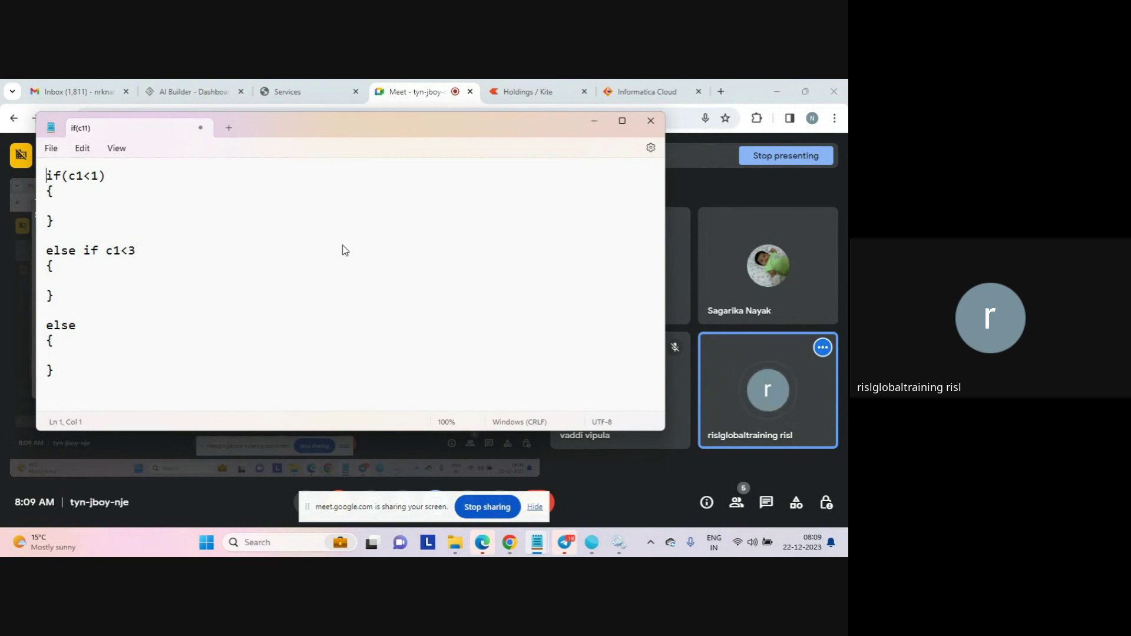
Write the word "overhead" below the else block, leaving one blank line in between
{"action": "key", "text": "Down"}
{"action": "key", "text": "Down"}
{"action": "key", "text": "Down"}
{"action": "key", "text": "Down"}
{"action": "key", "text": "Down"}
{"action": "key", "text": "Down"}
{"action": "key", "text": "Down"}
{"action": "key", "text": "Down"}
{"action": "key", "text": "Down"}
{"action": "key", "text": "Down"}
{"action": "key", "text": "Down"}
{"action": "key", "text": "Down"}
{"action": "key", "text": "Down"}
{"action": "key", "text": "Down"}
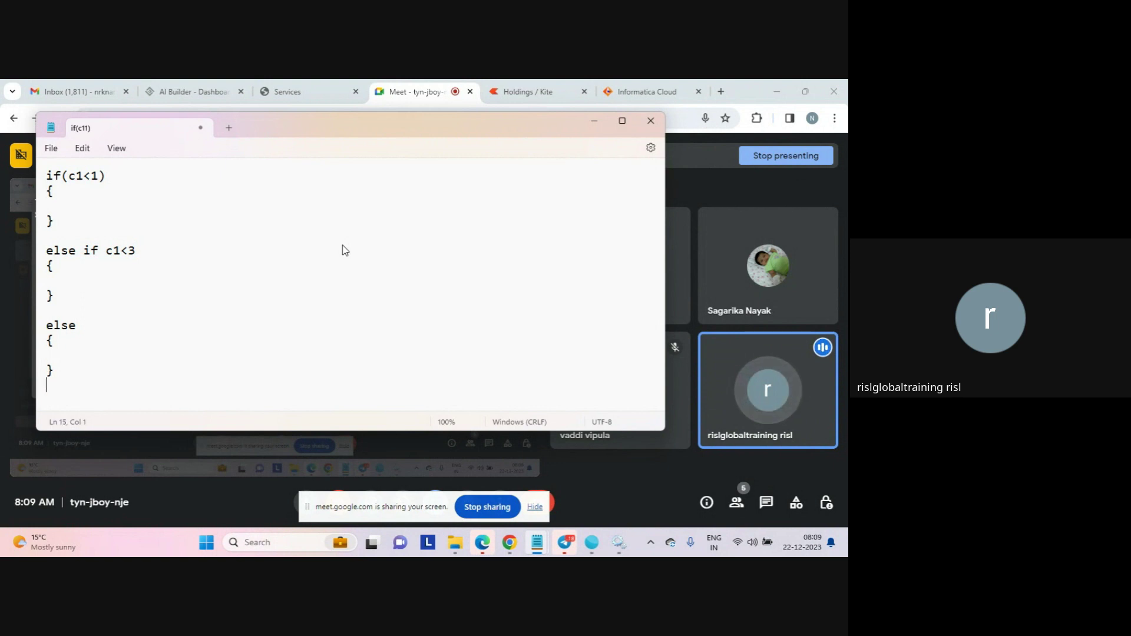
{"action": "key", "text": "Return"}
{"action": "type", "text": "o"}
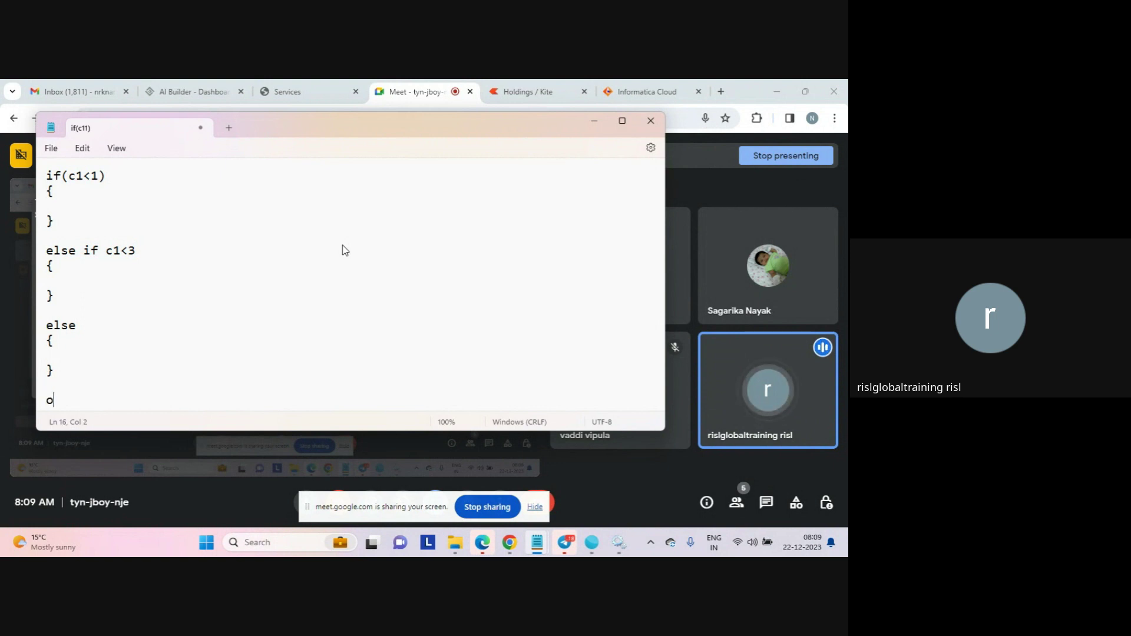
{"action": "type", "text": "verhead"}
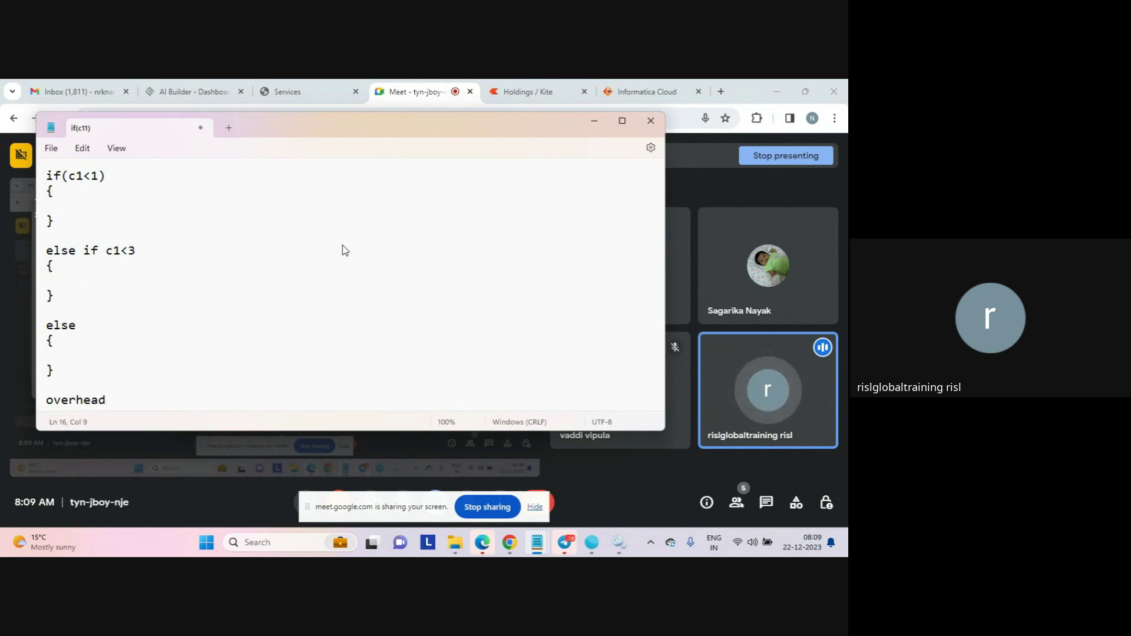
Below "overhead", leave a blank line and write the flow "src==========>filter 1============>target 1"
{"action": "key", "text": "Return"}
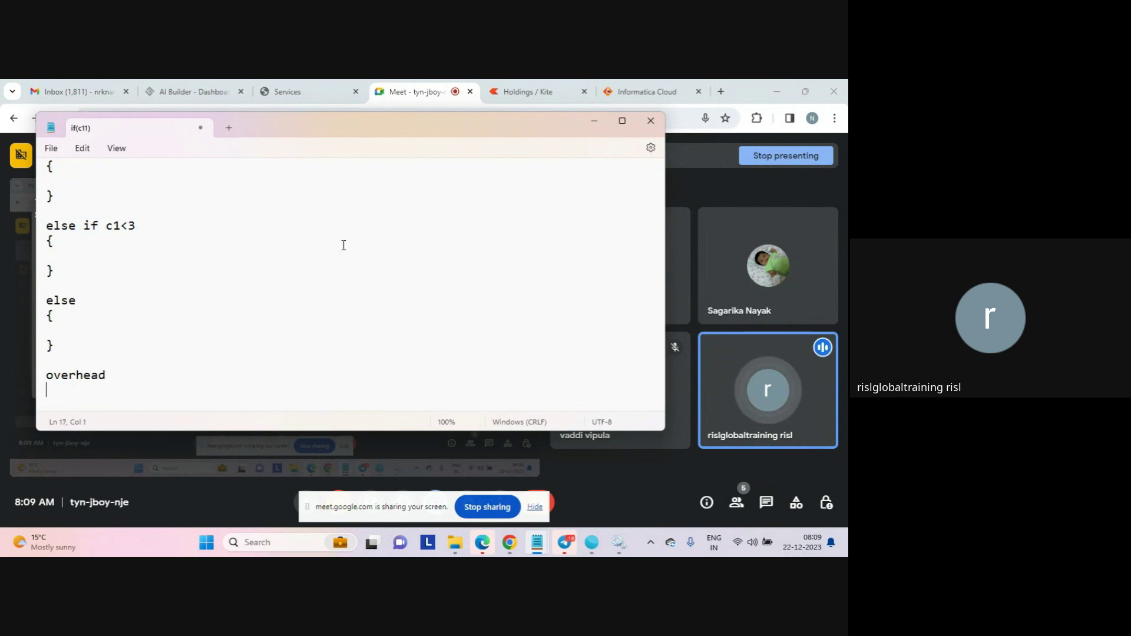
{"action": "key", "text": "Return"}
{"action": "type", "text": "s"}
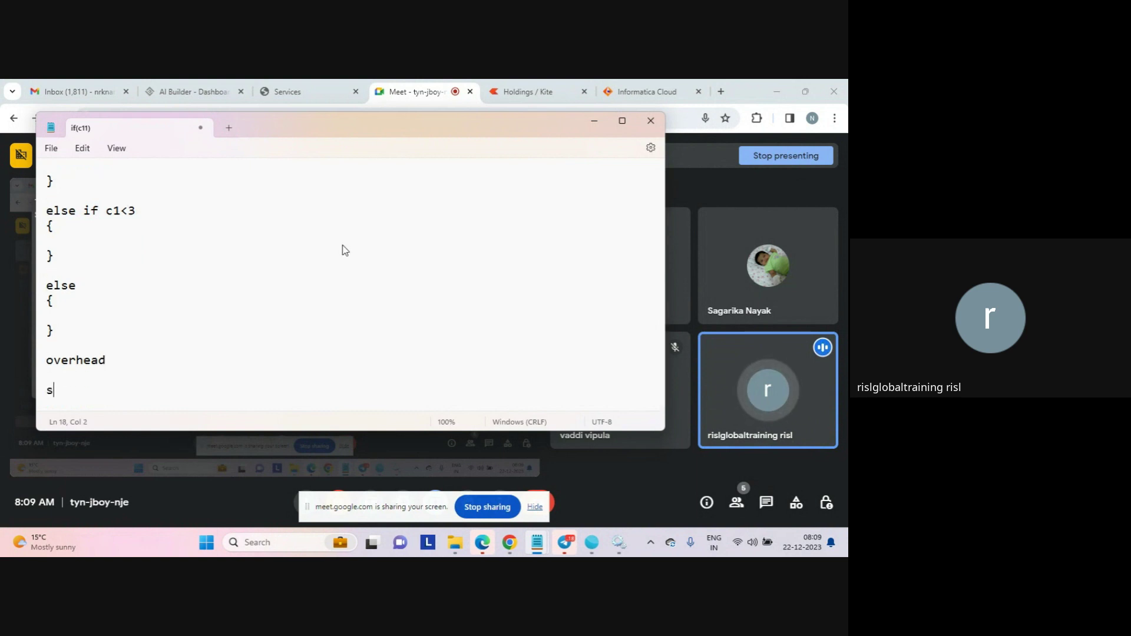
{"action": "type", "text": "rc==========>f"}
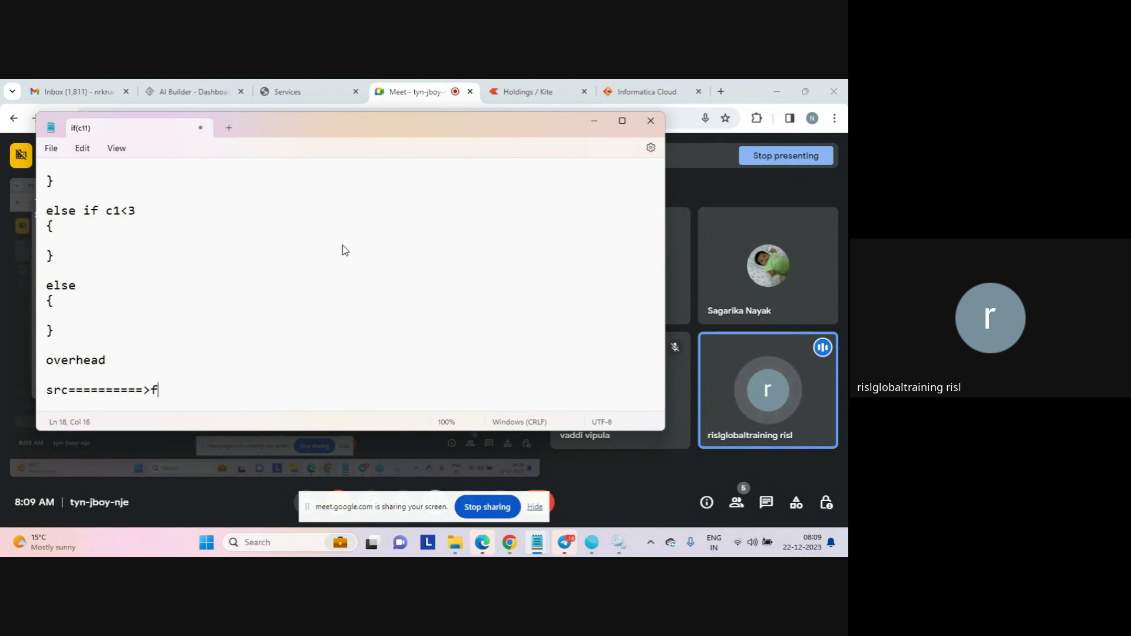
{"action": "type", "text": "ilter 1============"}
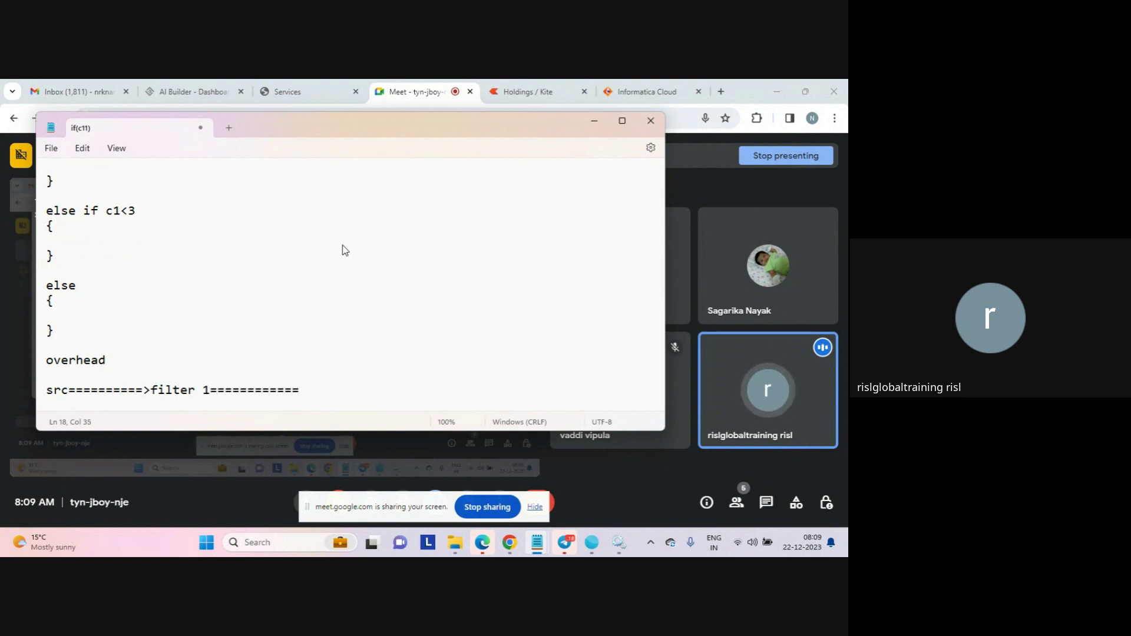
{"action": "type", "text": ">tagr"}
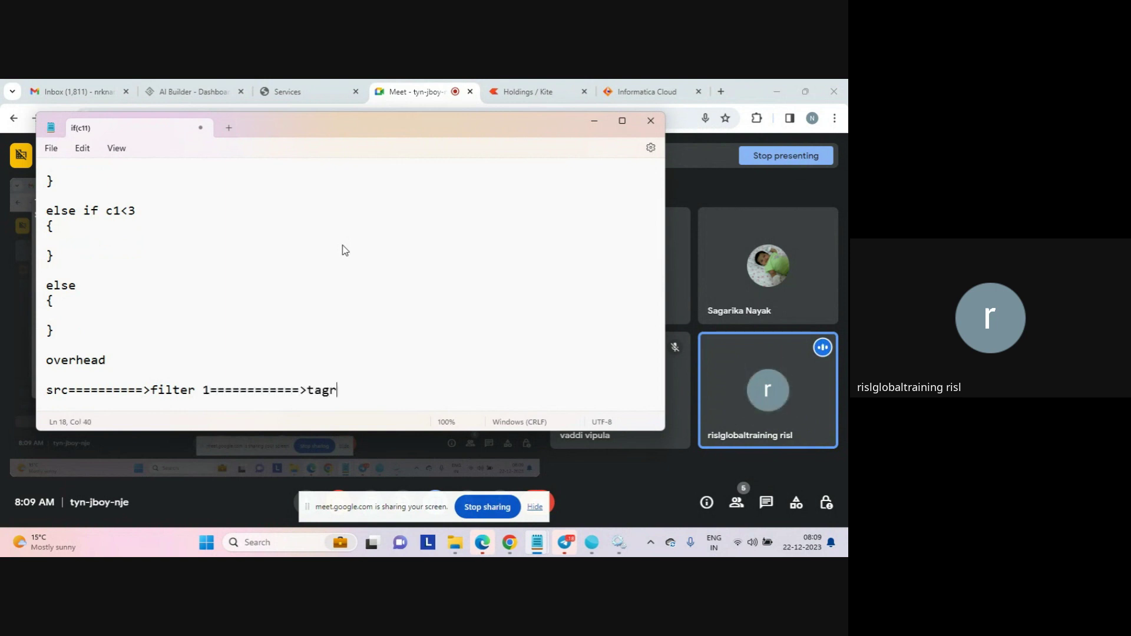
{"action": "type", "text": "get"}
{"action": "key", "text": "BackSpace"}
{"action": "key", "text": "BackSpace"}
{"action": "key", "text": "BackSpace"}
{"action": "key", "text": "BackSpace"}
{"action": "key", "text": "BackSpace"}
{"action": "type", "text": "rget 1"}
{"action": "key", "text": "Return"}
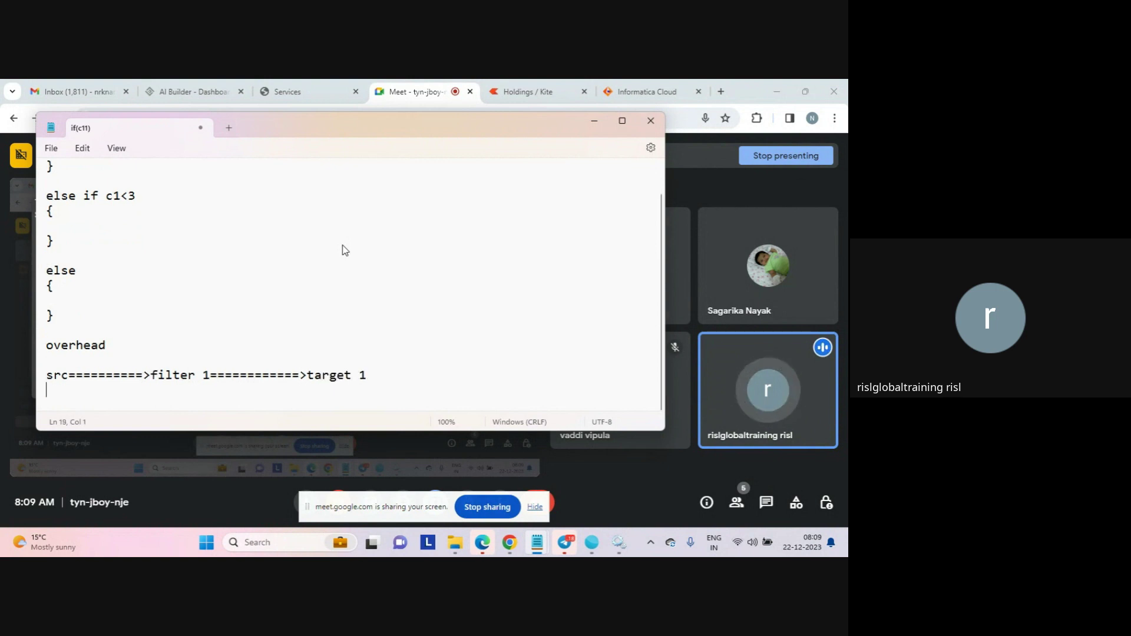
Add an indented second branch reading "=====>filter 2============>target 2" beneath the source flow line
{"action": "key", "text": "Tab"}
{"action": "type", "text": "=="}
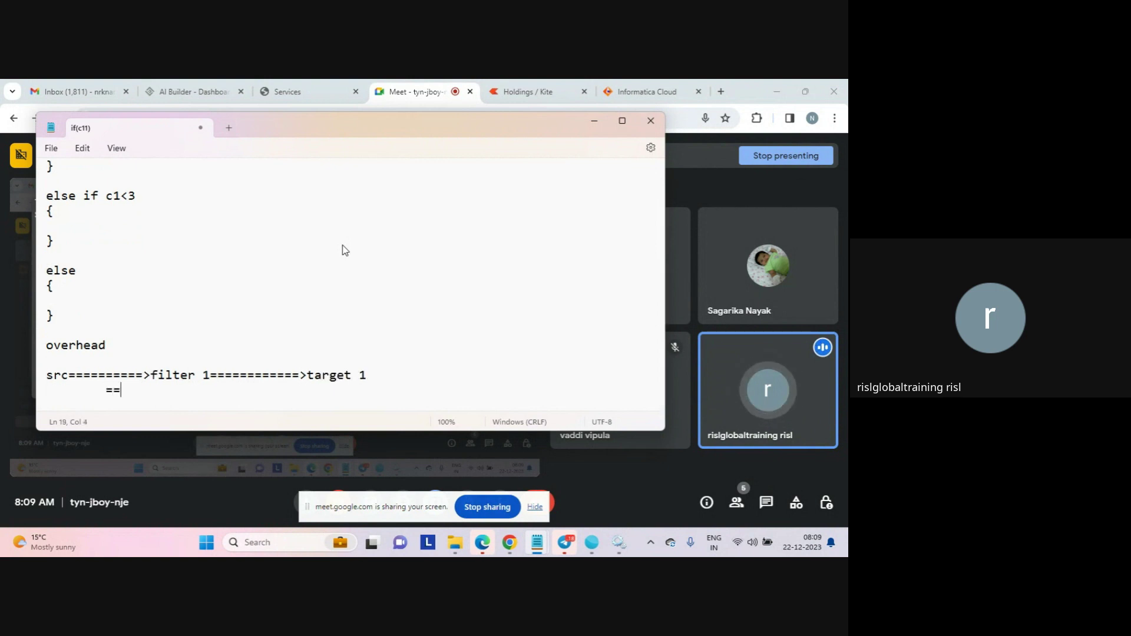
{"action": "type", "text": "===>filte"}
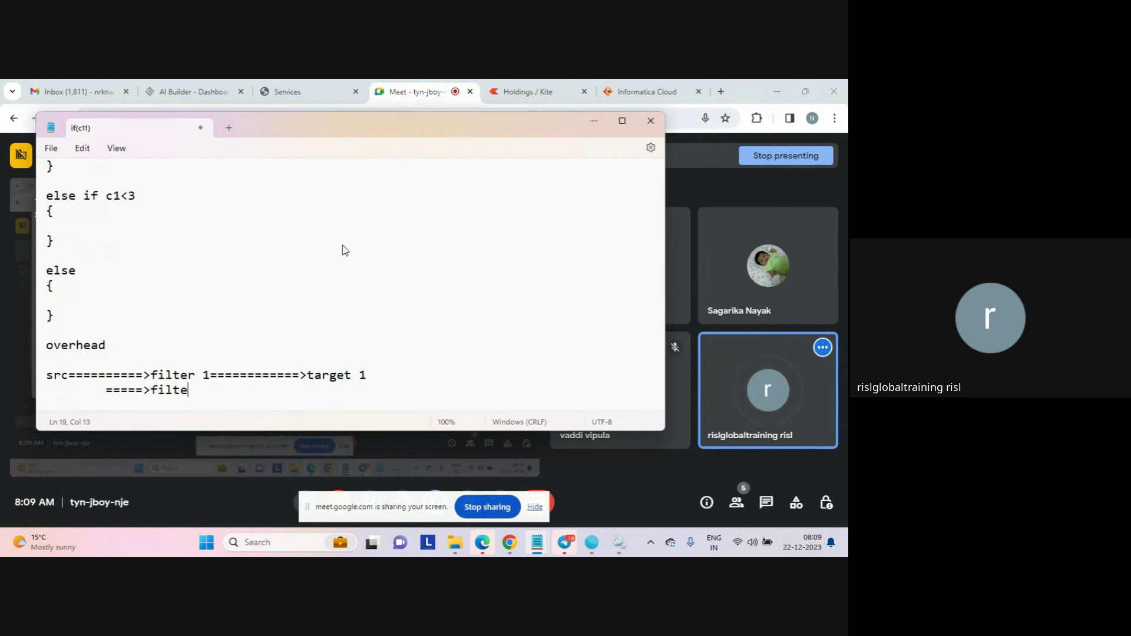
{"action": "type", "text": "r 2============>target "}
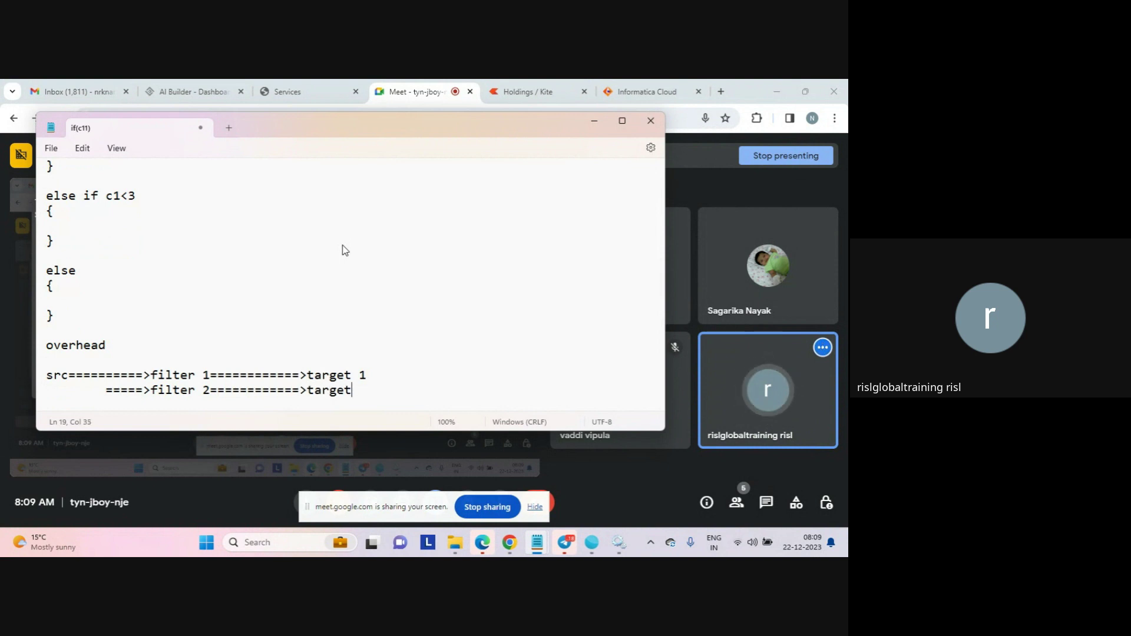
{"action": "type", "text": "2"}
{"action": "key", "text": "Return"}
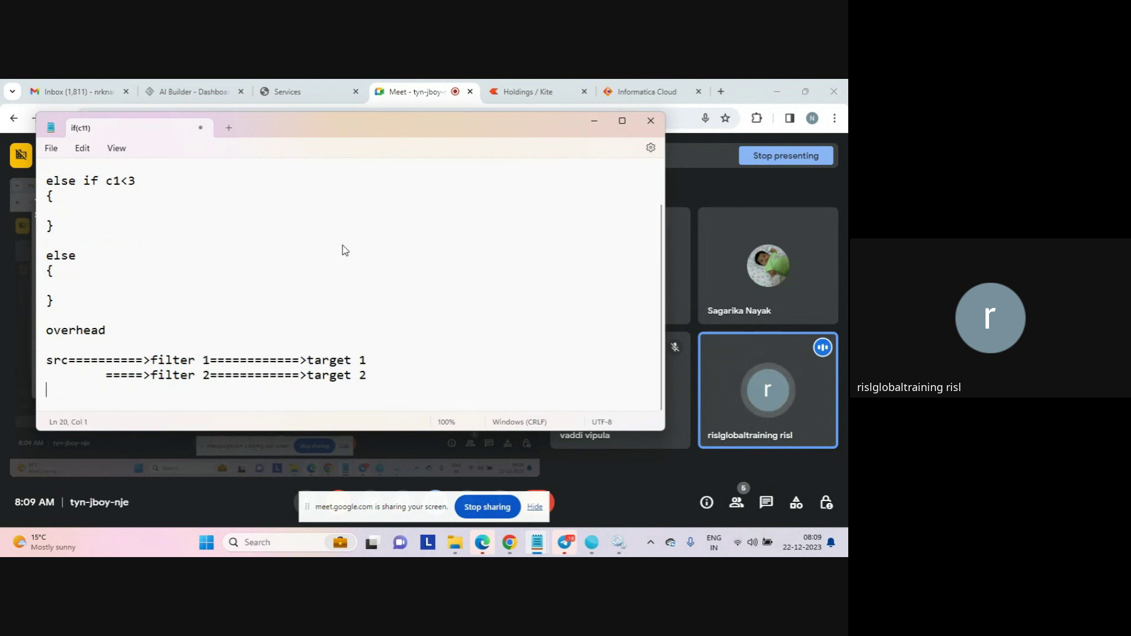
Add an indented third branch reading "n ===================>n targets" beneath the filter 2 line
{"action": "key", "text": "Tab"}
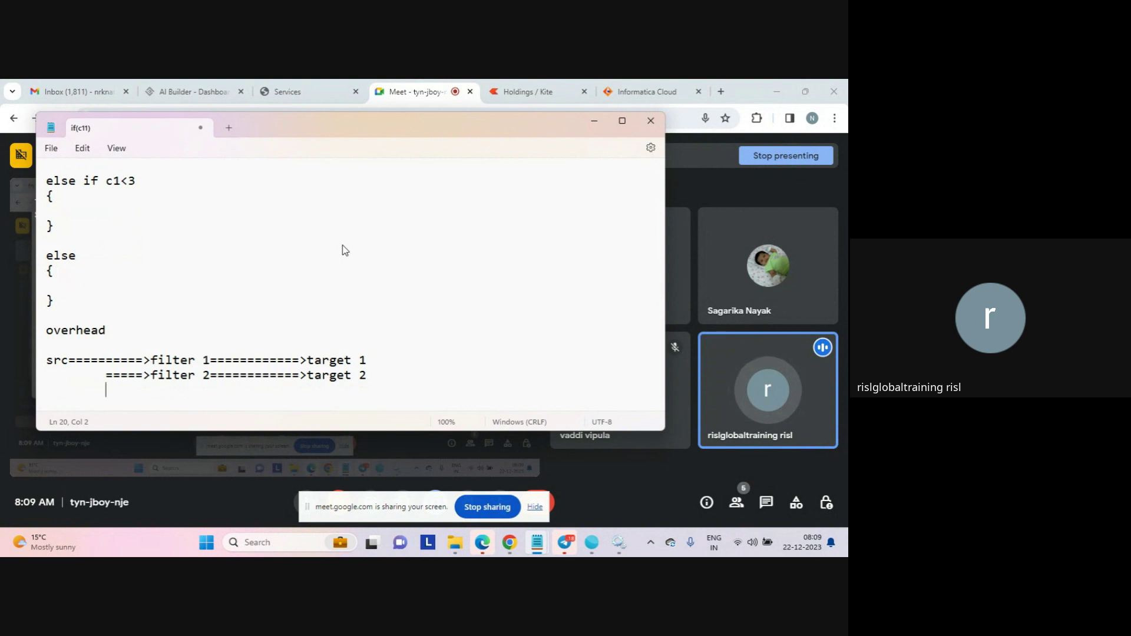
{"action": "type", "text": "n ===================>"}
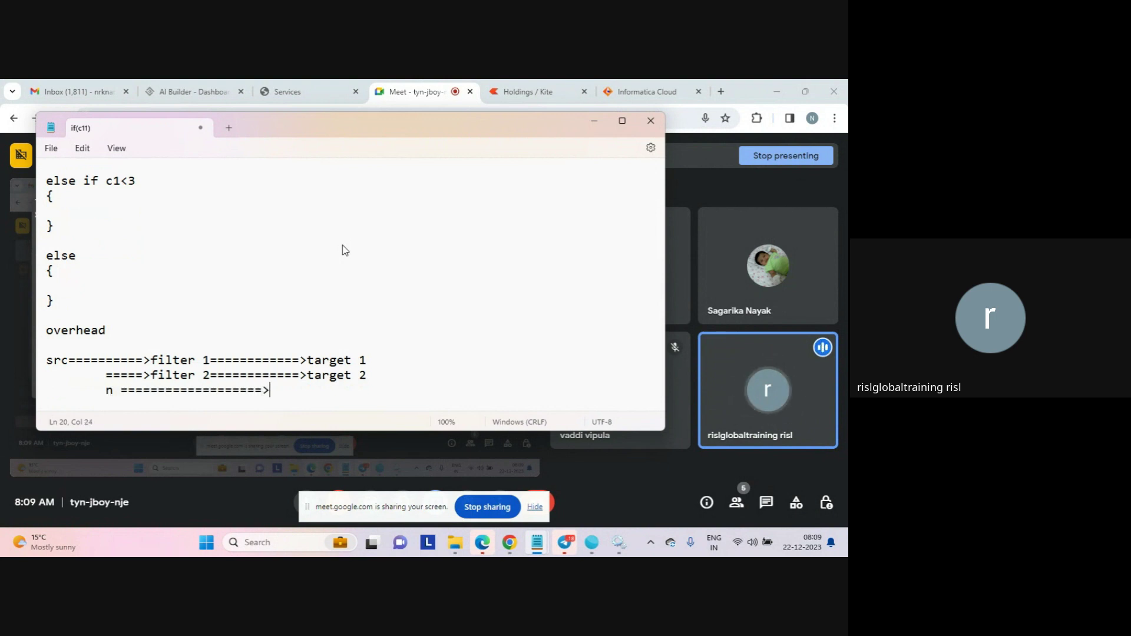
{"action": "type", "text": "n tagrget"}
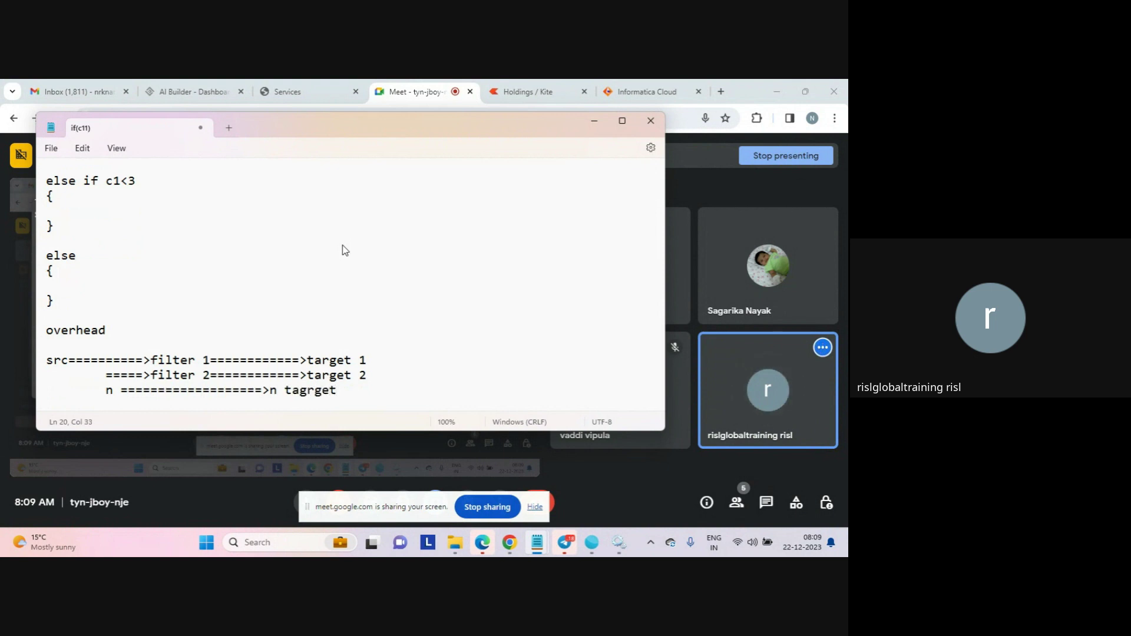
{"action": "key", "text": "BackSpace"}
{"action": "key", "text": "BackSpace"}
{"action": "key", "text": "BackSpace"}
{"action": "key", "text": "BackSpace"}
{"action": "key", "text": "BackSpace"}
{"action": "type", "text": "r"}
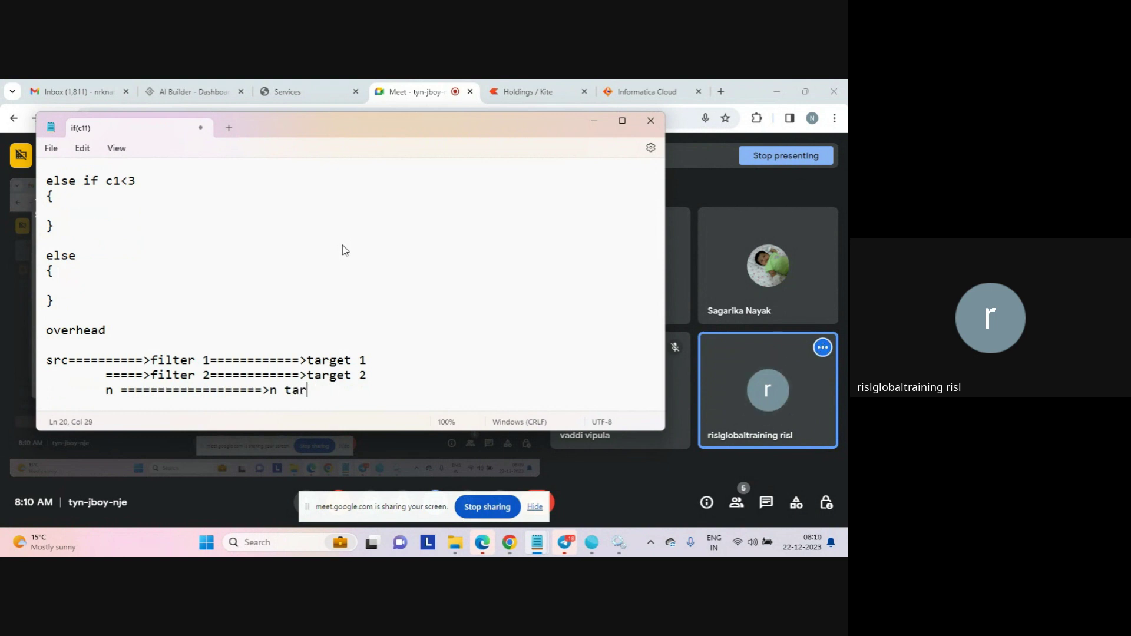
{"action": "type", "text": "get"}
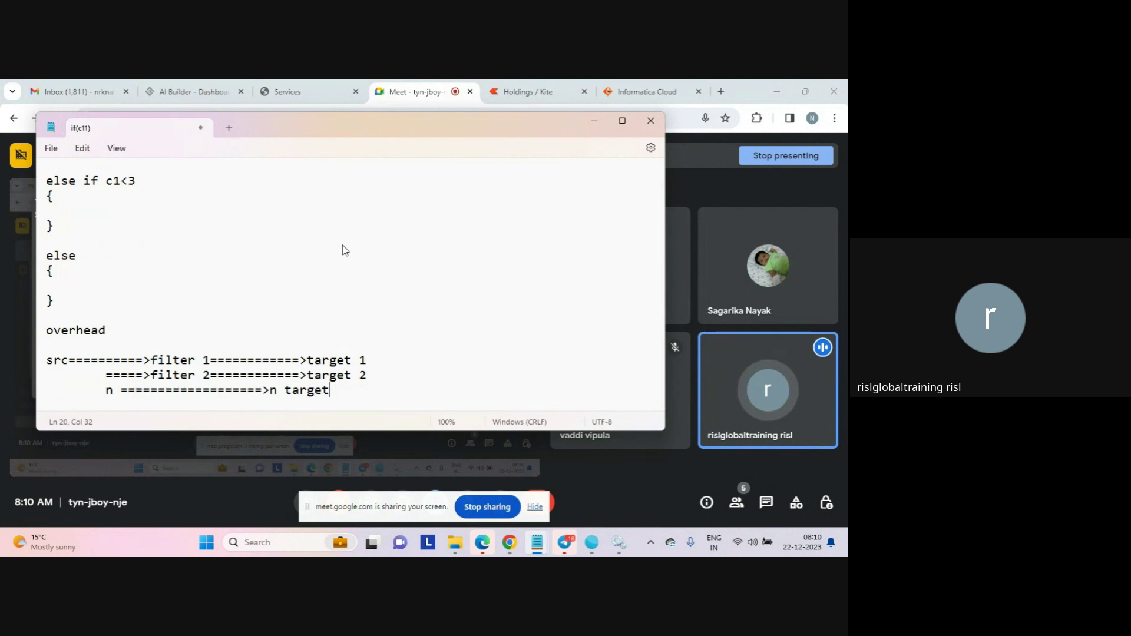
{"action": "type", "text": "s"}
{"action": "key", "text": "Return"}
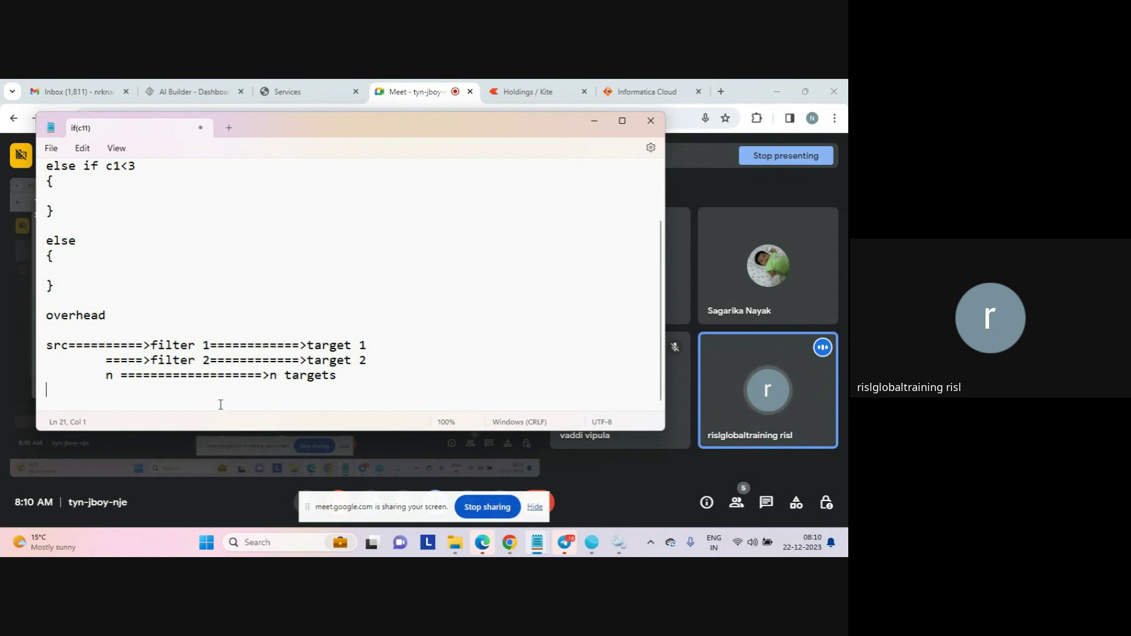
Write "yes..." below the filter branches, with a blank line before and after it
{"action": "key", "text": "Return"}
{"action": "type", "text": "yes"}
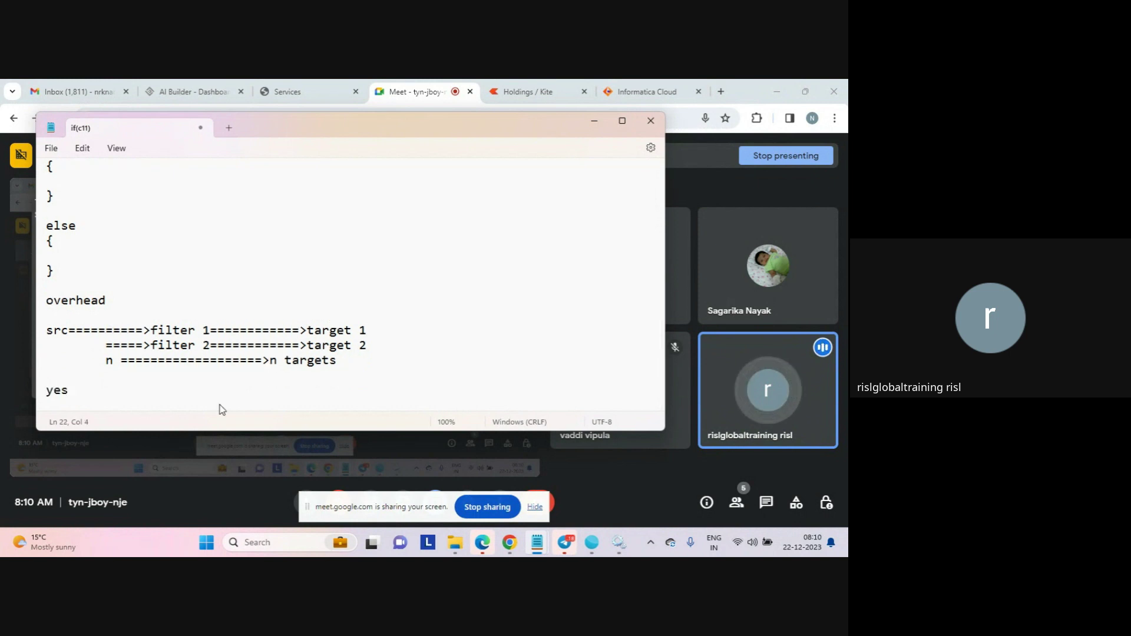
{"action": "type", "text": "..."}
{"action": "key", "text": "Return"}
{"action": "key", "text": "Return"}
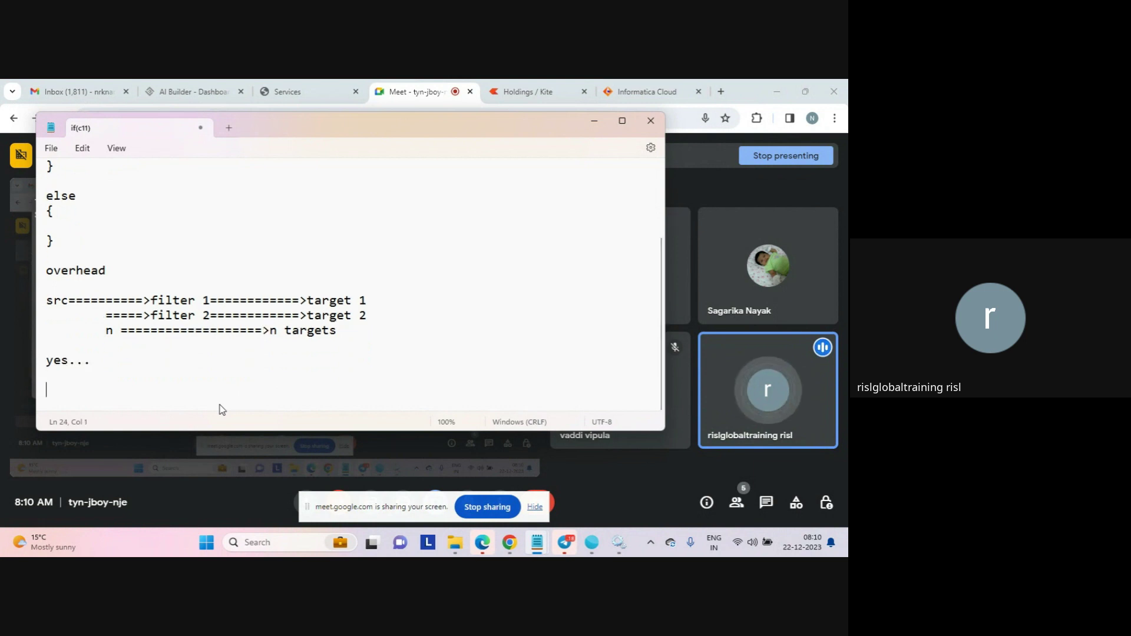
Write two separate source flows on consecutive lines, "src==========>f1" and "src==========>f2"
{"action": "type", "text": "src="}
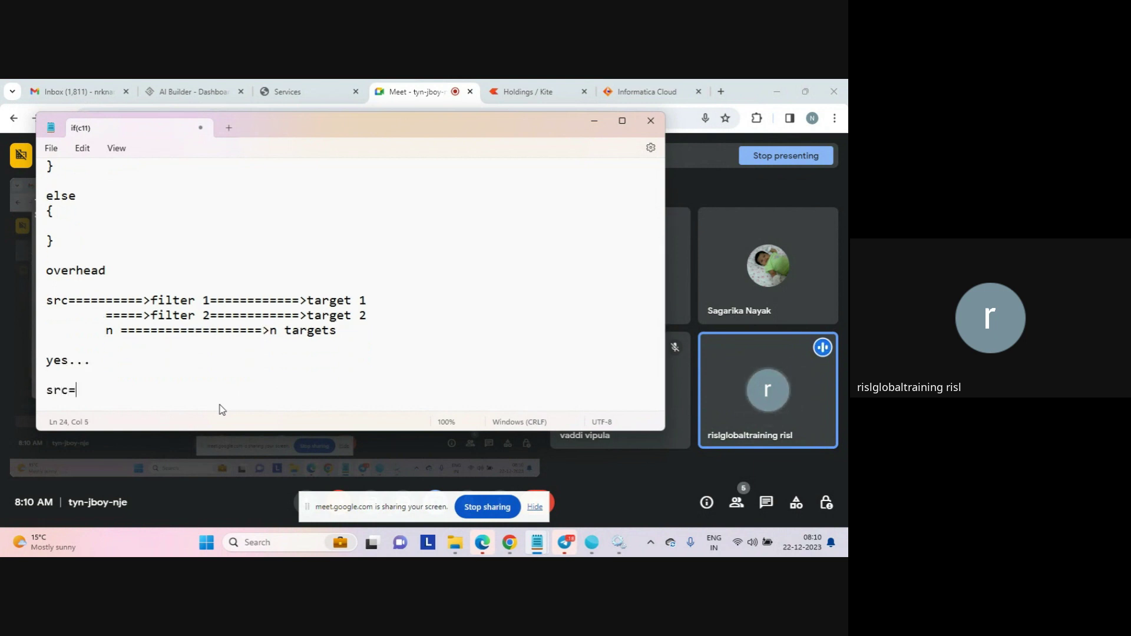
{"action": "type", "text": "========="}
{"action": "type", "text": ">f1"}
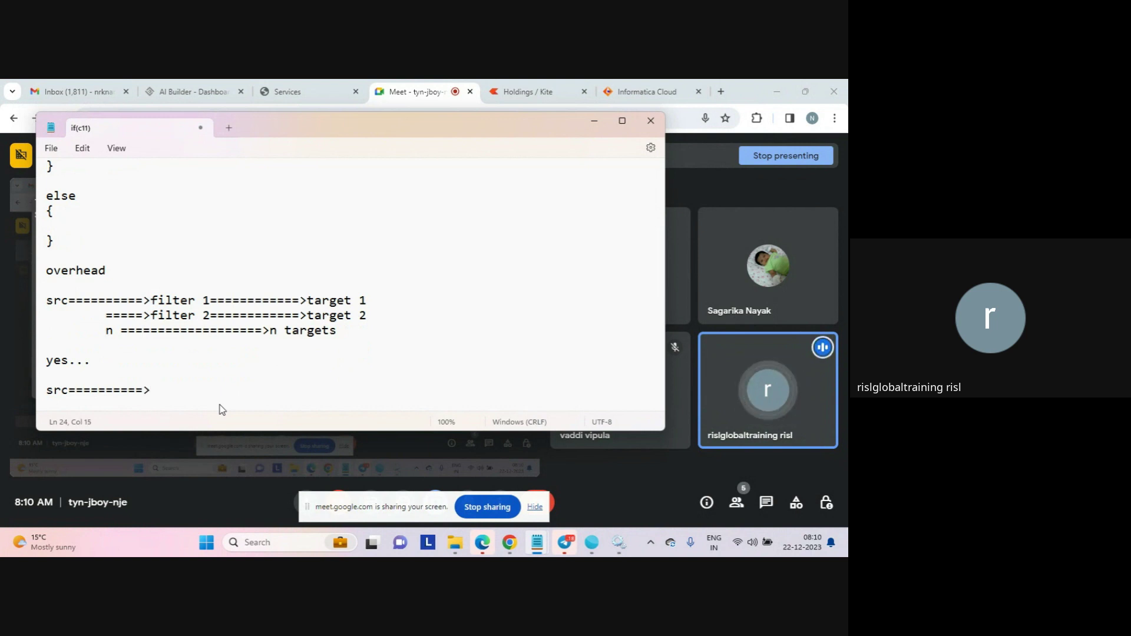
{"action": "key", "text": "Return"}
{"action": "type", "text": "a"}
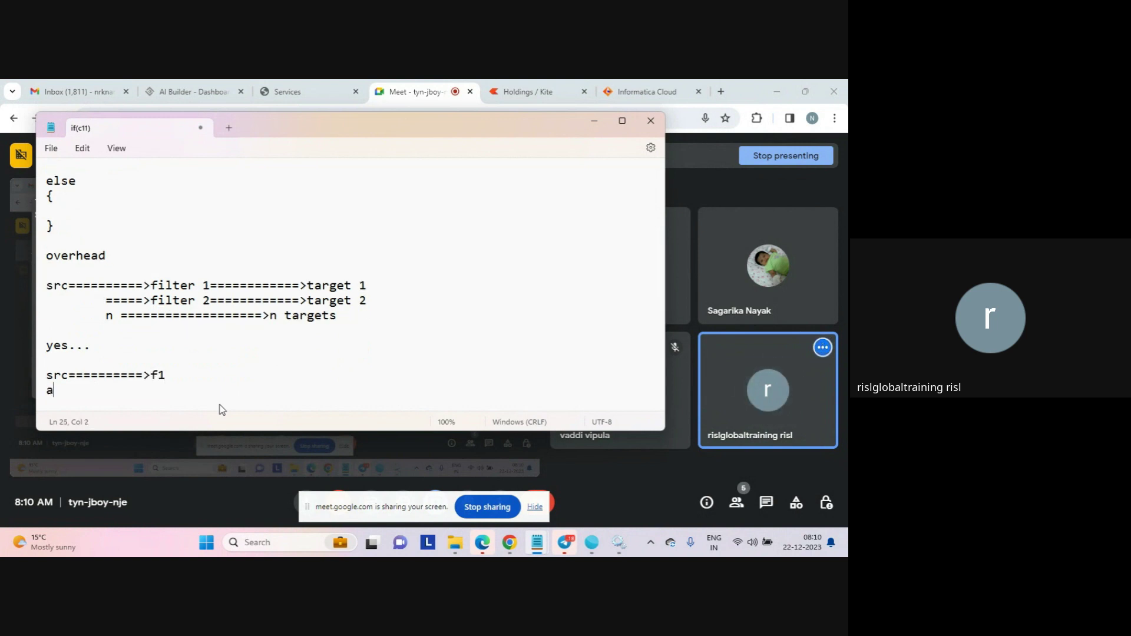
{"action": "key", "text": "BackSpace"}
{"action": "type", "text": "src=="}
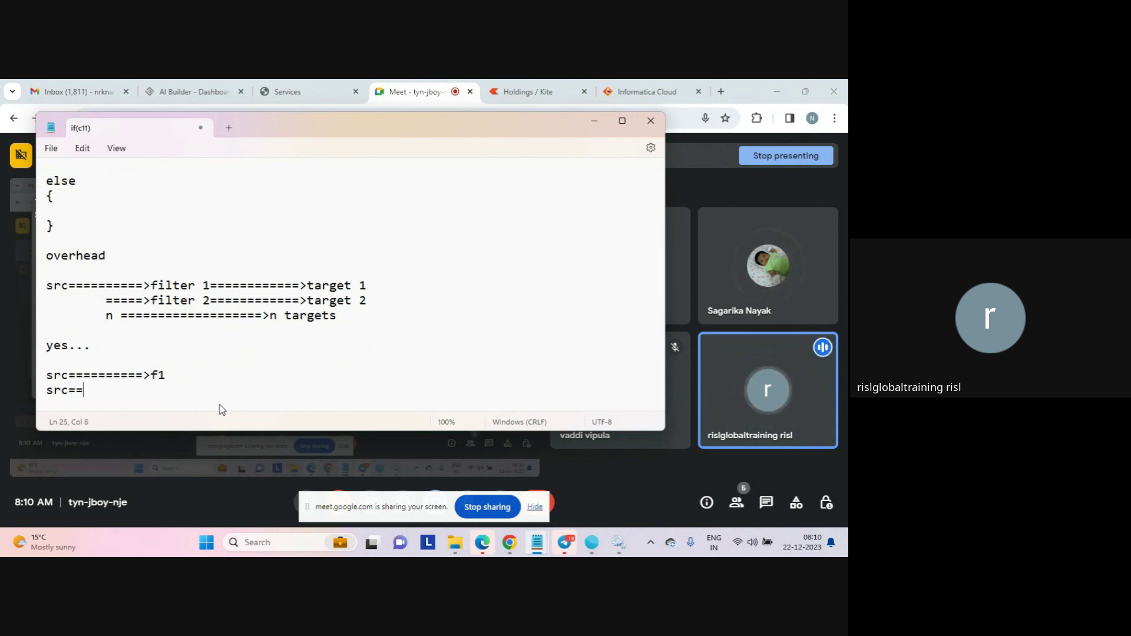
{"action": "type", "text": "========>f"}
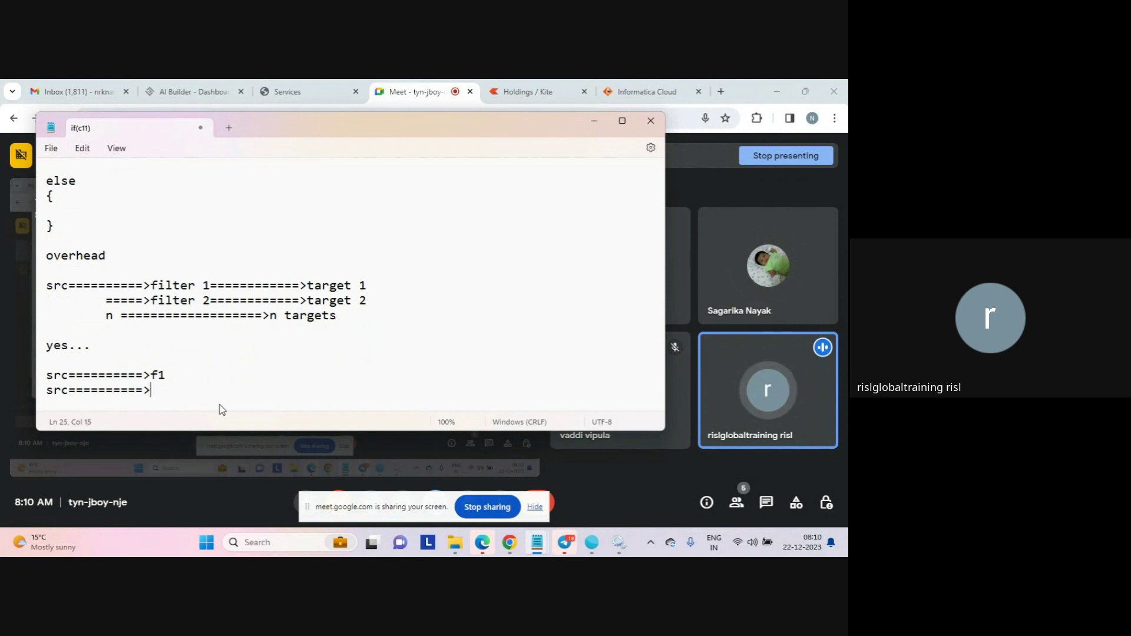
{"action": "type", "text": "2"}
{"action": "key", "text": "Return"}
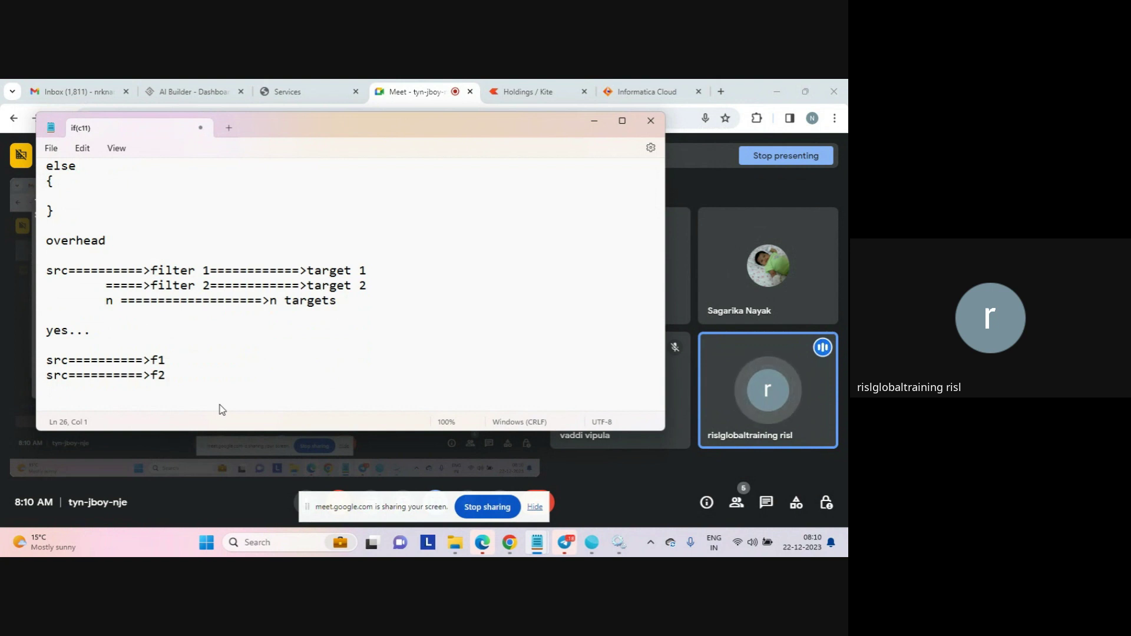
Below the f2 flow, leave two blank lines and write "yes...", followed by "router..." after another blank line
{"action": "key", "text": "Return"}
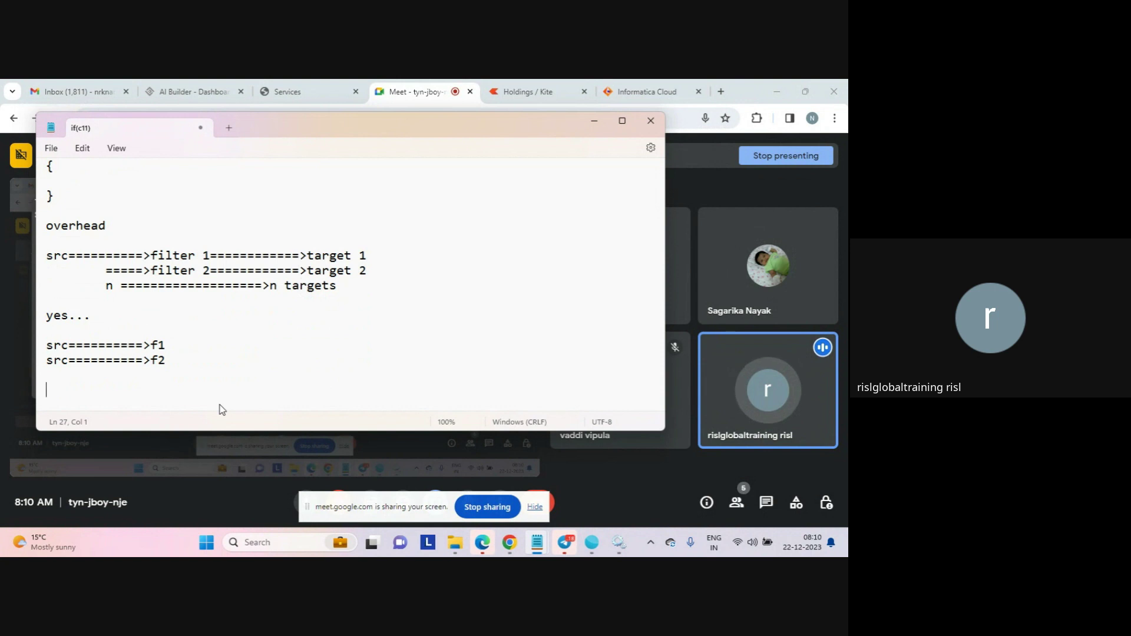
{"action": "key", "text": "Return"}
{"action": "type", "text": "yes"}
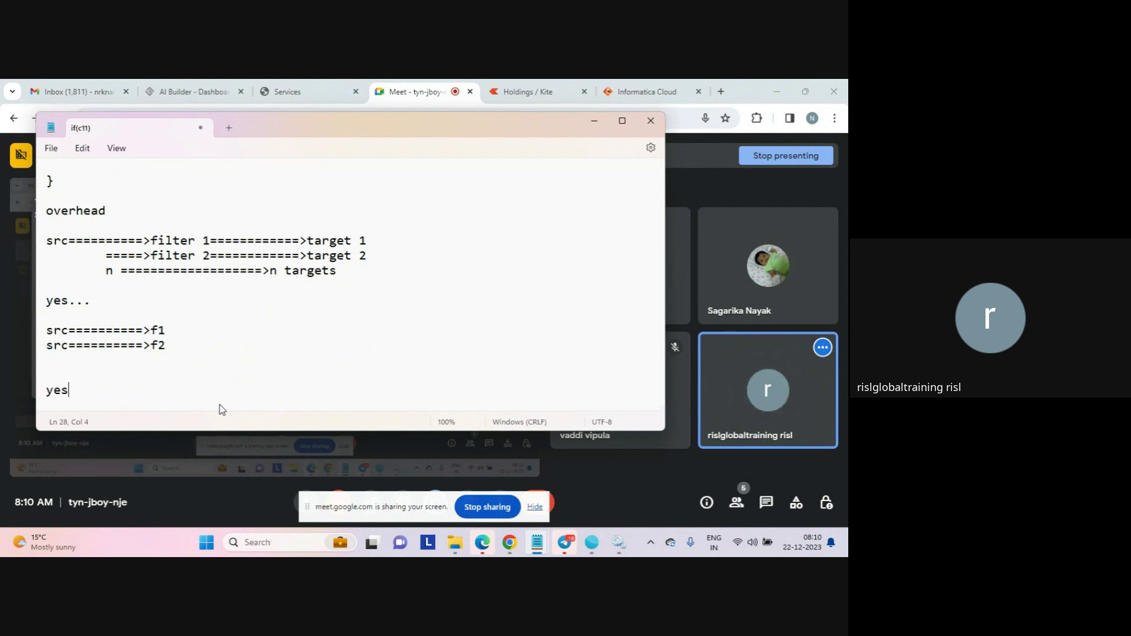
{"action": "type", "text": "..."}
{"action": "key", "text": "Return"}
{"action": "key", "text": "Return"}
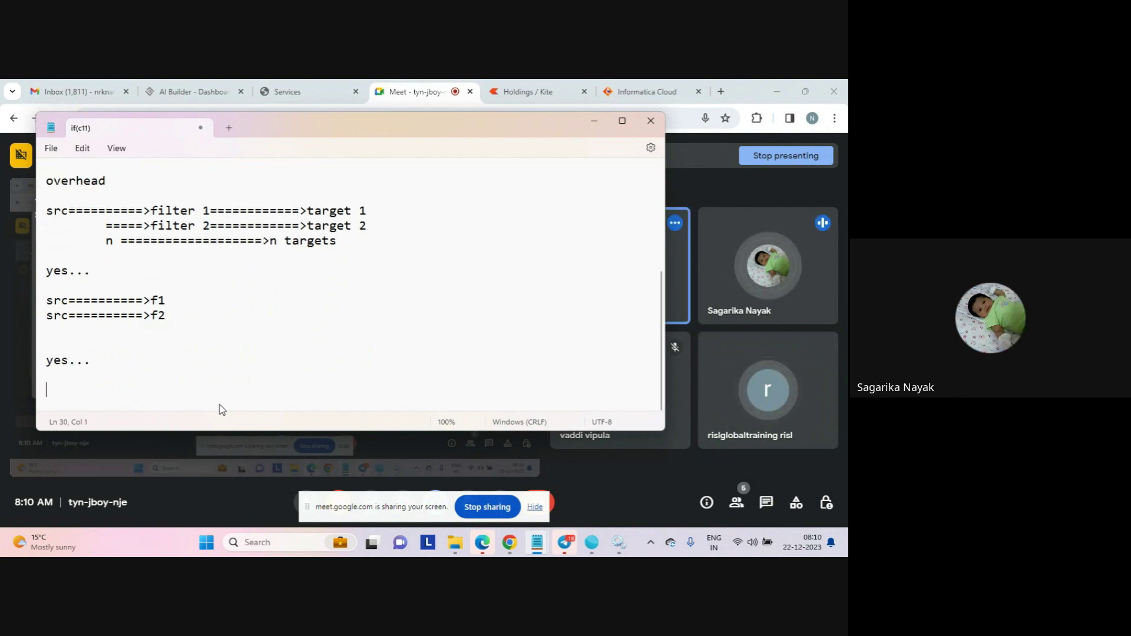
{"action": "type", "text": "router"}
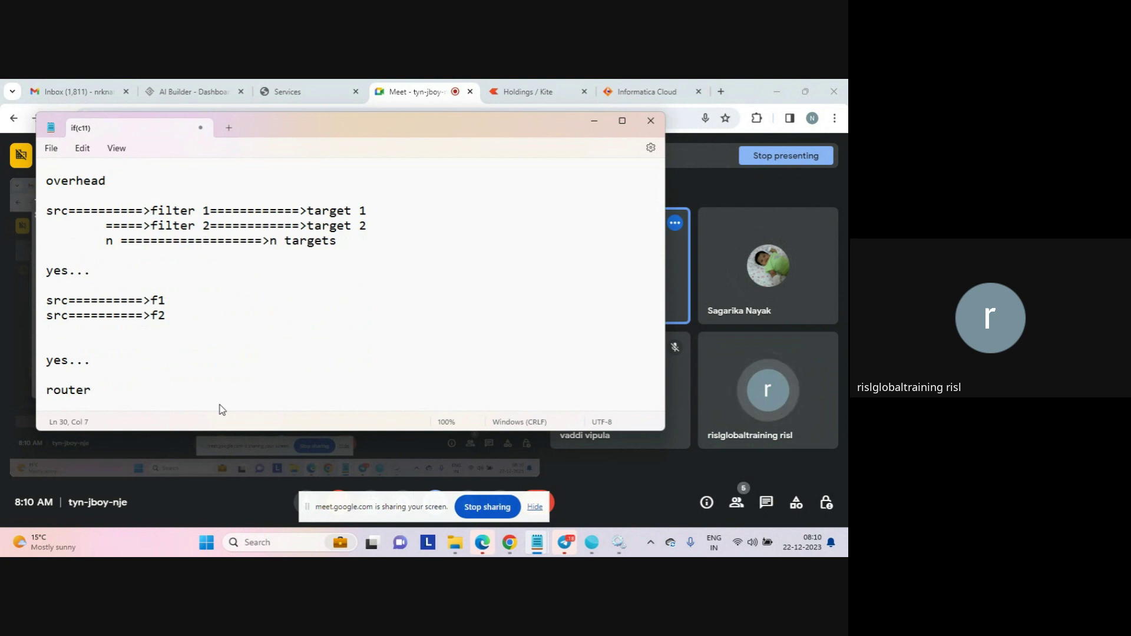
{"action": "type", "text": "..."}
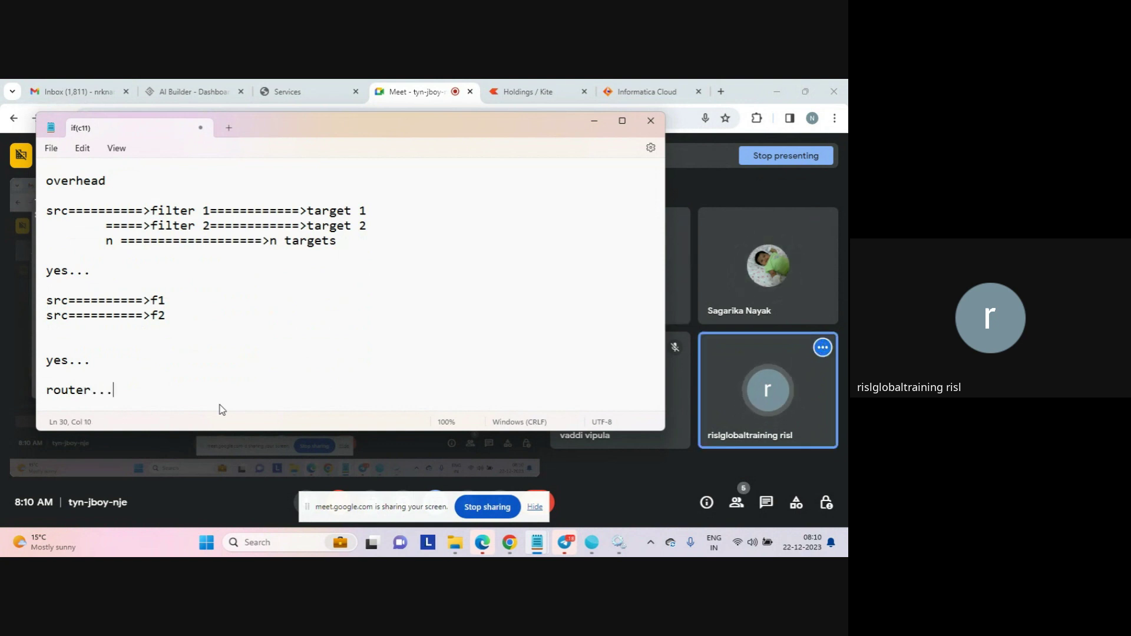
Write a switch(label) statement below "router...", with curly braces enclosing four blank lines
{"action": "key", "text": "Return"}
{"action": "key", "text": "Return"}
{"action": "type", "text": "swi"}
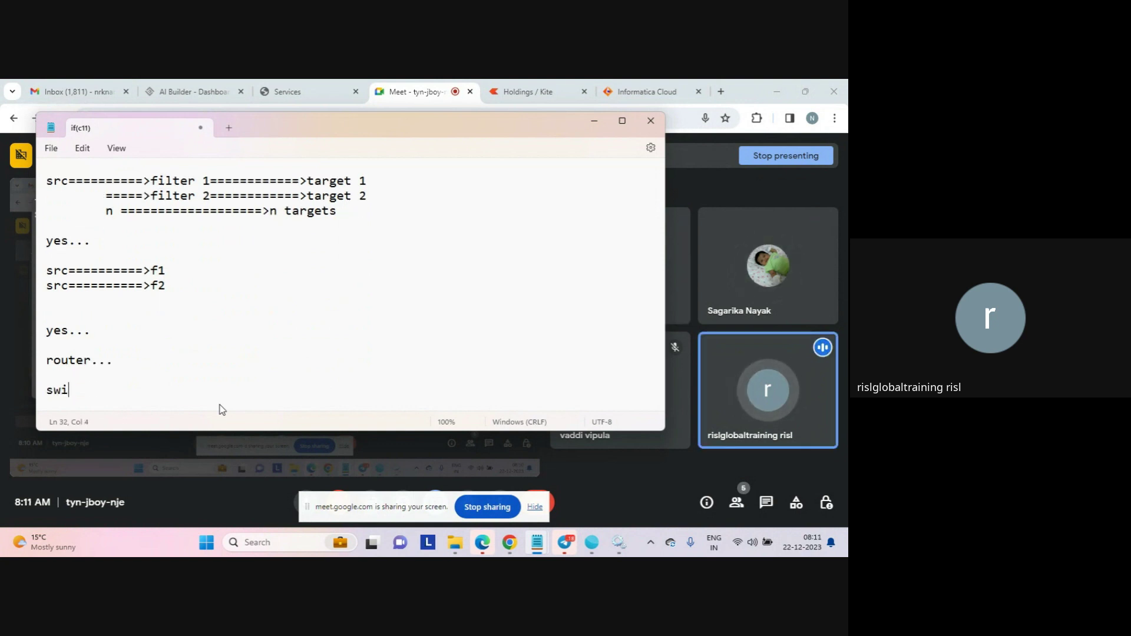
{"action": "type", "text": "tch("}
{"action": "type", "text": "label )"}
{"action": "key", "text": "Return"}
{"action": "type", "text": "{"}
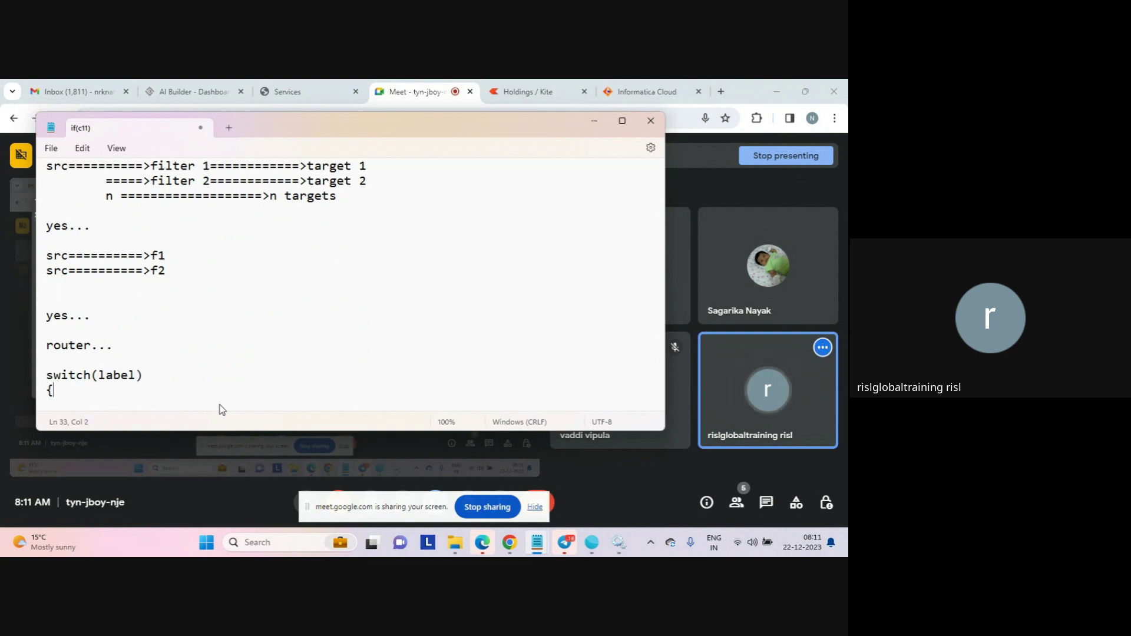
{"action": "key", "text": "Return"}
{"action": "key", "text": "Return"}
{"action": "key", "text": "Return"}
{"action": "key", "text": "Return"}
{"action": "key", "text": "Return"}
{"action": "type", "text": "}"}
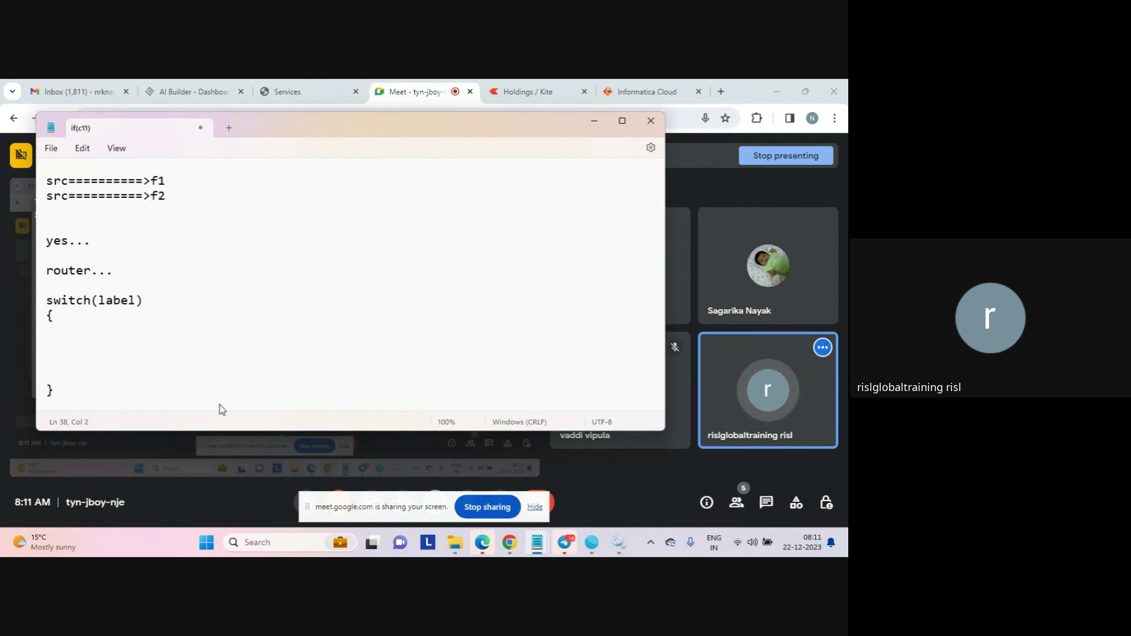
Add "case 1:" inside the switch block, with an indented "break;" on the line below
{"action": "key", "text": "Up"}
{"action": "key", "text": "Up"}
{"action": "key", "text": "Up"}
{"action": "key", "text": "Up"}
{"action": "key", "text": "Return"}
{"action": "type", "text": "case 1:"}
{"action": "key", "text": "Return"}
{"action": "key", "text": "Tab"}
{"action": "type", "text": "brea"}
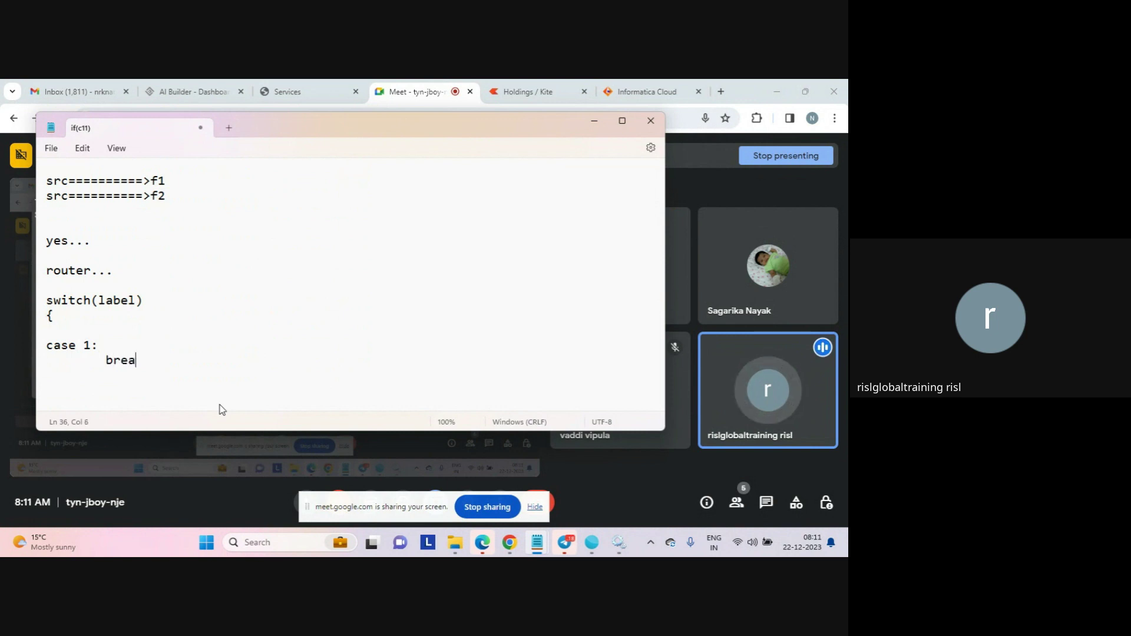
{"action": "type", "text": "k;"}
Add "case 2:" inside the switch block after two blank lines below case 1, with an indented "break;" on the following line
{"action": "key", "text": "Down"}
{"action": "key", "text": "Down"}
{"action": "key", "text": "Down"}
{"action": "key", "text": "Down"}
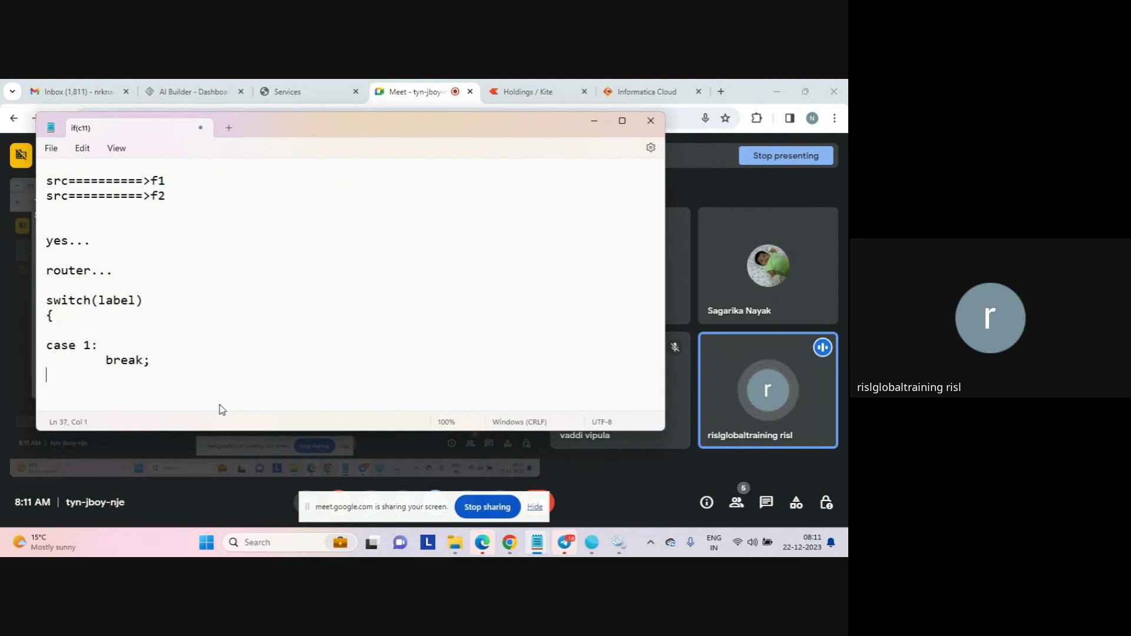
{"action": "key", "text": "Up"}
{"action": "key", "text": "Up"}
{"action": "key", "text": "Return"}
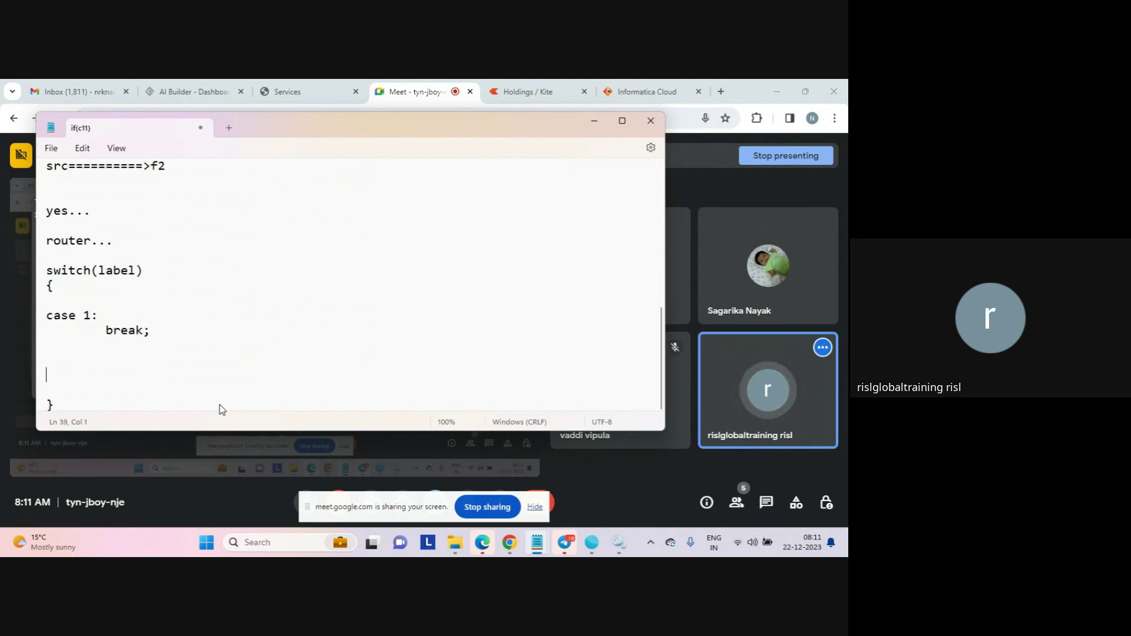
{"action": "type", "text": "case "}
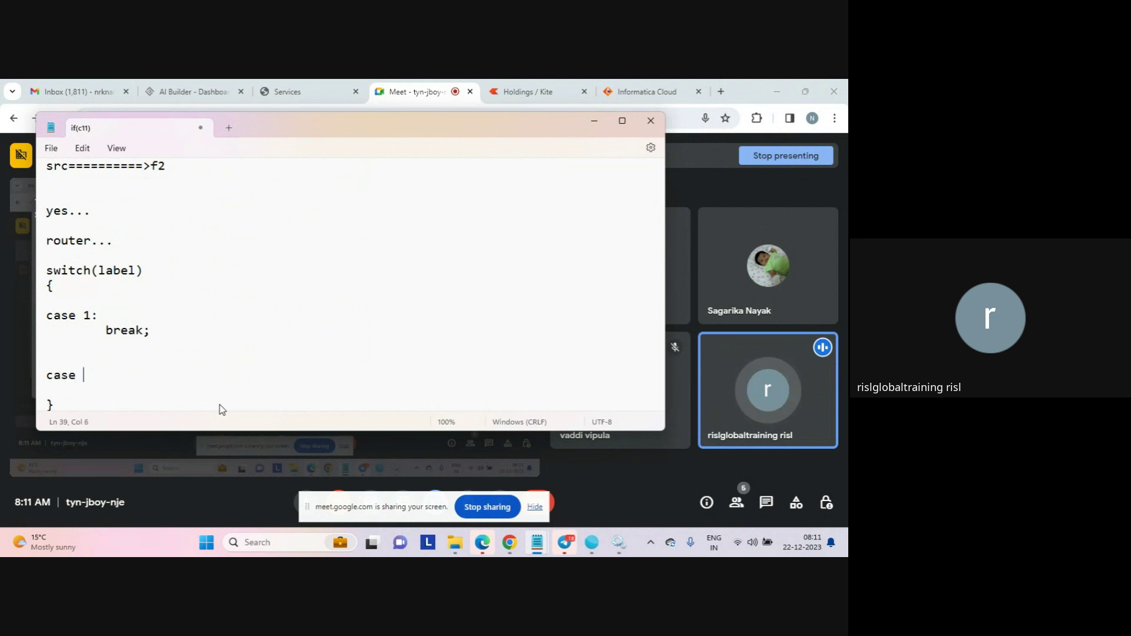
{"action": "type", "text": "2:"}
{"action": "key", "text": "Return"}
{"action": "key", "text": "Tab"}
{"action": "type", "text": "break;"}
Add a "default:" label below case 2 after a blank line, with an indented "break;" beneath it
{"action": "key", "text": "Return"}
{"action": "key", "text": "Return"}
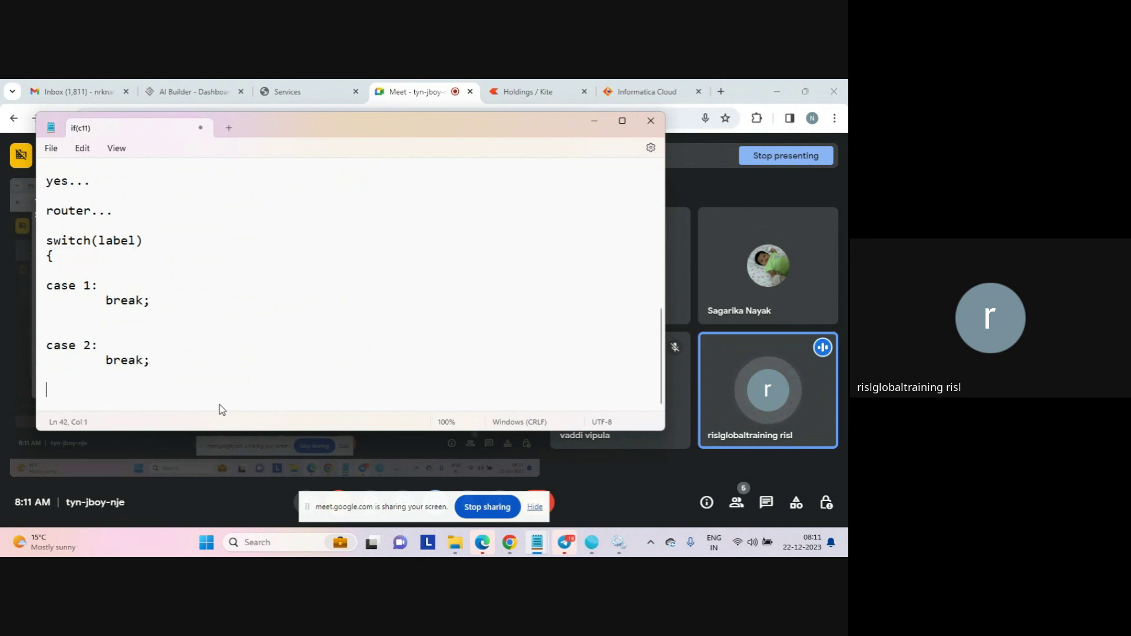
{"action": "type", "text": "defi"}
{"action": "key", "text": "BackSpace"}
{"action": "key", "text": "BackSpace"}
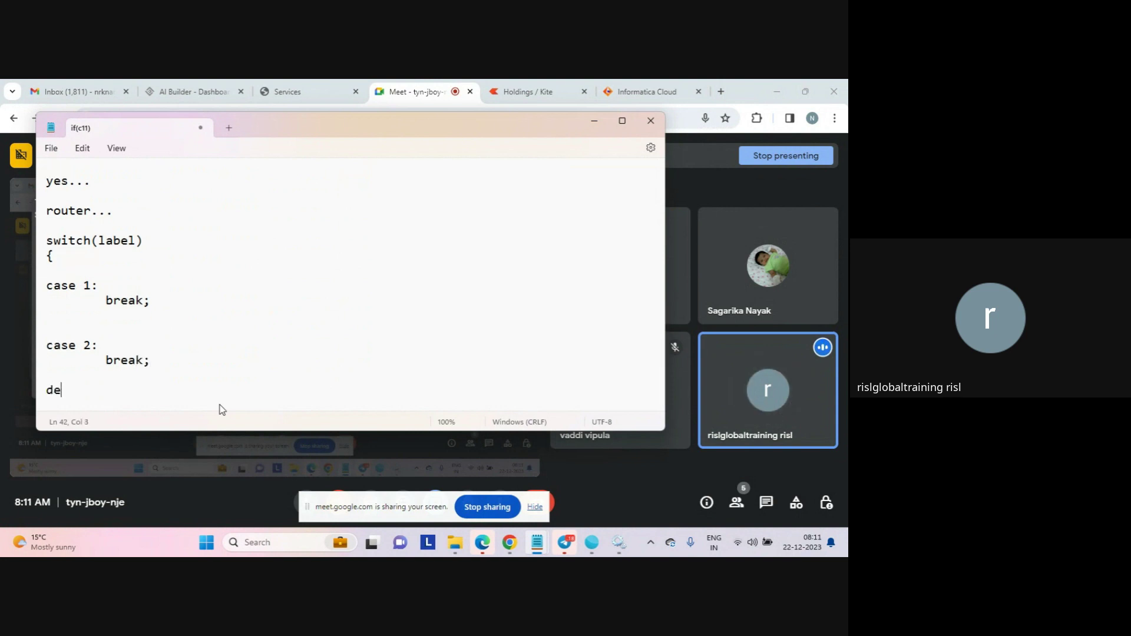
{"action": "type", "text": "fault:"}
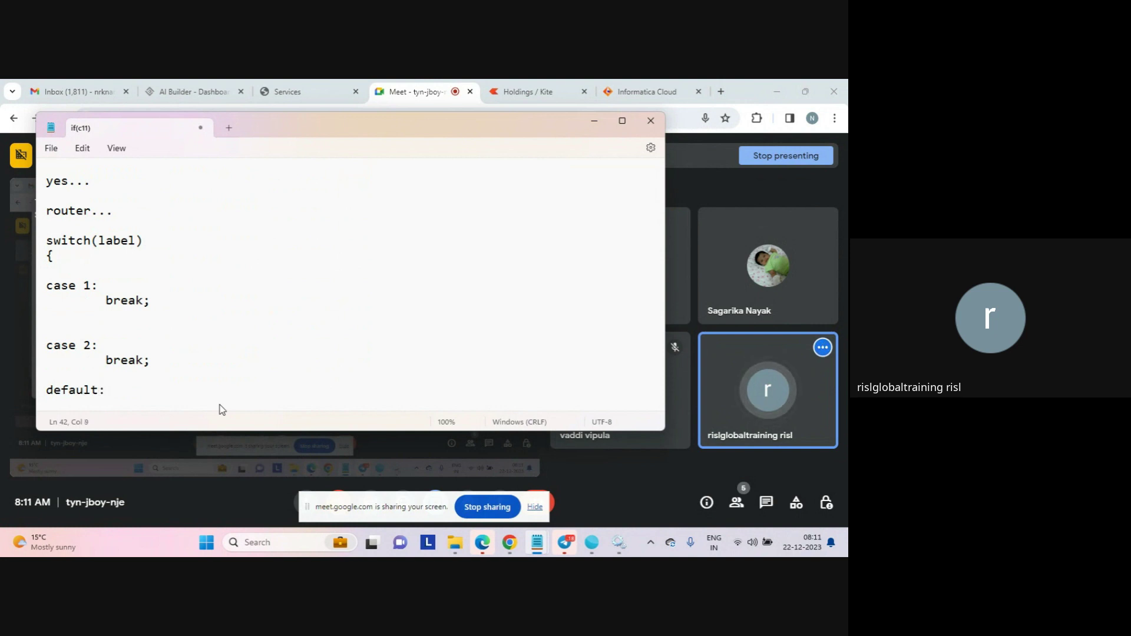
{"action": "key", "text": "Return"}
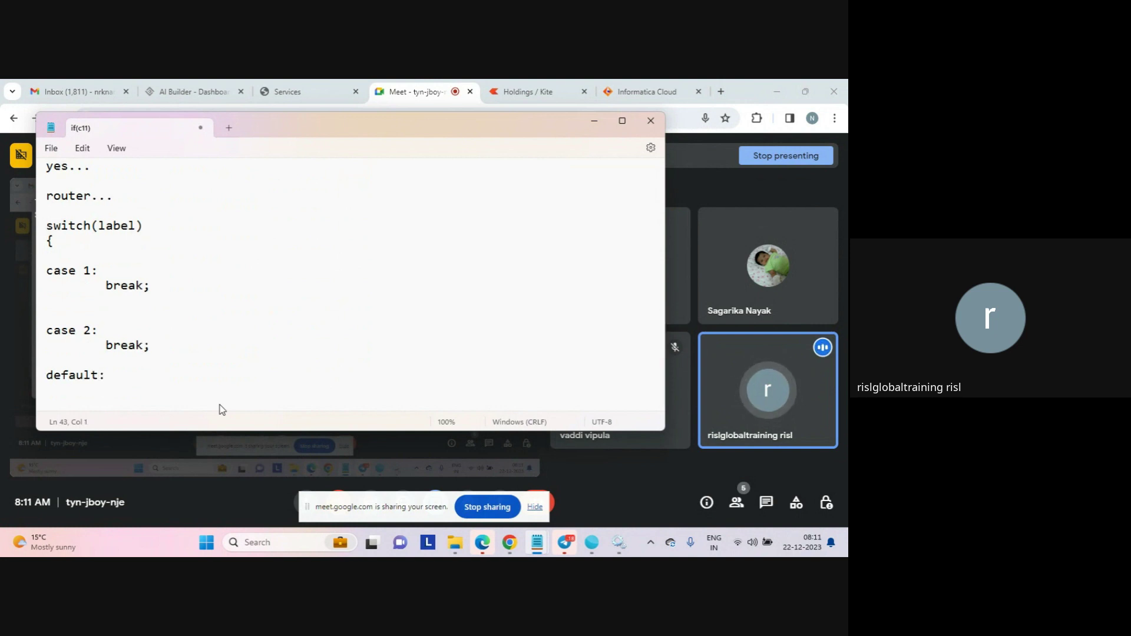
{"action": "key", "text": "Tab"}
{"action": "type", "text": "break;"}
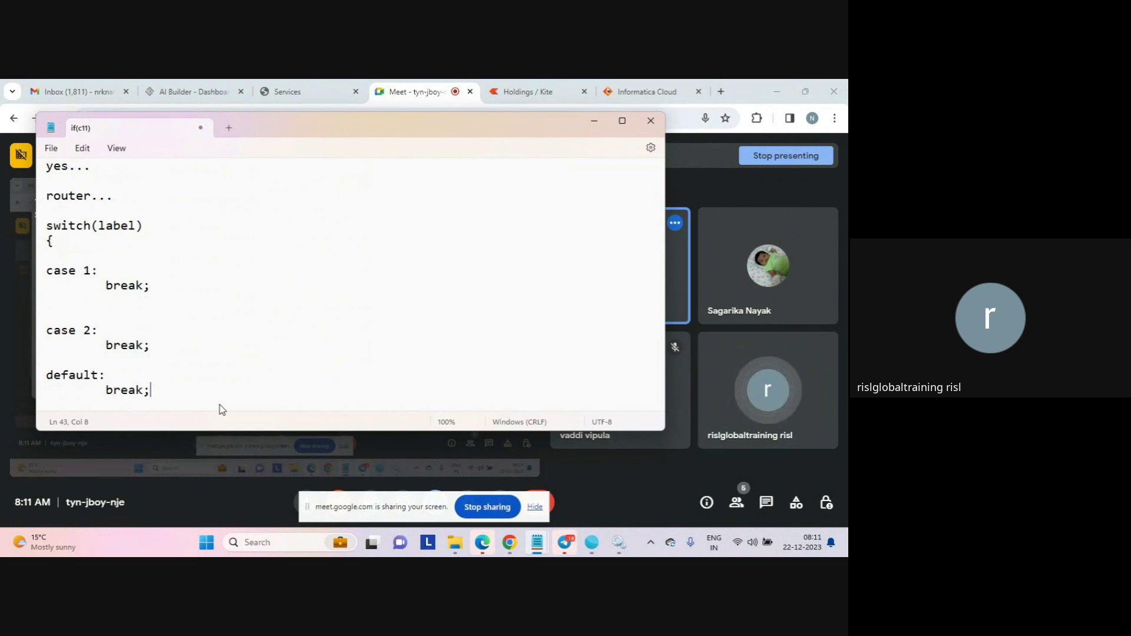
Close the switch block with a curly brace and write "router trx..." below it, followed by two blank lines
{"action": "key", "text": "Return"}
{"action": "key", "text": "Return"}
{"action": "type", "text": "}"}
{"action": "key", "text": "Return"}
{"action": "key", "text": "Return"}
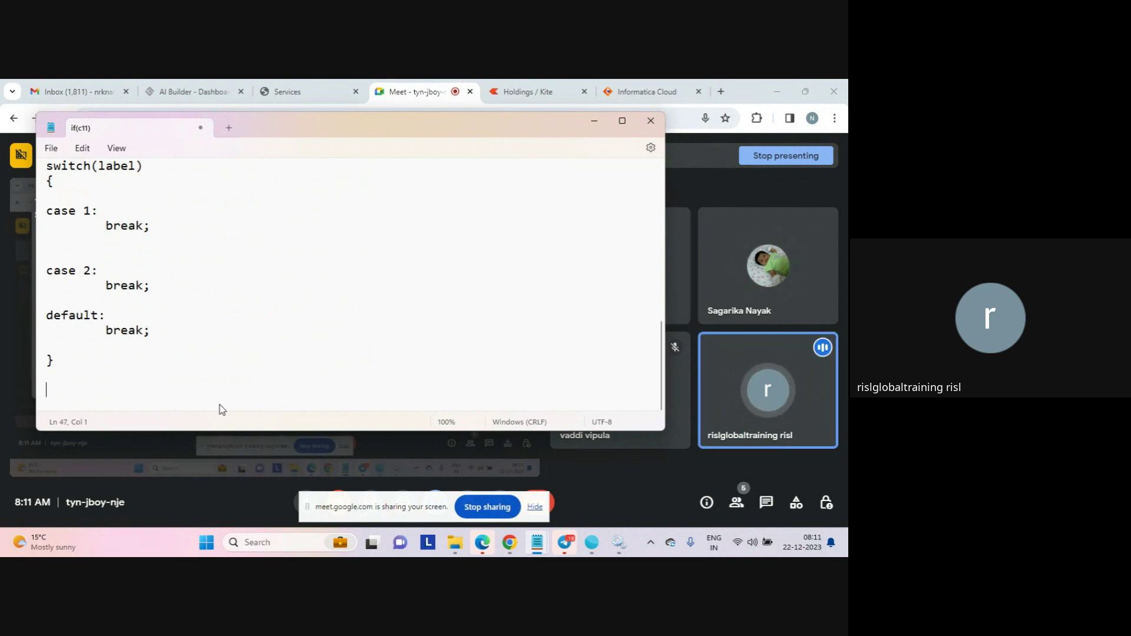
{"action": "type", "text": "router"}
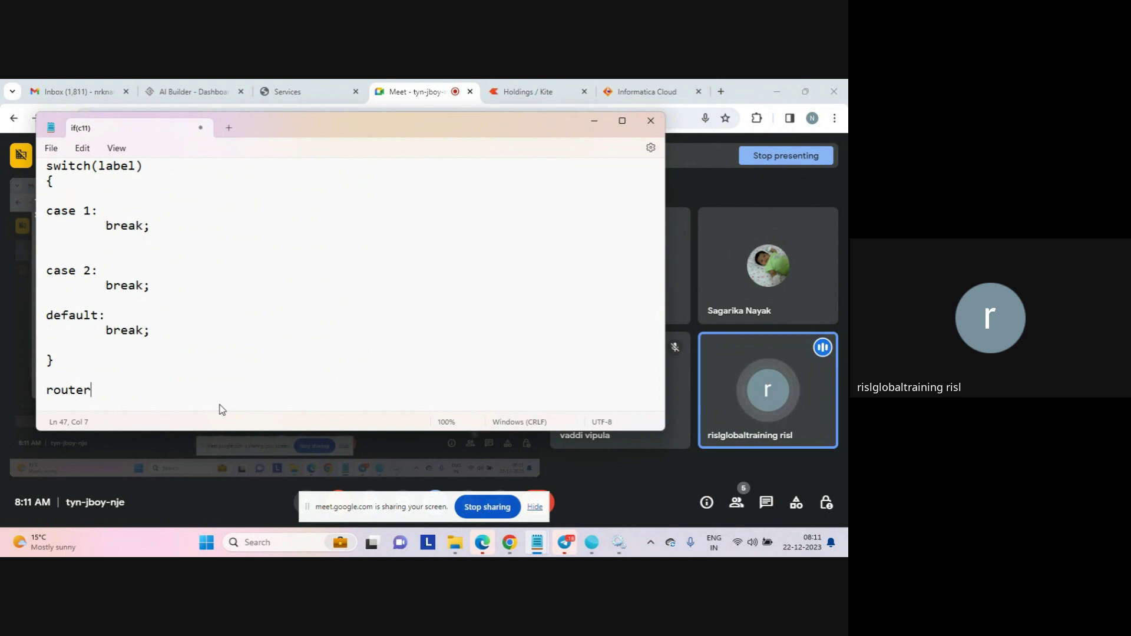
{"action": "type", "text": " trx..."}
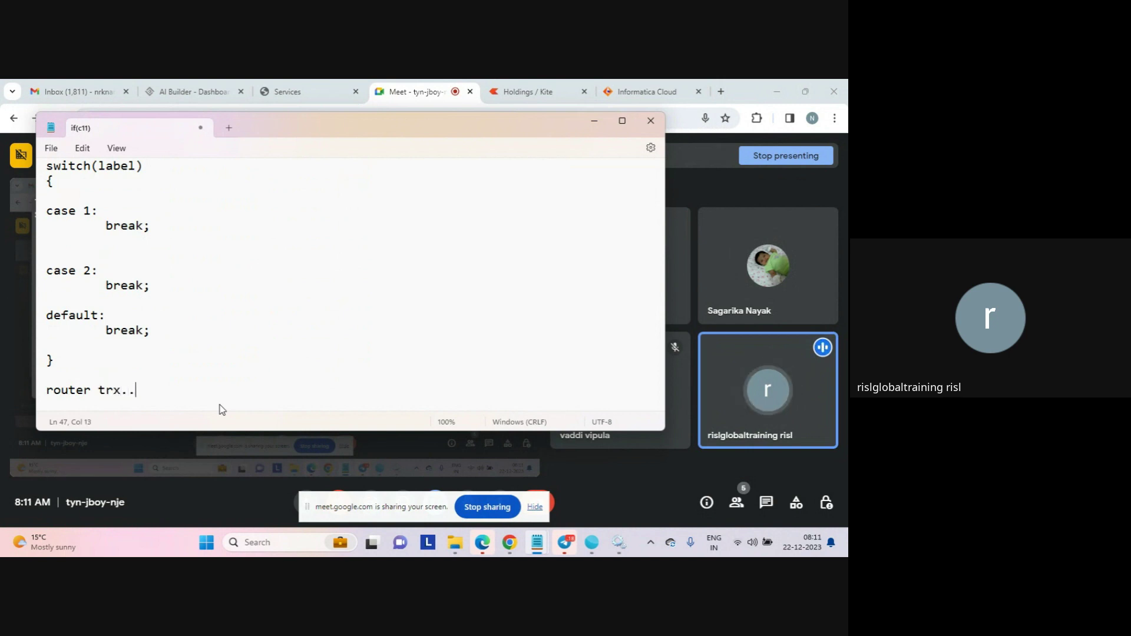
{"action": "key", "text": "Return"}
{"action": "key", "text": "Return"}
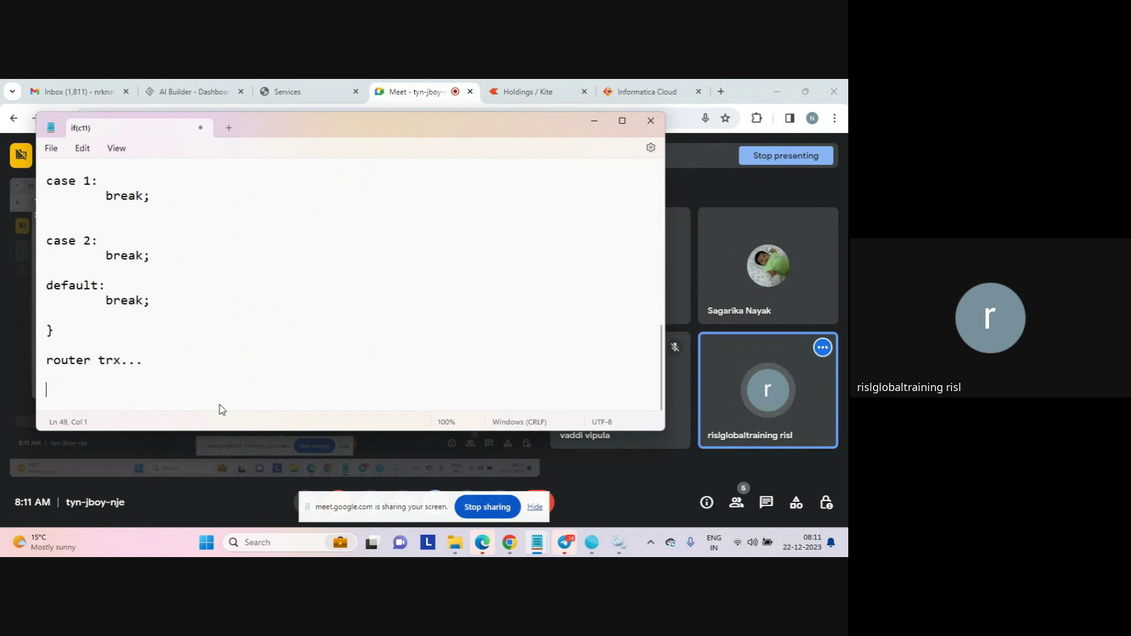
{"action": "key", "text": "Return"}
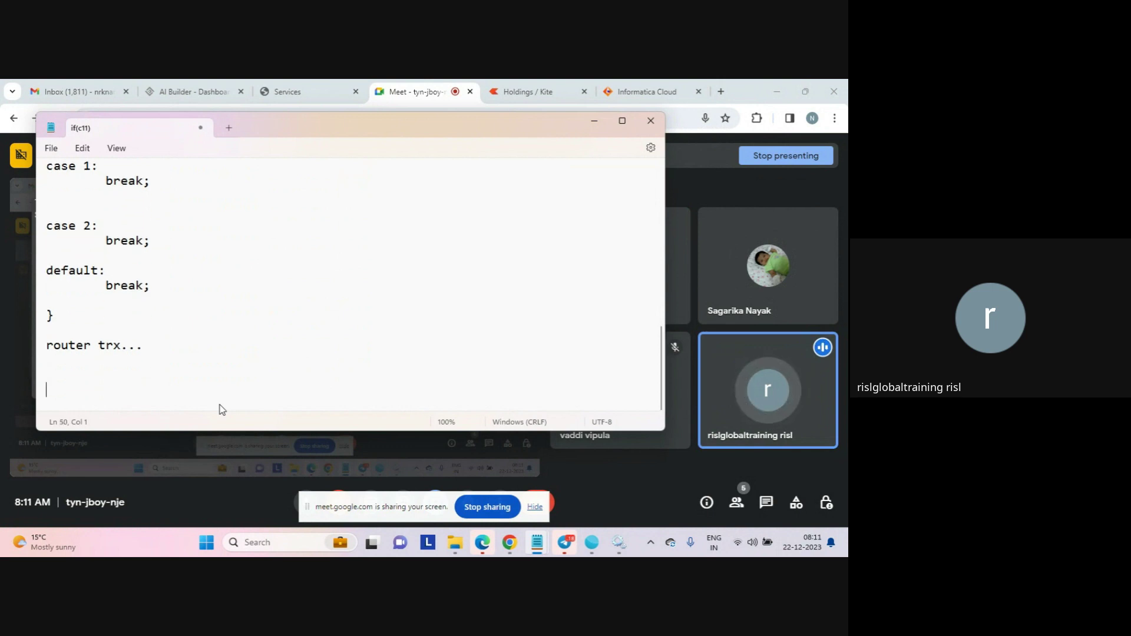
Write the router flow "src=========>router==========>n targets" below the "router trx..." heading
{"action": "type", "text": "src=========>rou"}
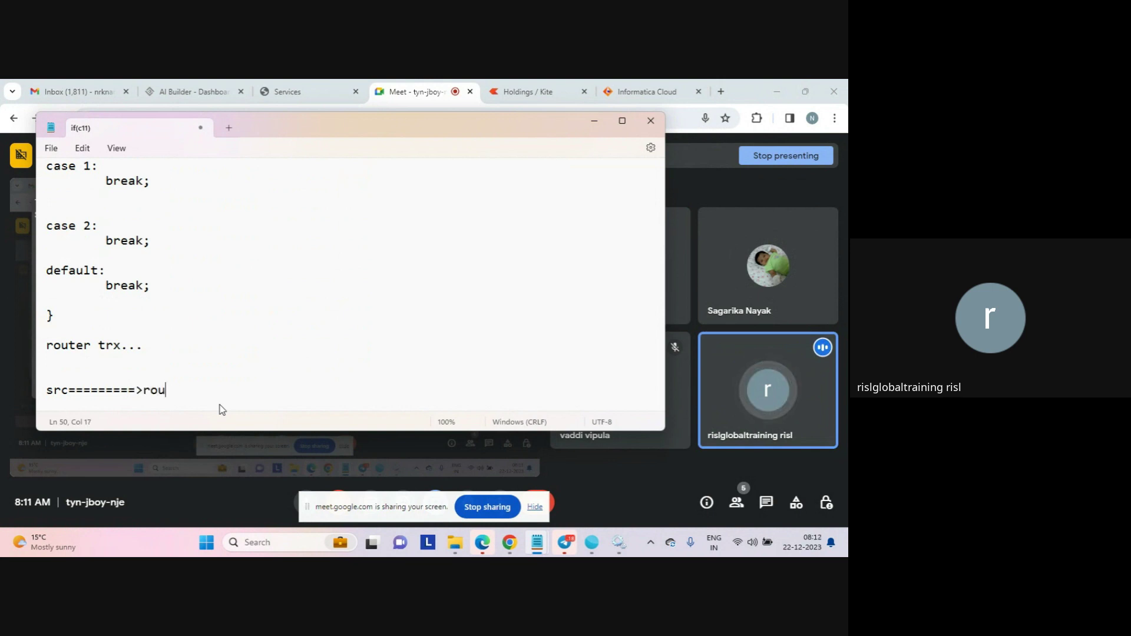
{"action": "type", "text": "ter=========="}
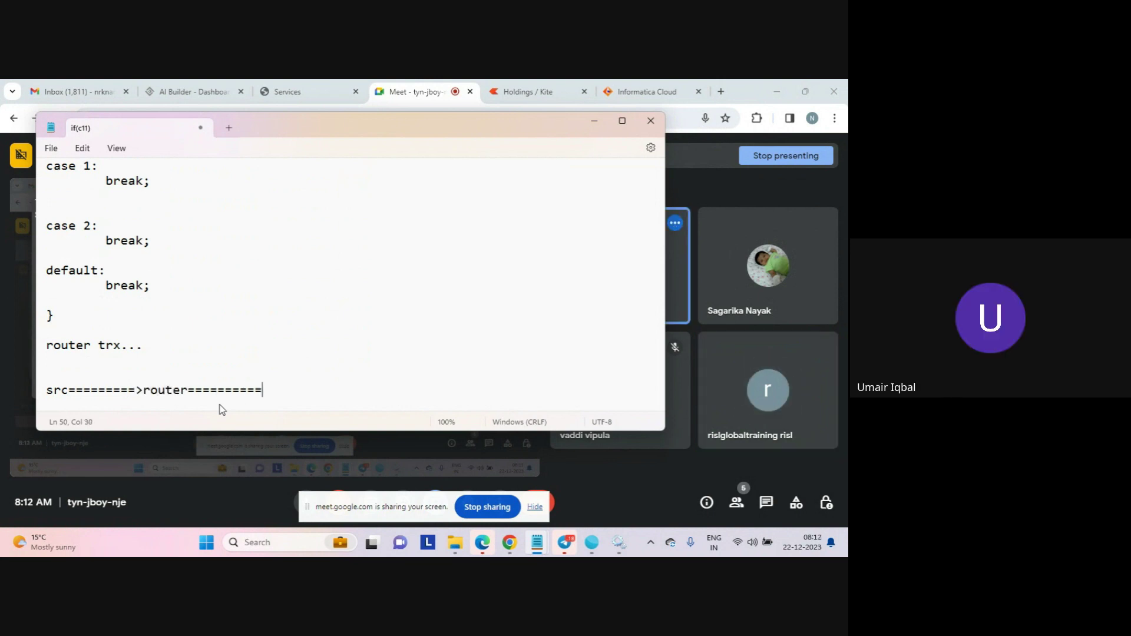
{"action": "type", "text": ">"}
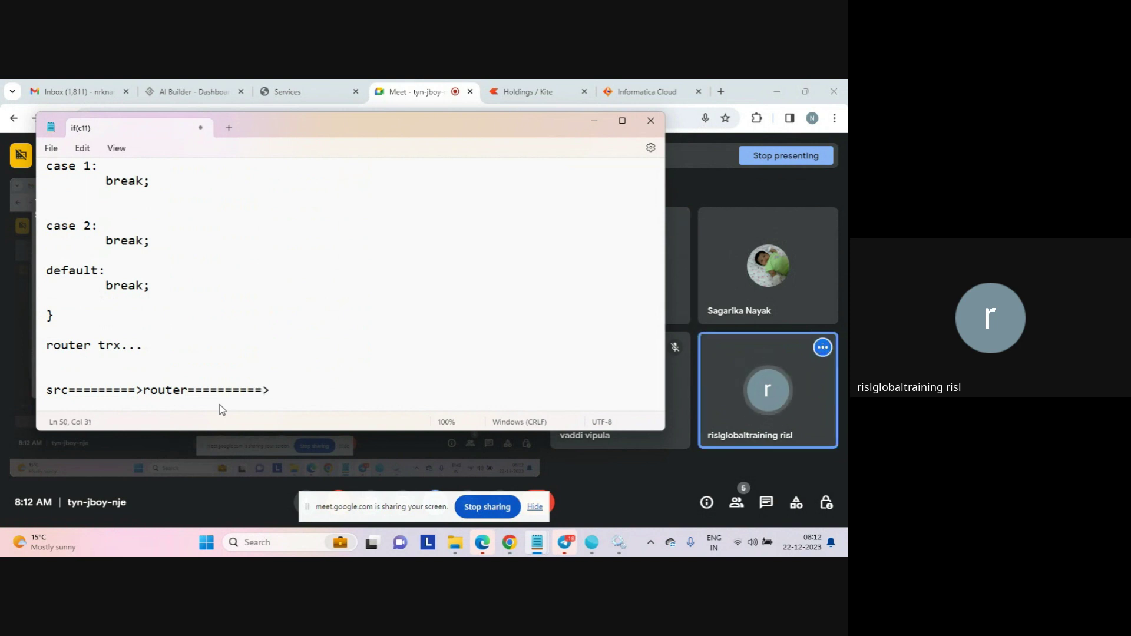
{"action": "type", "text": "n target"}
{"action": "key", "text": "Return"}
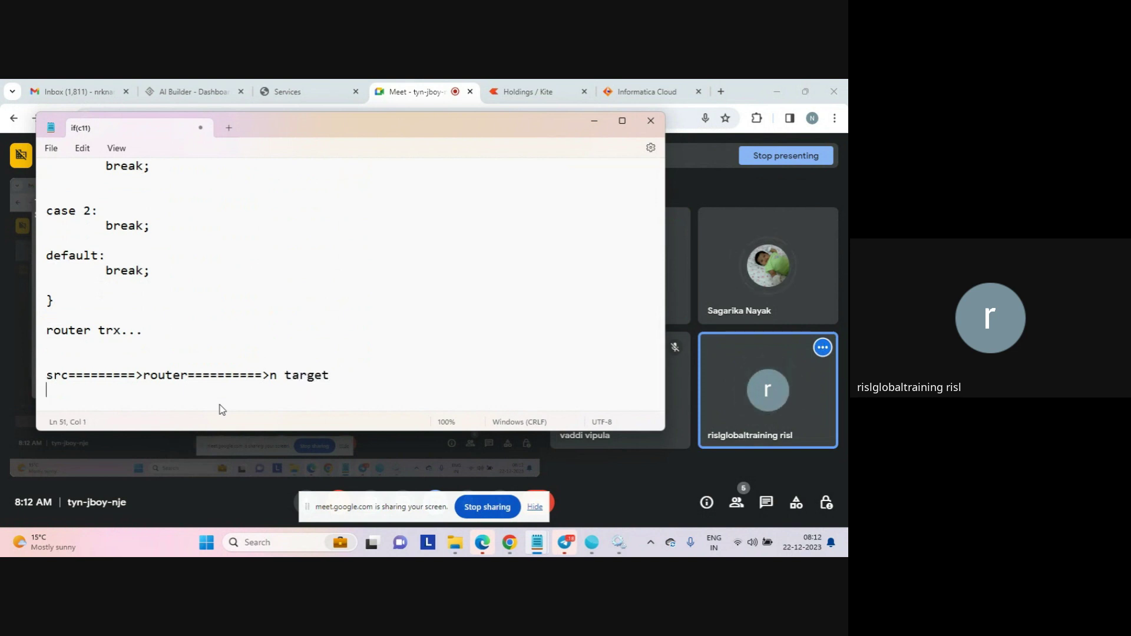
{"action": "key", "text": "BackSpace"}
{"action": "type", "text": "s"}
Examine the parts of the router flow line, from the source link through the router to the n targets
{"action": "left_click", "coordinate": [76, 371]}
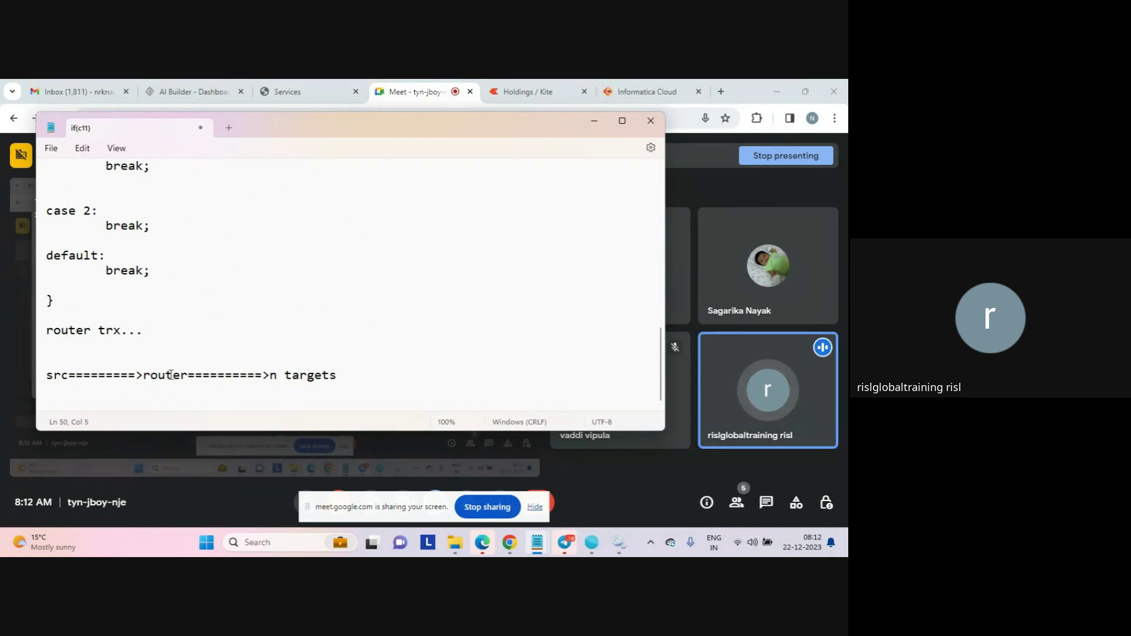
{"action": "left_click_drag", "start_coordinate": [190, 377], "coordinate": [307, 375]}
{"action": "left_click", "coordinate": [306, 374]}
{"action": "key", "text": "Left"}
{"action": "key", "text": "Left"}
{"action": "key", "text": "Left"}
{"action": "key", "text": "Left"}
{"action": "key", "text": "Left"}
{"action": "key", "text": "Left"}
{"action": "key", "text": "shift+Home"}
{"action": "key", "text": "shift+End"}
{"action": "left_click", "coordinate": [341, 376]}
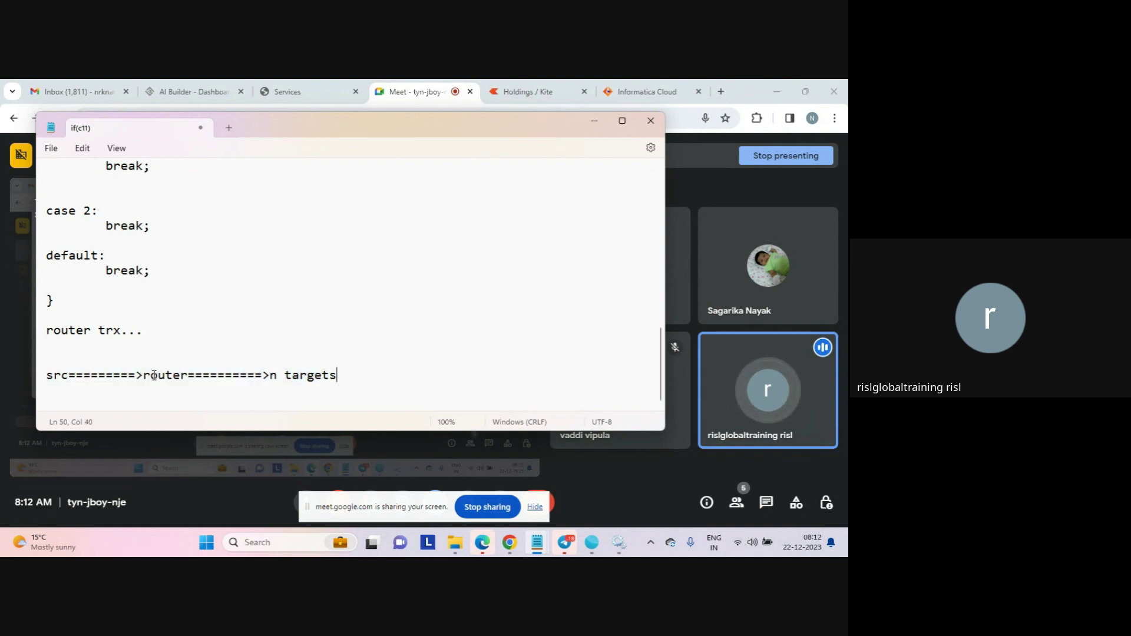
{"action": "left_click_drag", "start_coordinate": [146, 377], "coordinate": [66, 380]}
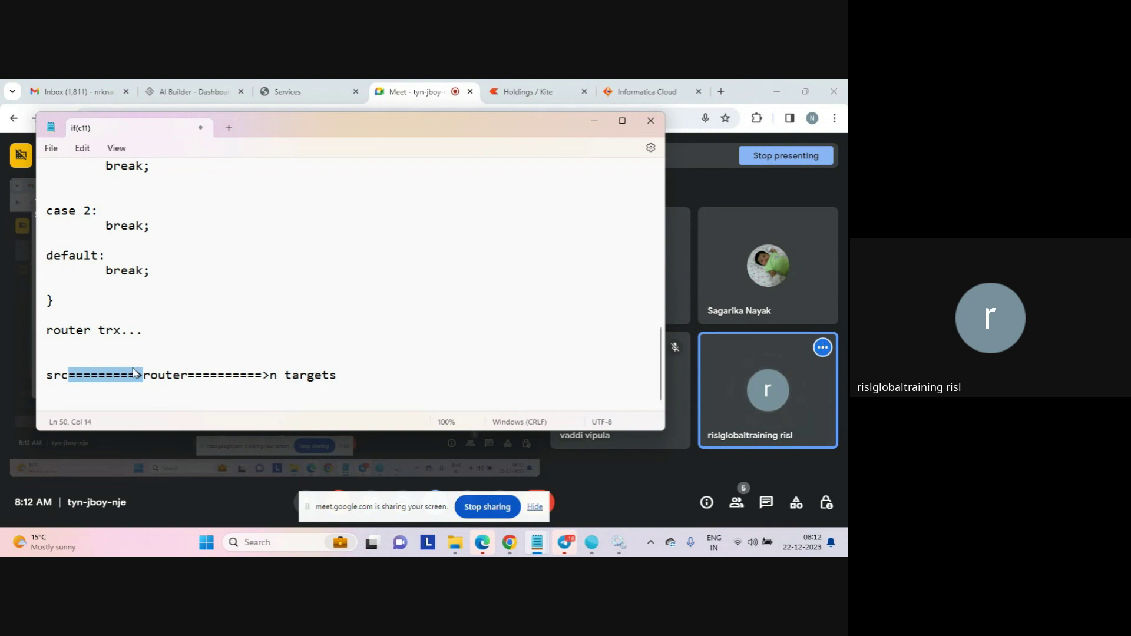
{"action": "left_click", "coordinate": [123, 397]}
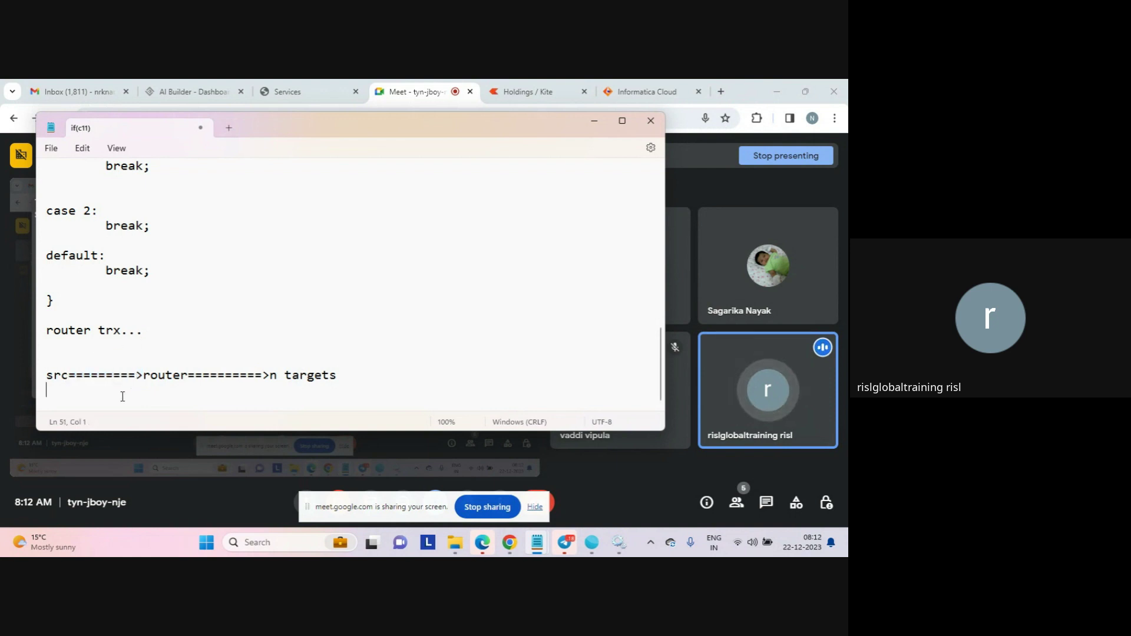
Add a blank line below the n targets flow and hide the screen-sharing notice
{"action": "key", "text": "Return"}
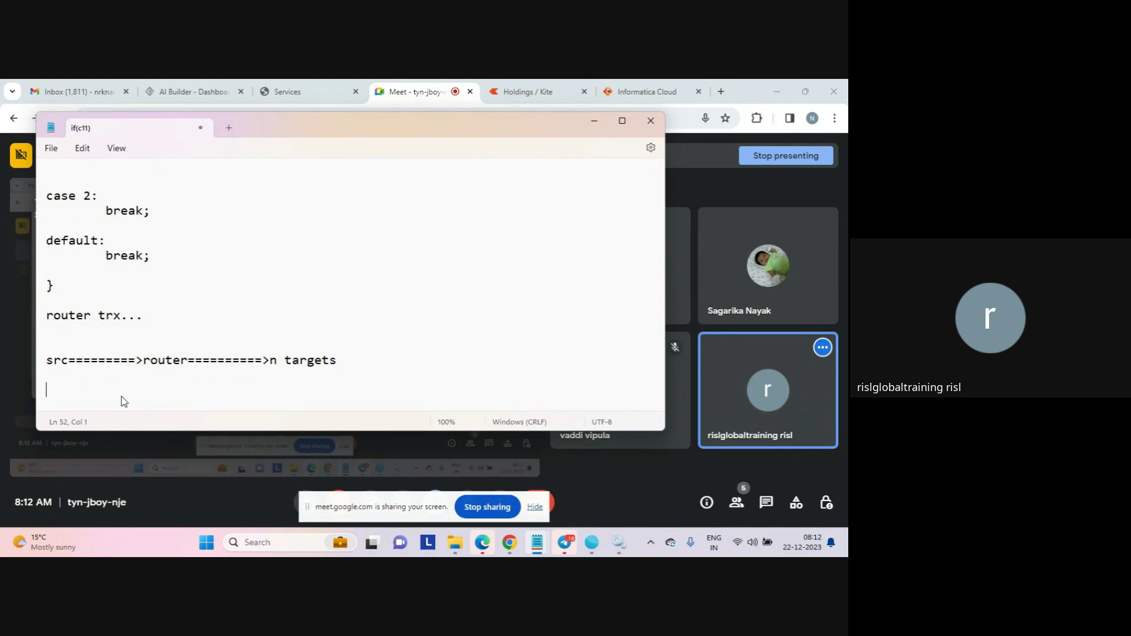
{"action": "left_click", "coordinate": [162, 335]}
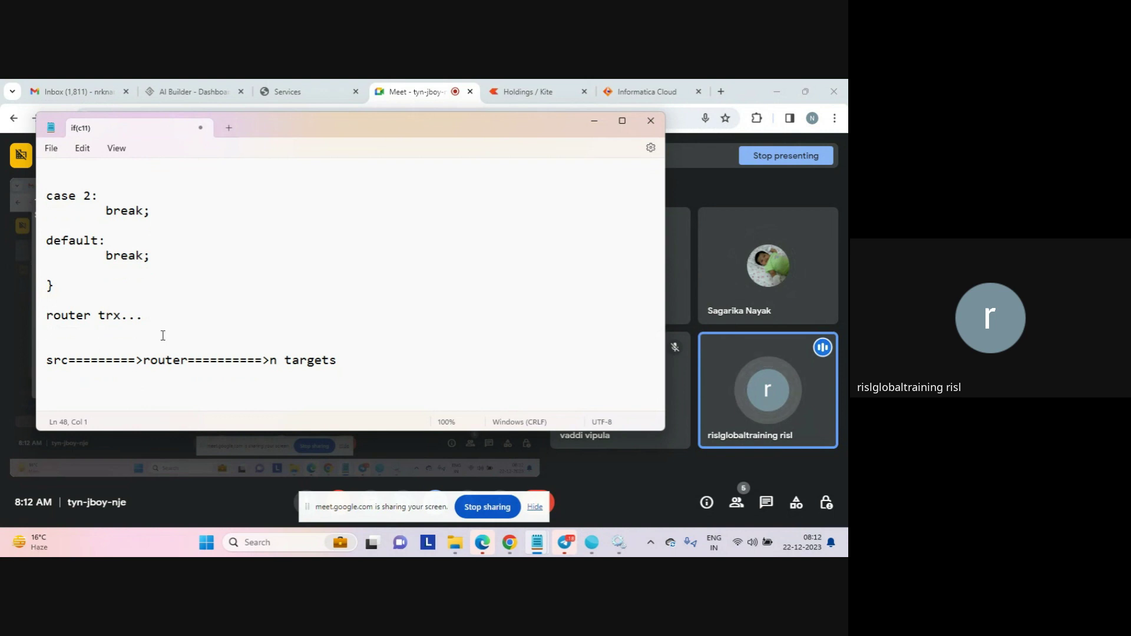
{"action": "left_click", "coordinate": [189, 360]}
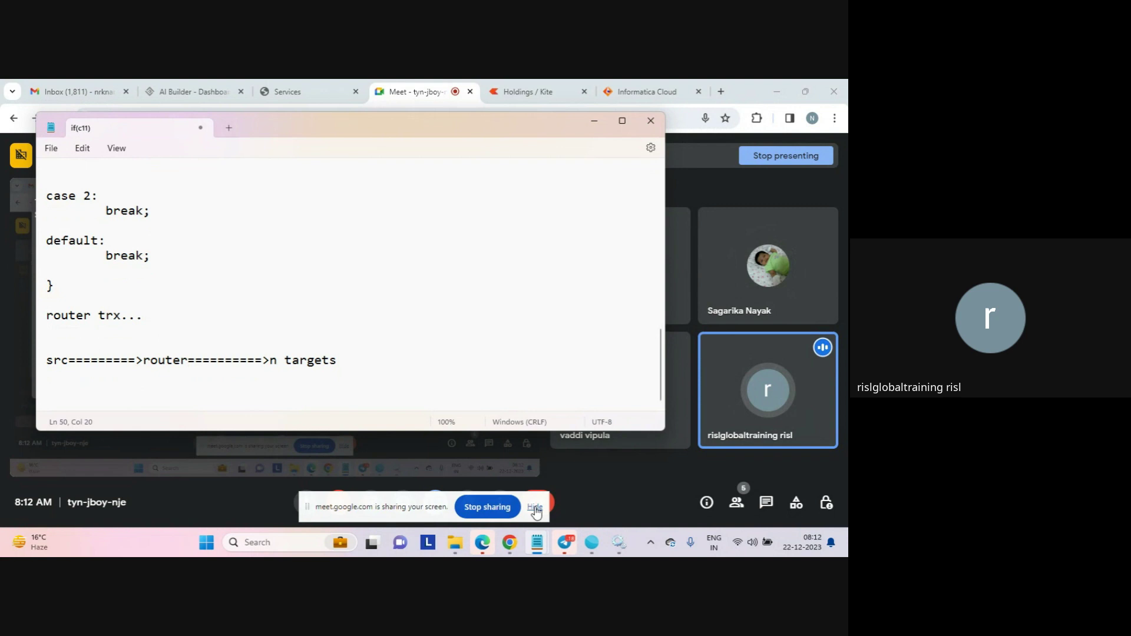
{"action": "left_click", "coordinate": [535, 510]}
Write "router..." two blank lines below the n targets flow, with an indented "filters..." on the line beneath it
{"action": "left_click", "coordinate": [251, 389]}
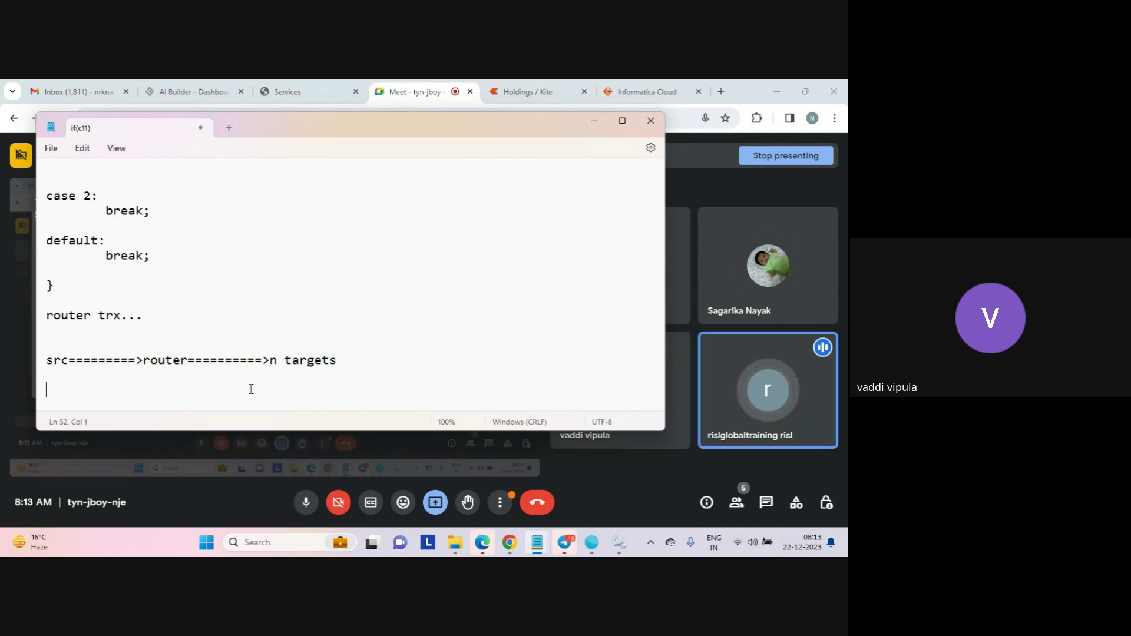
{"action": "key", "text": "Return"}
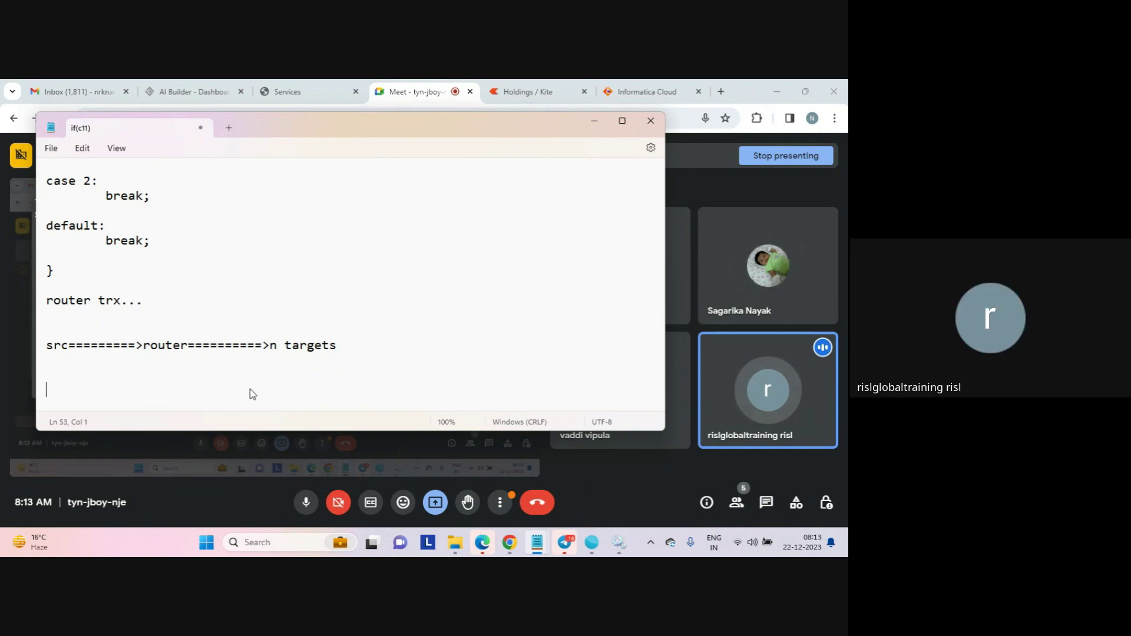
{"action": "type", "text": "router"}
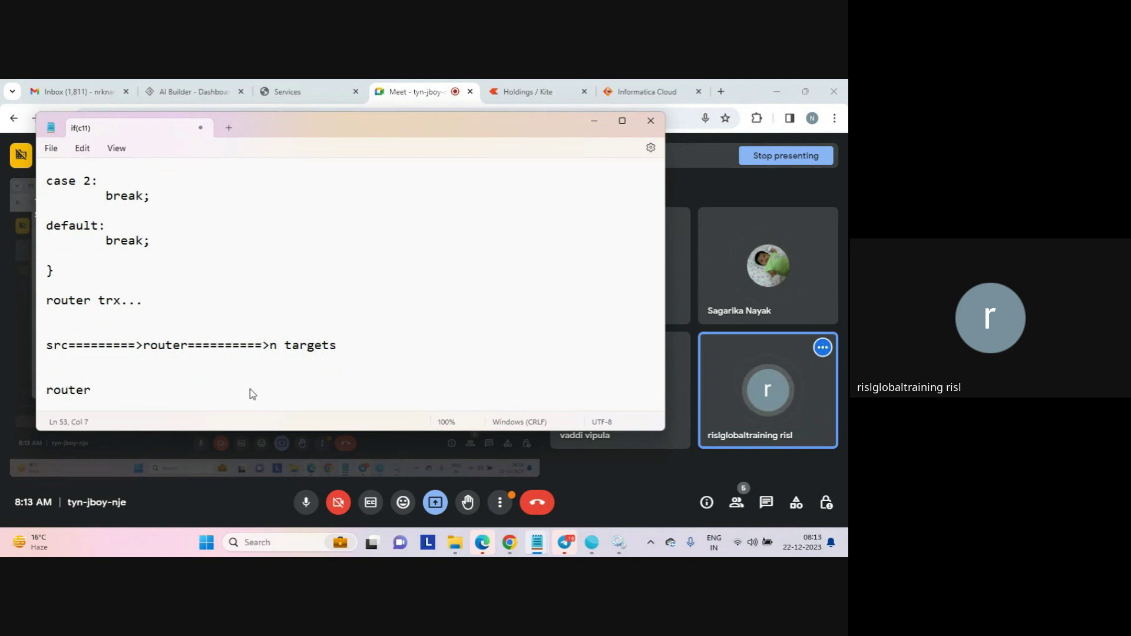
{"action": "type", "text": "..."}
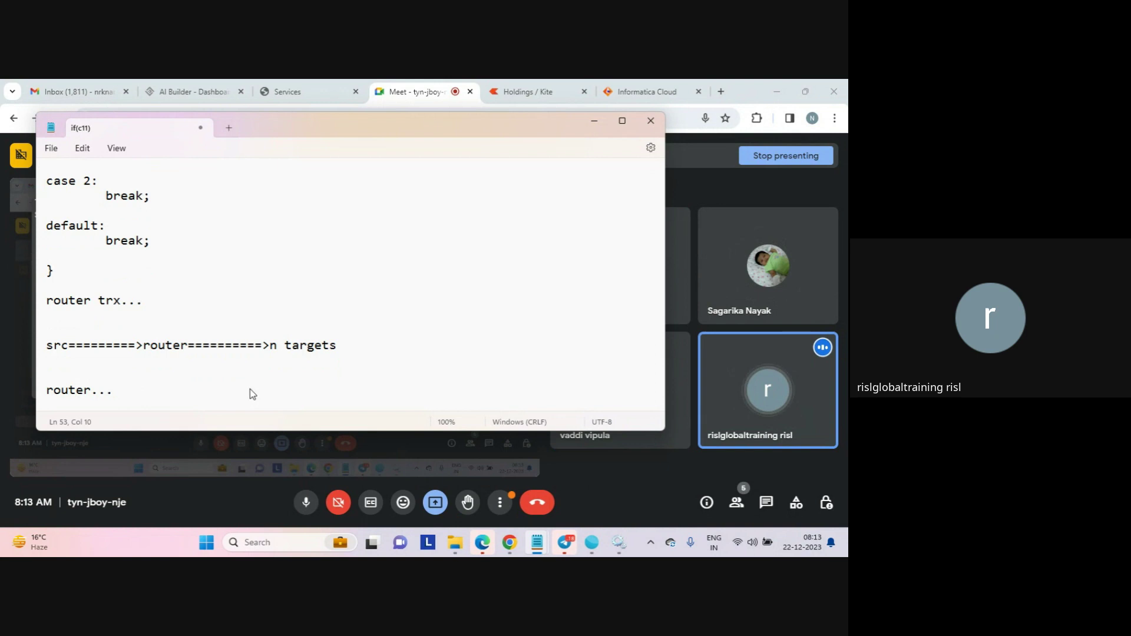
{"action": "key", "text": "Return"}
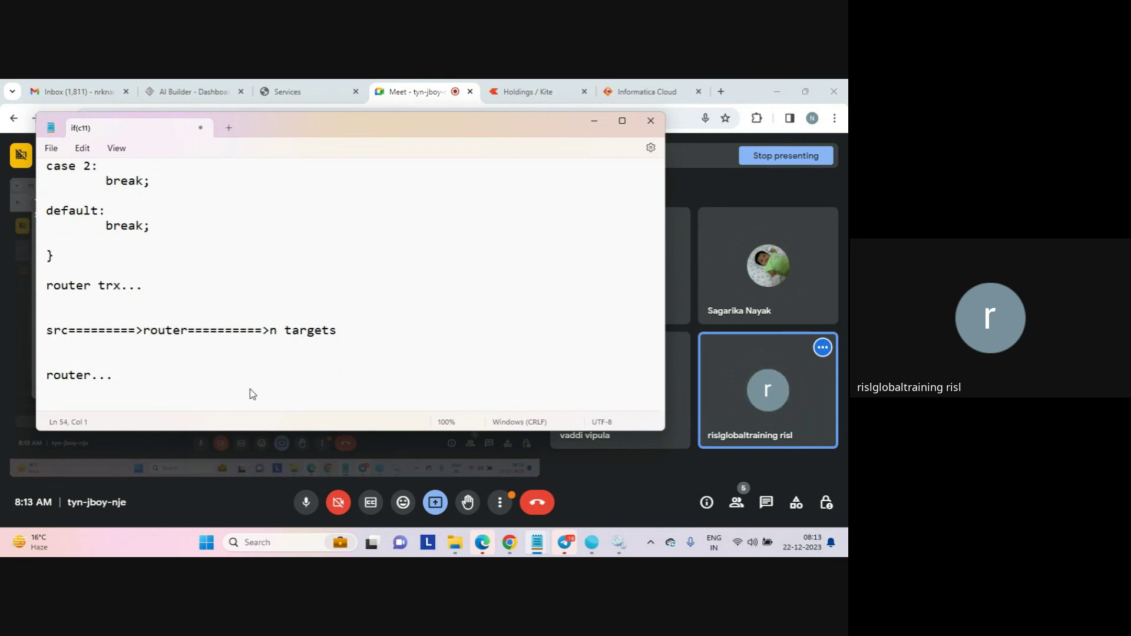
{"action": "key", "text": "Tab"}
{"action": "type", "text": "filters"}
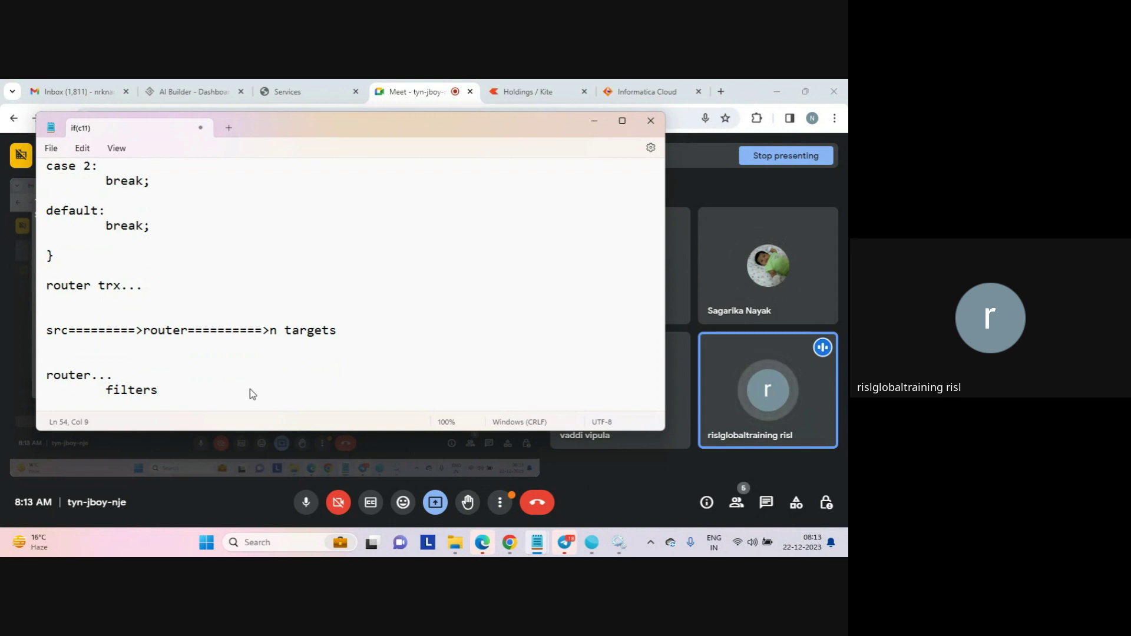
{"action": "type", "text": "..."}
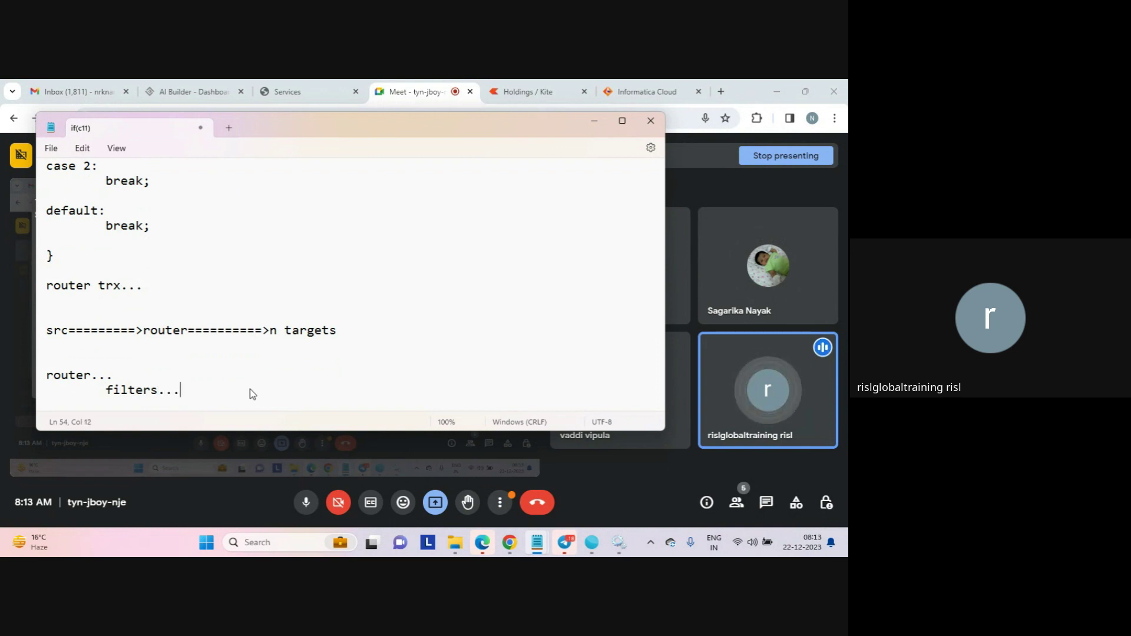
{"action": "key", "text": "Return"}
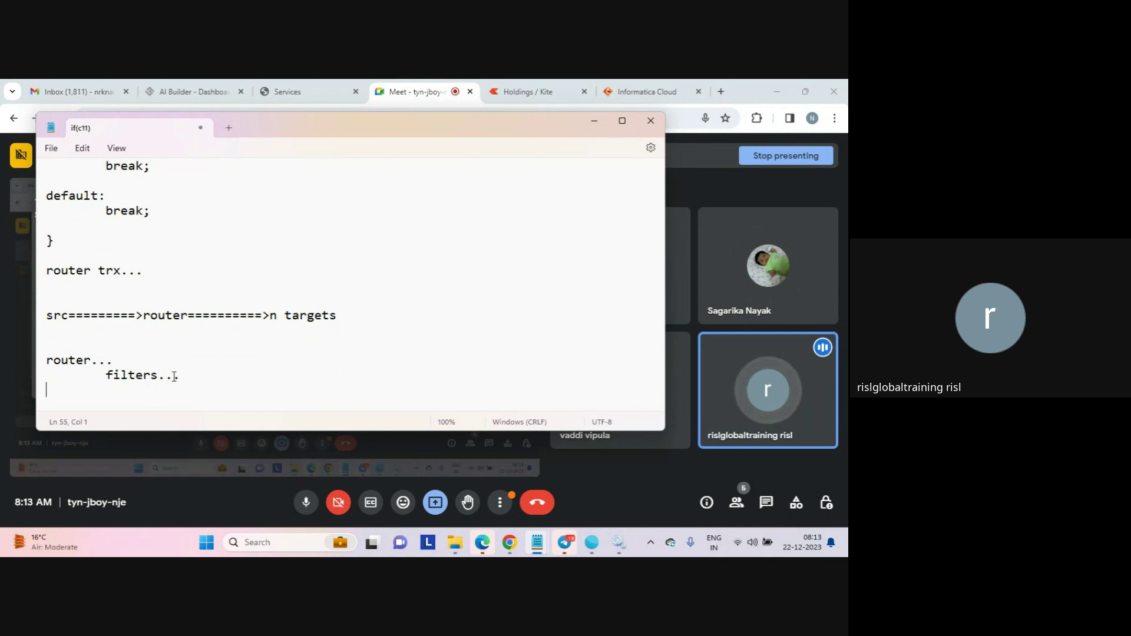
Highlight the link into the router in the n targets flow, and add a blank line below "filters..."
{"action": "left_click_drag", "start_coordinate": [99, 316], "coordinate": [193, 310]}
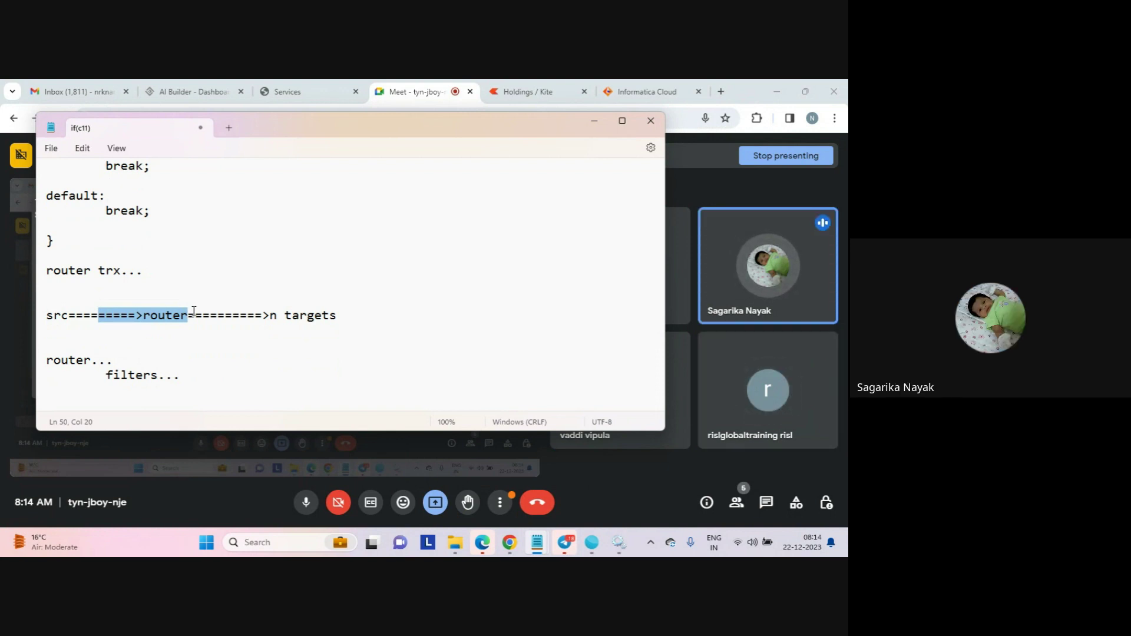
{"action": "left_click", "coordinate": [164, 411]}
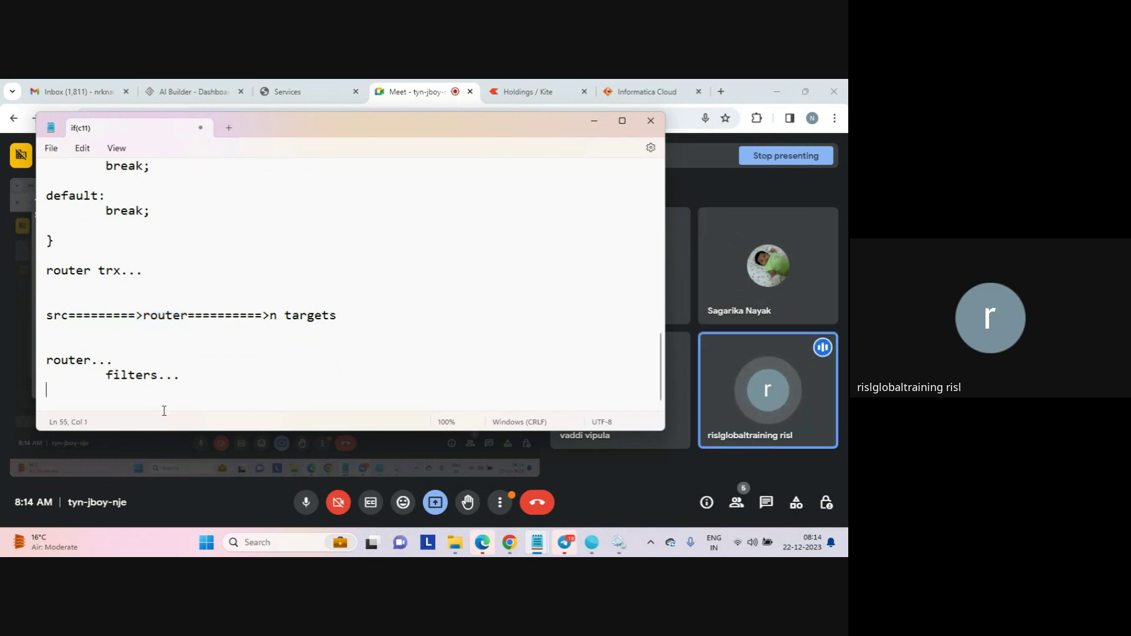
{"action": "key", "text": "Return"}
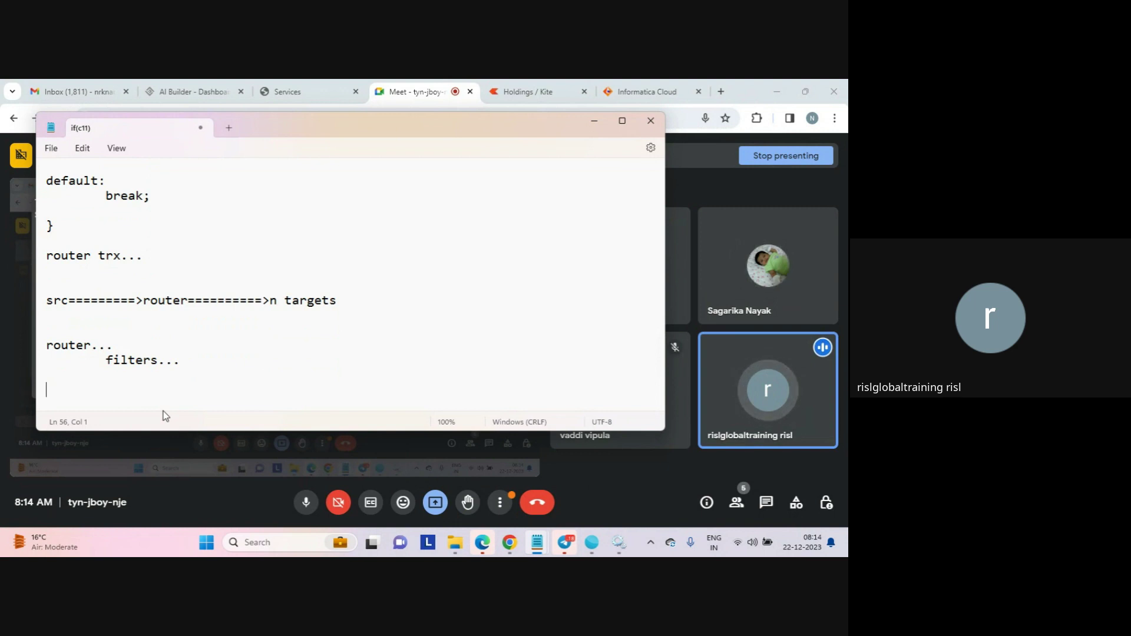
Write "router:" on the line below the filters note and start an indented line beneath it
{"action": "type", "text": "router"}
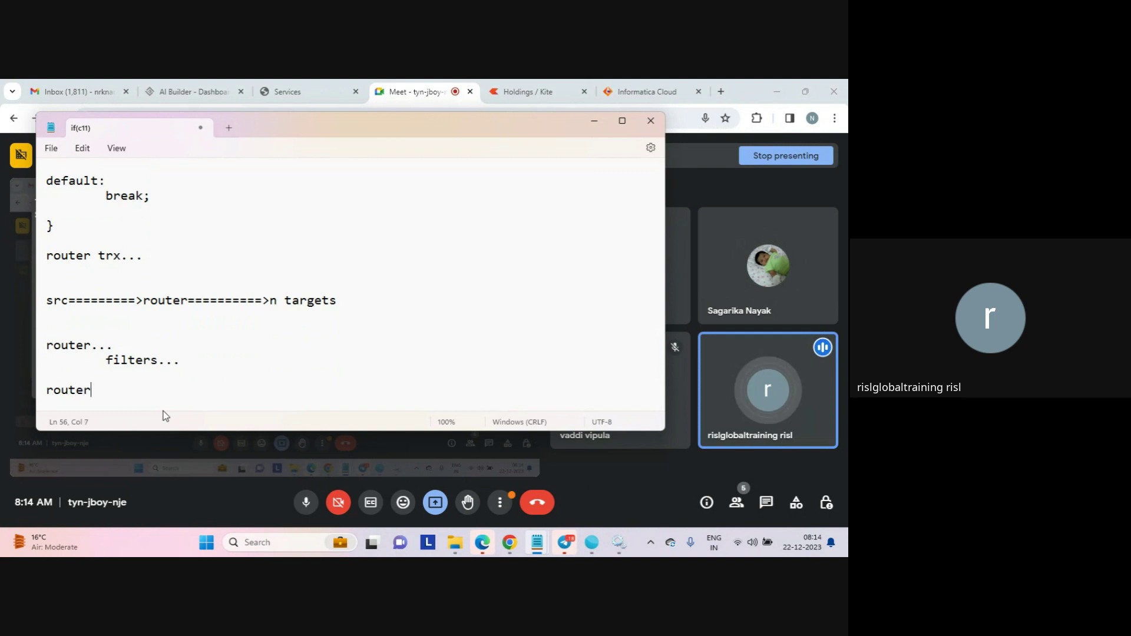
{"action": "type", "text": ":"}
{"action": "key", "text": "Return"}
{"action": "key", "text": "Tab"}
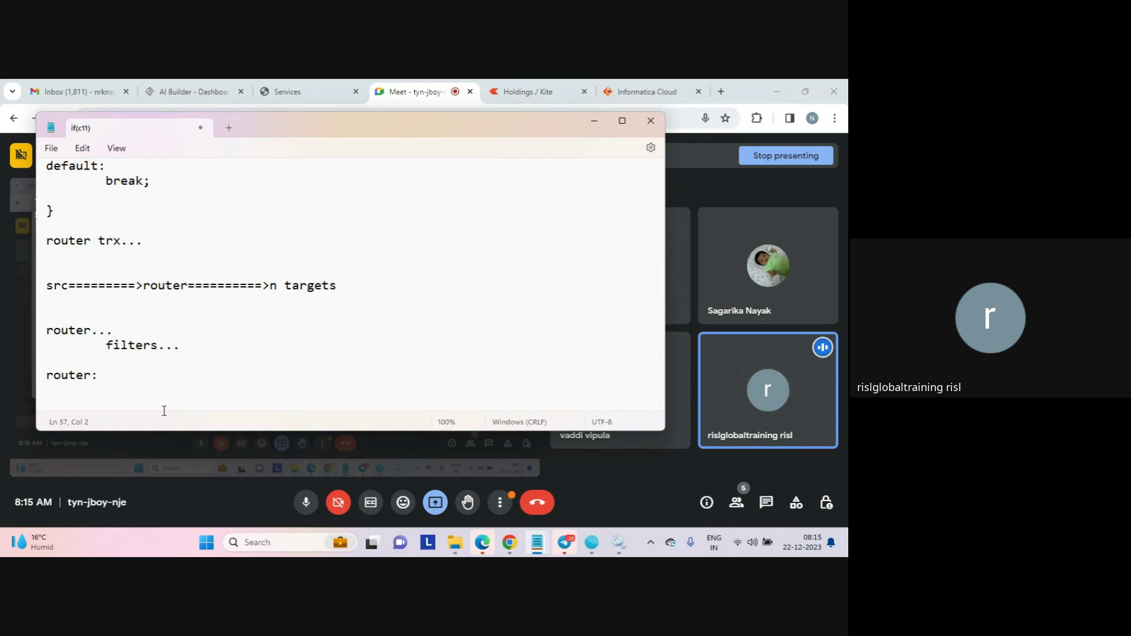
Switch to Google Meet and stop presenting the screen
{"action": "left_click", "coordinate": [435, 503]}
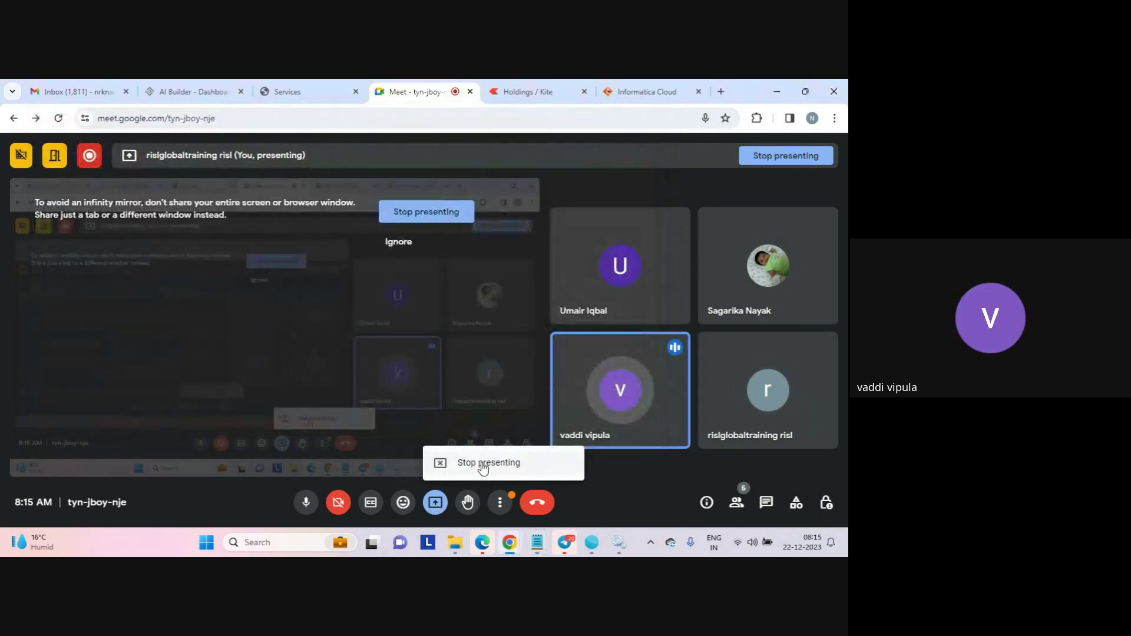
{"action": "left_click", "coordinate": [483, 463]}
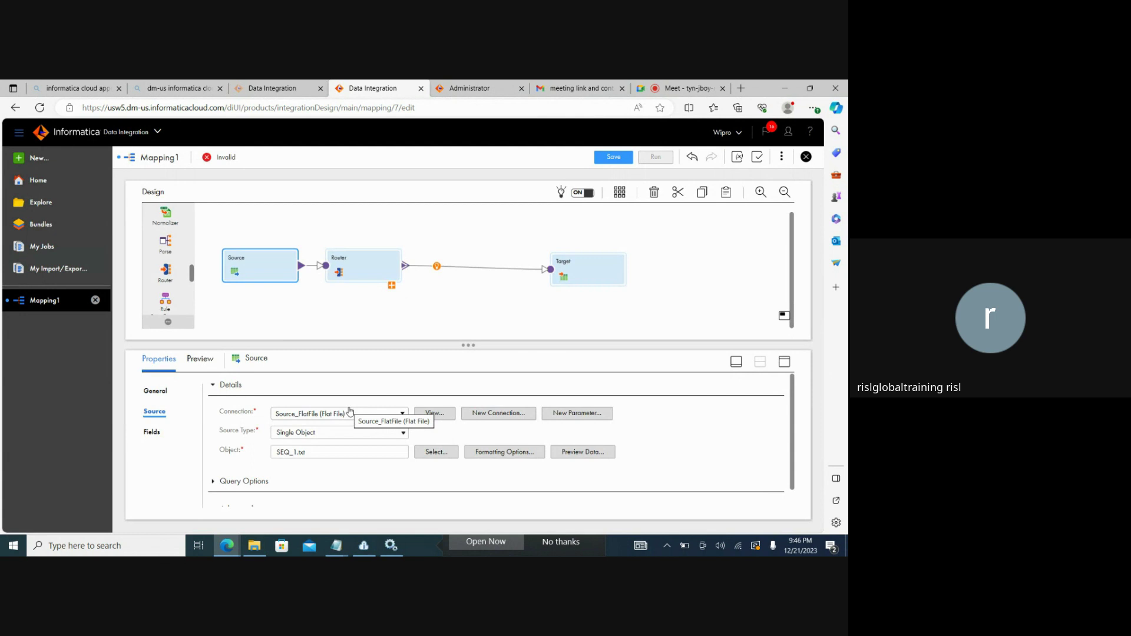
Switch to Informatica Data Integration and examine the query options of the Source in Mapping1
{"action": "left_click", "coordinate": [212, 488]}
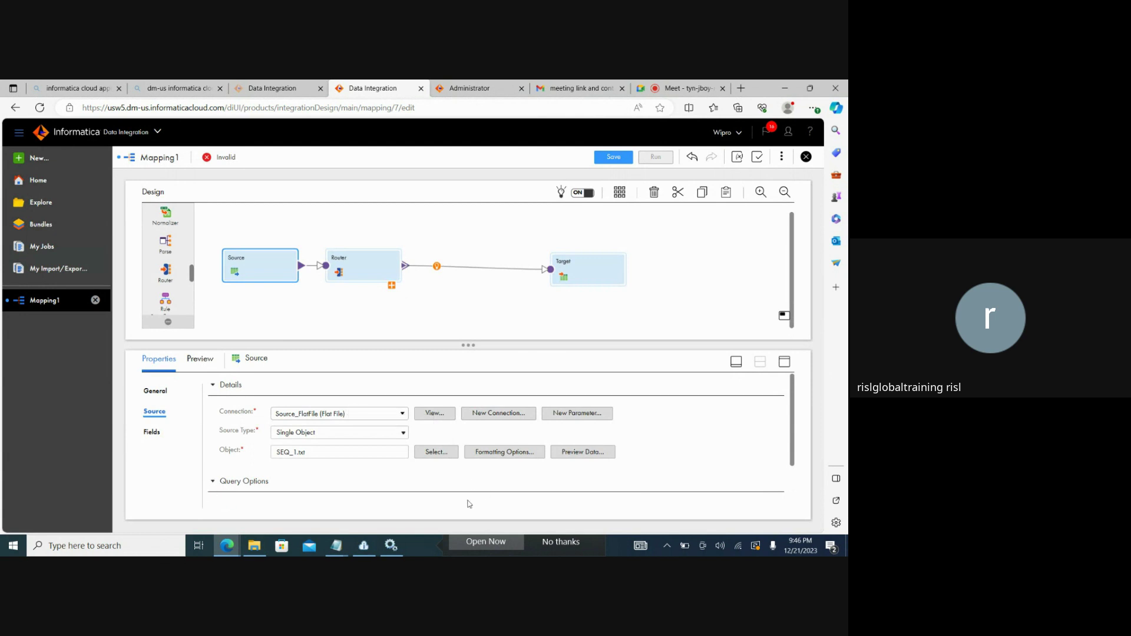
{"action": "scroll", "coordinate": [795, 425], "scroll_direction": "down", "scroll_amount": 1}
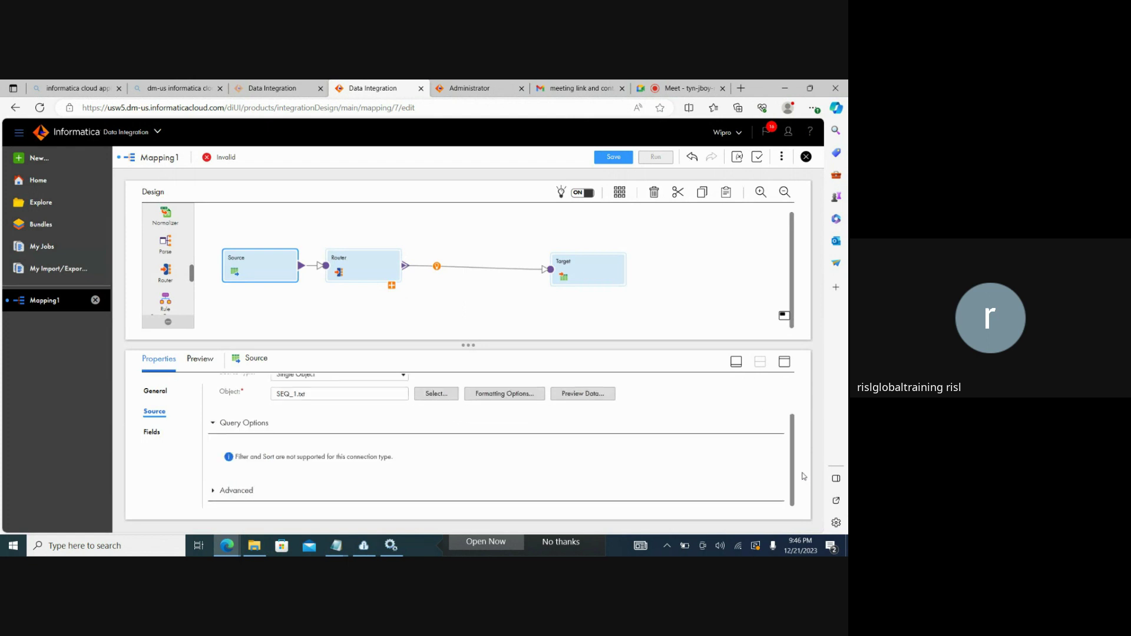
{"action": "scroll", "coordinate": [804, 476], "scroll_direction": "up", "scroll_amount": 1}
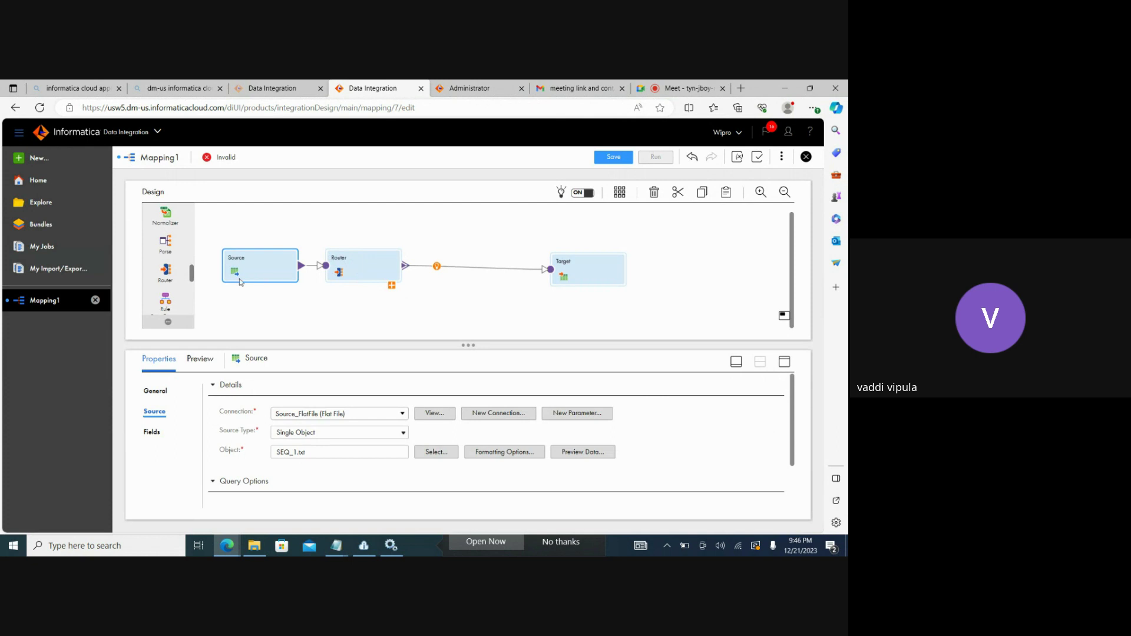
{"action": "left_click_drag", "start_coordinate": [192, 275], "coordinate": [196, 211]}
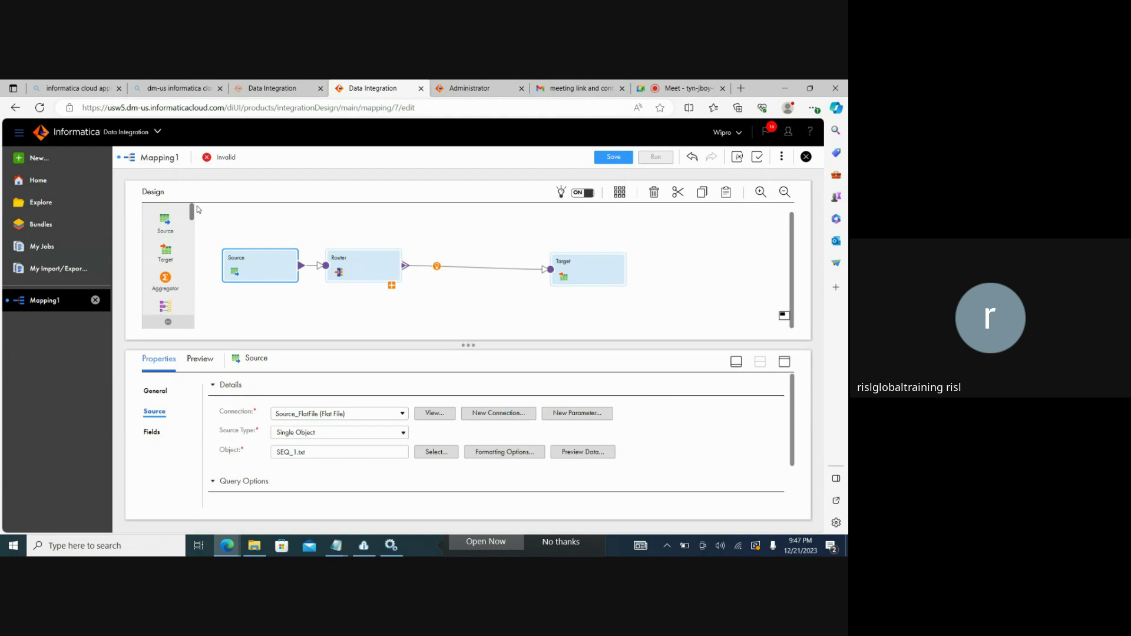
Review the incoming fields and the output groups of the Router in Mapping1
{"action": "left_click", "coordinate": [364, 272]}
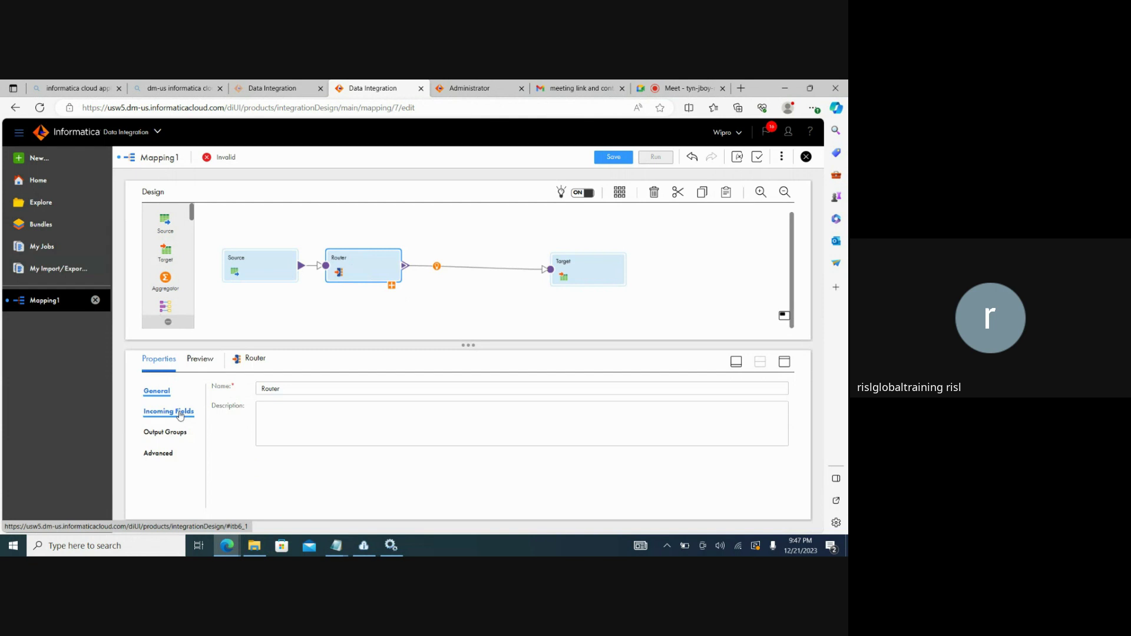
{"action": "left_click", "coordinate": [180, 414]}
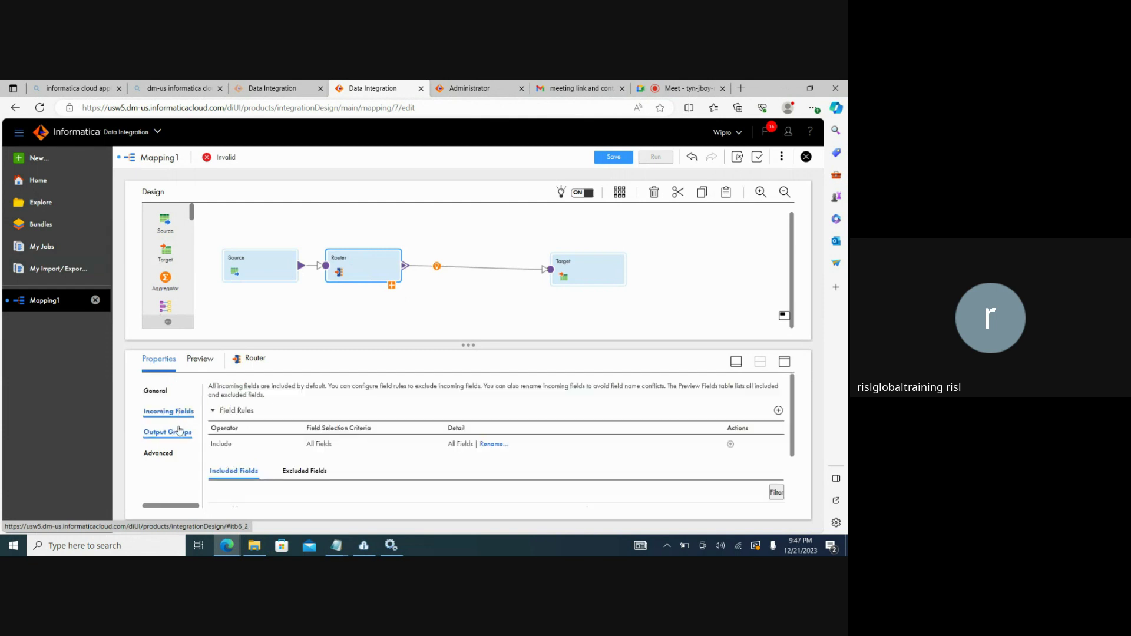
{"action": "left_click", "coordinate": [180, 430]}
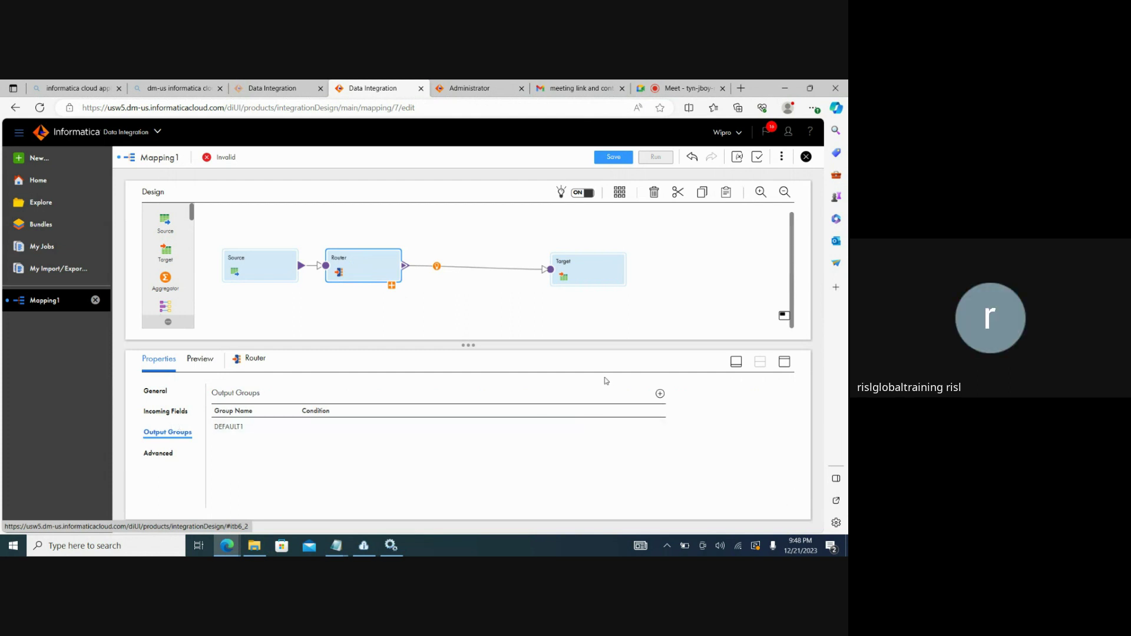
{"action": "left_click", "coordinate": [660, 394]}
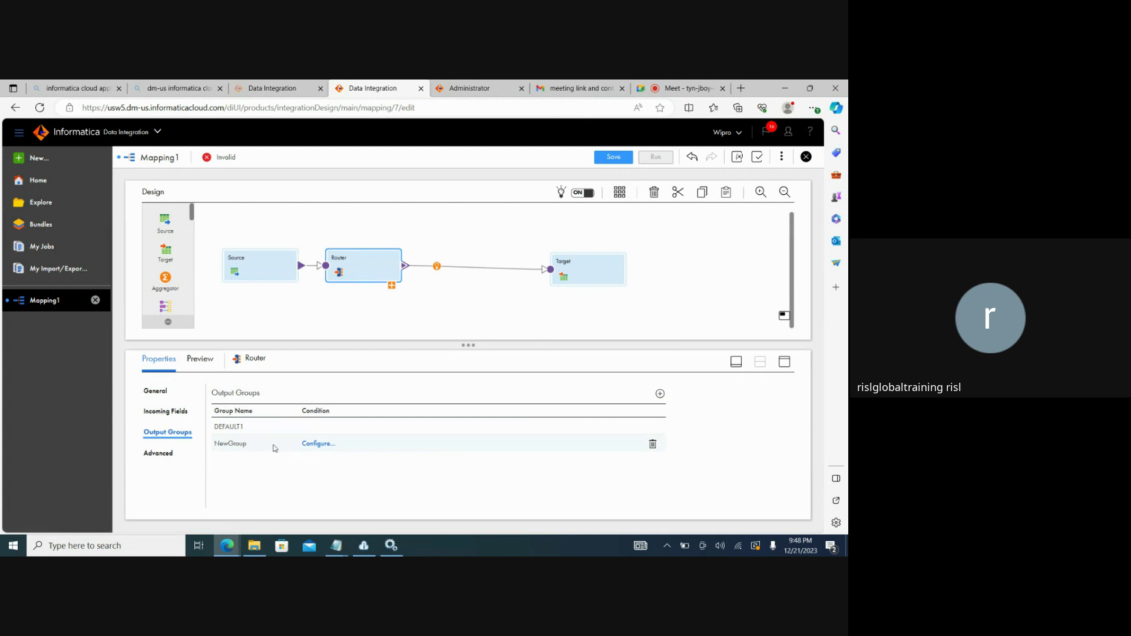
{"action": "left_click", "coordinate": [311, 444]}
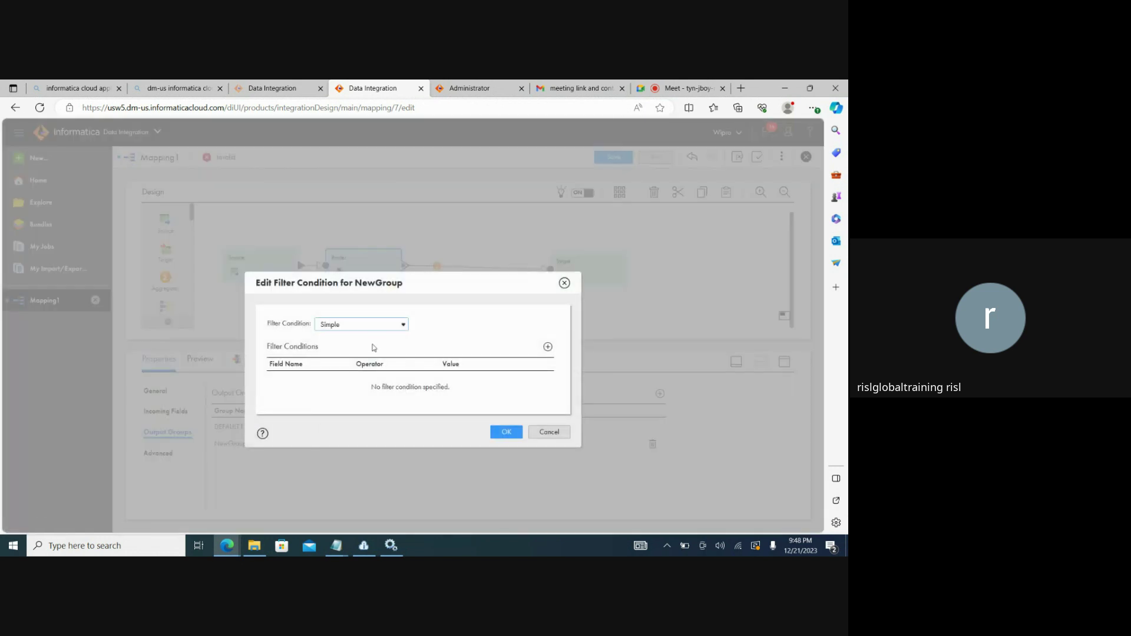
{"action": "left_click", "coordinate": [388, 329]}
{"action": "left_click", "coordinate": [388, 330]}
{"action": "left_click", "coordinate": [549, 432]}
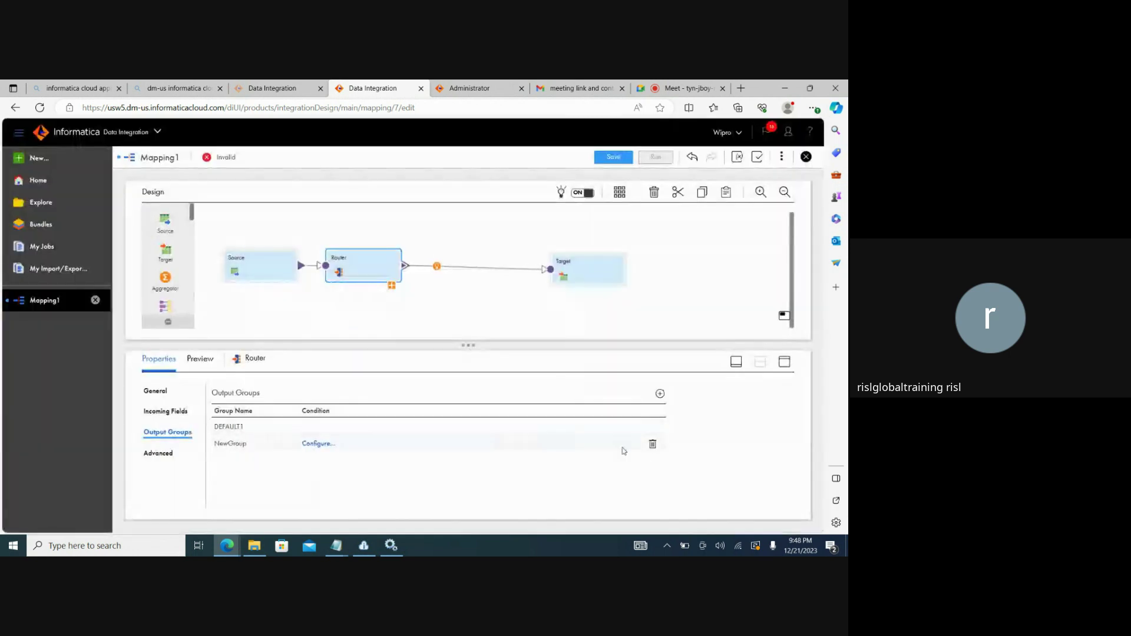
{"action": "left_click", "coordinate": [652, 447]}
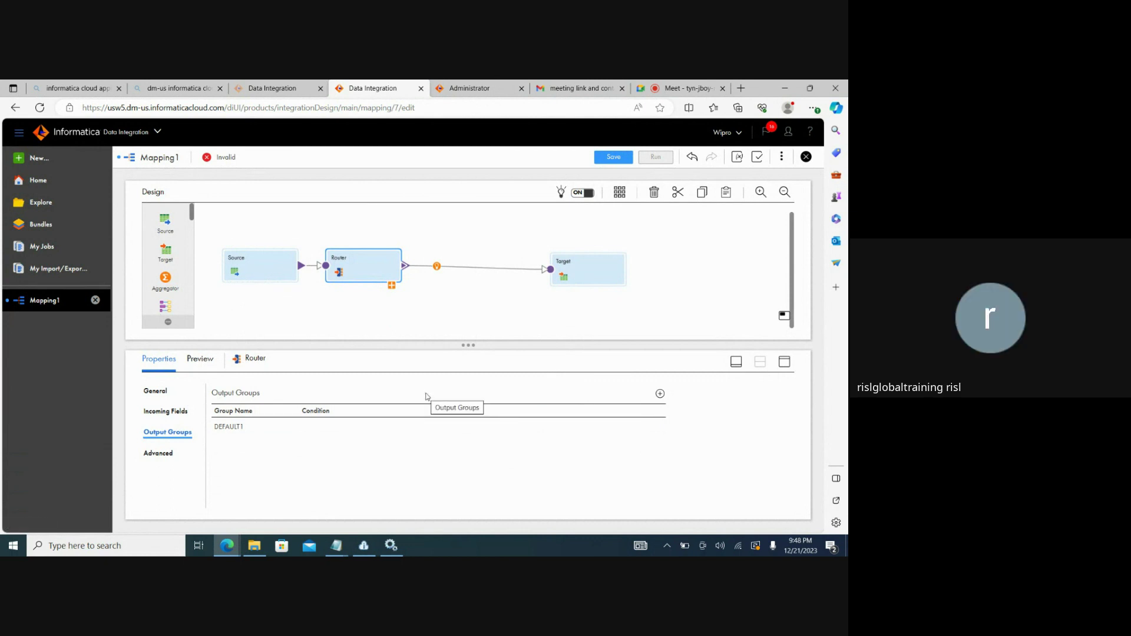
Rename the mapping from its default name to m_ROUTER
{"action": "left_click", "coordinate": [488, 226]}
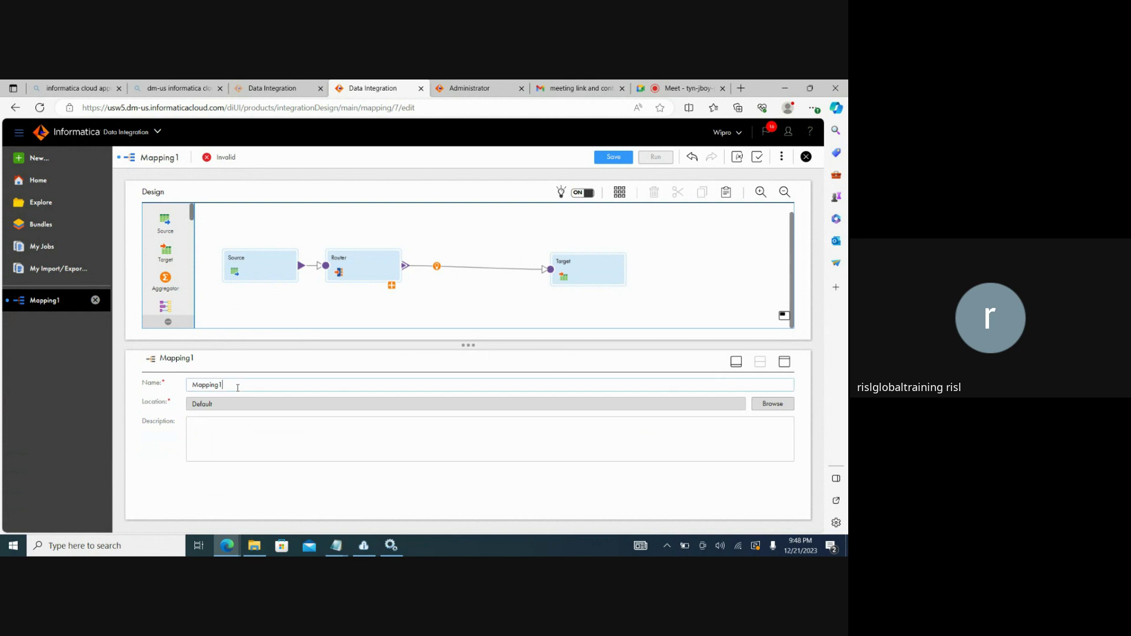
{"action": "key", "text": "BackSpace"}
{"action": "key", "text": "BackSpace"}
{"action": "key", "text": "BackSpace"}
{"action": "key", "text": "BackSpace"}
{"action": "key", "text": "BackSpace"}
{"action": "key", "text": "BackSpace"}
{"action": "key", "text": "BackSpace"}
{"action": "type", "text": "m"}
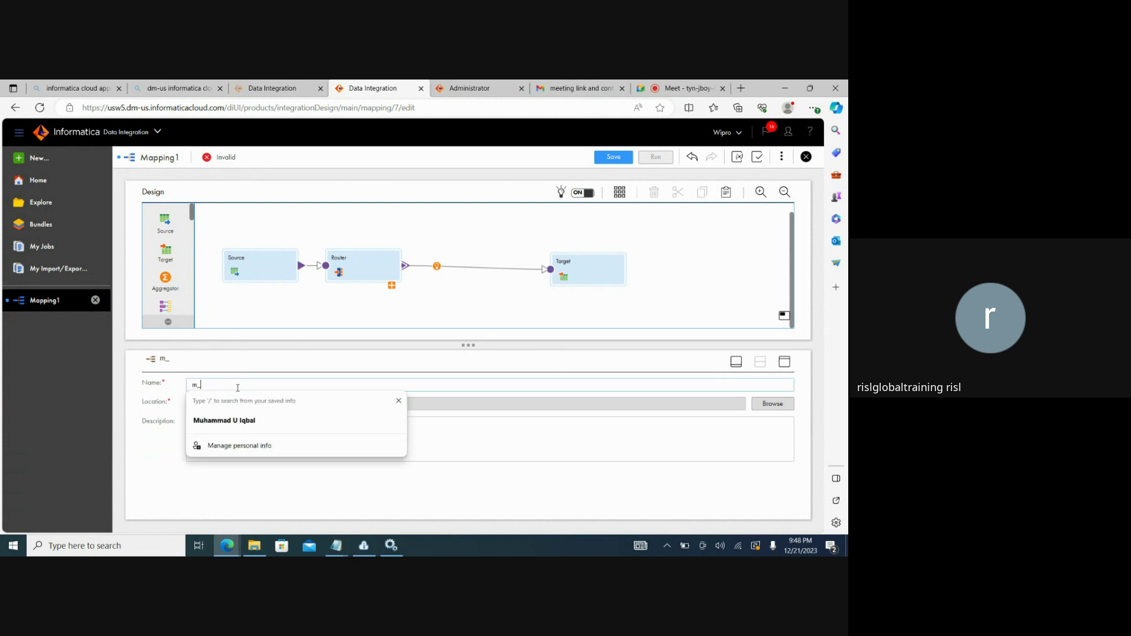
{"action": "type", "text": "_ROUTER"}
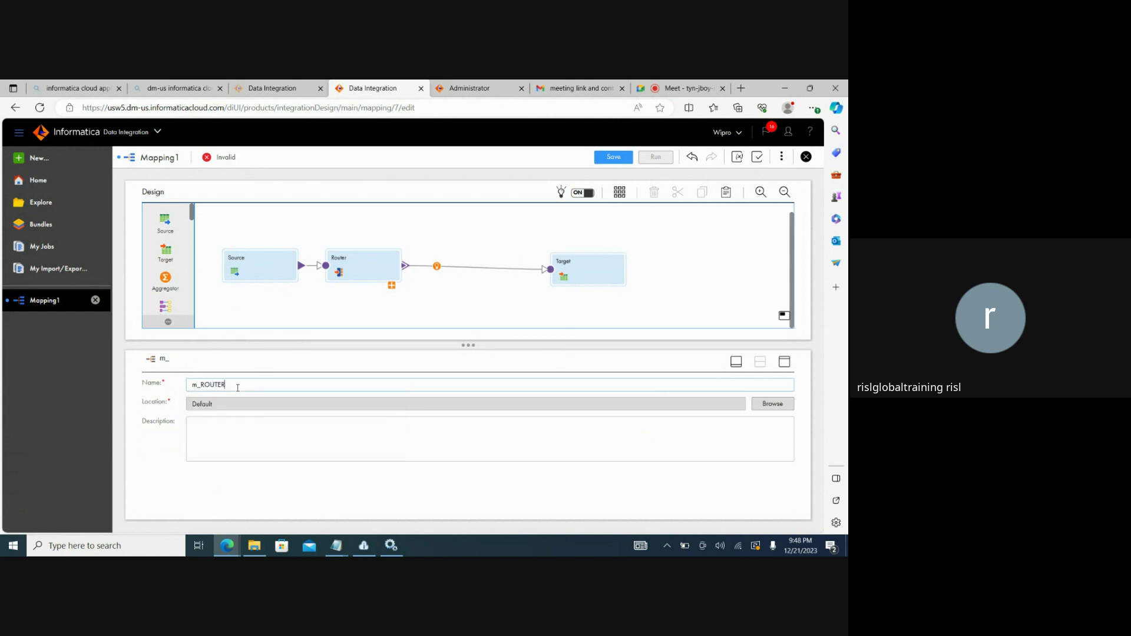
Set the Target transformation's connection to Target_FlatFile (Flat File)
{"action": "left_click", "coordinate": [589, 271]}
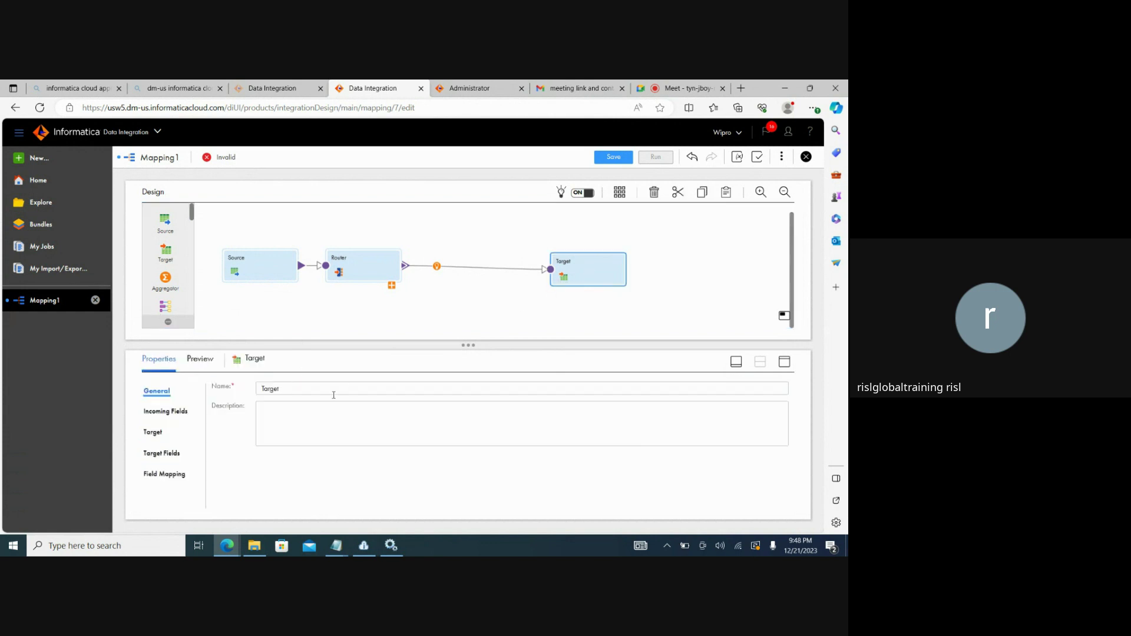
{"action": "left_click", "coordinate": [163, 453]}
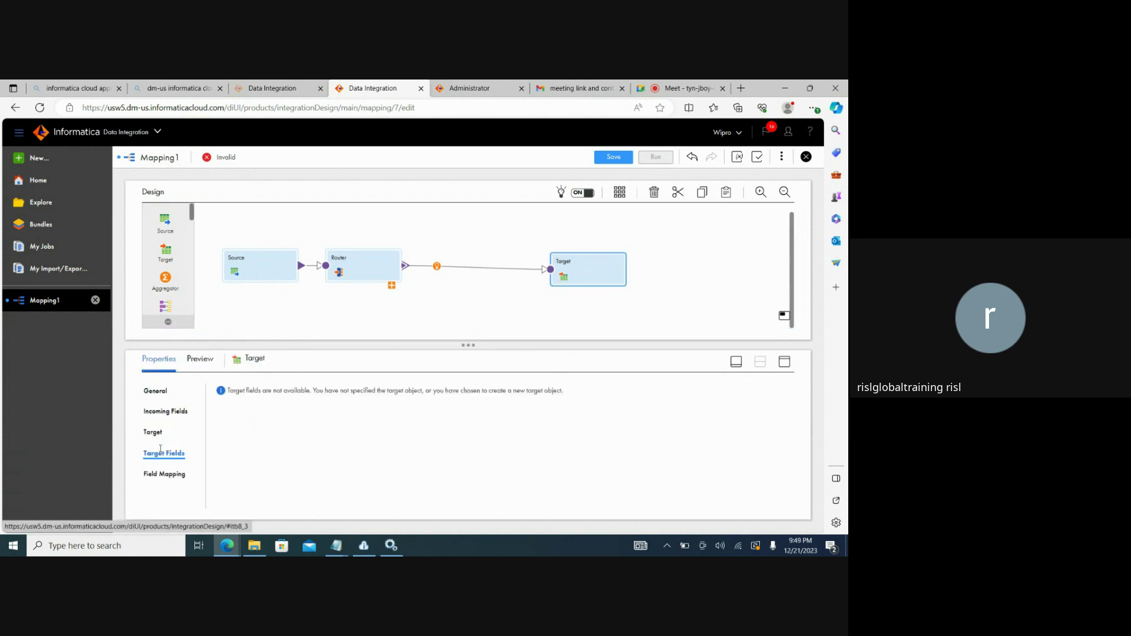
{"action": "left_click", "coordinate": [158, 432]}
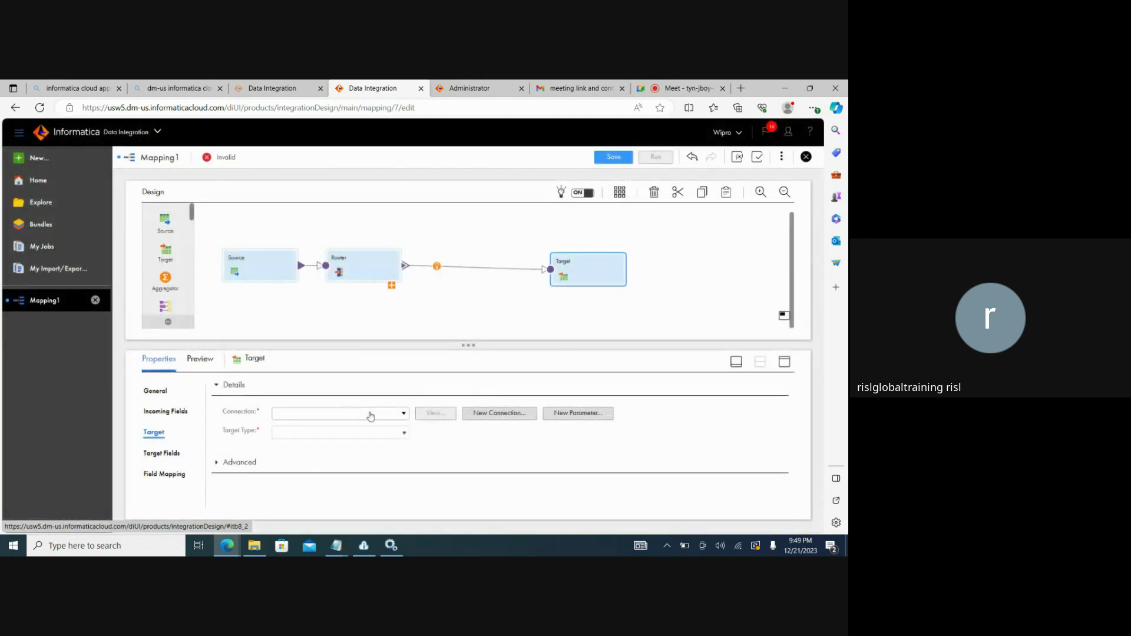
{"action": "left_click", "coordinate": [369, 412]}
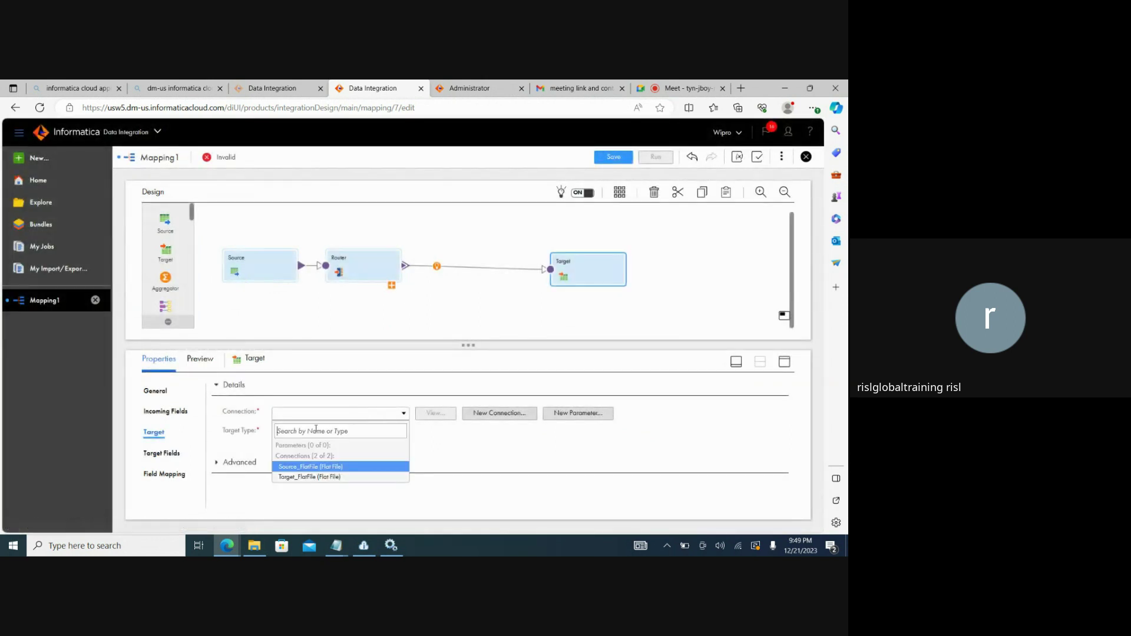
{"action": "left_click", "coordinate": [341, 477]}
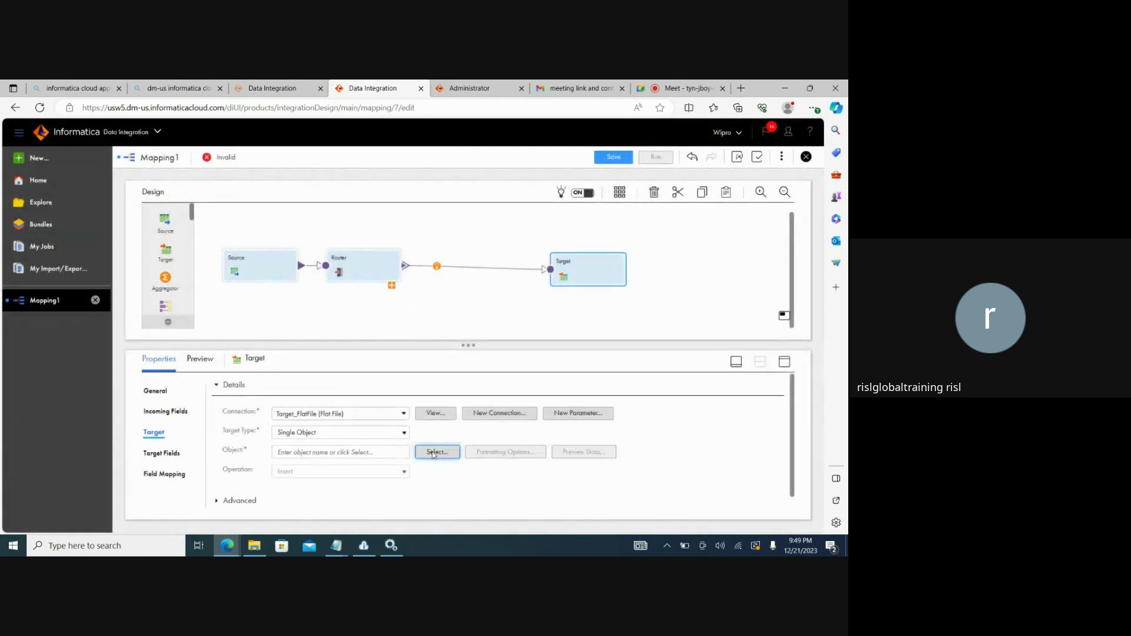
Define the target object as a file created new at runtime with the static file name FF_ROUTER.txt
{"action": "left_click", "coordinate": [436, 452]}
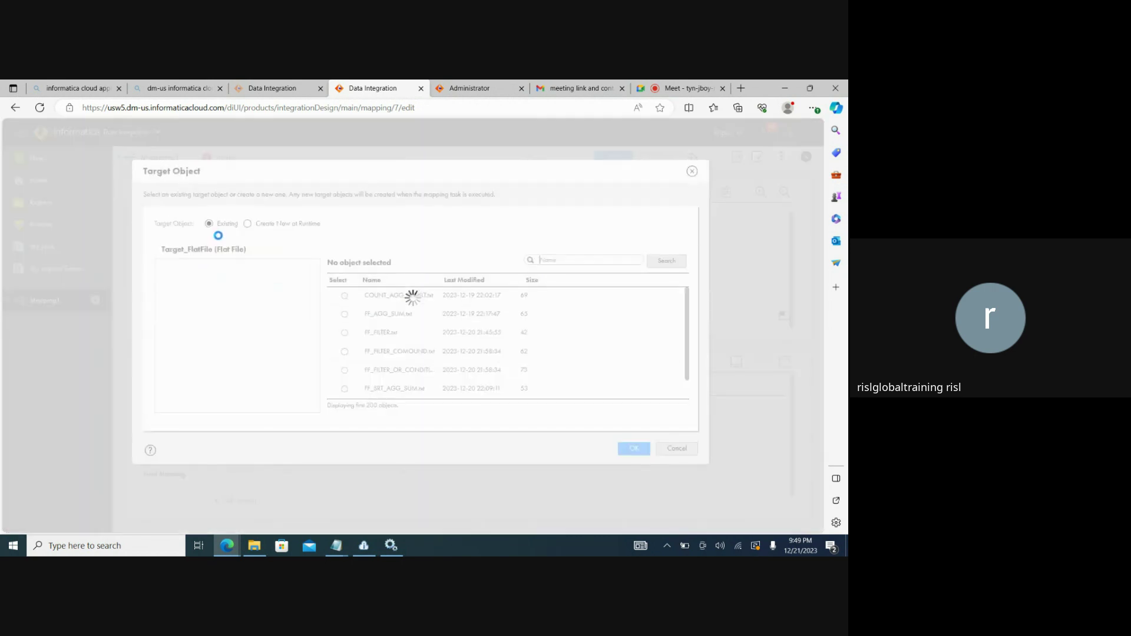
{"action": "left_click", "coordinate": [247, 224]}
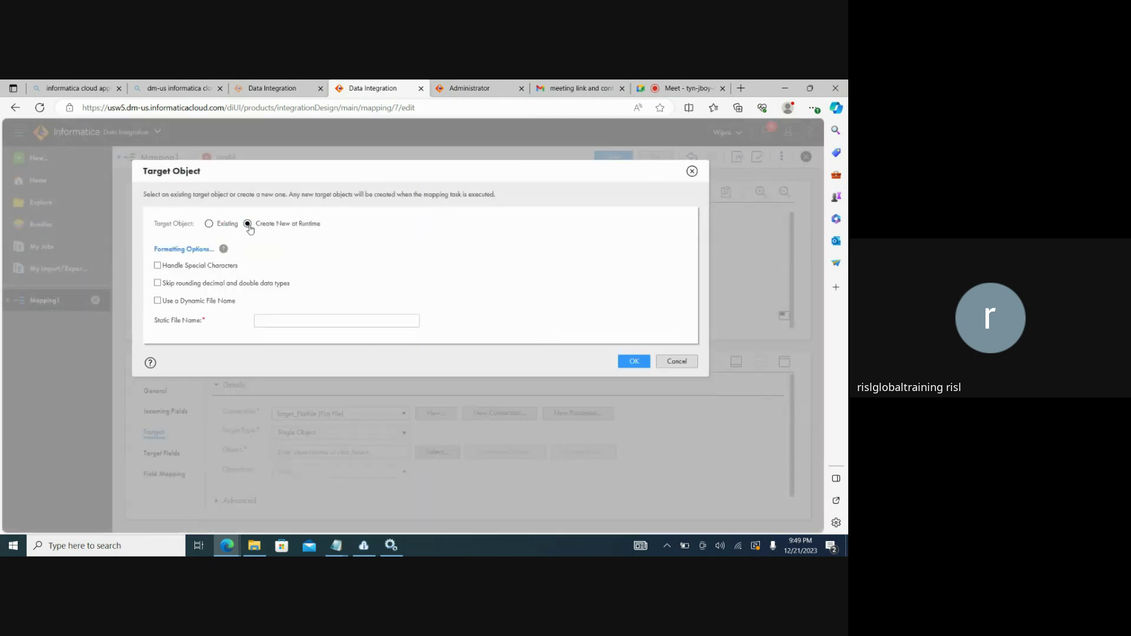
{"action": "left_click", "coordinate": [269, 324]}
{"action": "type", "text": "FF_ROUTER.txt"}
{"action": "left_click", "coordinate": [636, 361]}
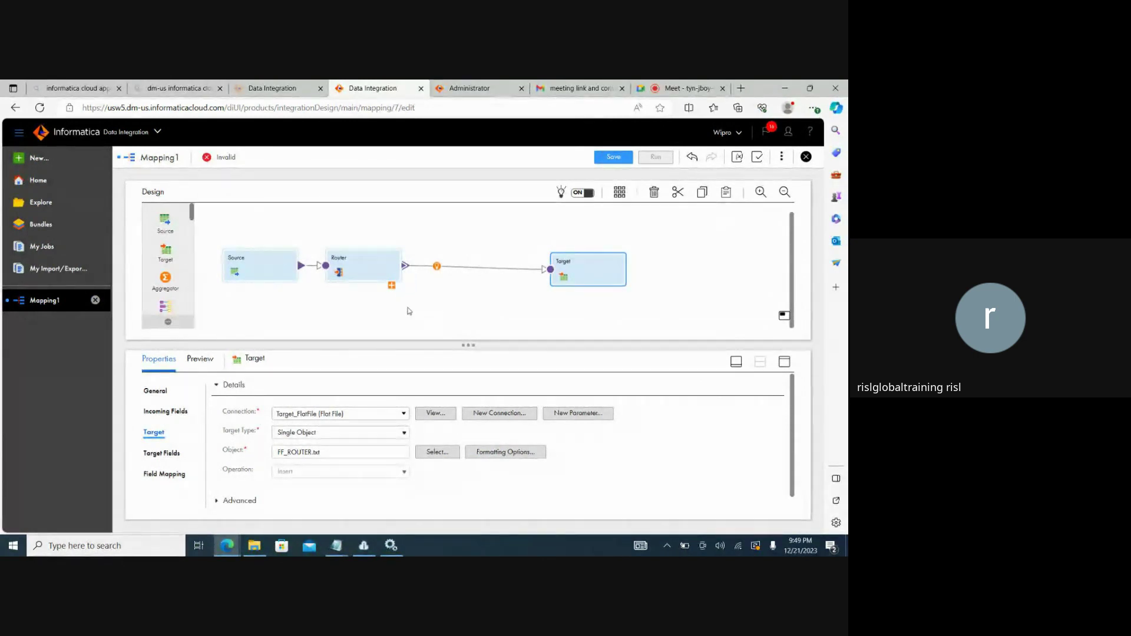
Save the m_ROUTER mapping and expand the Router's validation details
{"action": "left_click", "coordinate": [377, 260]}
{"action": "left_click", "coordinate": [455, 227]}
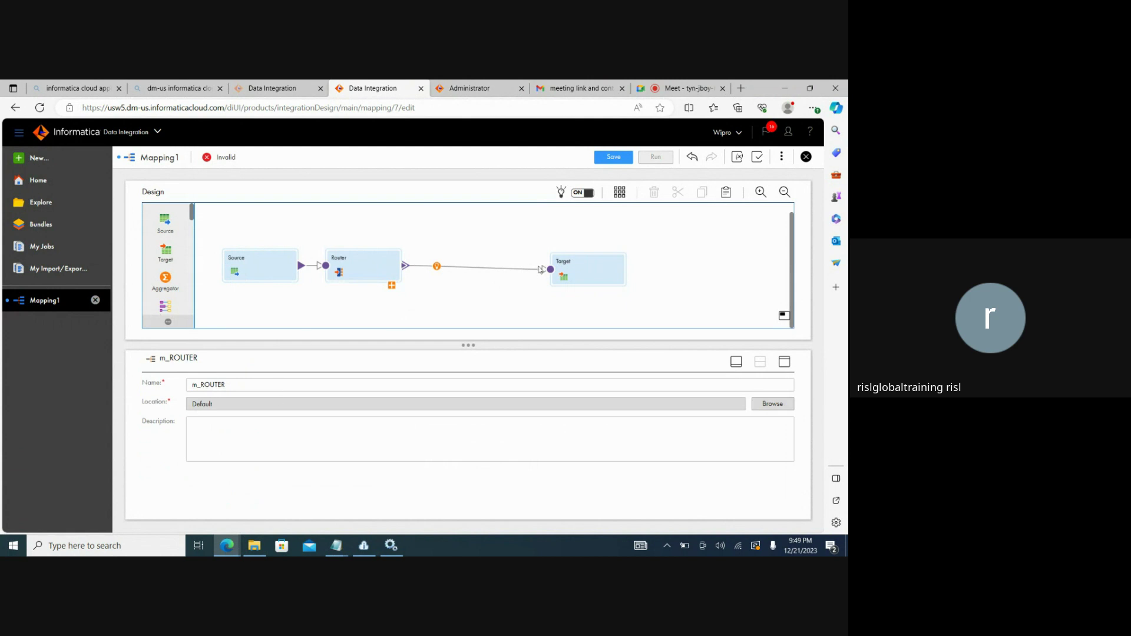
{"action": "left_click", "coordinate": [618, 158]}
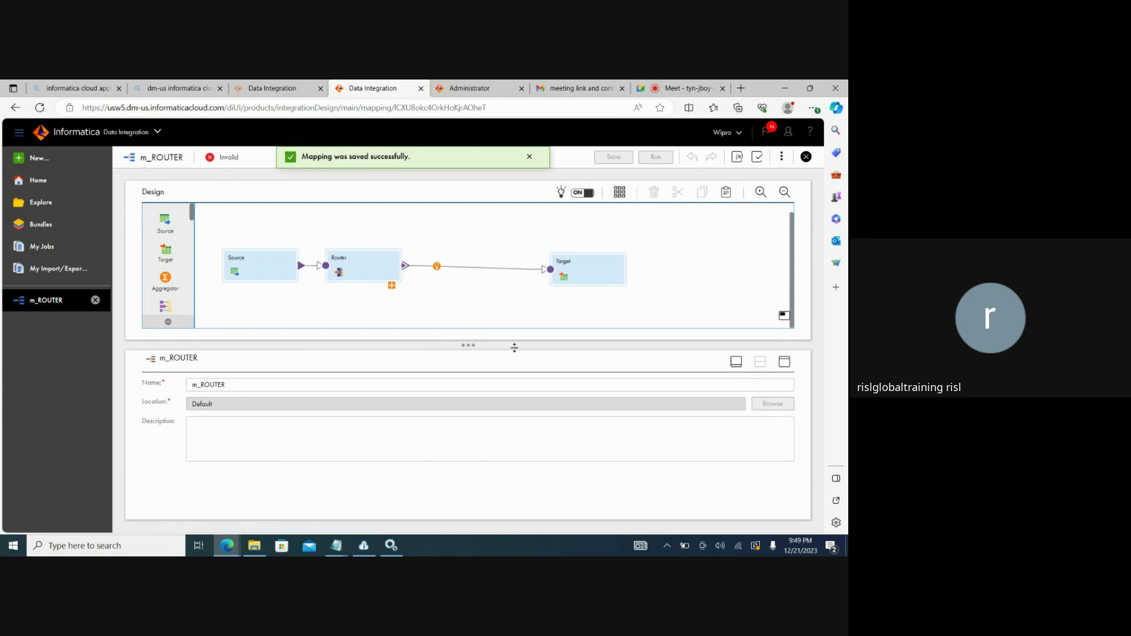
{"action": "left_click", "coordinate": [756, 158]}
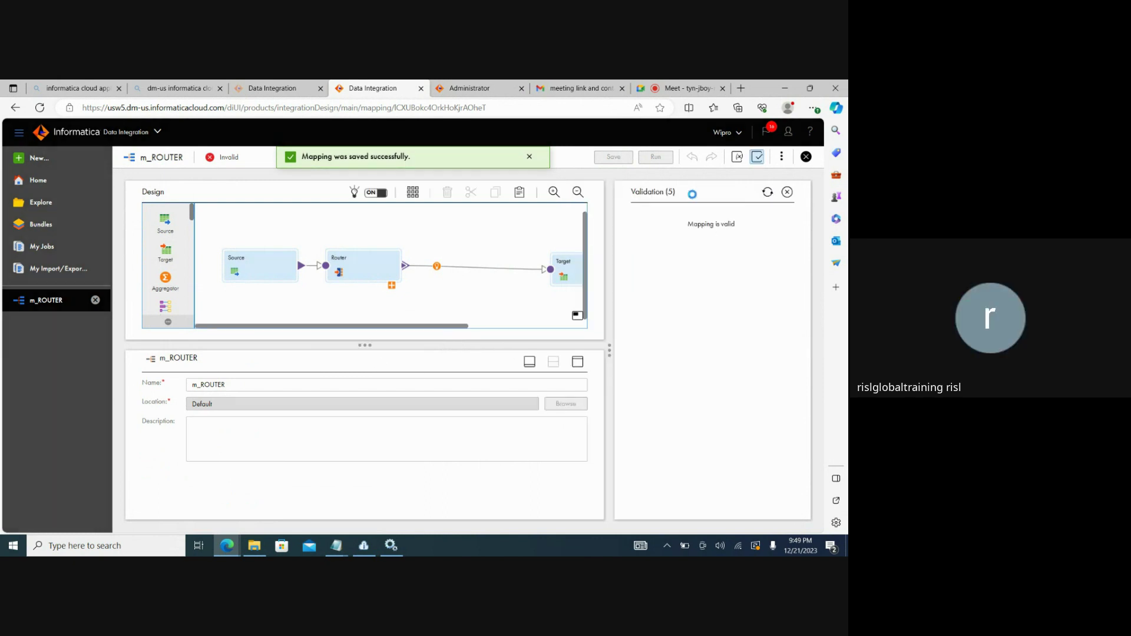
{"action": "left_click", "coordinate": [639, 219]}
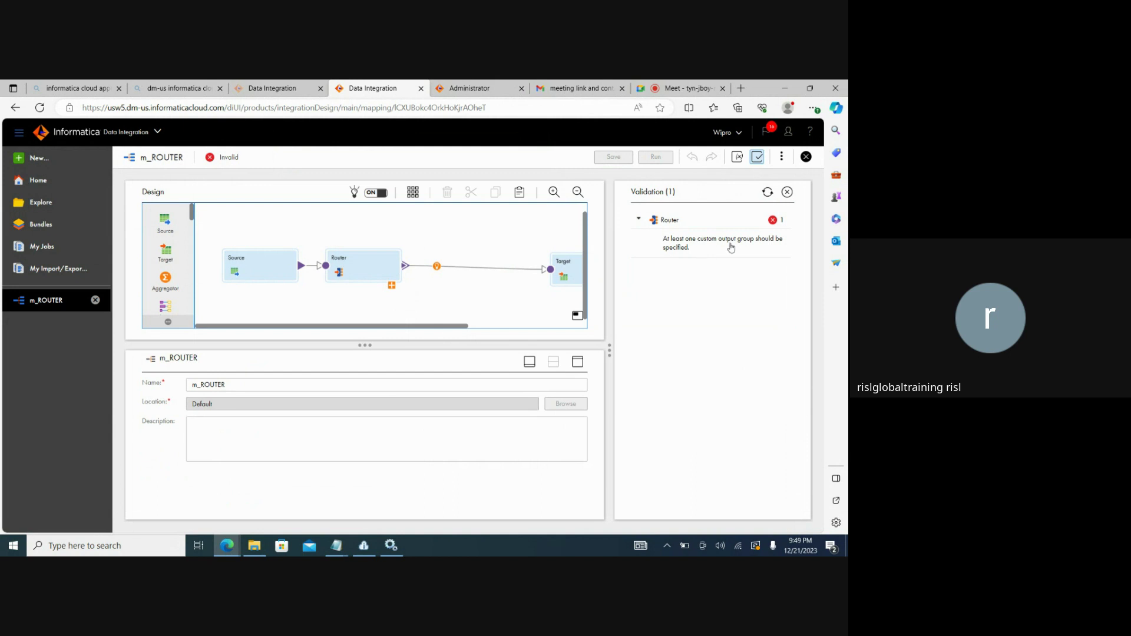
Add a custom output group to the Router
{"action": "left_click", "coordinate": [362, 268]}
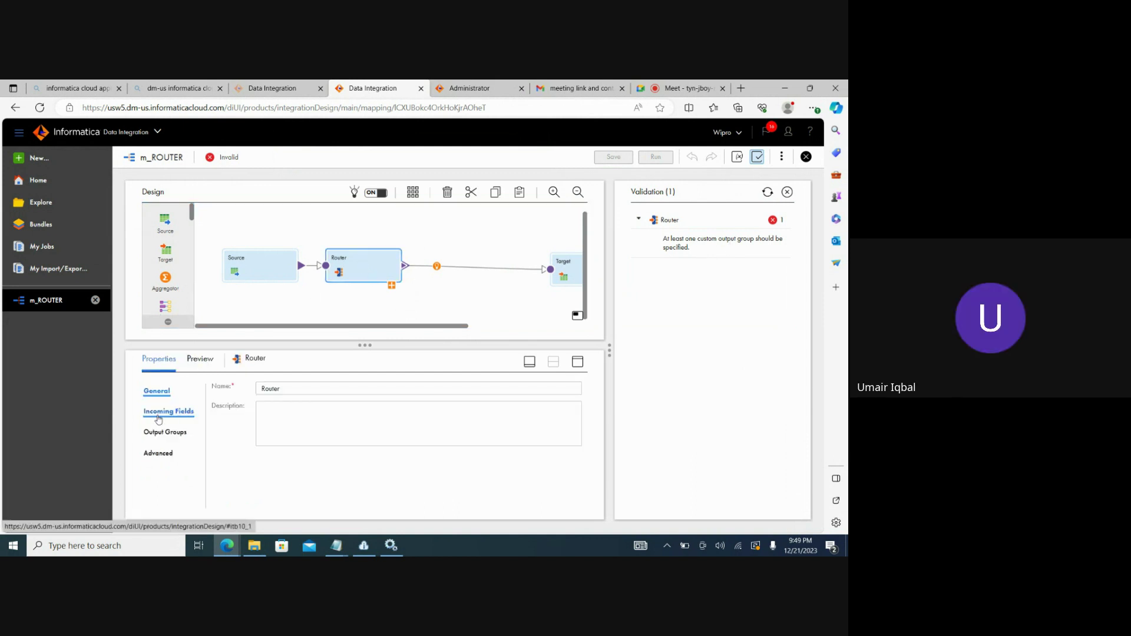
{"action": "left_click", "coordinate": [164, 432]}
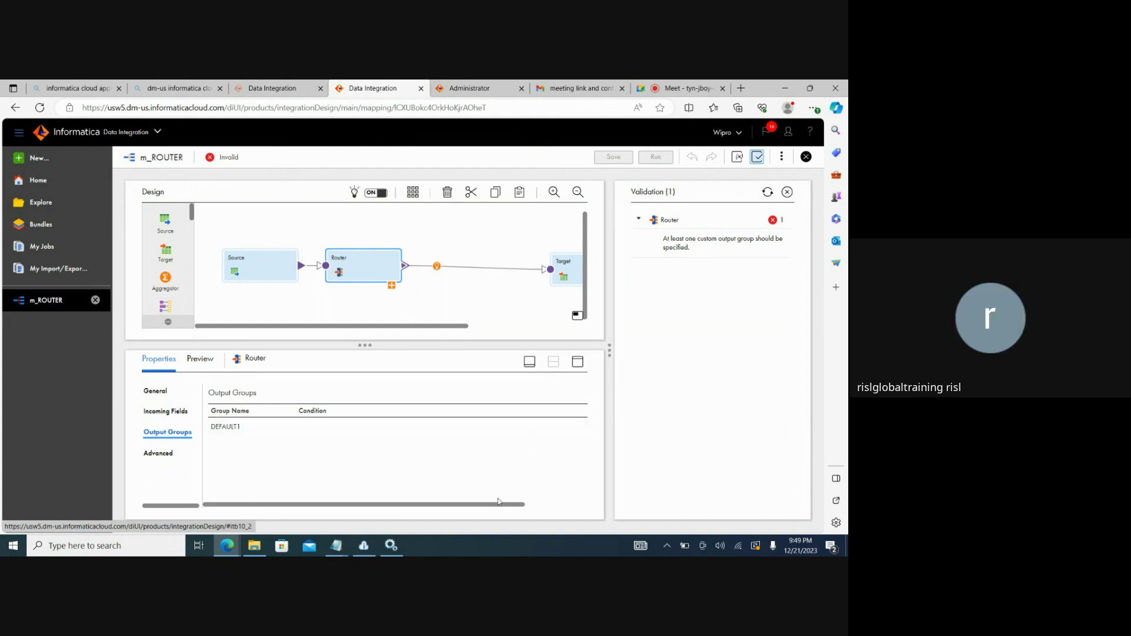
{"action": "left_click_drag", "start_coordinate": [497, 504], "coordinate": [563, 505]}
{"action": "left_click", "coordinate": [582, 394]}
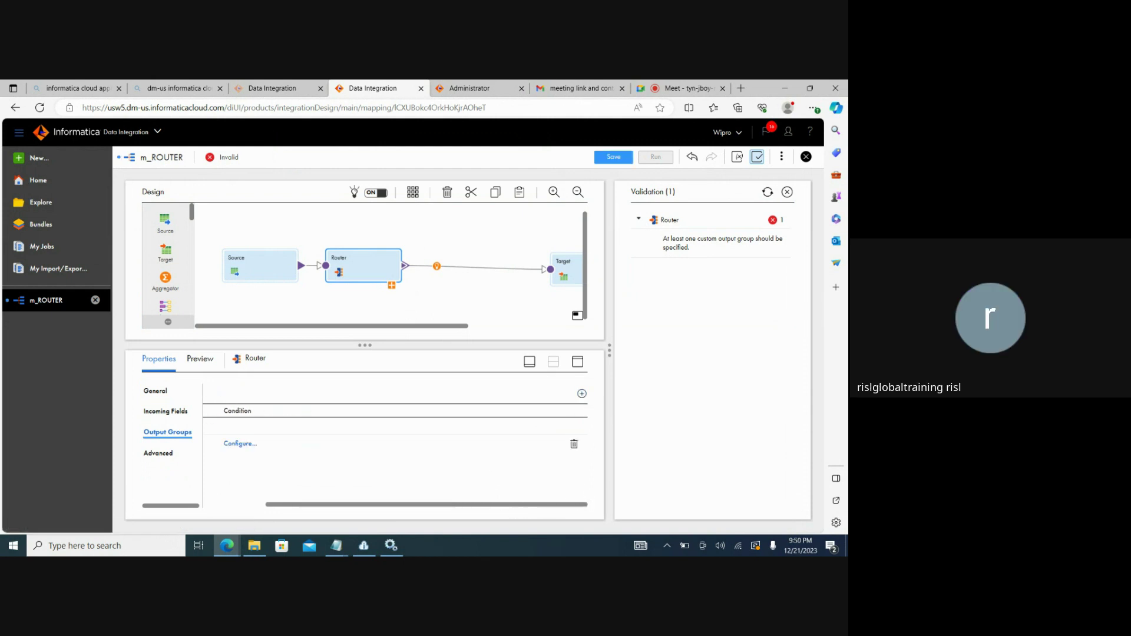
Configure the Router's NewGroup output group with a simple filter condition where field c1 equals 1
{"action": "left_click_drag", "start_coordinate": [378, 511], "coordinate": [221, 510]}
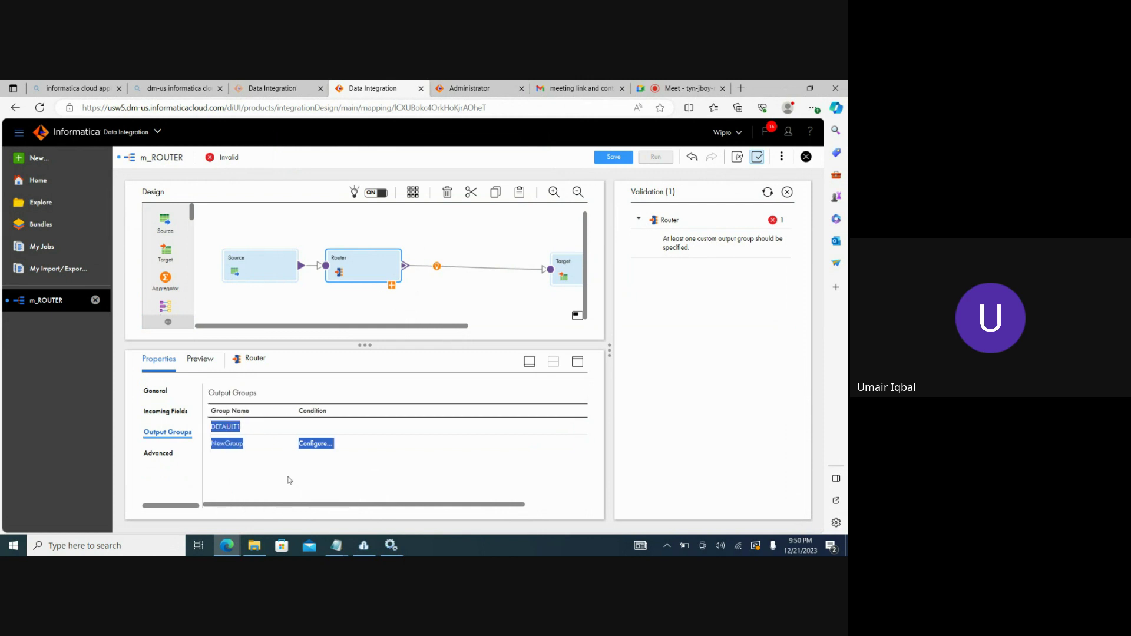
{"action": "left_click", "coordinate": [324, 443]}
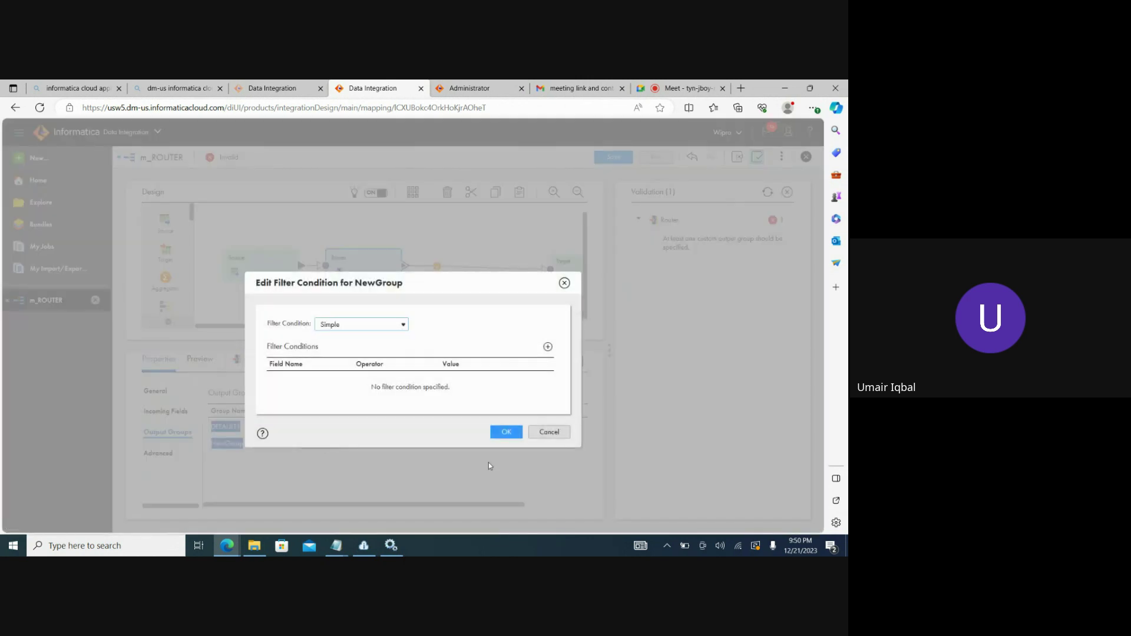
{"action": "left_click", "coordinate": [547, 348]}
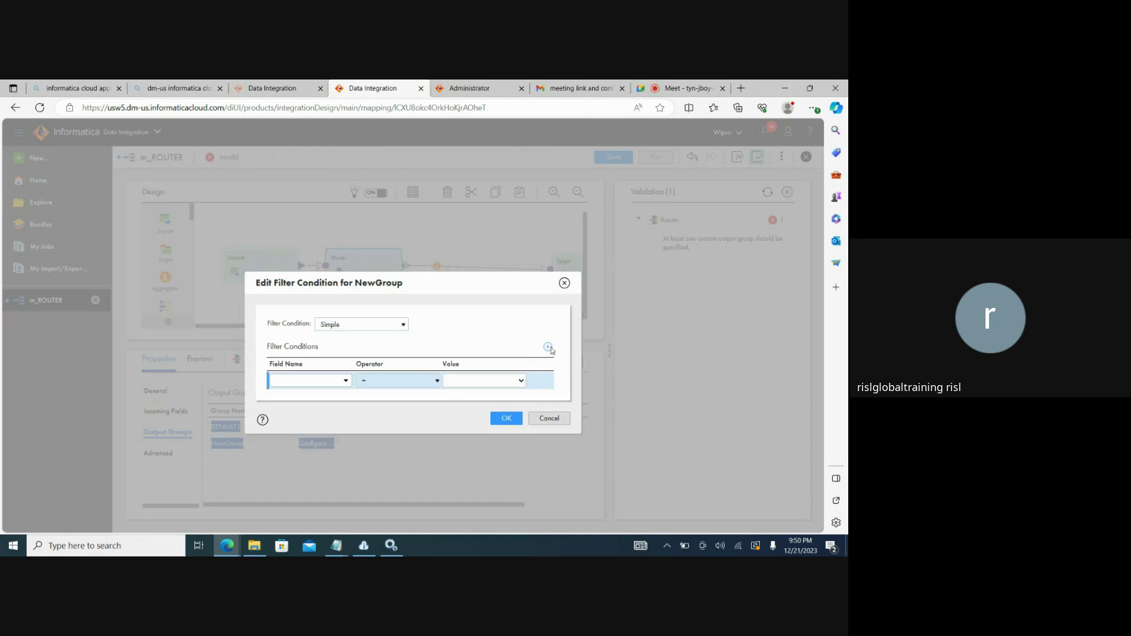
{"action": "left_click", "coordinate": [344, 386]}
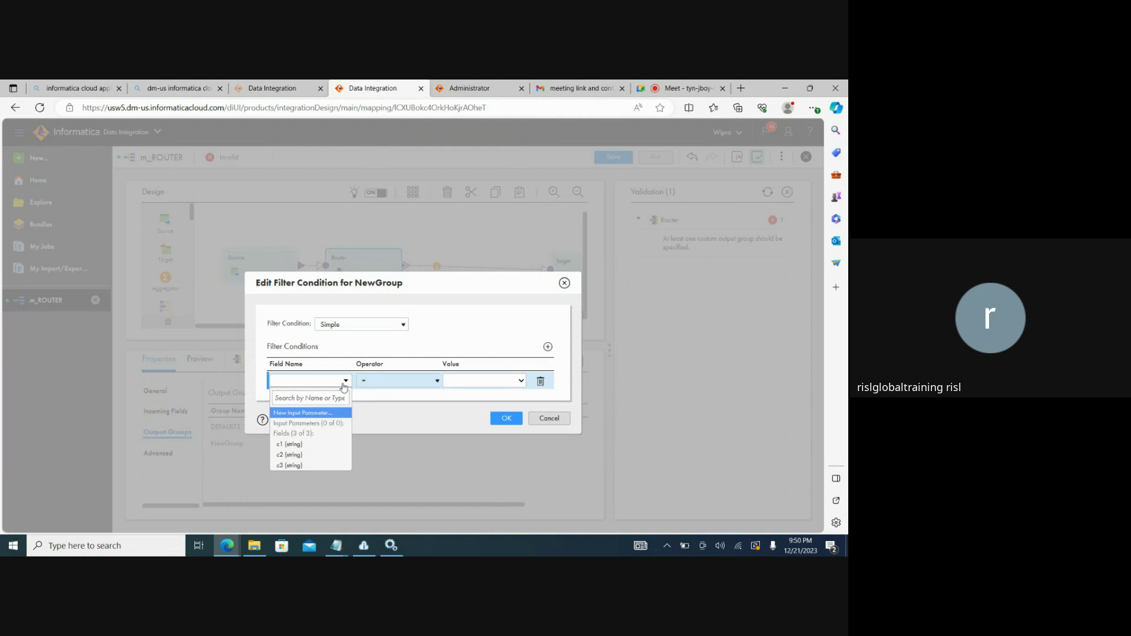
{"action": "left_click", "coordinate": [290, 444]}
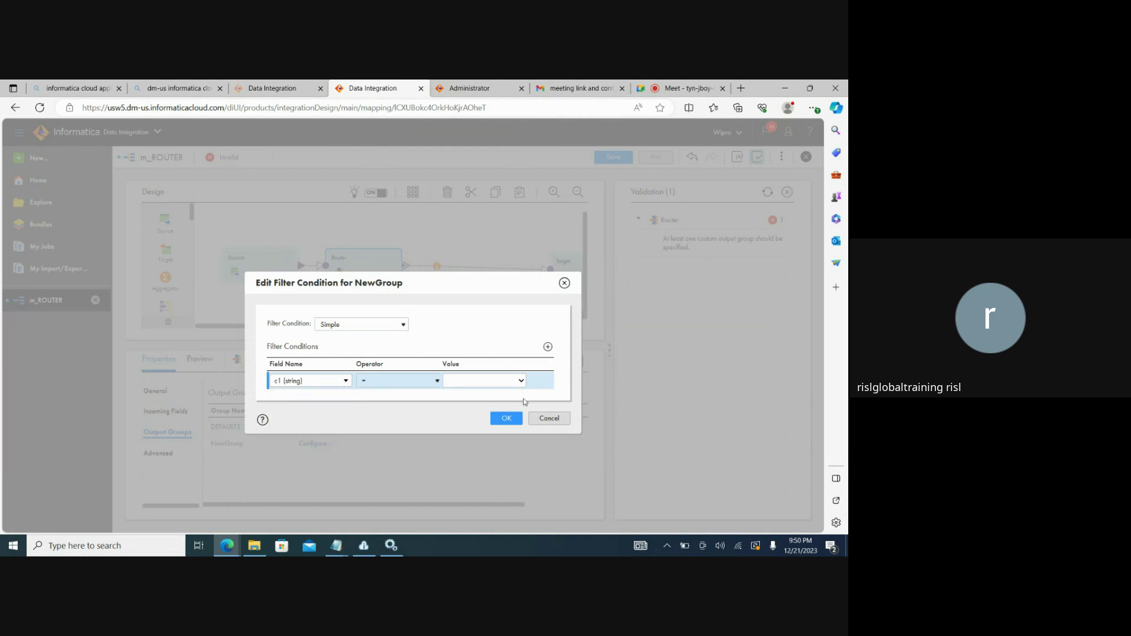
{"action": "left_click", "coordinate": [521, 381]}
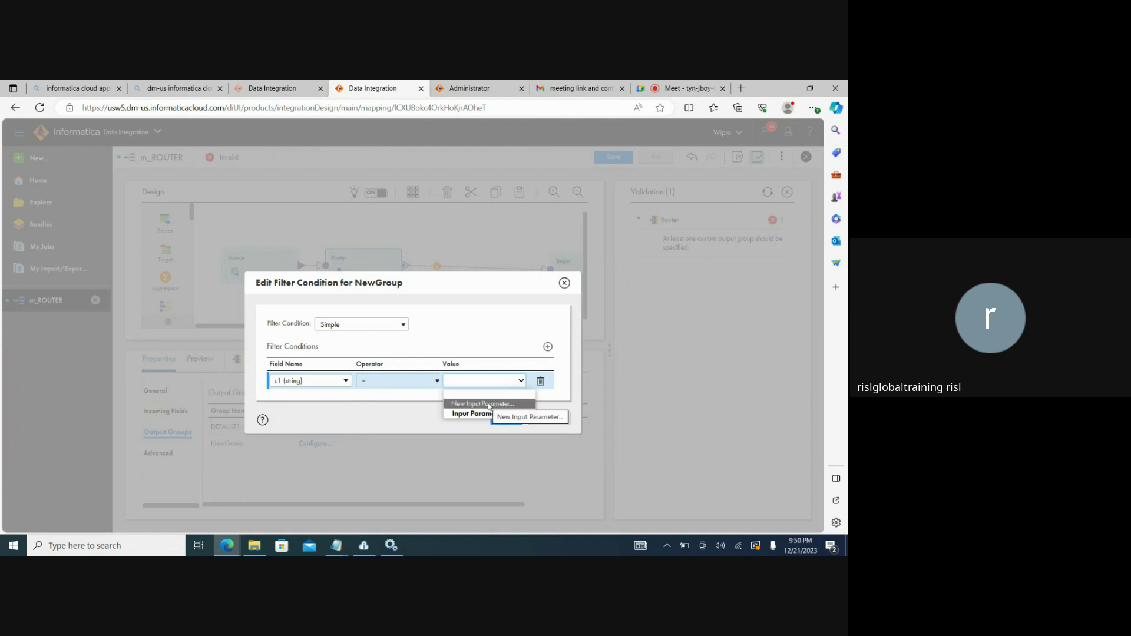
{"action": "left_click", "coordinate": [467, 384]}
{"action": "type", "text": "1"}
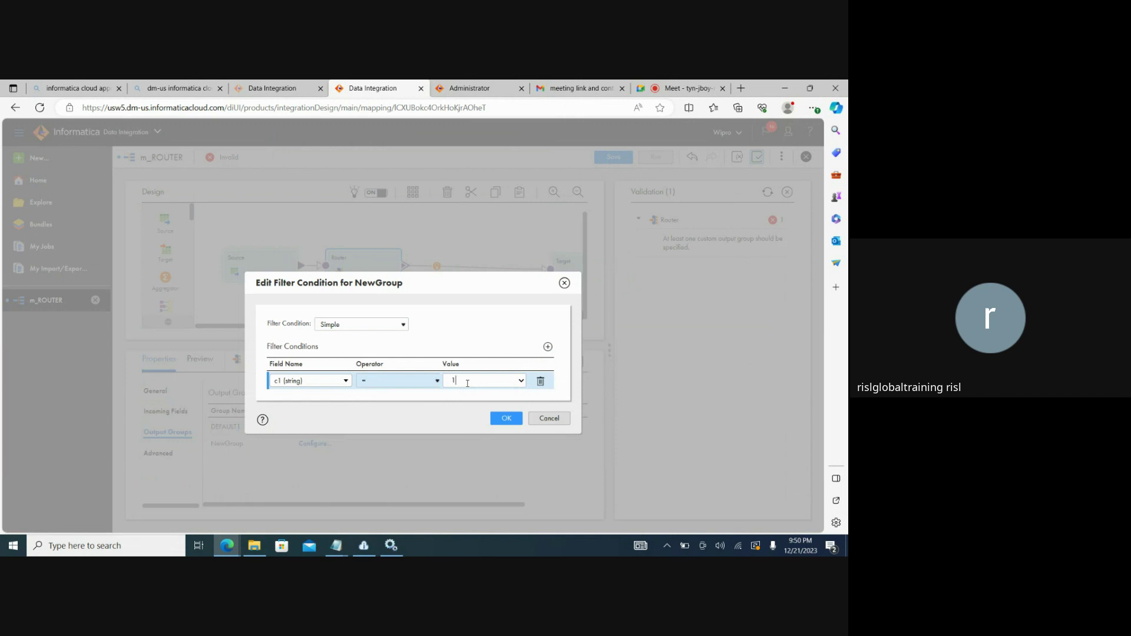
{"action": "left_click", "coordinate": [505, 417]}
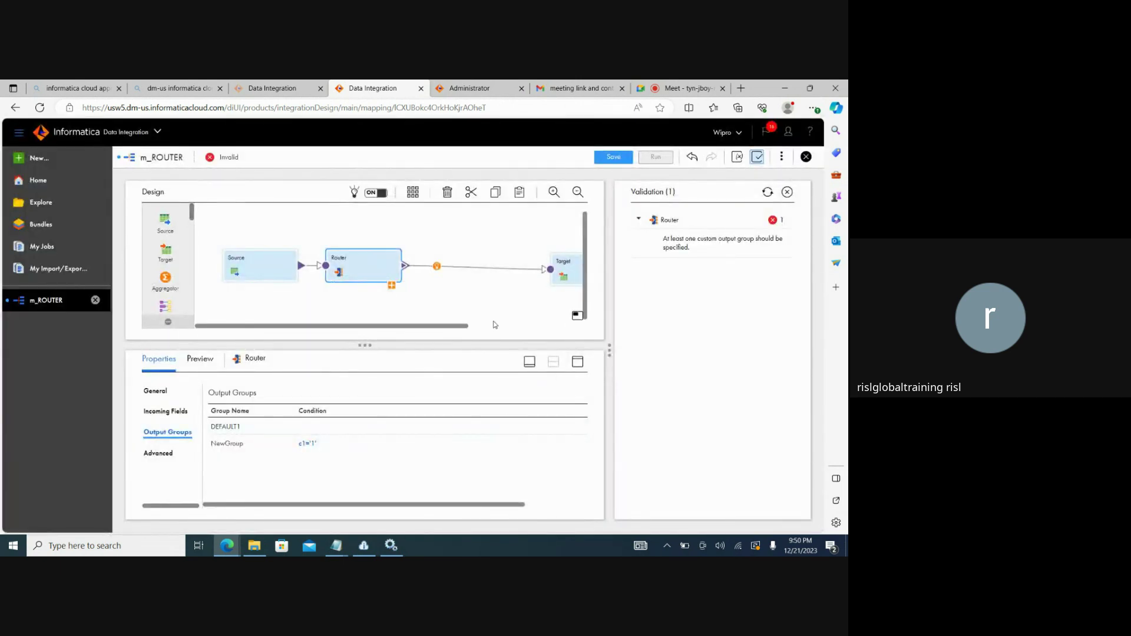
Save the m_ROUTER mapping and run it
{"action": "left_click", "coordinate": [614, 157]}
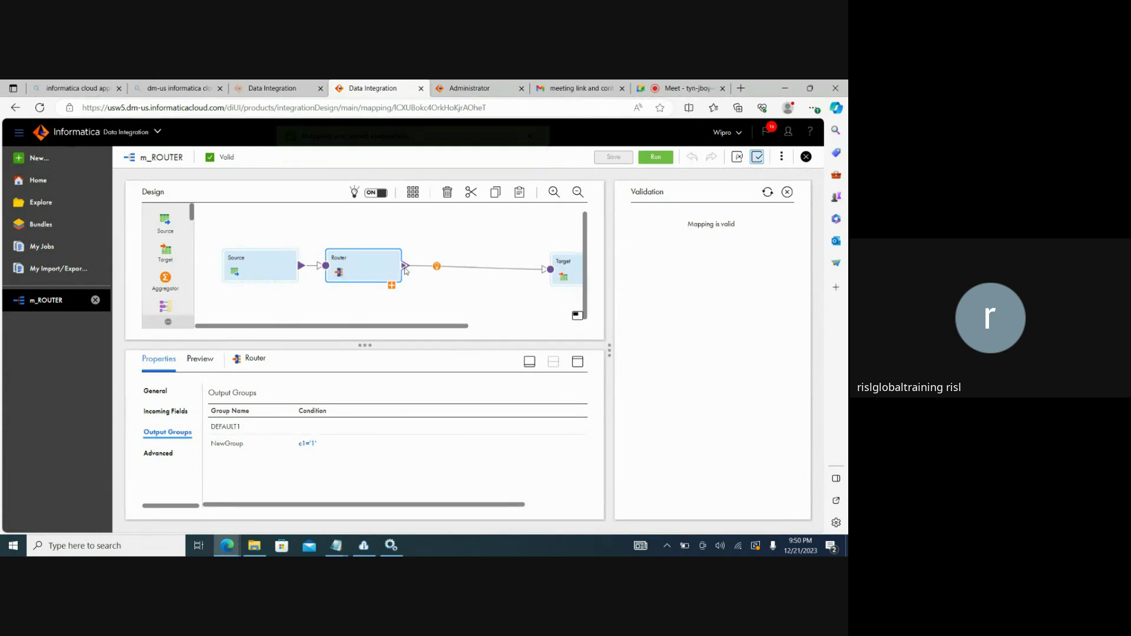
{"action": "left_click", "coordinate": [229, 443]}
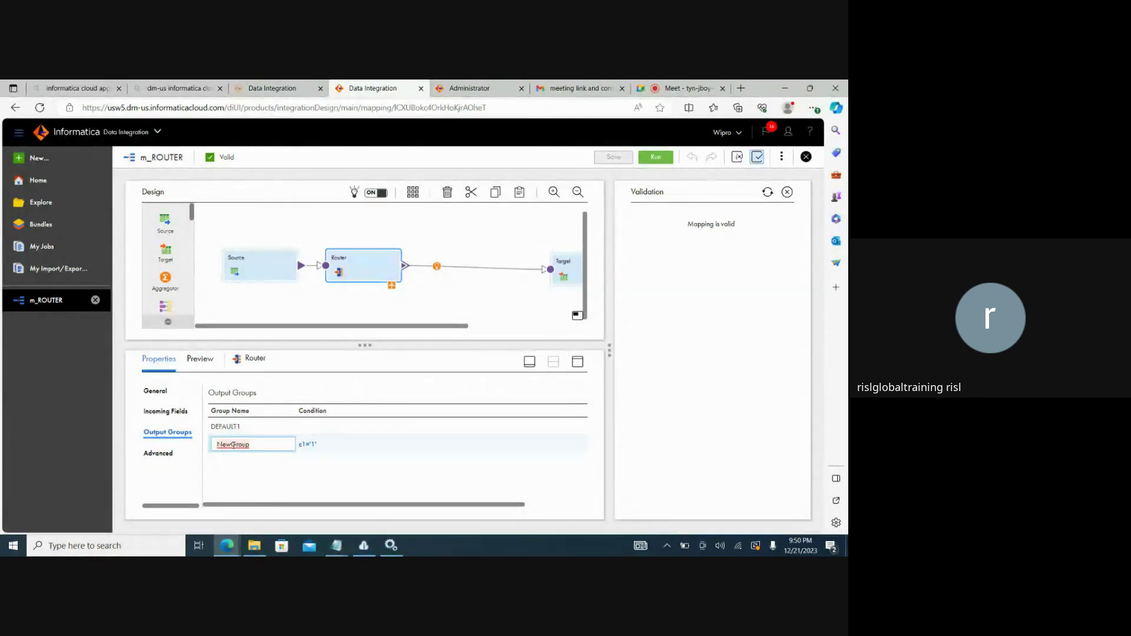
{"action": "left_click", "coordinate": [643, 154]}
Monitor the m_ROUTER-1 job in My Jobs, refreshing its status until the run ends
{"action": "left_click", "coordinate": [41, 246]}
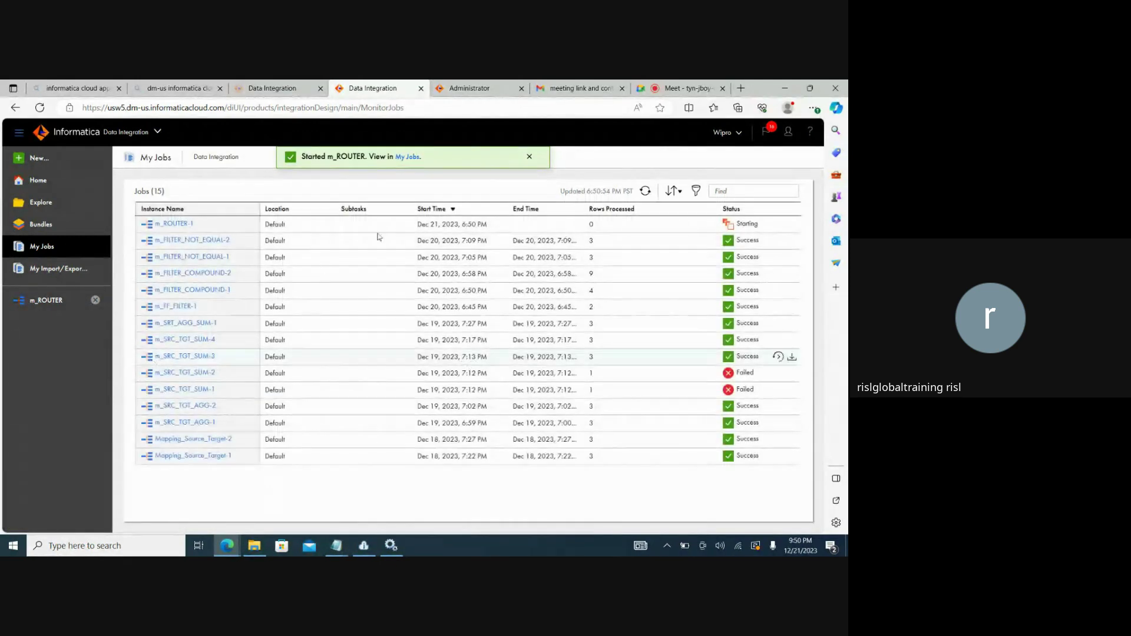
{"action": "left_click", "coordinate": [645, 191]}
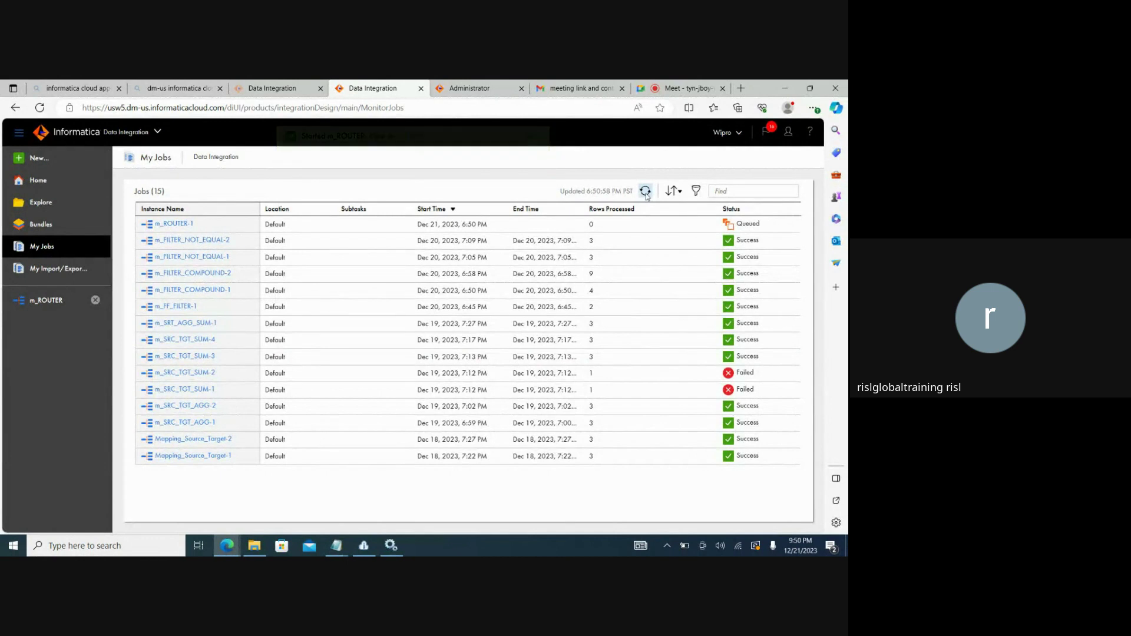
{"action": "left_click", "coordinate": [645, 191]}
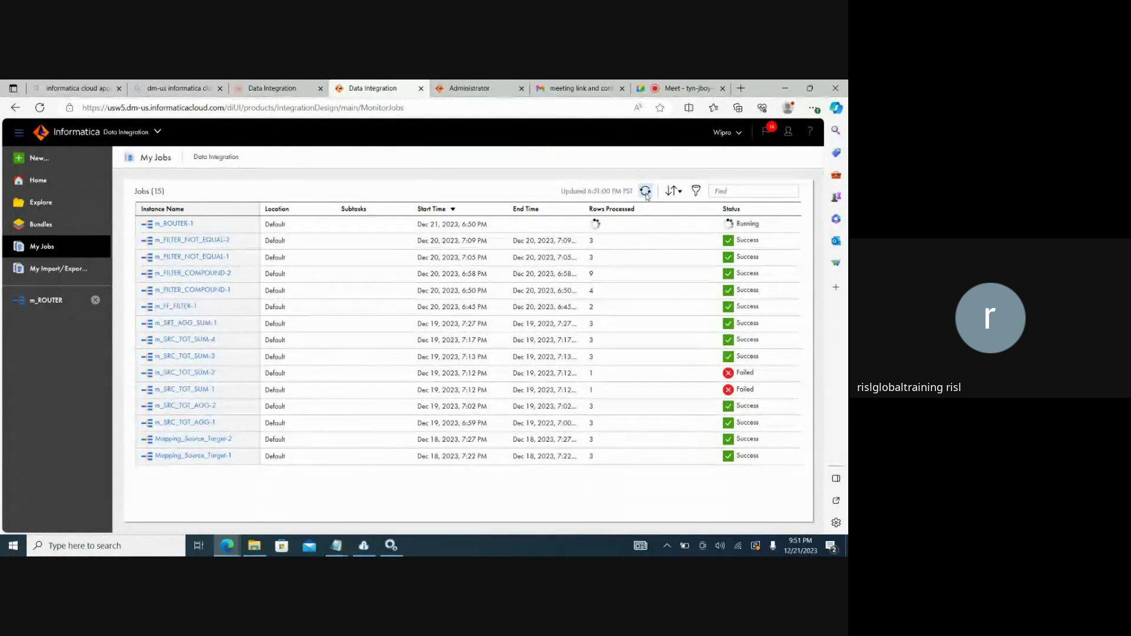
{"action": "left_click", "coordinate": [645, 192]}
{"action": "left_click", "coordinate": [645, 191]}
{"action": "left_click", "coordinate": [644, 191]}
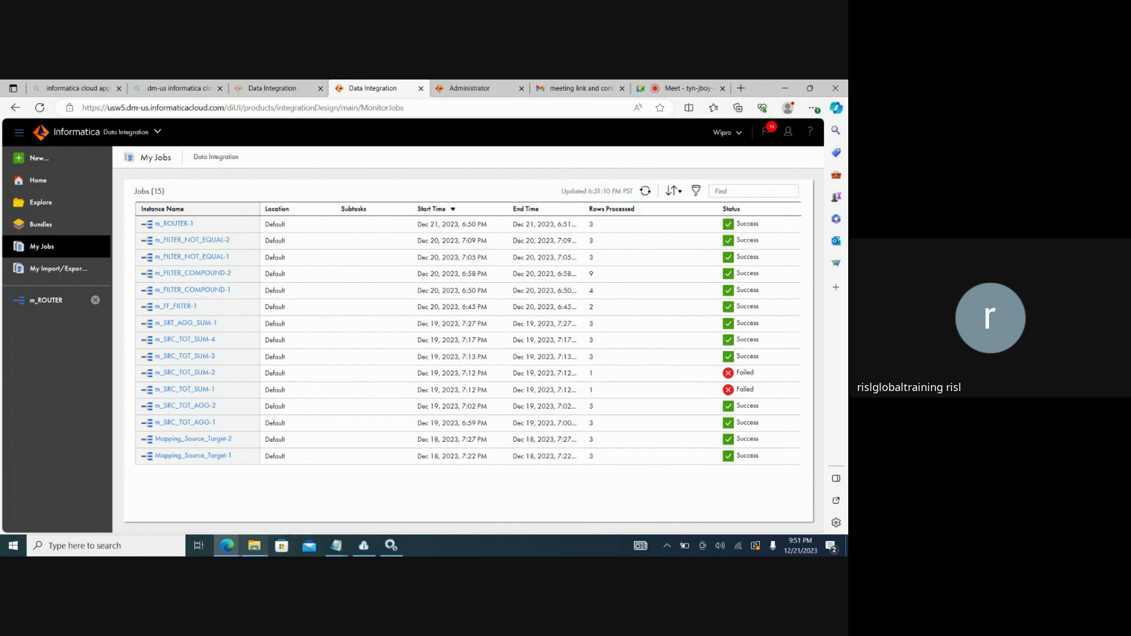
Switch to File Explorer and open the FF_ROUTER file in C:\Target to examine its data rows
{"action": "left_click", "coordinate": [258, 547]}
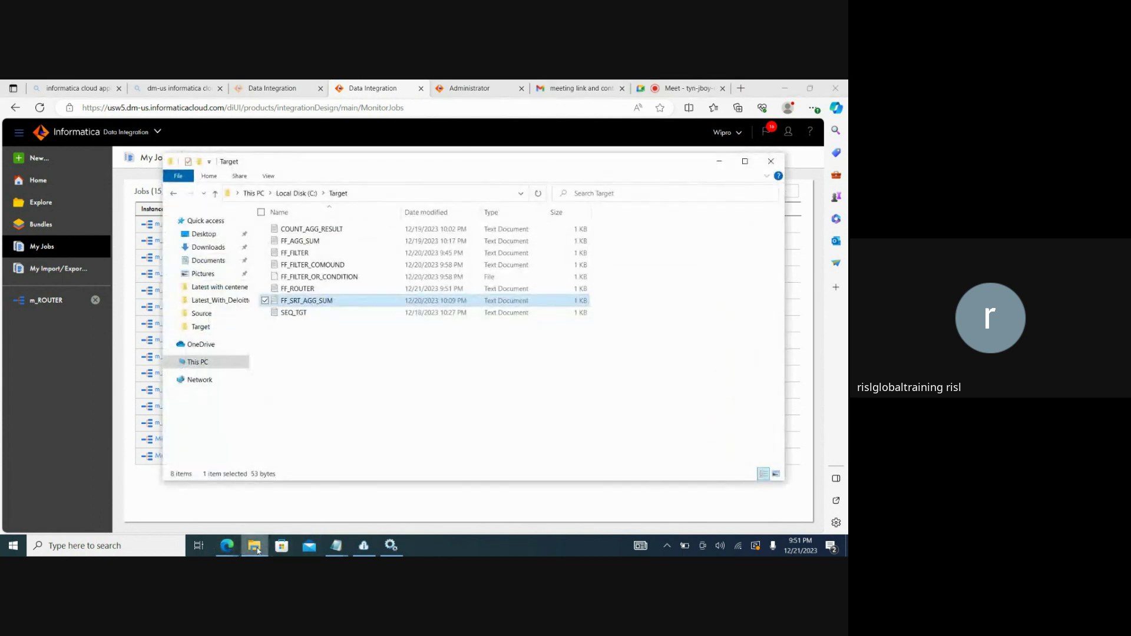
{"action": "left_click", "coordinate": [302, 289]}
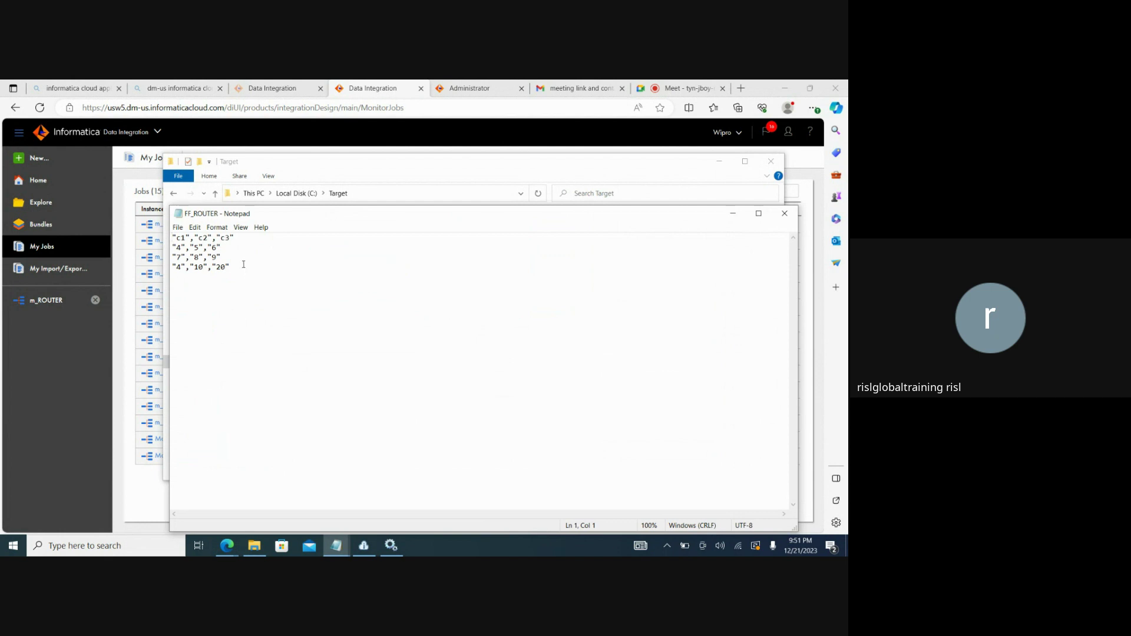
{"action": "left_click_drag", "start_coordinate": [234, 268], "coordinate": [169, 249]}
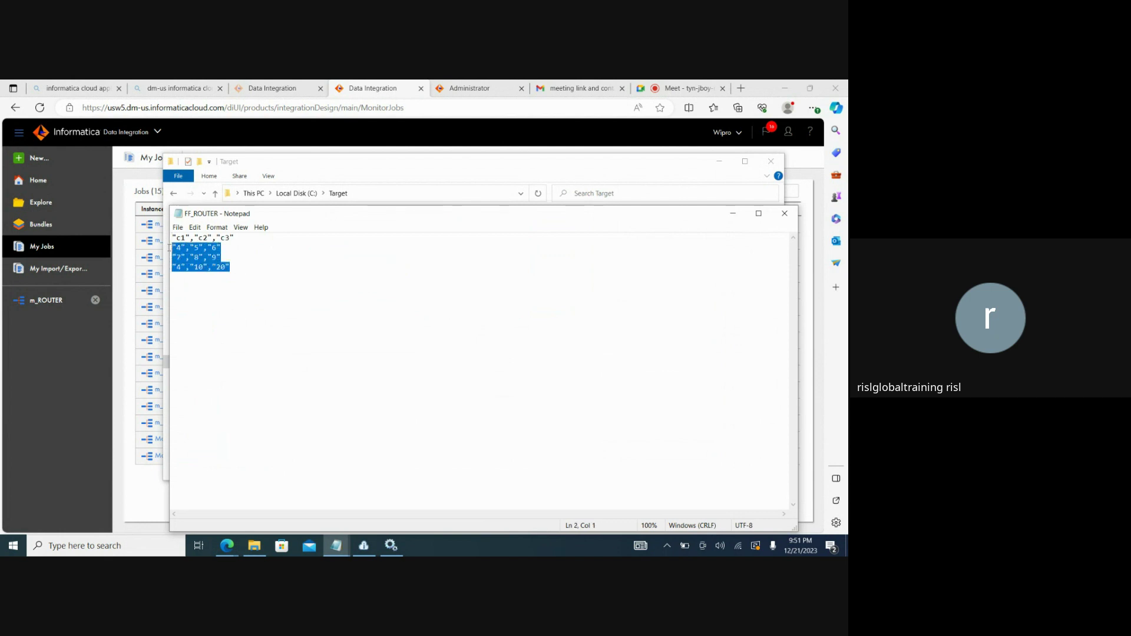
{"action": "left_click", "coordinate": [241, 272]}
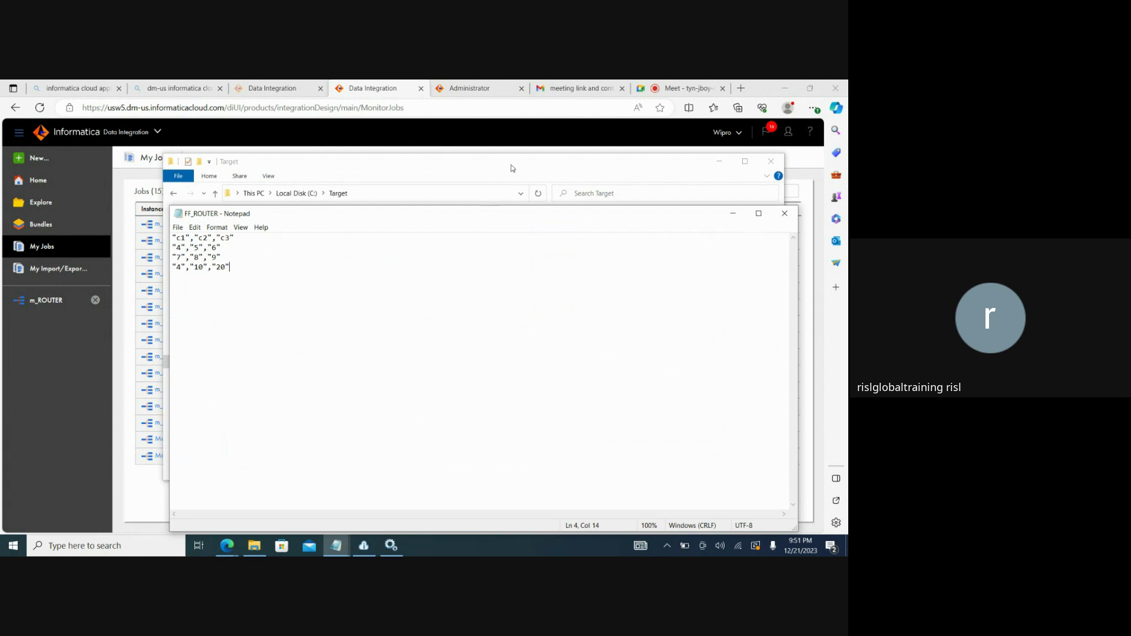
Return to the m_ROUTER mapping in the browser, place the Target closer to the Router and expand the Router's output groups
{"action": "left_click", "coordinate": [378, 136]}
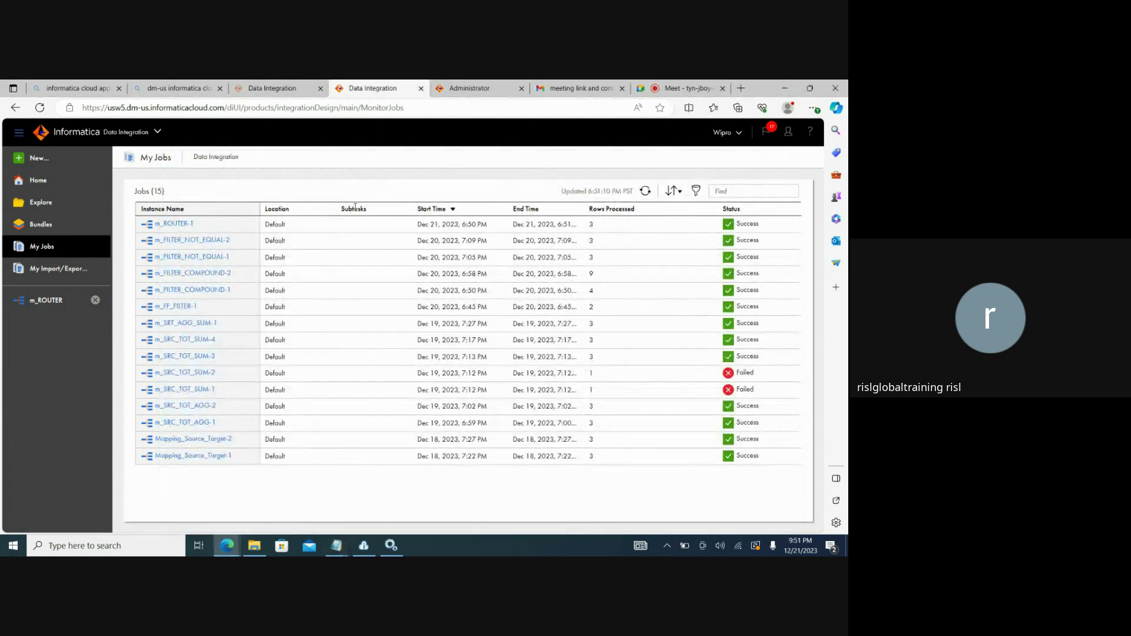
{"action": "left_click", "coordinate": [53, 301]}
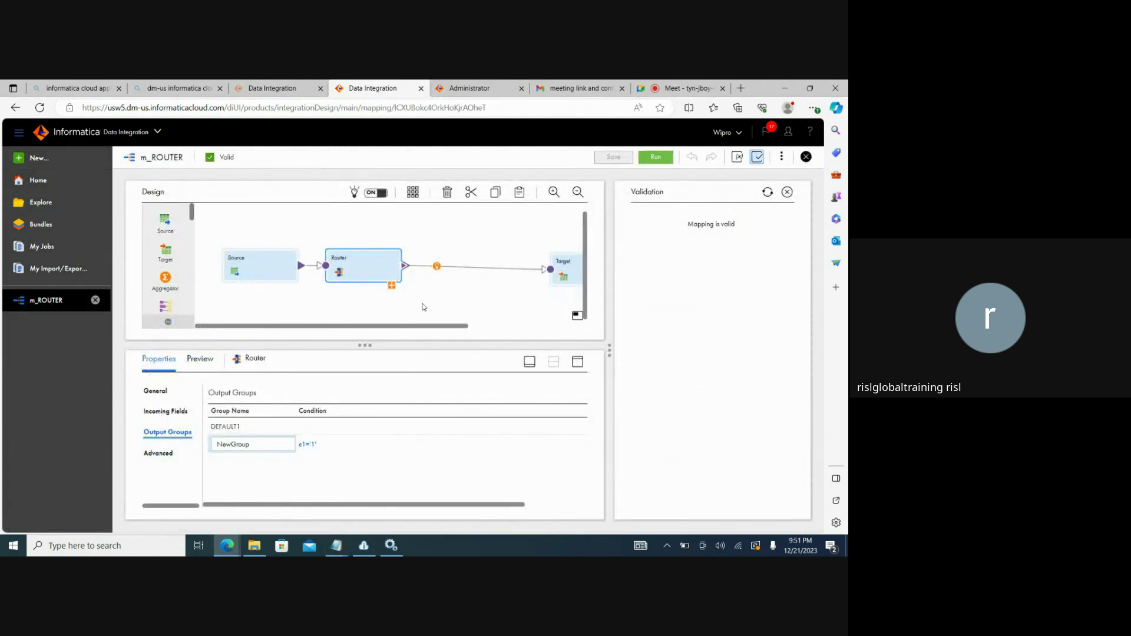
{"action": "mouse_move", "coordinate": [558, 268]}
{"action": "left_mouse_down"}
{"action": "mouse_move", "coordinate": [551, 236]}
{"action": "mouse_move", "coordinate": [520, 261]}
{"action": "left_mouse_up"}
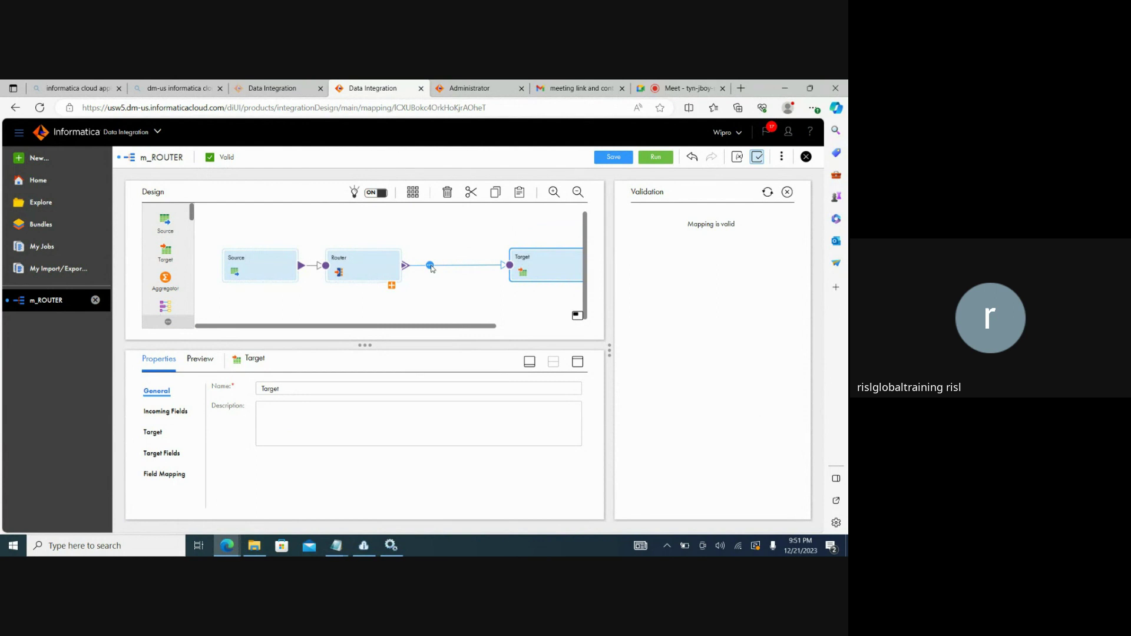
{"action": "left_click", "coordinate": [391, 285]}
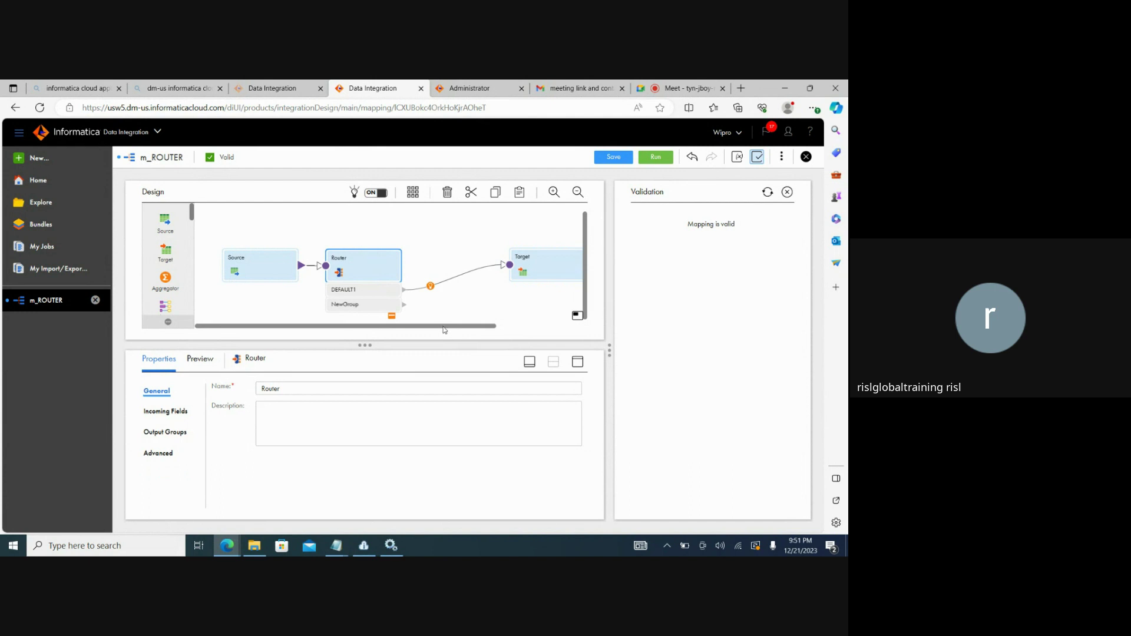
Add a second Target transformation to the canvas and link the Router's NewGroup output to it
{"action": "mouse_move", "coordinate": [445, 330]}
{"action": "left_mouse_down"}
{"action": "mouse_move", "coordinate": [456, 330]}
{"action": "mouse_move", "coordinate": [436, 332]}
{"action": "left_mouse_up"}
{"action": "left_click", "coordinate": [465, 228]}
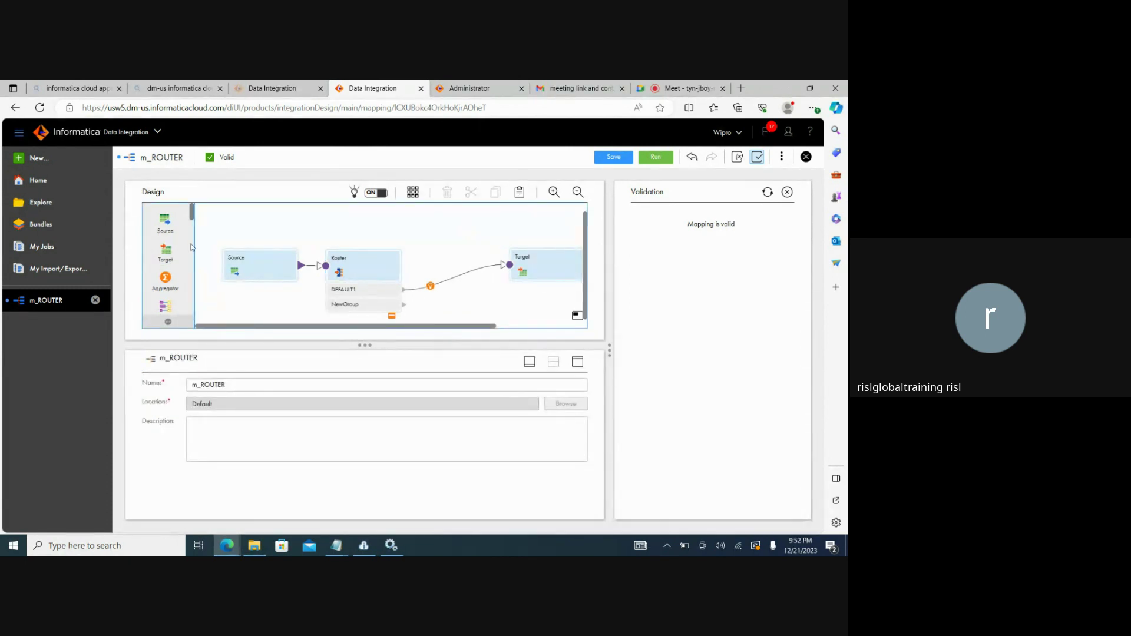
{"action": "left_click_drag", "start_coordinate": [166, 250], "coordinate": [449, 222]}
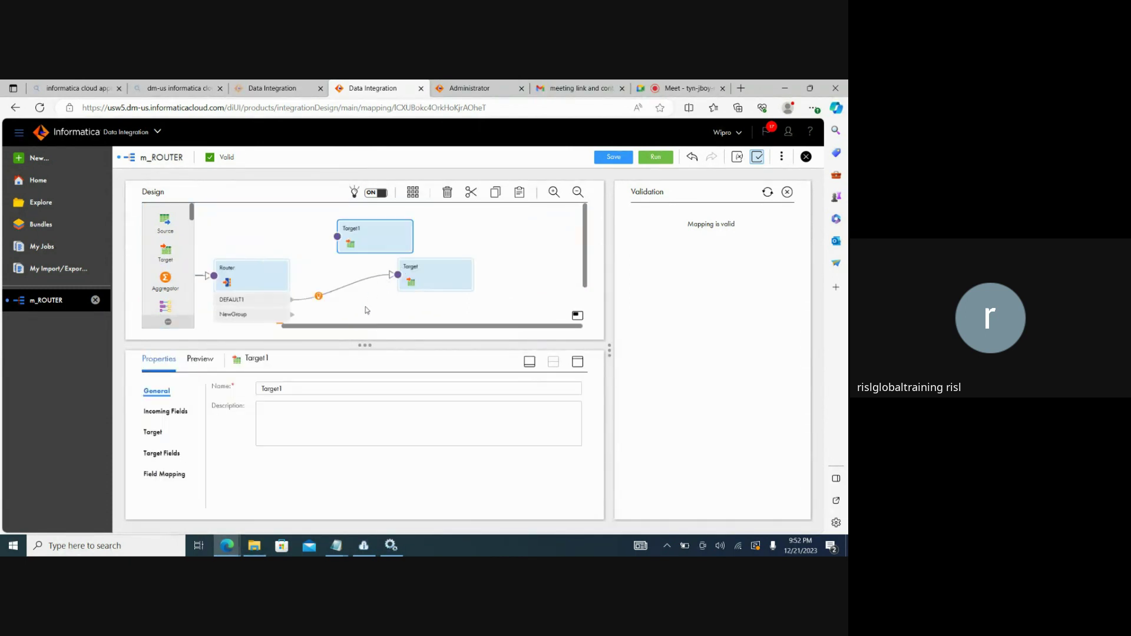
{"action": "mouse_move", "coordinate": [293, 318]}
{"action": "left_mouse_down"}
{"action": "mouse_move", "coordinate": [342, 262]}
{"action": "mouse_move", "coordinate": [338, 238]}
{"action": "left_mouse_up"}
Set the second Target's connection to Target_FlatFile (Flat File)
{"action": "left_click", "coordinate": [155, 434]}
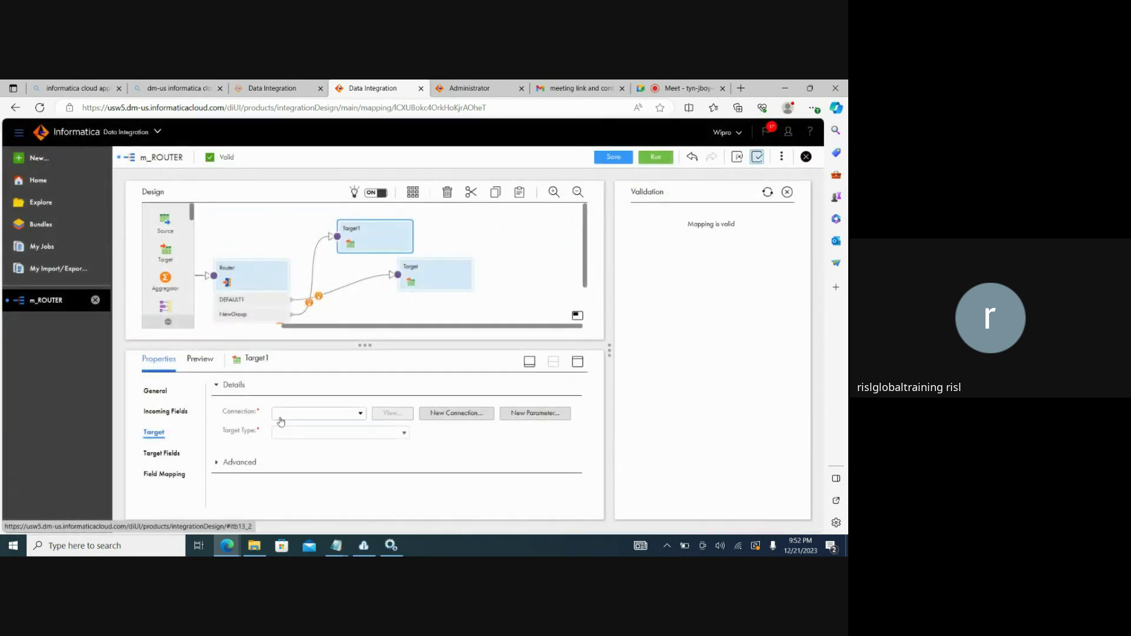
{"action": "left_click", "coordinate": [336, 419]}
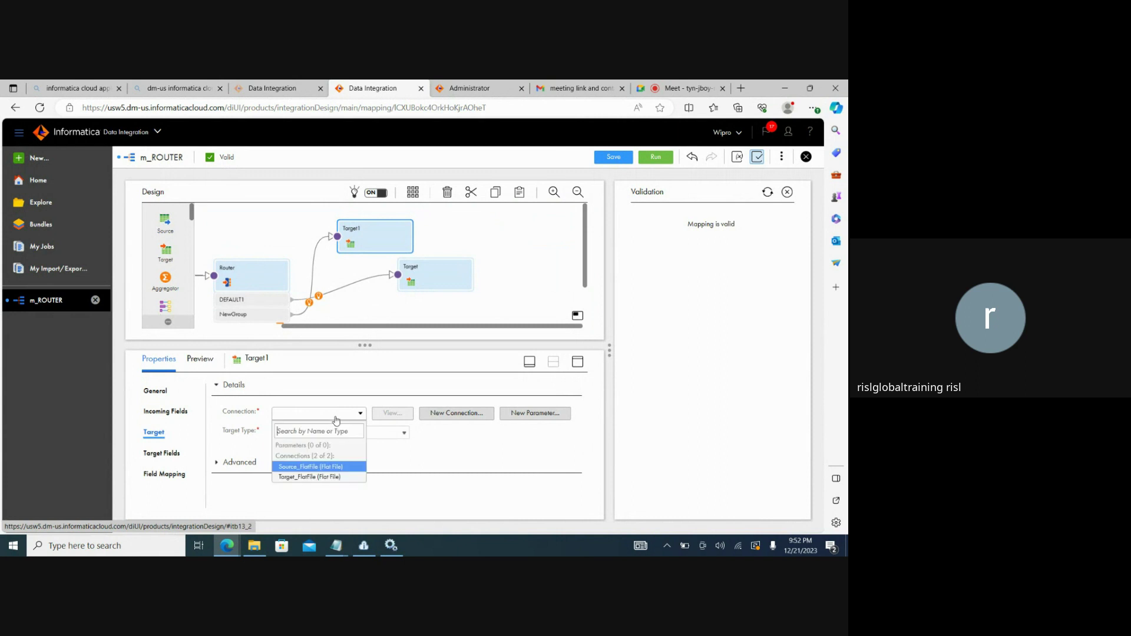
{"action": "left_click", "coordinate": [308, 476]}
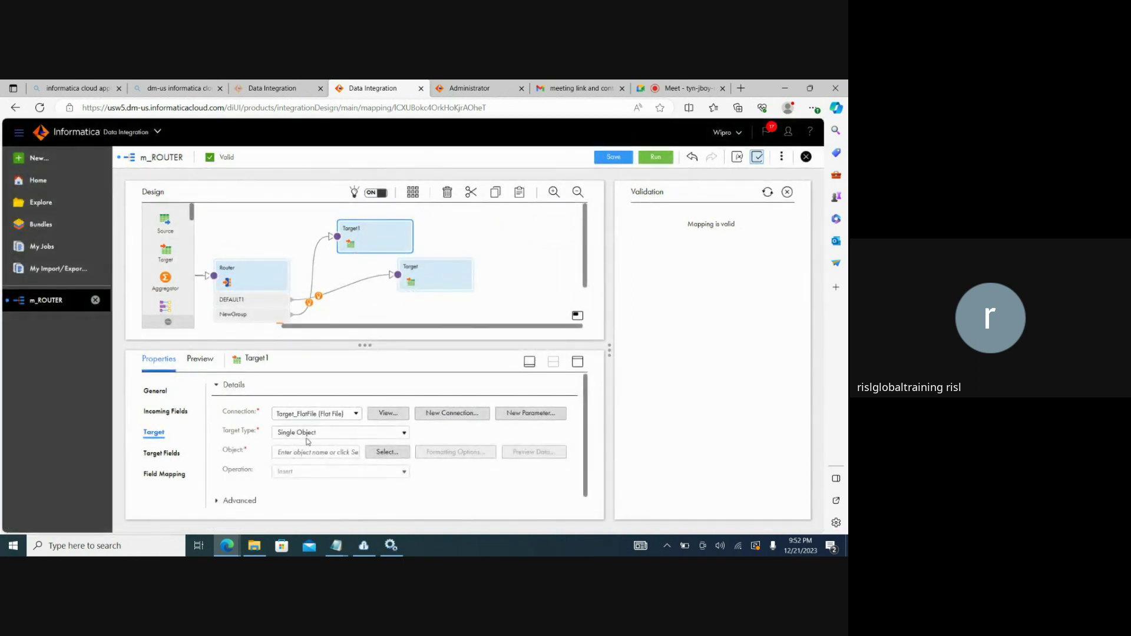
Define the second Target's object as created new at runtime with the static file name FF_ROUTER_CONDITION.txt
{"action": "left_click", "coordinate": [386, 452]}
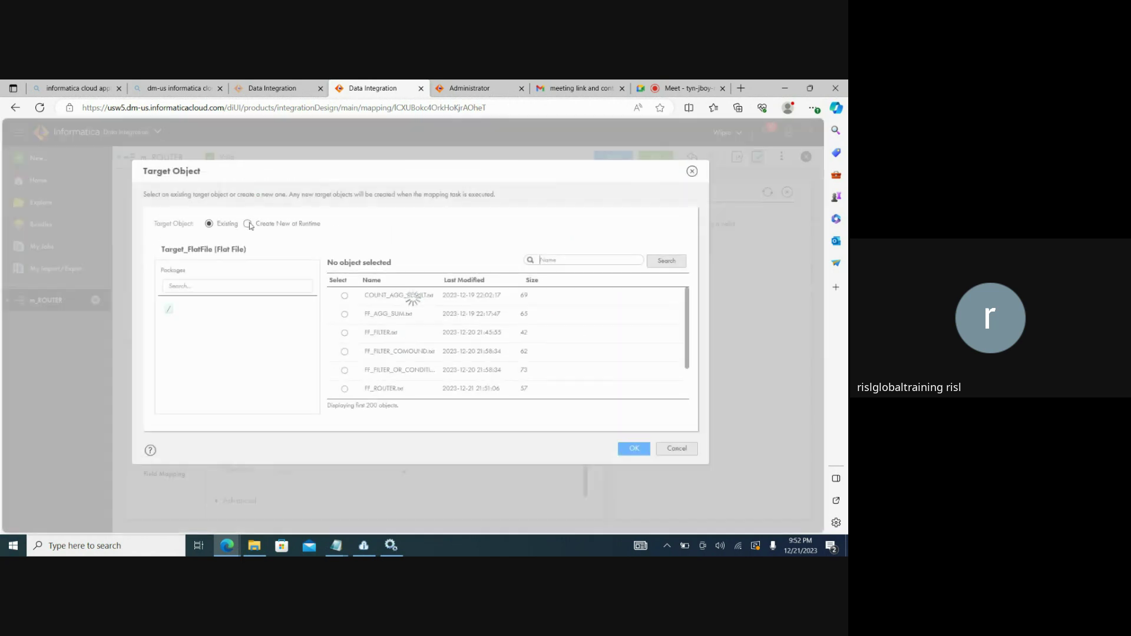
{"action": "left_click", "coordinate": [248, 223]}
{"action": "left_click", "coordinate": [280, 317]}
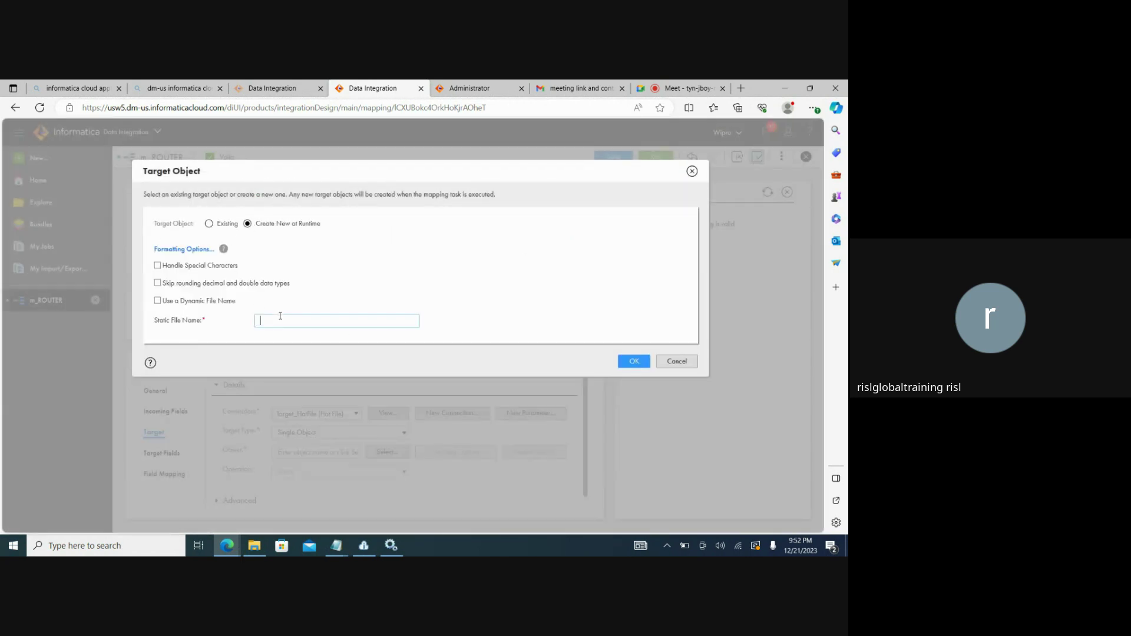
{"action": "type", "text": "FF_ROUTER_CONDITION.txt"}
{"action": "left_click", "coordinate": [630, 361]}
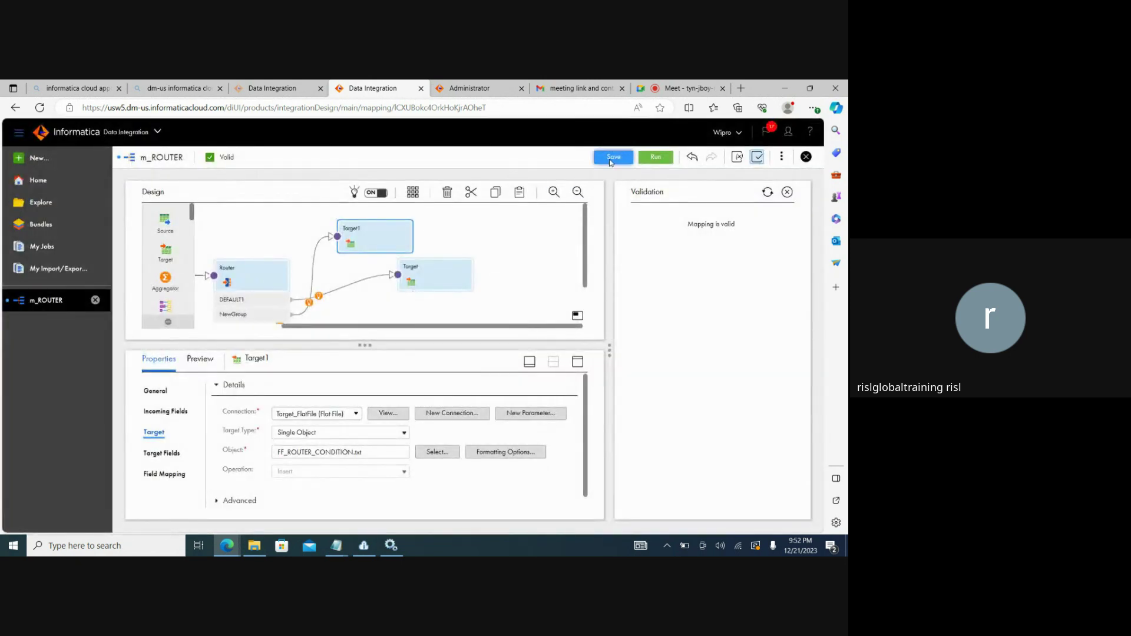
Save and run the m_ROUTER mapping with both targets, and refresh its job status in My Jobs
{"action": "left_click", "coordinate": [610, 160]}
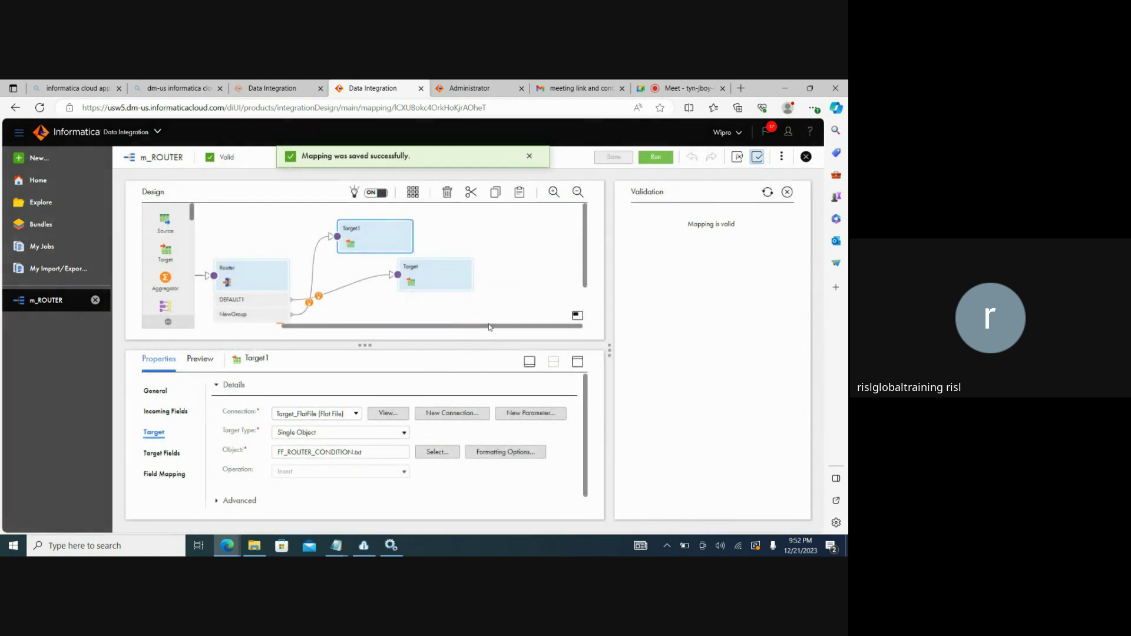
{"action": "left_click", "coordinate": [656, 156]}
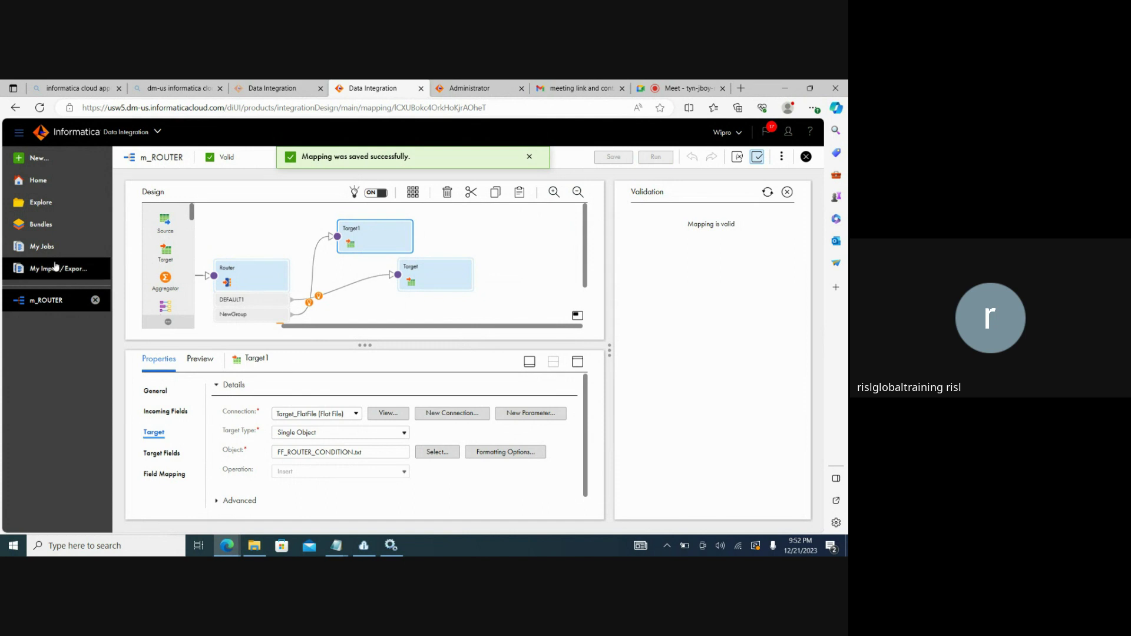
{"action": "left_click", "coordinate": [44, 247]}
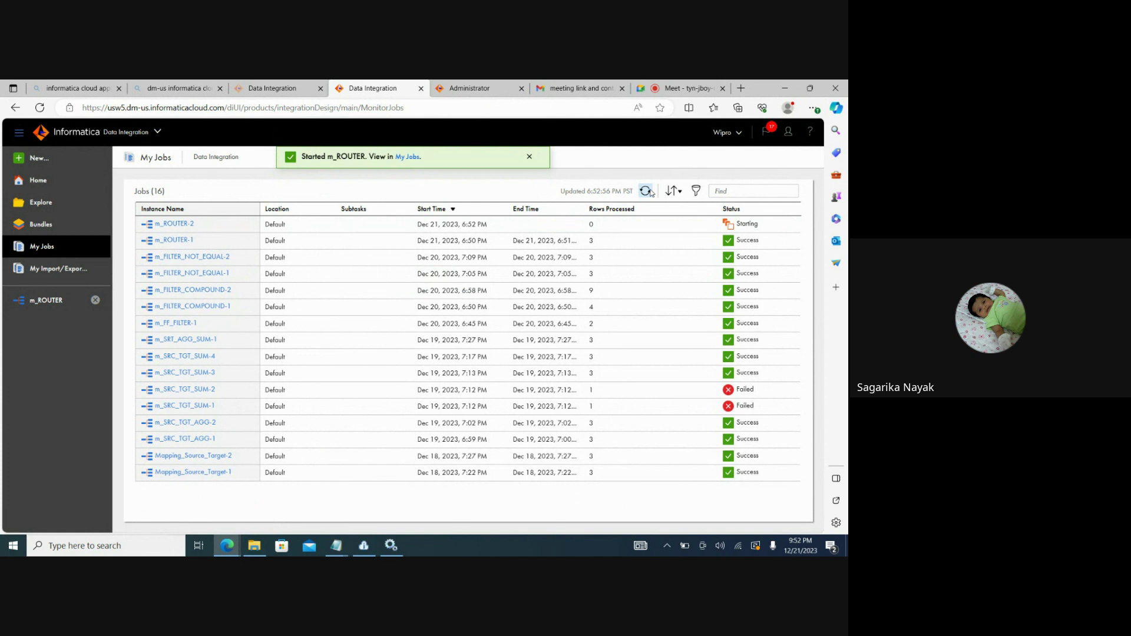
{"action": "left_click", "coordinate": [646, 190]}
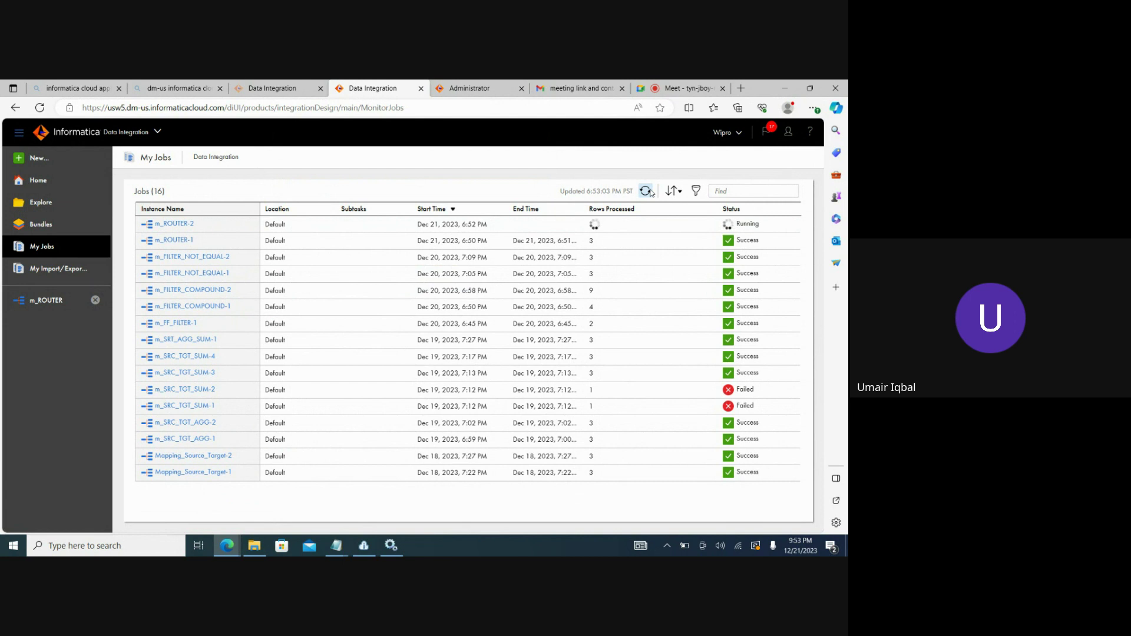
Switch to the Google Meet call
{"action": "left_click", "coordinate": [667, 88]}
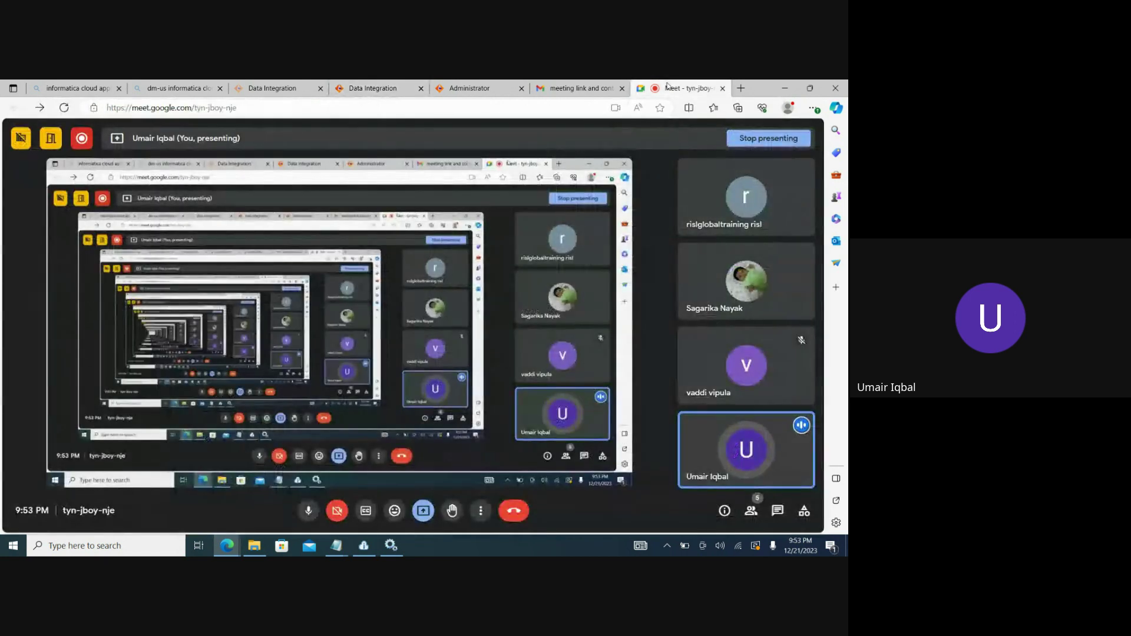
Return from the call to the m_ROUTER mapping and examine its full flow from Source through Router to both targets
{"action": "left_click", "coordinate": [372, 88]}
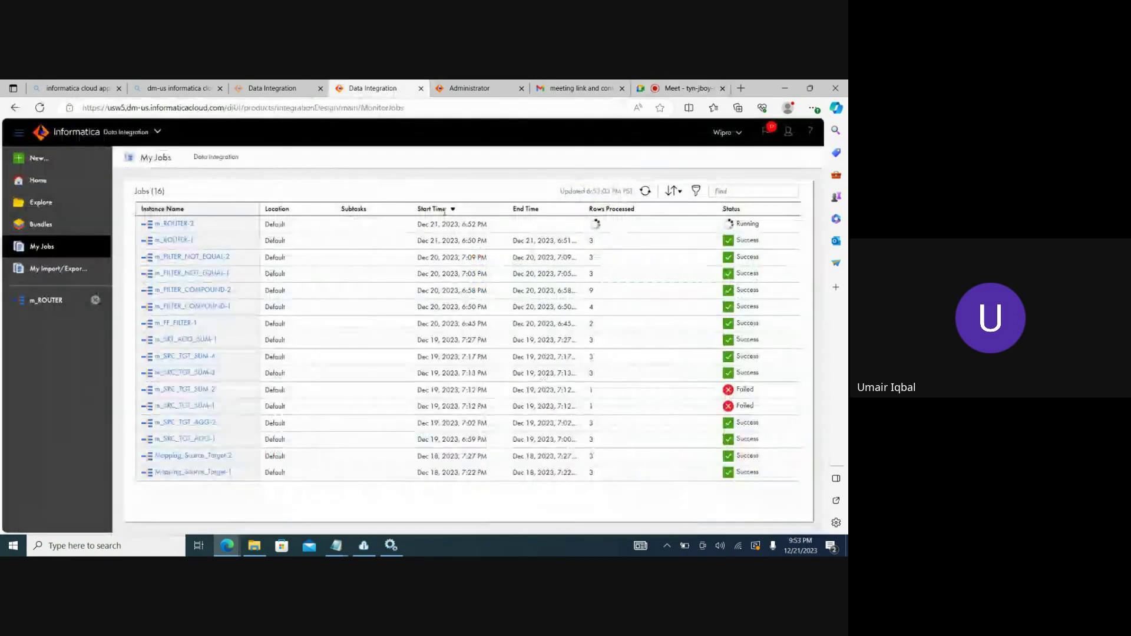
{"action": "left_click", "coordinate": [469, 88]}
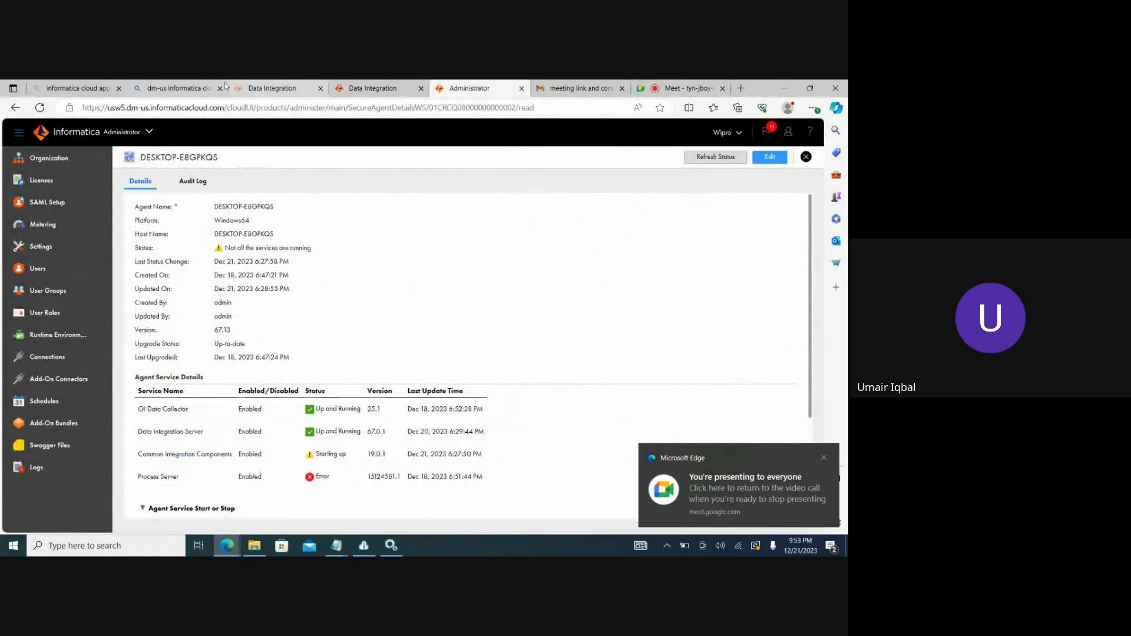
{"action": "left_click", "coordinate": [259, 88]}
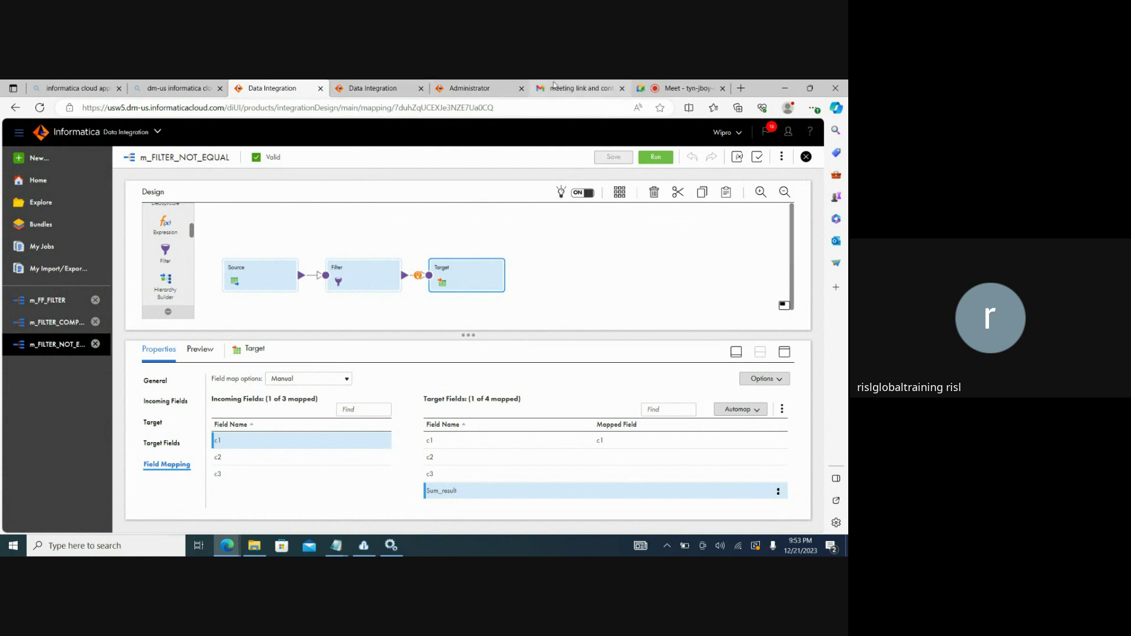
{"action": "left_click", "coordinate": [373, 88]}
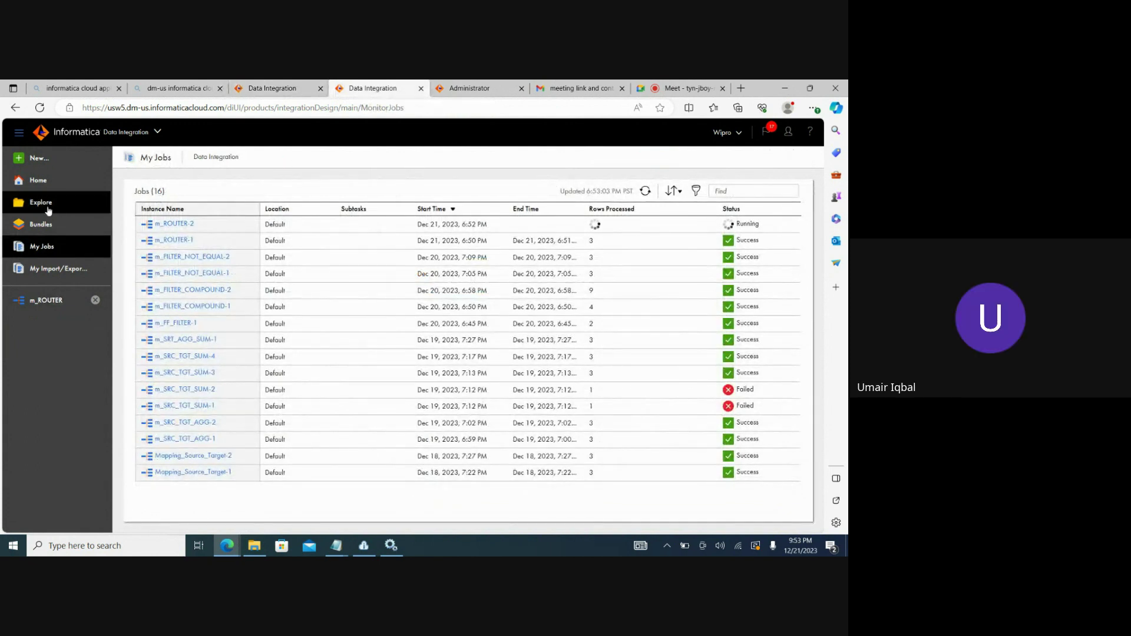
{"action": "left_click", "coordinate": [48, 299]}
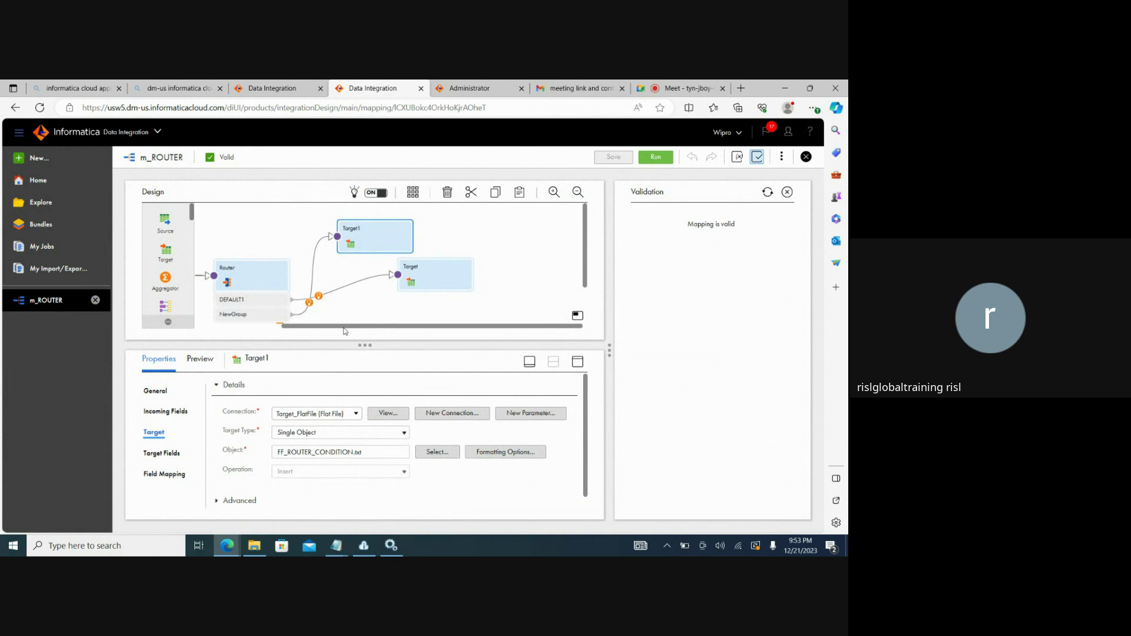
{"action": "left_click_drag", "start_coordinate": [344, 330], "coordinate": [258, 334]}
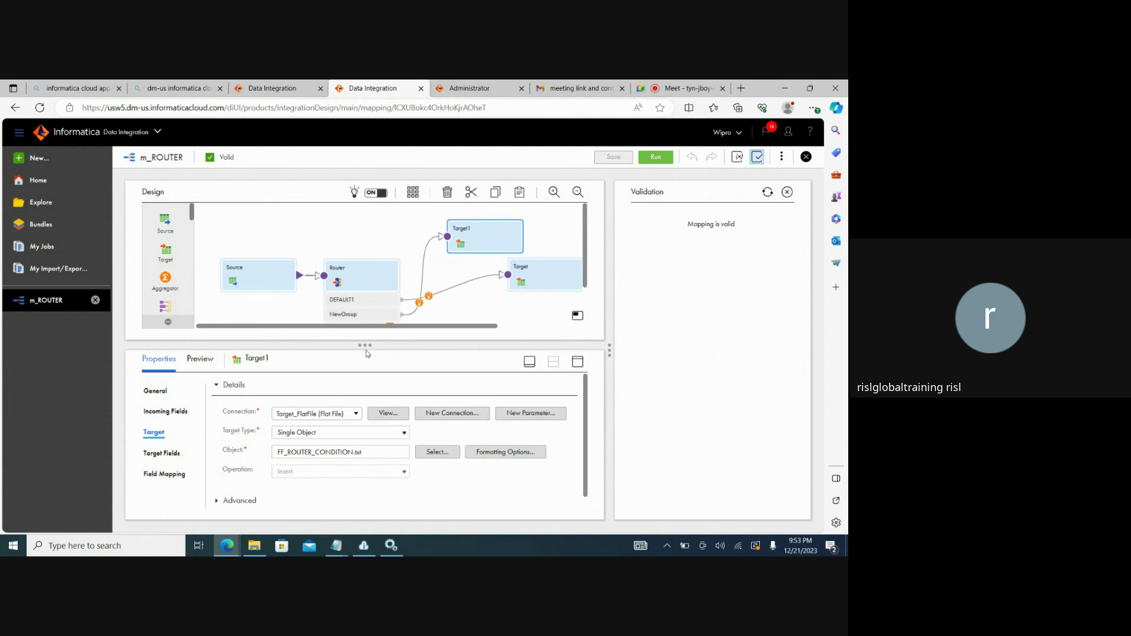
{"action": "left_click_drag", "start_coordinate": [358, 344], "coordinate": [362, 396]}
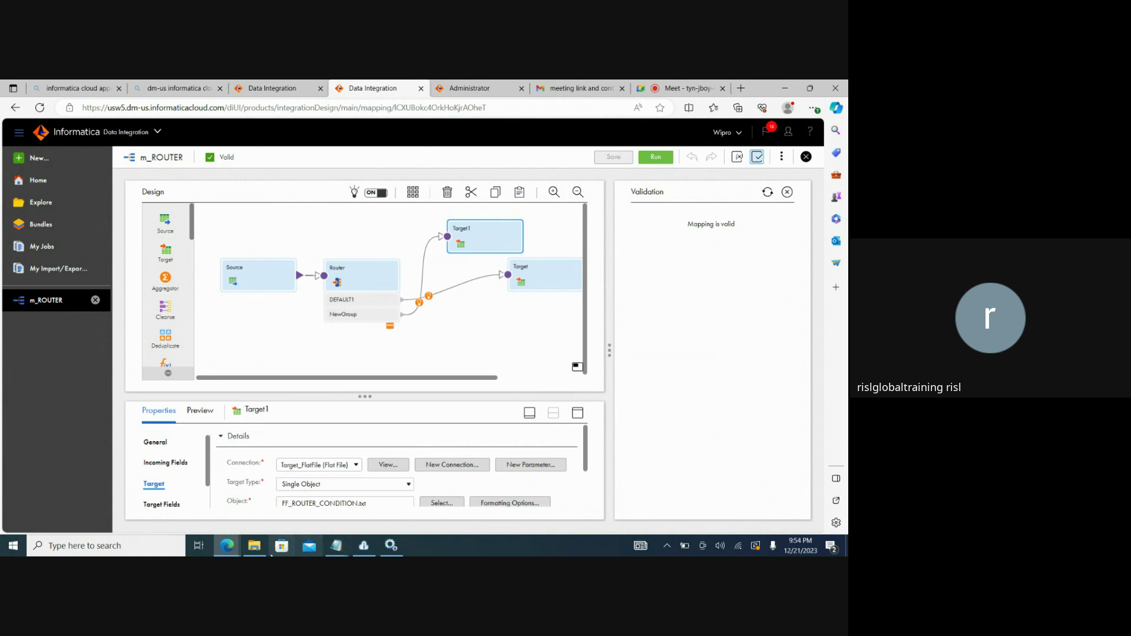
Check the routed rows in the FF_ROUTER and FF_ROUTER_CONDITION text files of the Target folder, and return to the mapping
{"action": "mouse_move", "coordinate": [262, 552]}
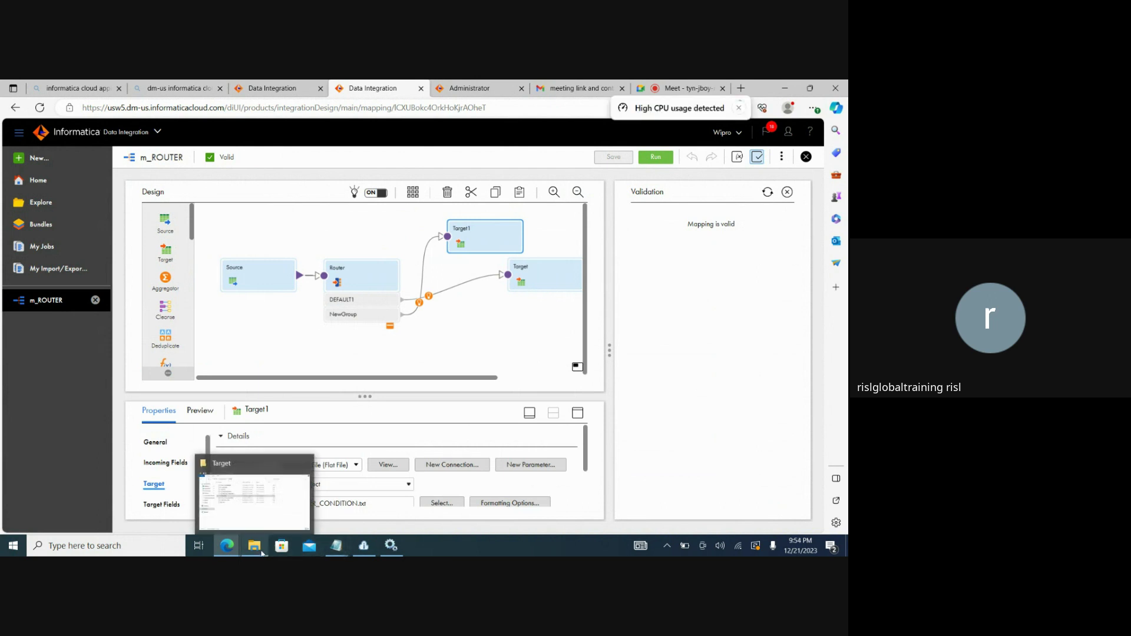
{"action": "left_click", "coordinate": [262, 552]}
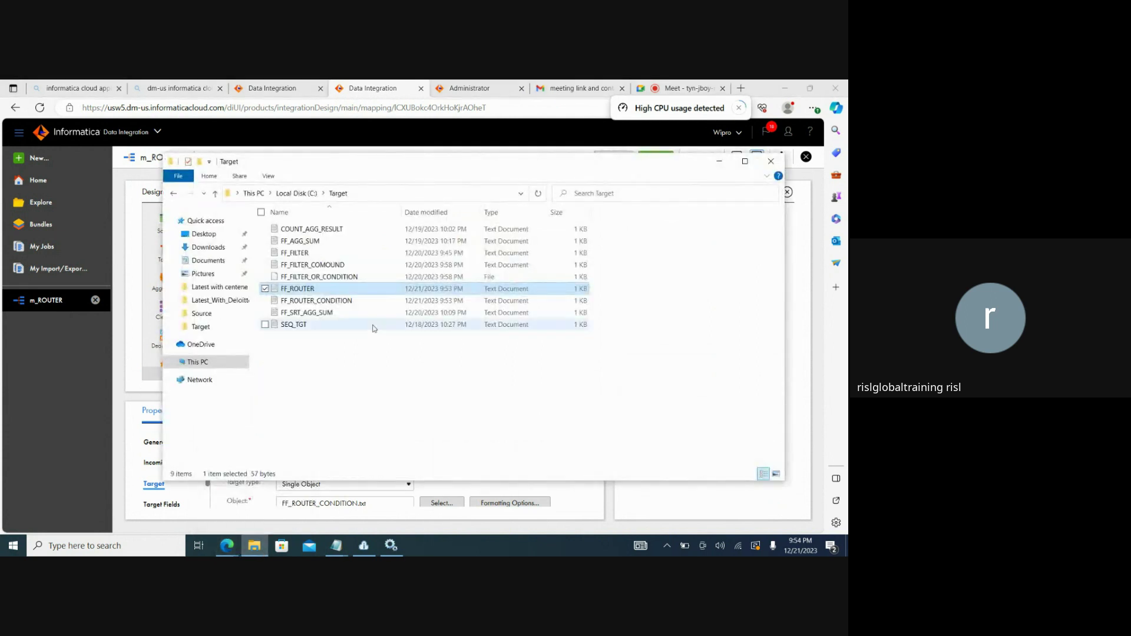
{"action": "double_click", "coordinate": [314, 289]}
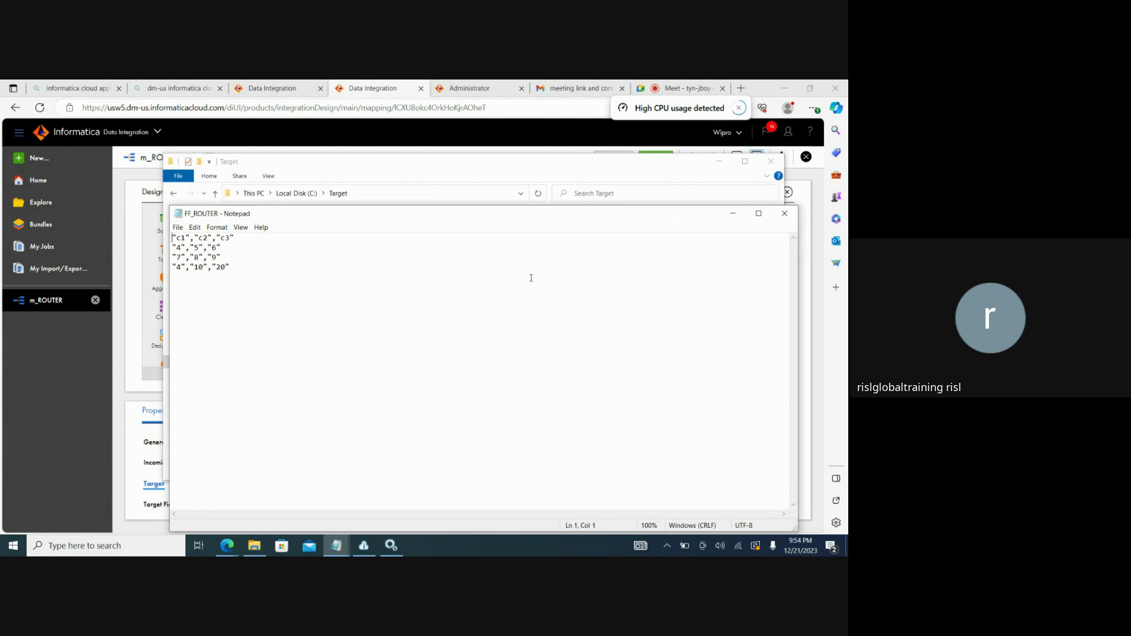
{"action": "left_click", "coordinate": [783, 213]}
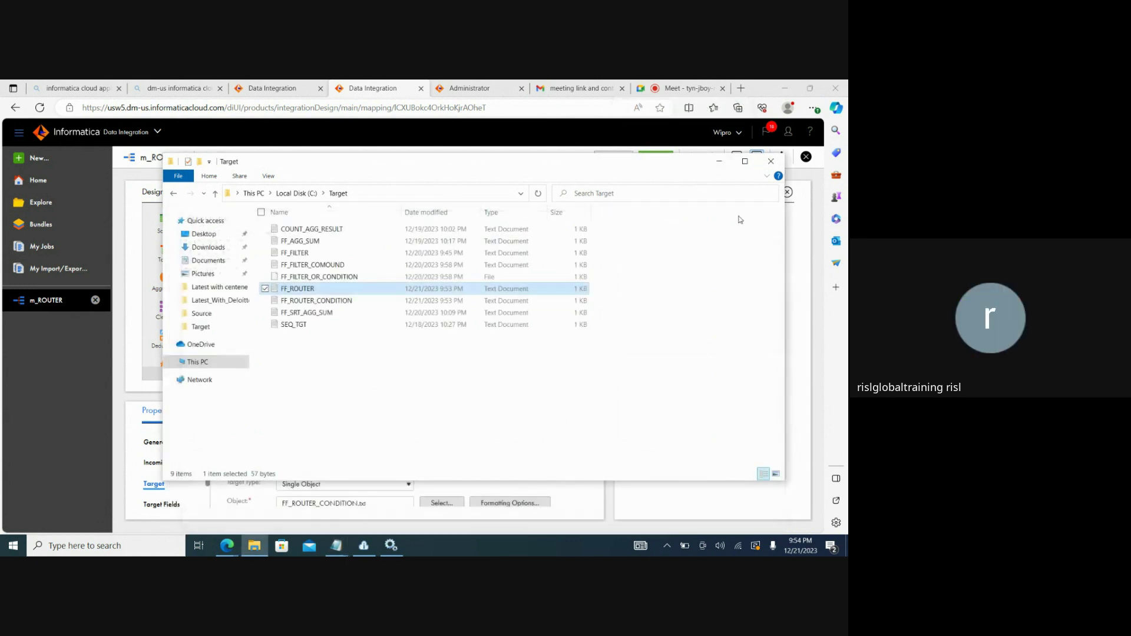
{"action": "double_click", "coordinate": [322, 301]}
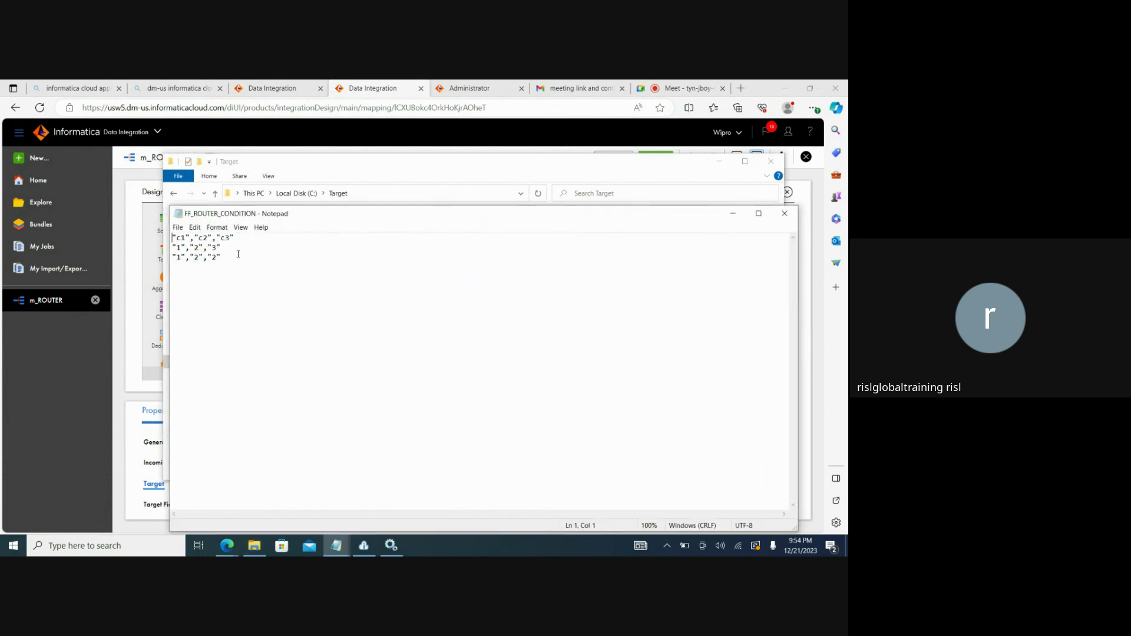
{"action": "left_click_drag", "start_coordinate": [238, 254], "coordinate": [167, 249]}
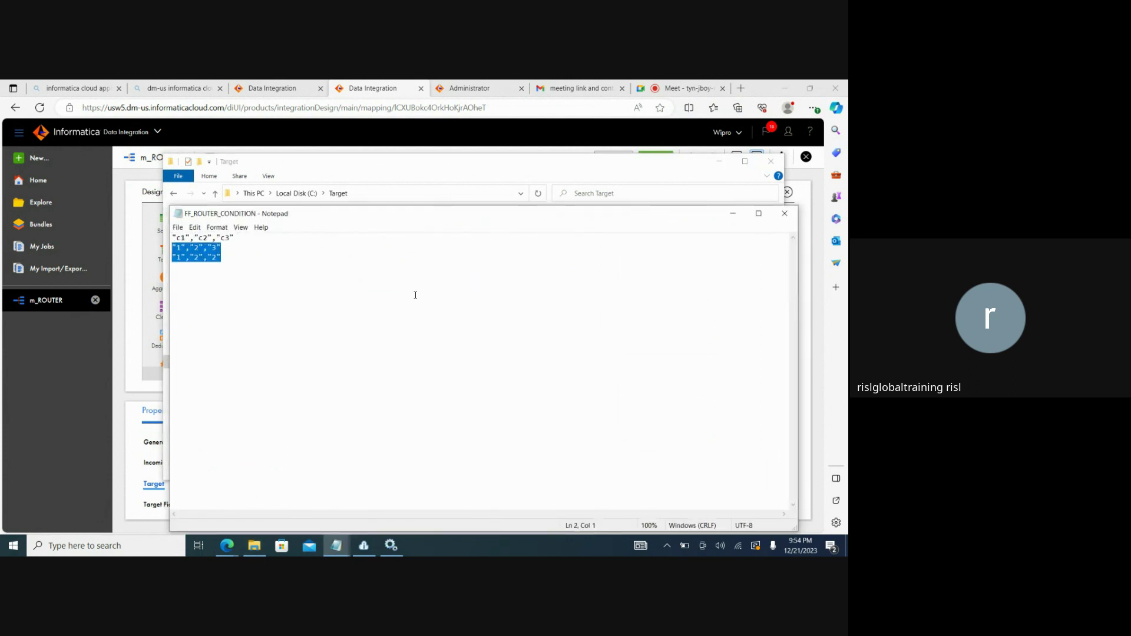
{"action": "left_click", "coordinate": [782, 216]}
{"action": "left_click", "coordinate": [720, 162]}
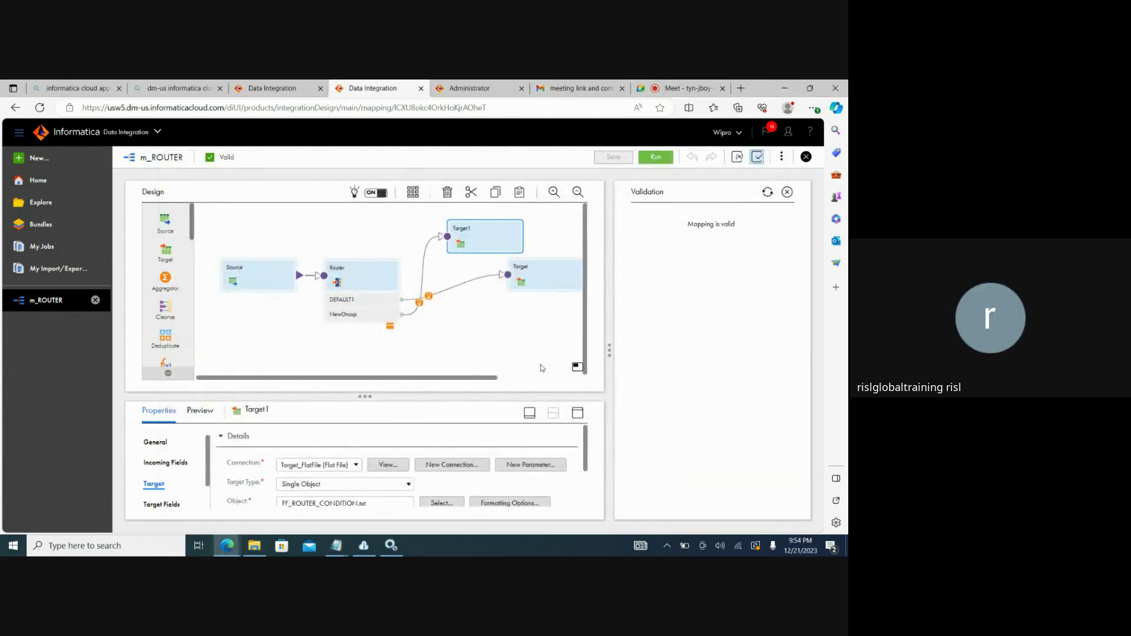
In the Router's output groups, add a second simple filter condition to NewGroup: c1 = 2
{"action": "left_click_drag", "start_coordinate": [496, 377], "coordinate": [506, 378]}
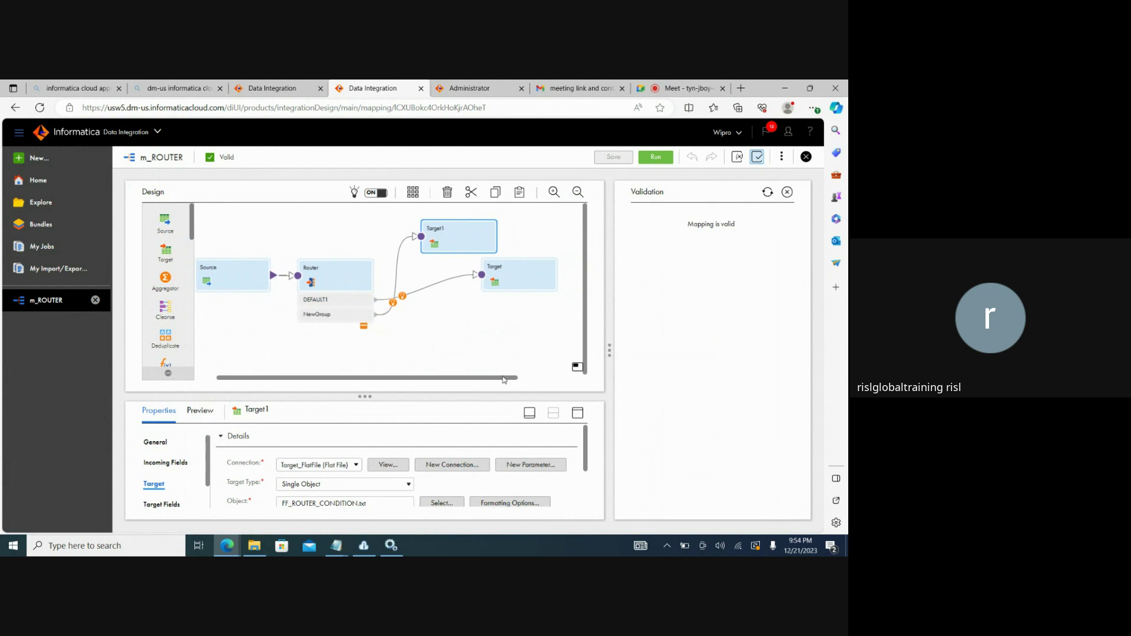
{"action": "left_click", "coordinate": [339, 279]}
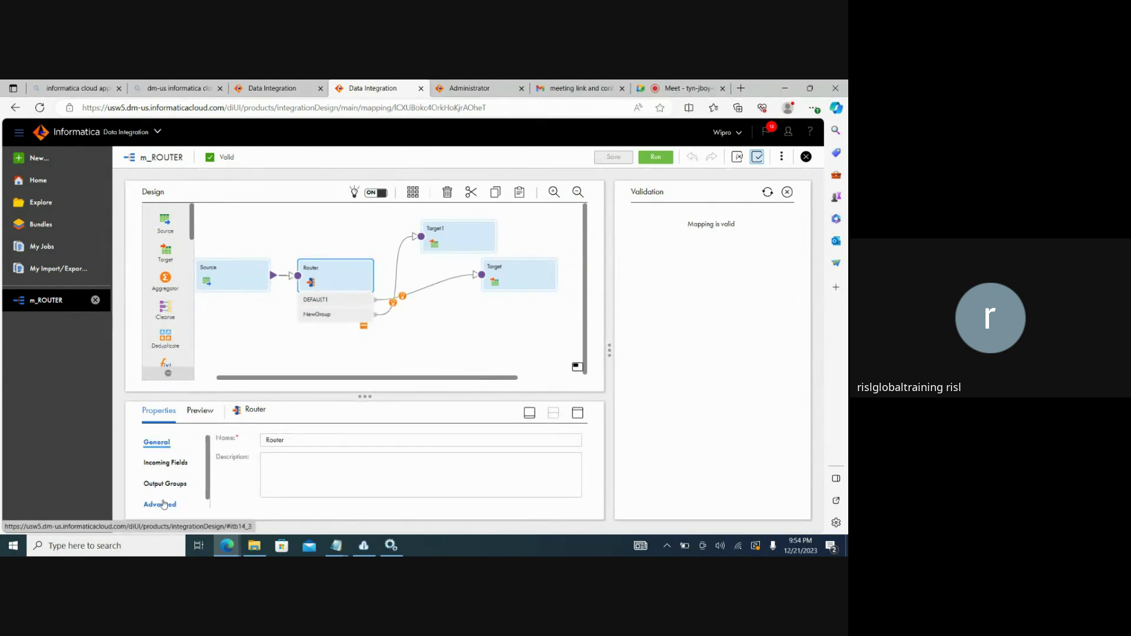
{"action": "left_click", "coordinate": [164, 504]}
{"action": "left_click", "coordinate": [165, 483]}
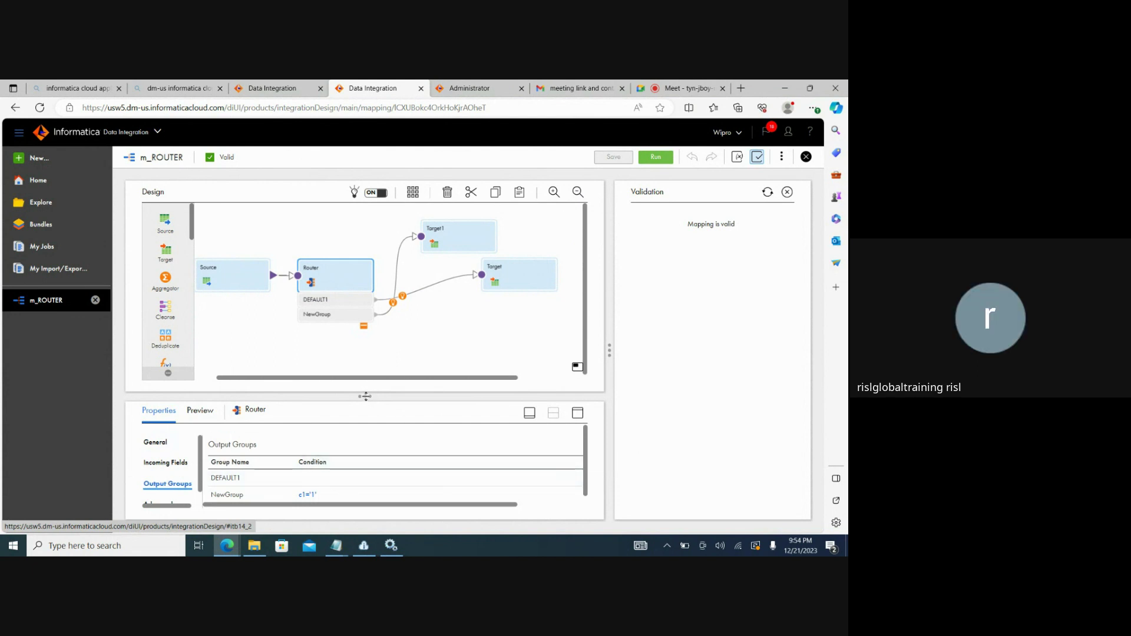
{"action": "left_click_drag", "start_coordinate": [365, 396], "coordinate": [360, 329]}
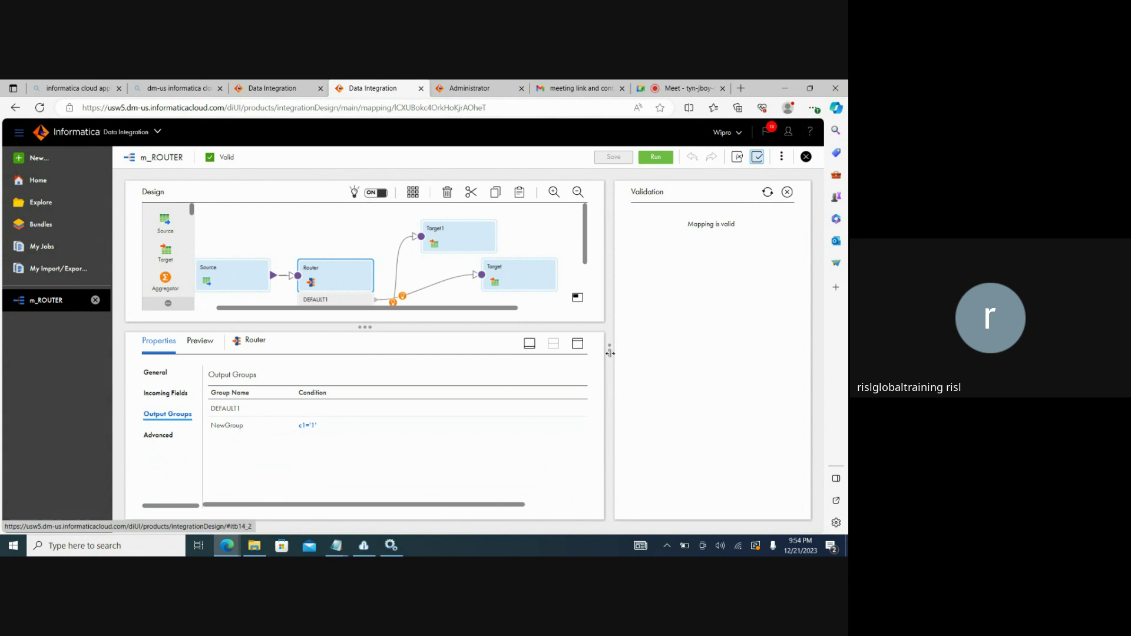
{"action": "left_click_drag", "start_coordinate": [610, 353], "coordinate": [750, 358]}
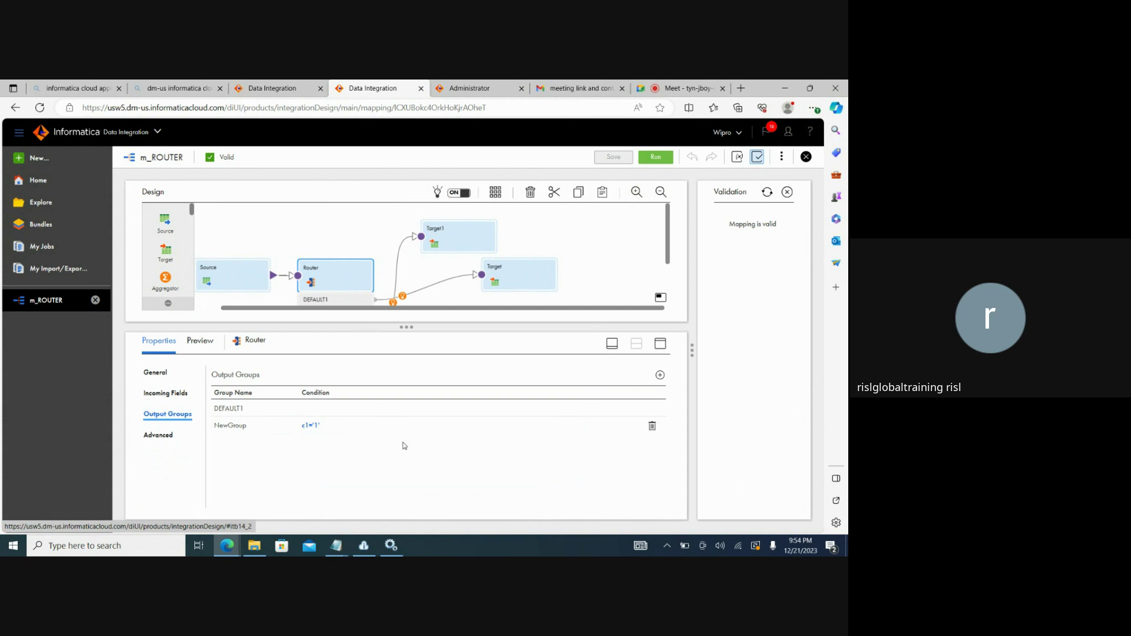
{"action": "left_click", "coordinate": [310, 425]}
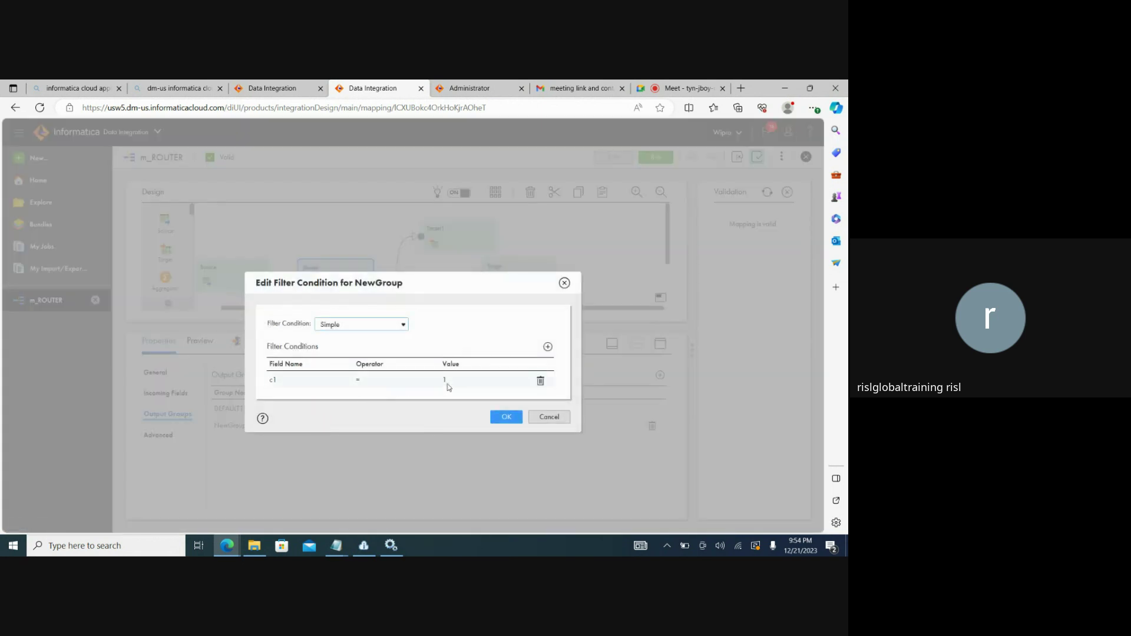
{"action": "left_click", "coordinate": [548, 346]}
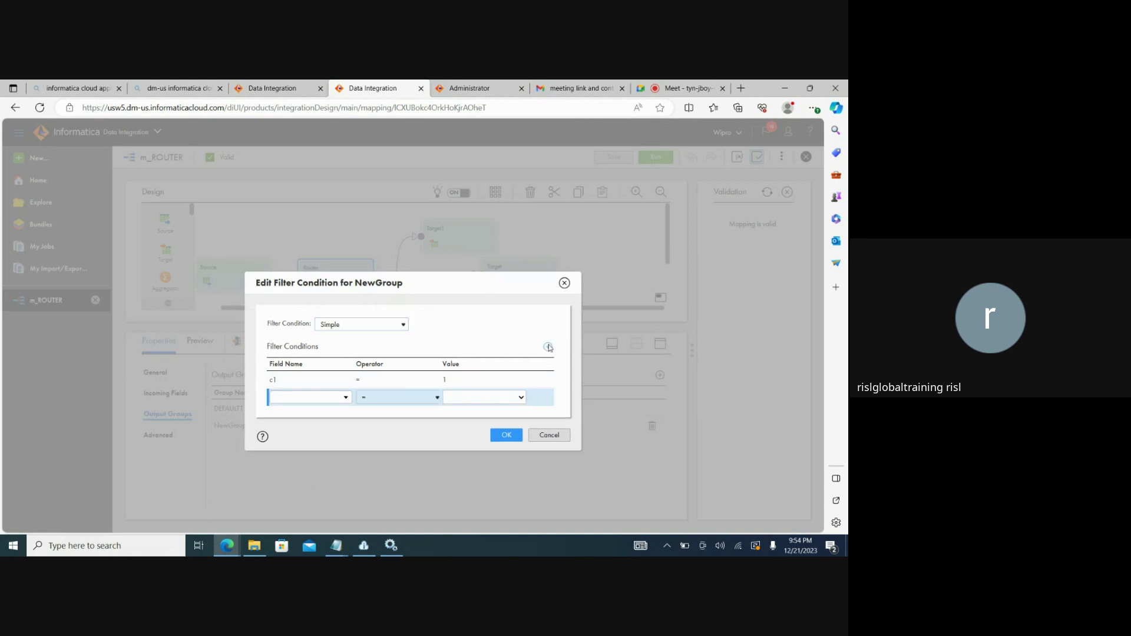
{"action": "left_click", "coordinate": [344, 399]}
{"action": "left_click", "coordinate": [288, 464]}
{"action": "left_click", "coordinate": [512, 399]}
{"action": "left_click", "coordinate": [512, 399]}
{"action": "left_click", "coordinate": [505, 435]}
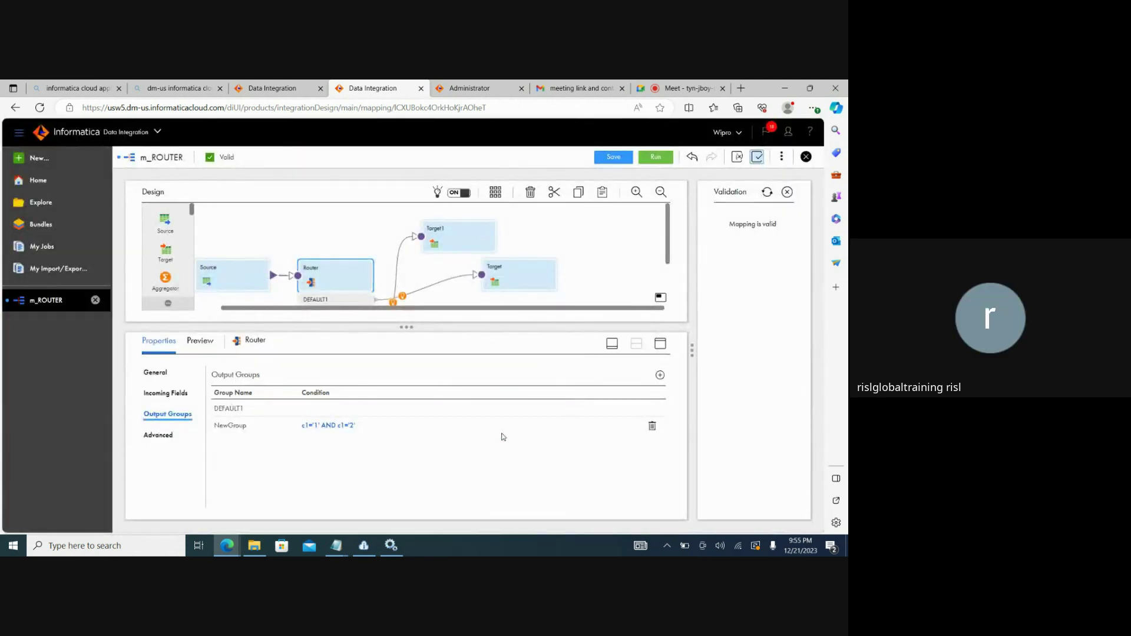
Save and run the m_ROUTER mapping with the extended NewGroup condition, and show its job in My Jobs
{"action": "left_click", "coordinate": [607, 158]}
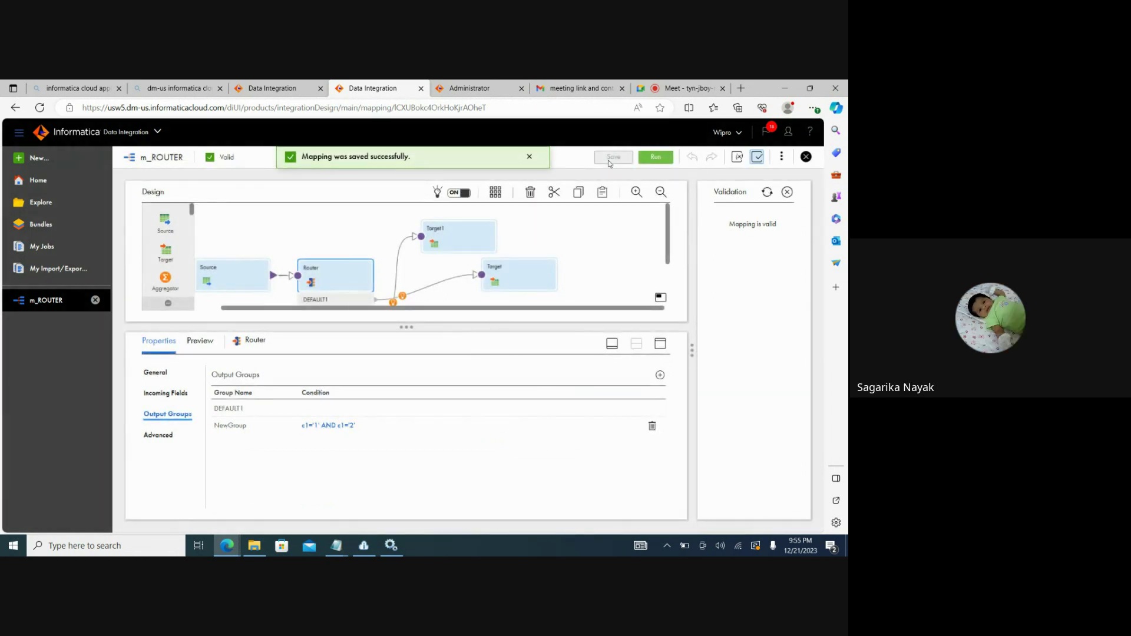
{"action": "left_click", "coordinate": [649, 158]}
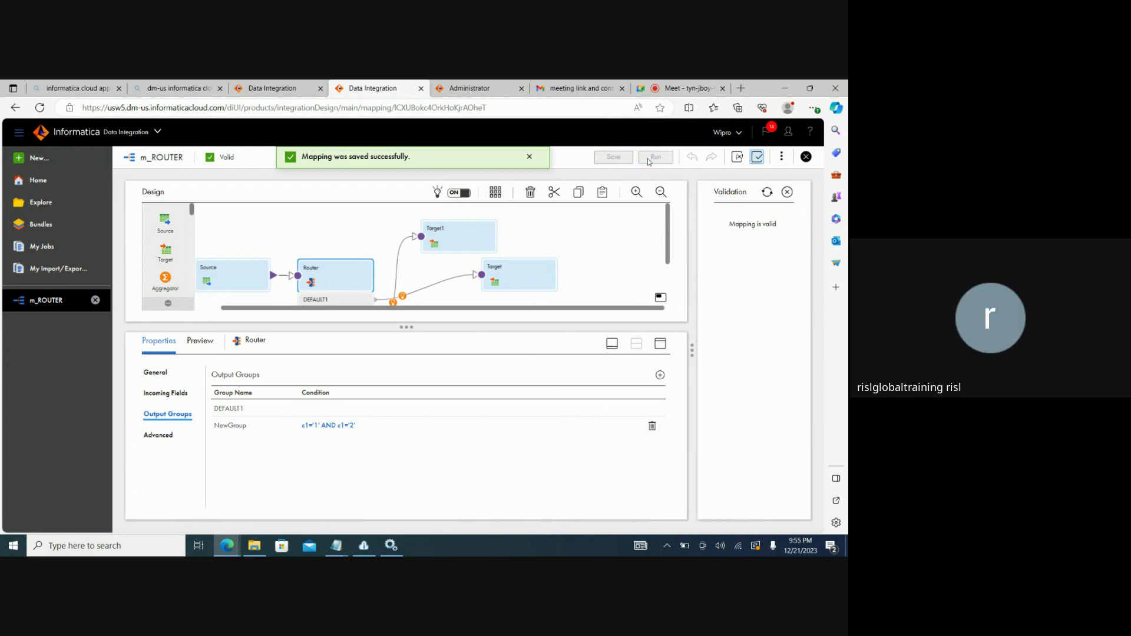
{"action": "left_click", "coordinate": [48, 247]}
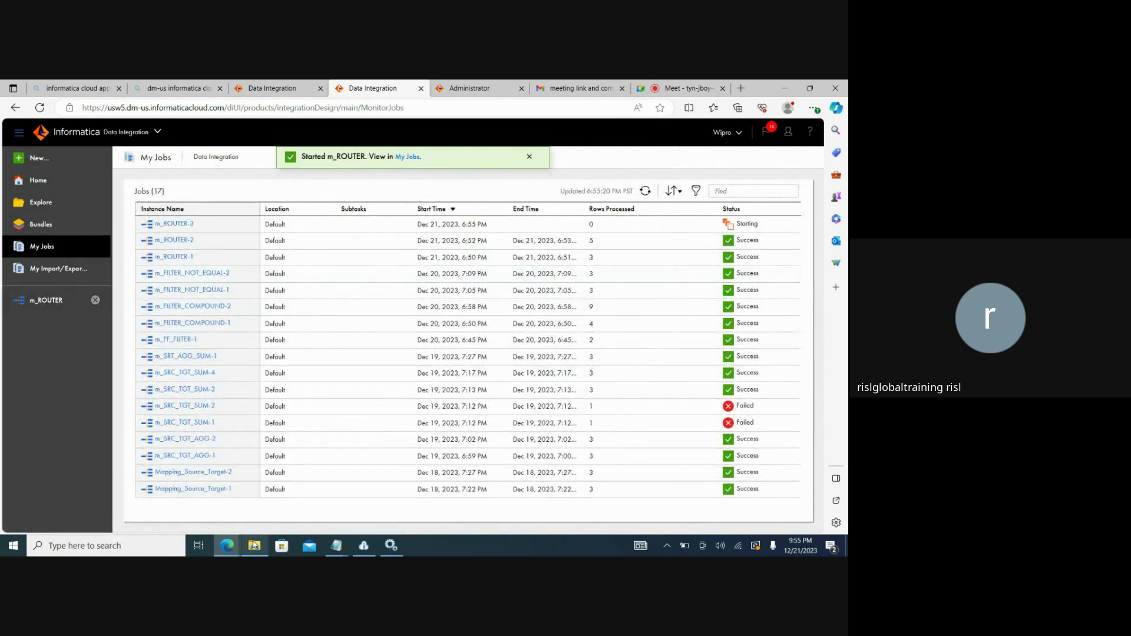
Look at the rows in the open FF_ROUTER text file, and return to the browser
{"action": "mouse_move", "coordinate": [254, 545]}
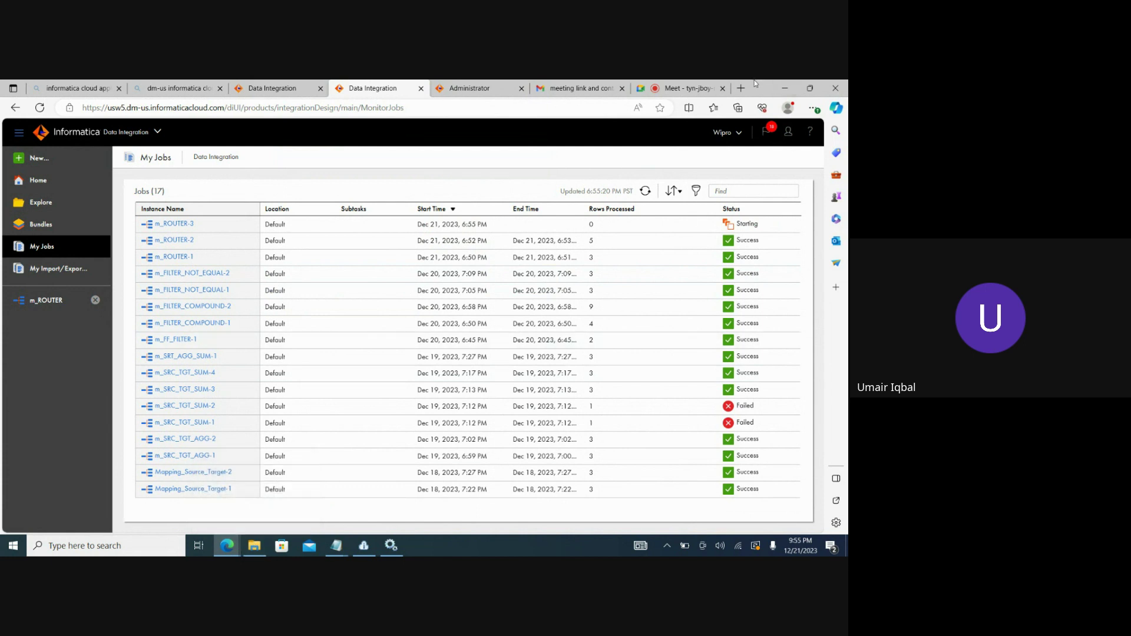
{"action": "left_click", "coordinate": [775, 87]}
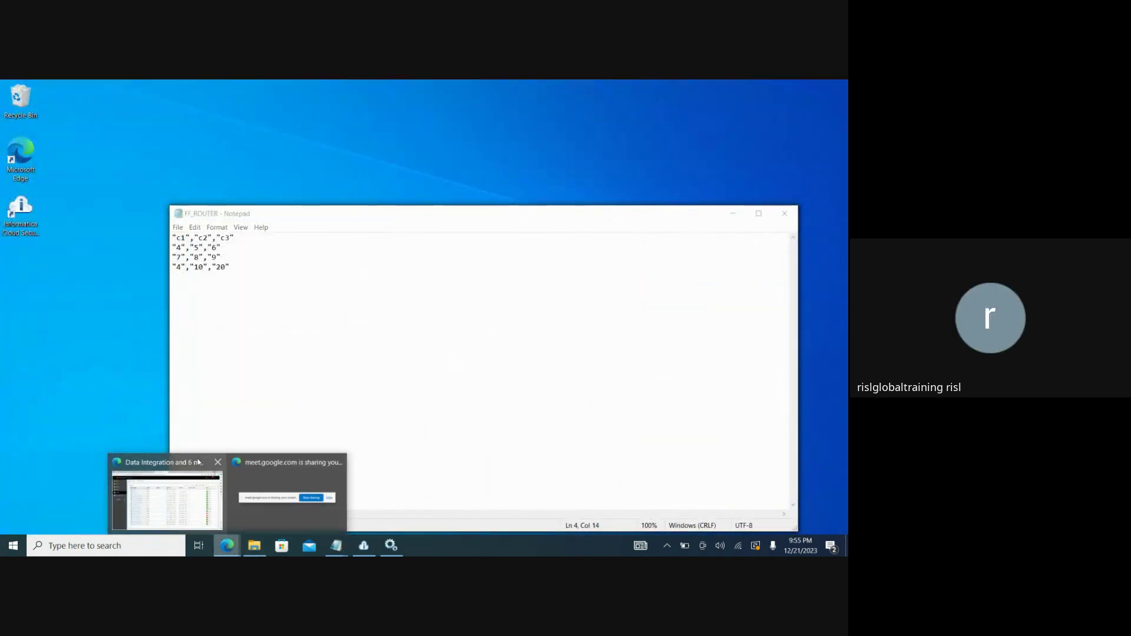
{"action": "left_click", "coordinate": [185, 500]}
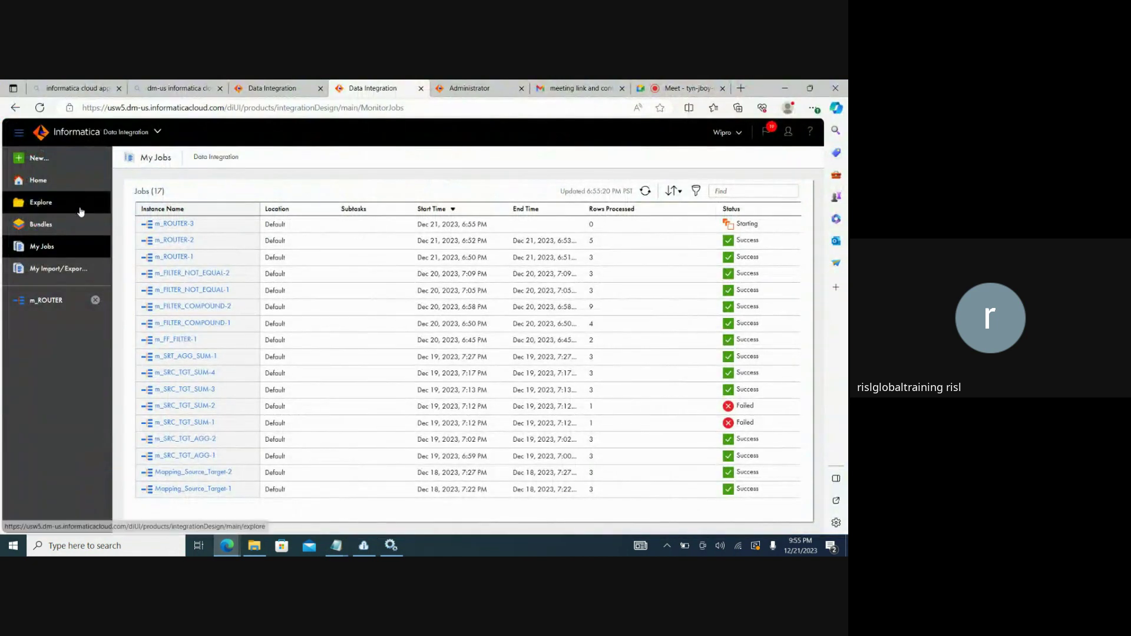
Reopen the m_ROUTER mapping and review the Router's DEFAULT1 and NewGroup outputs and their links to the targets
{"action": "left_click", "coordinate": [52, 300]}
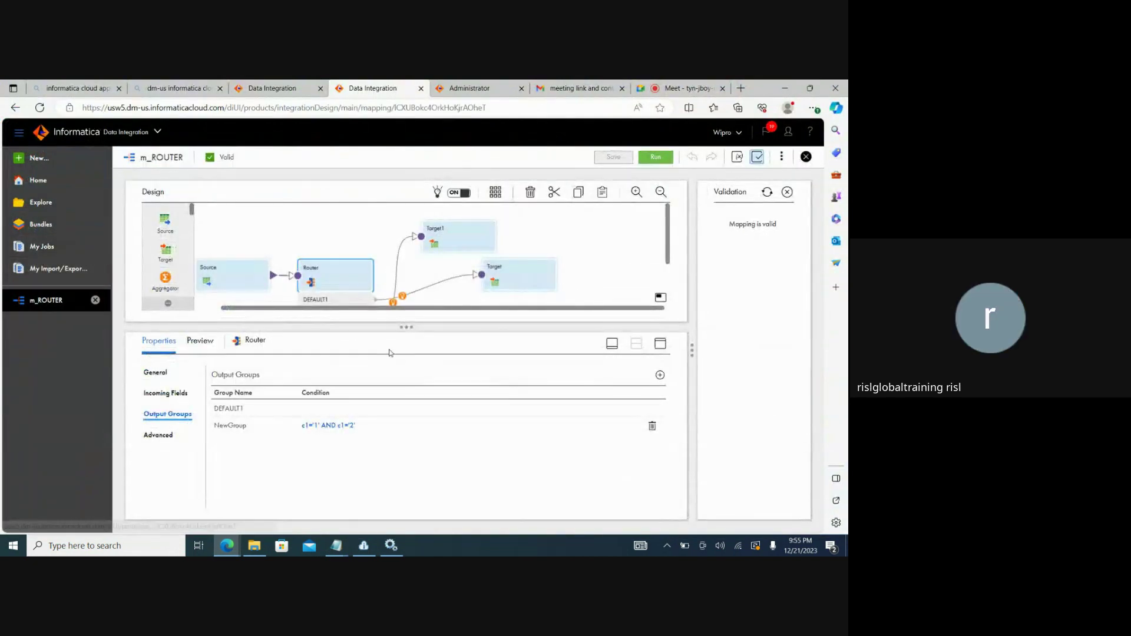
{"action": "left_click_drag", "start_coordinate": [403, 327], "coordinate": [405, 401]}
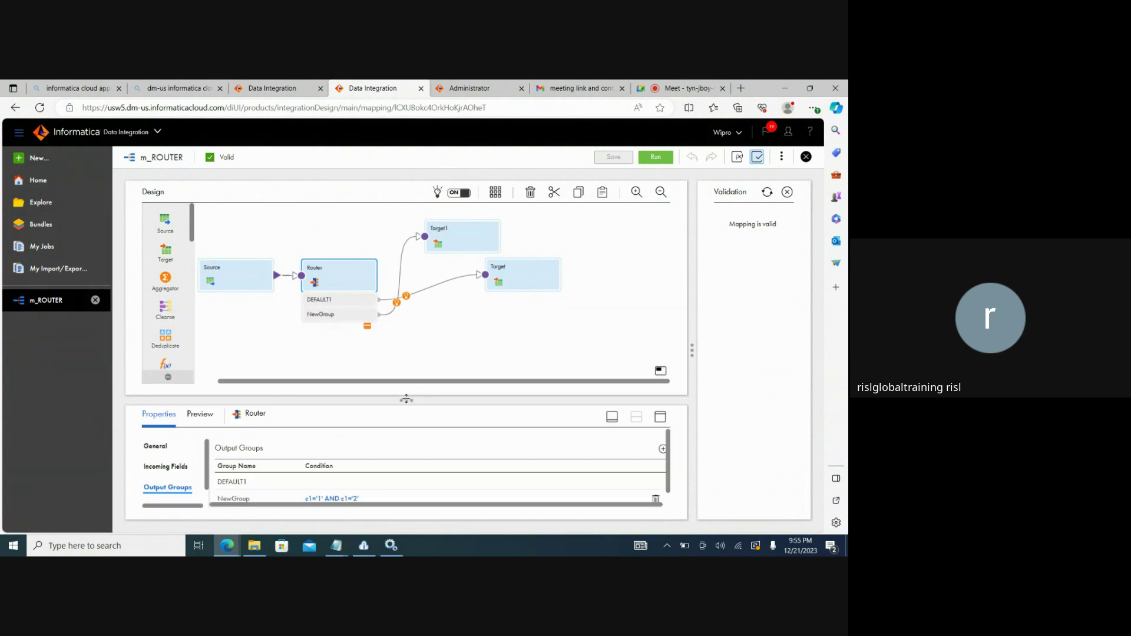
{"action": "left_click", "coordinate": [367, 326]}
{"action": "left_click", "coordinate": [367, 292]}
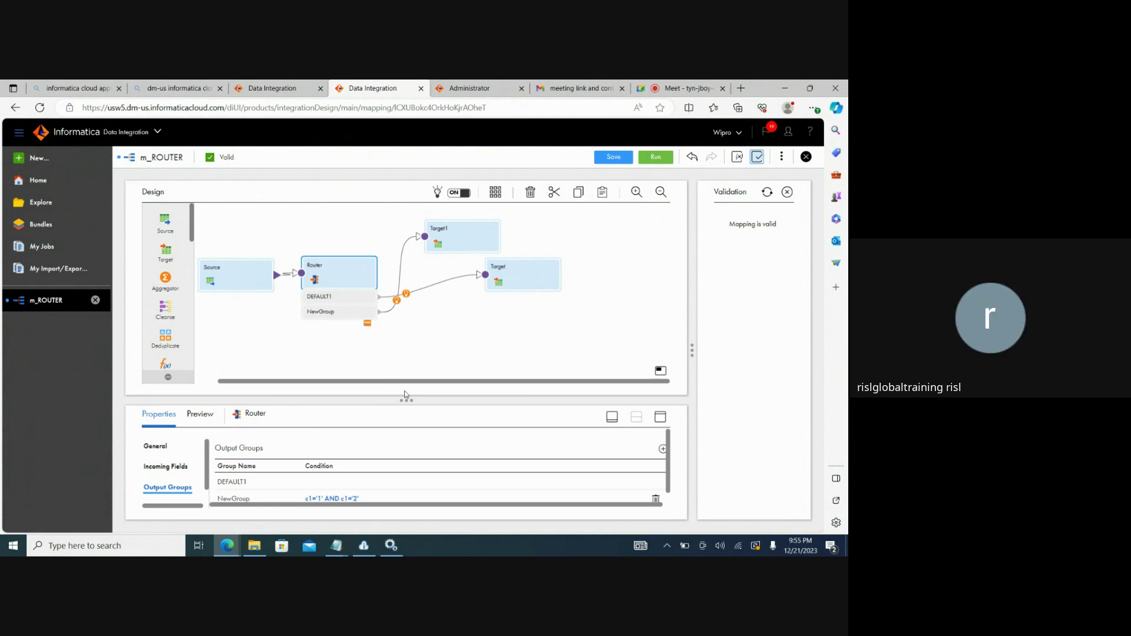
{"action": "left_click", "coordinate": [401, 356]}
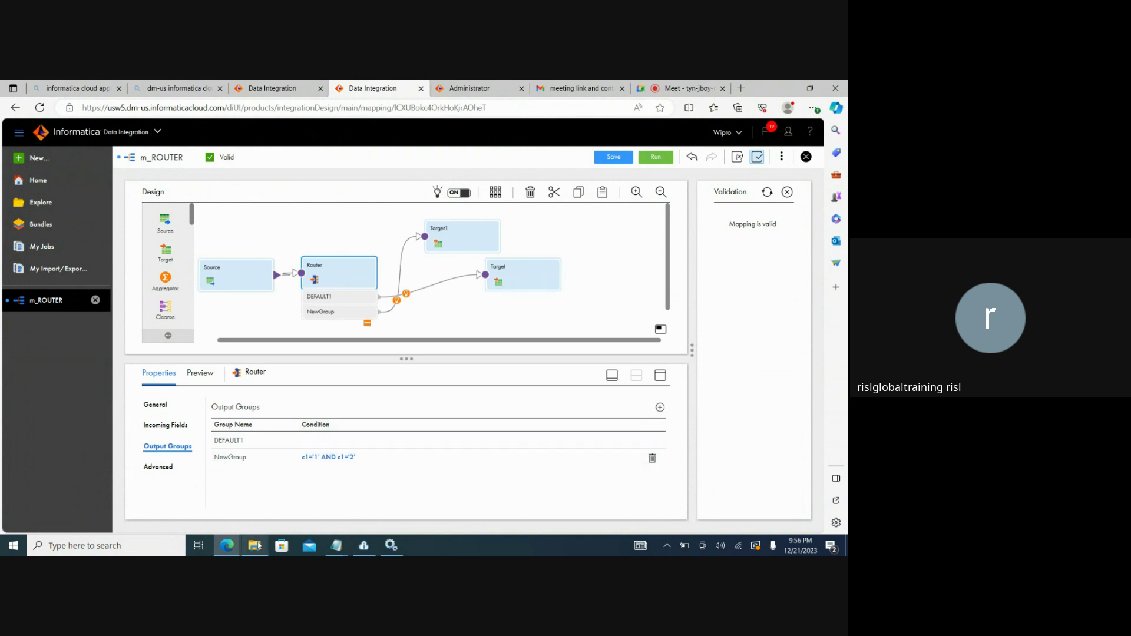
Open the FF_ROUTER_CONDITION text file from the Target folder, look at its contents, close it and return to the browser
{"action": "mouse_move", "coordinate": [258, 546]}
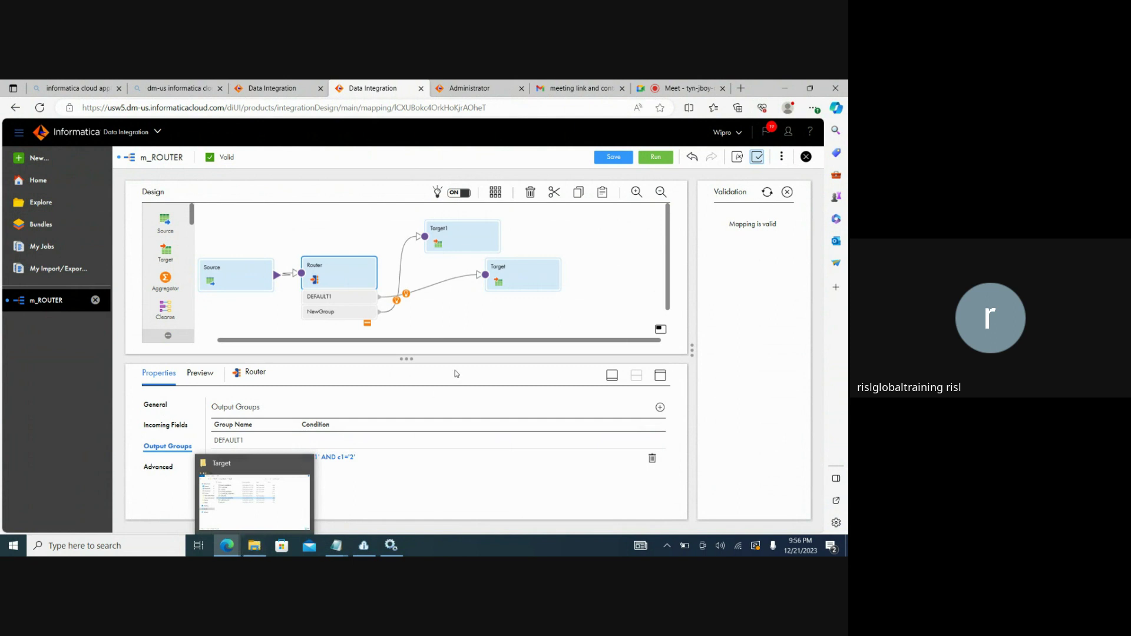
{"action": "left_click_drag", "start_coordinate": [413, 359], "coordinate": [411, 405]}
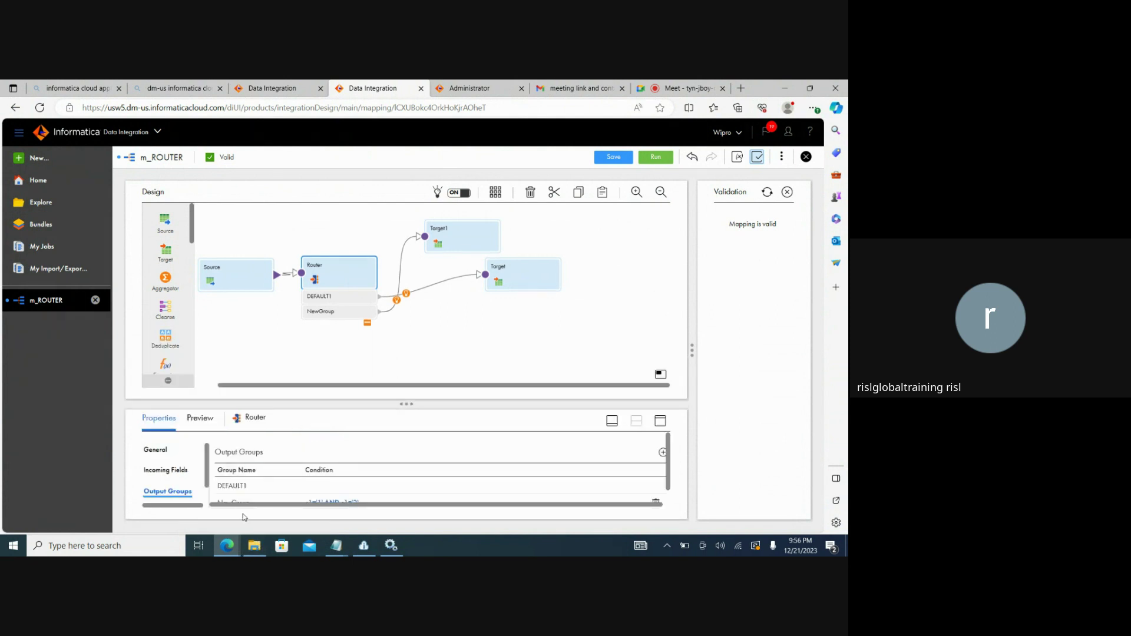
{"action": "left_click", "coordinate": [254, 545]}
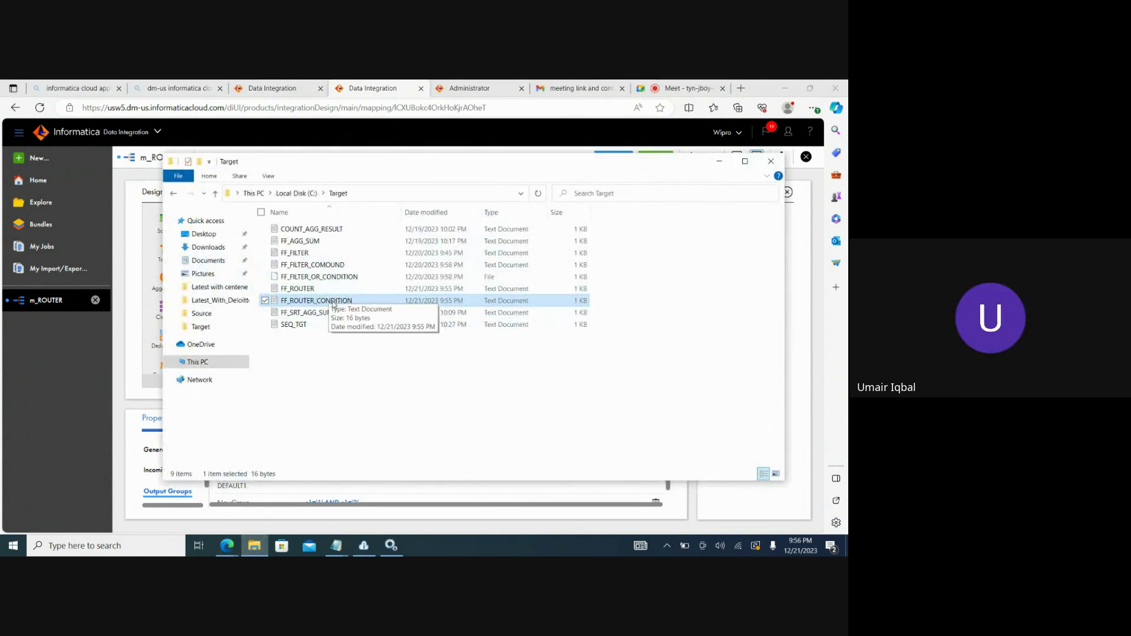
{"action": "double_click", "coordinate": [325, 300]}
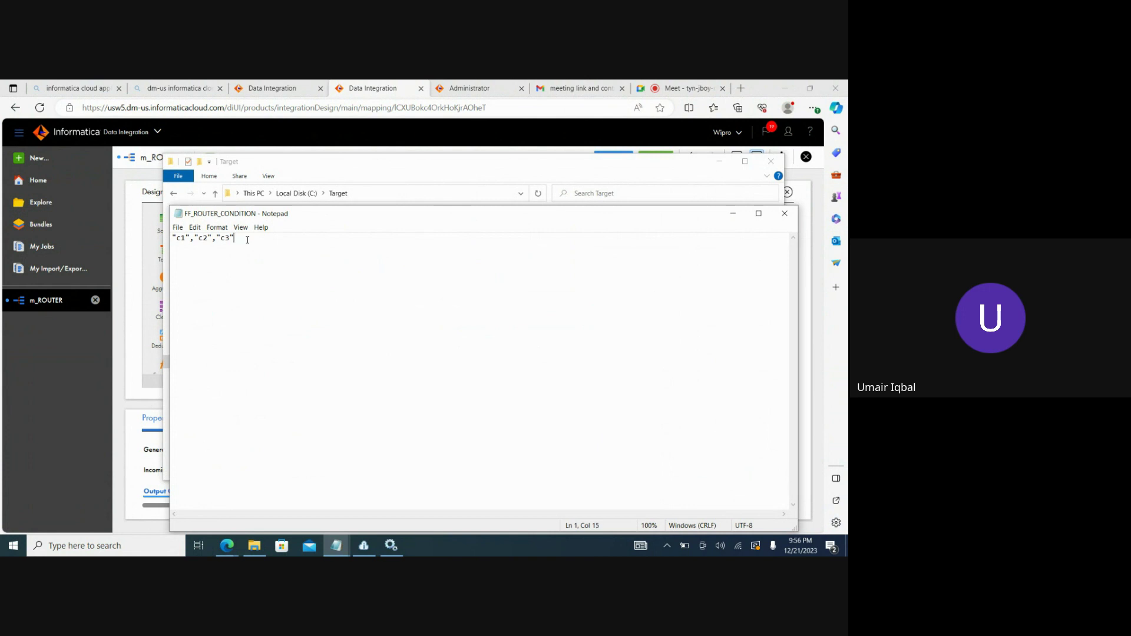
{"action": "left_click_drag", "start_coordinate": [247, 240], "coordinate": [140, 234]}
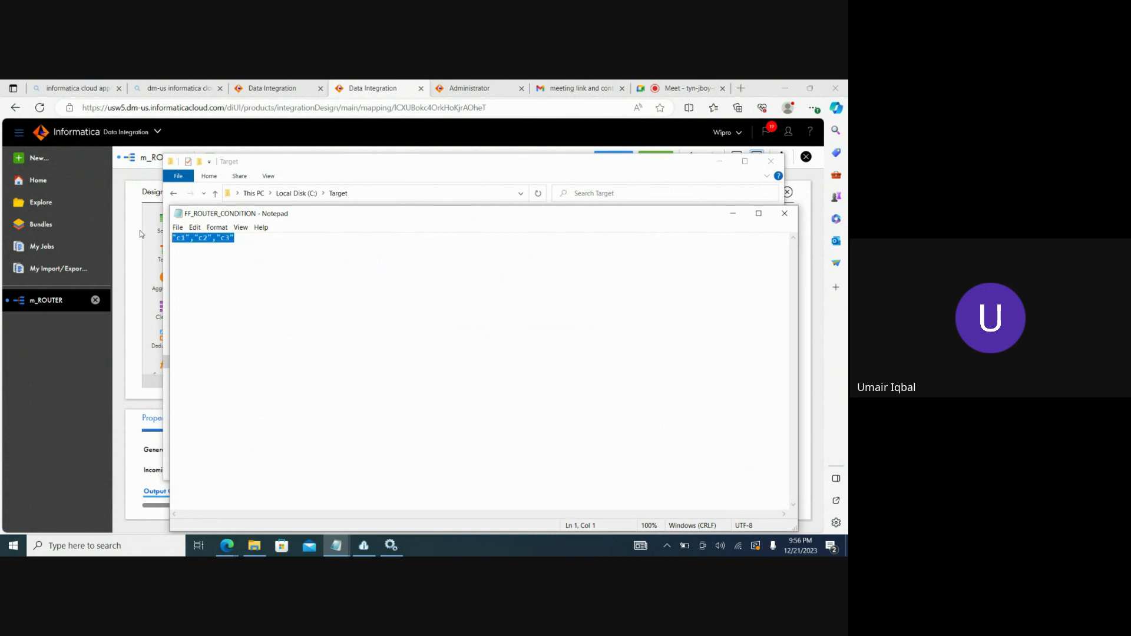
{"action": "left_click", "coordinate": [785, 214]}
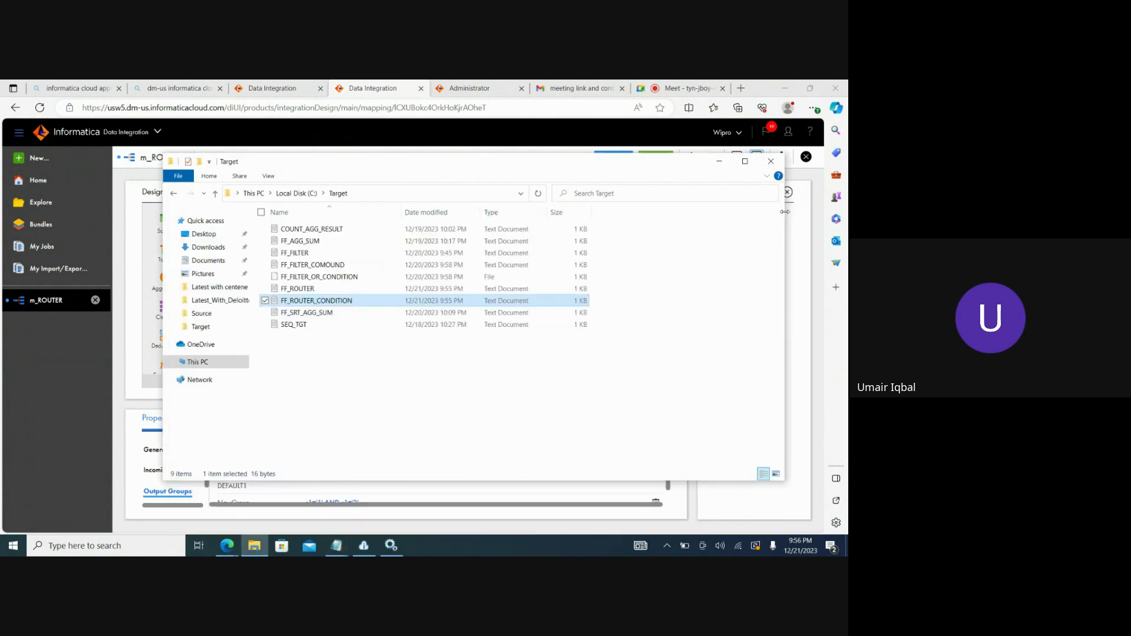
{"action": "left_click", "coordinate": [719, 161]}
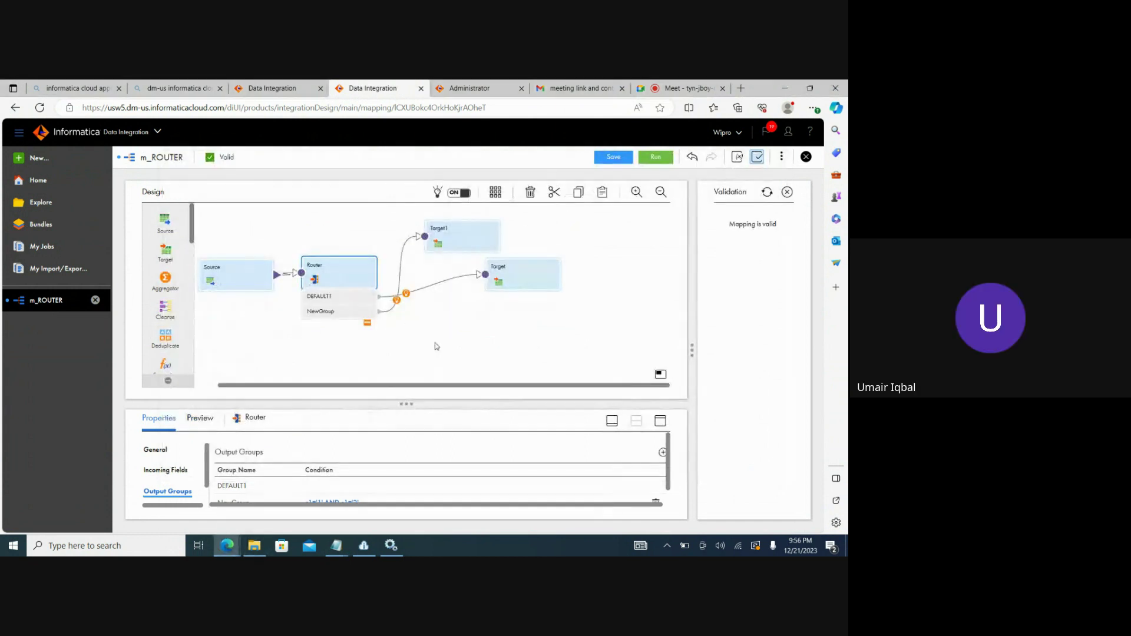
Open the Router's NewGroup filter condition and set the operator of its second c1 condition, value 2, to >=
{"action": "left_click_drag", "start_coordinate": [395, 404], "coordinate": [395, 326]}
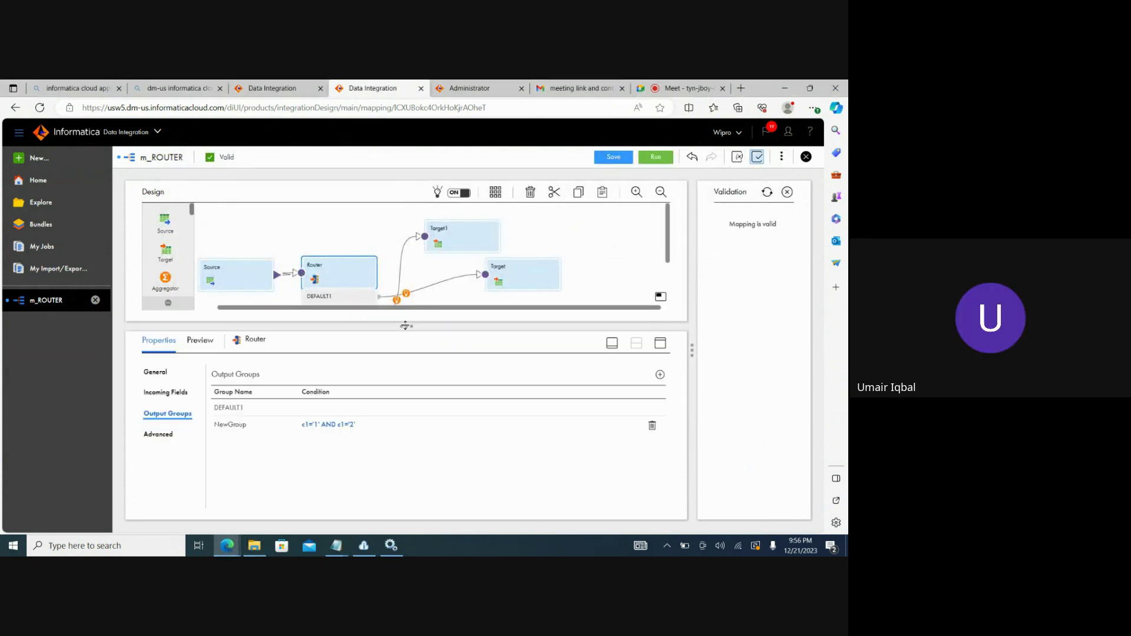
{"action": "left_click", "coordinate": [333, 430]}
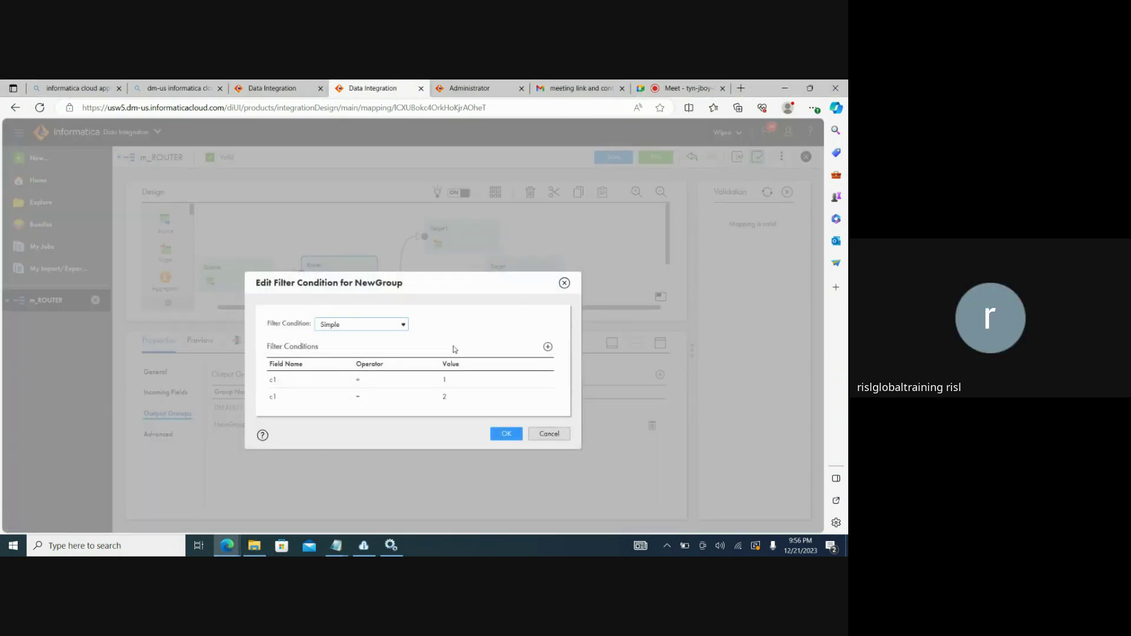
{"action": "left_click", "coordinate": [305, 403]}
{"action": "left_click", "coordinate": [323, 400]}
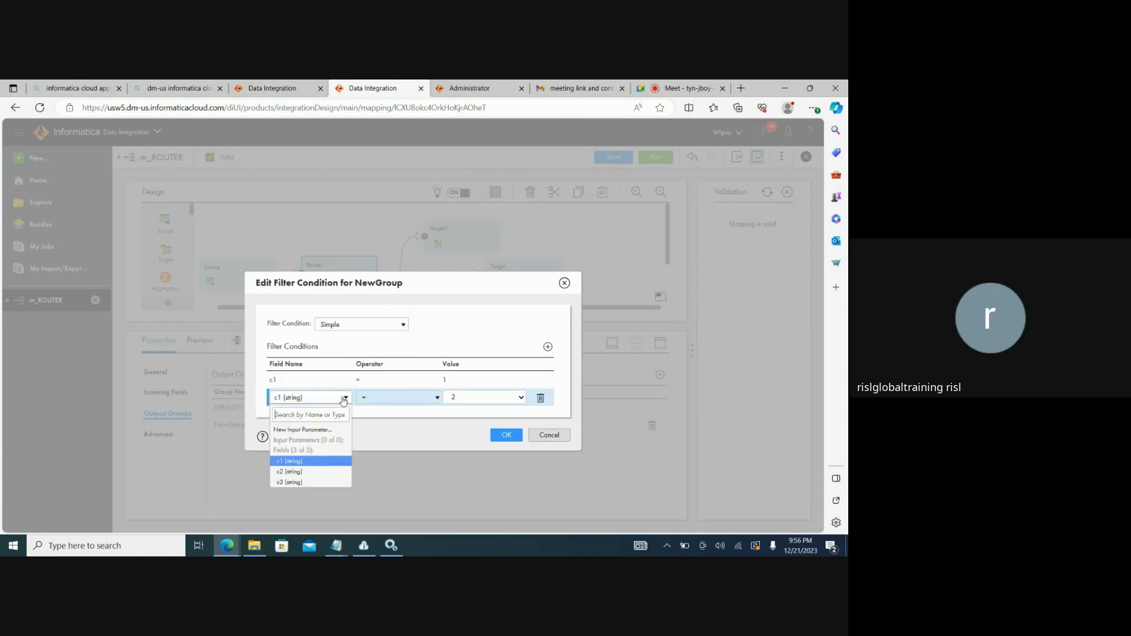
{"action": "left_click", "coordinate": [296, 472]}
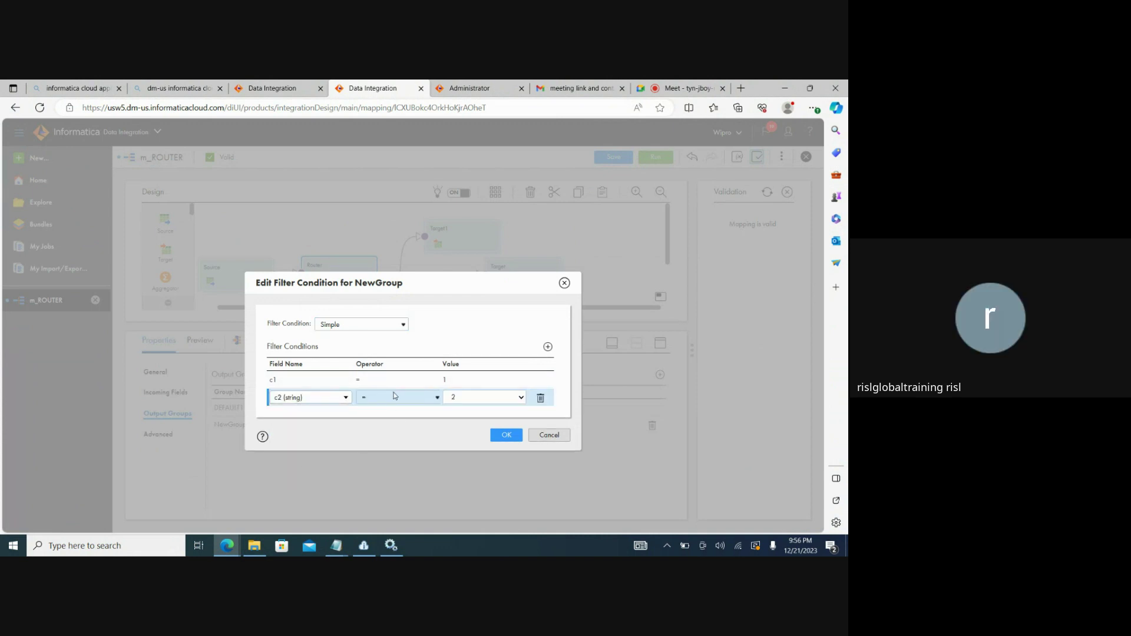
{"action": "left_click", "coordinate": [340, 402]}
{"action": "left_click", "coordinate": [293, 461]}
{"action": "left_click", "coordinate": [428, 402]}
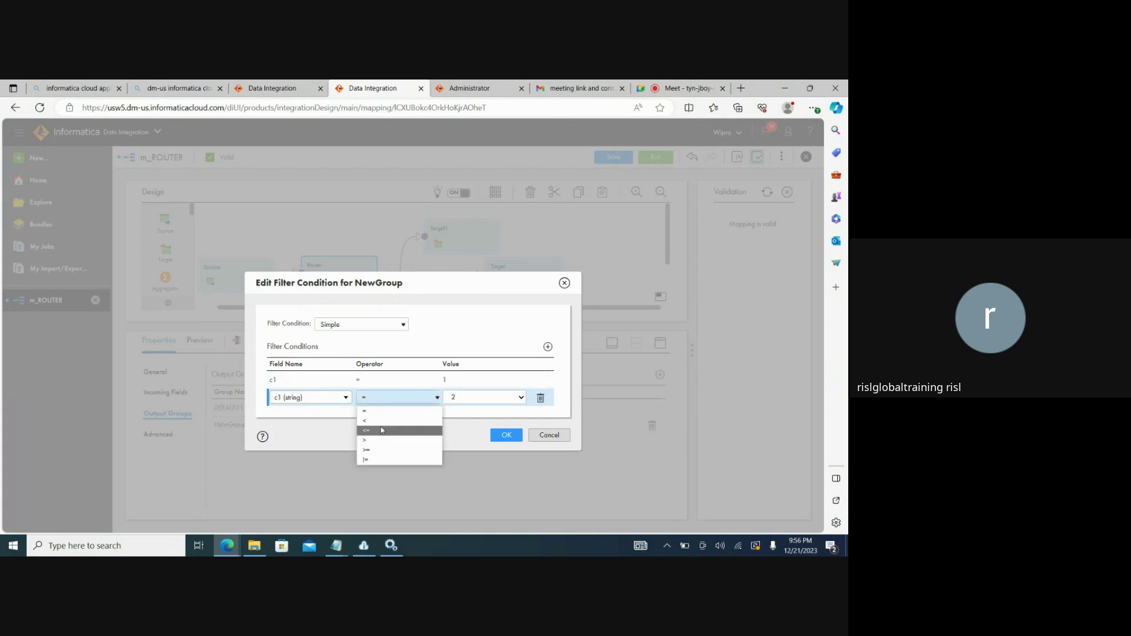
{"action": "left_click", "coordinate": [373, 451]}
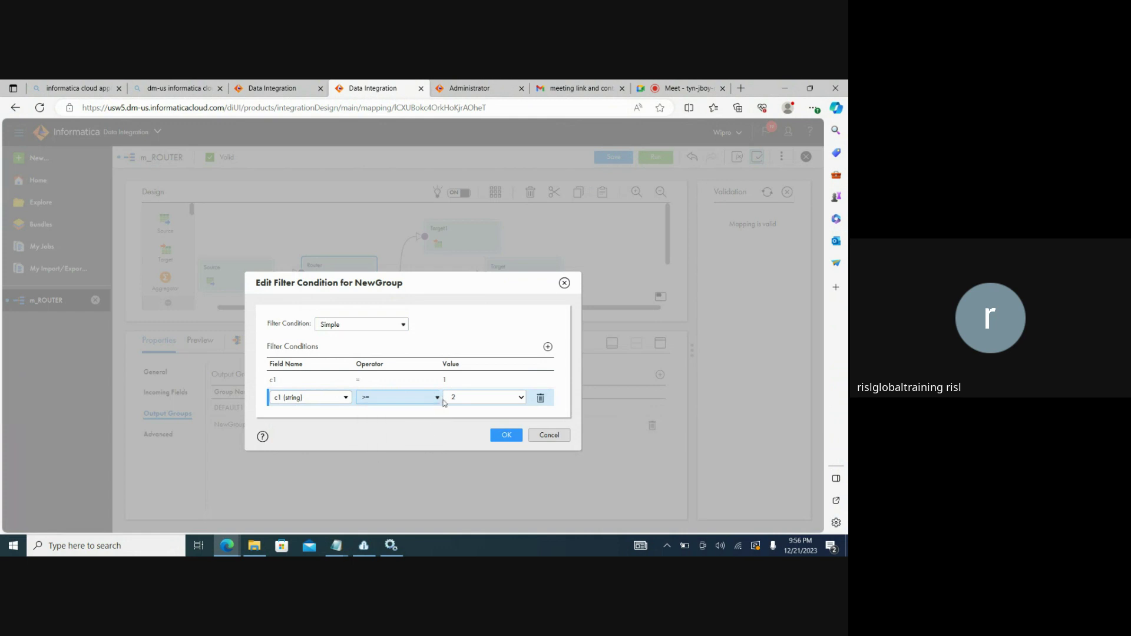
Set NewGroup's two filter conditions to c1 >= 1 and c1 <= 2, and apply them
{"action": "left_click", "coordinate": [412, 381]}
{"action": "left_click", "coordinate": [437, 381]}
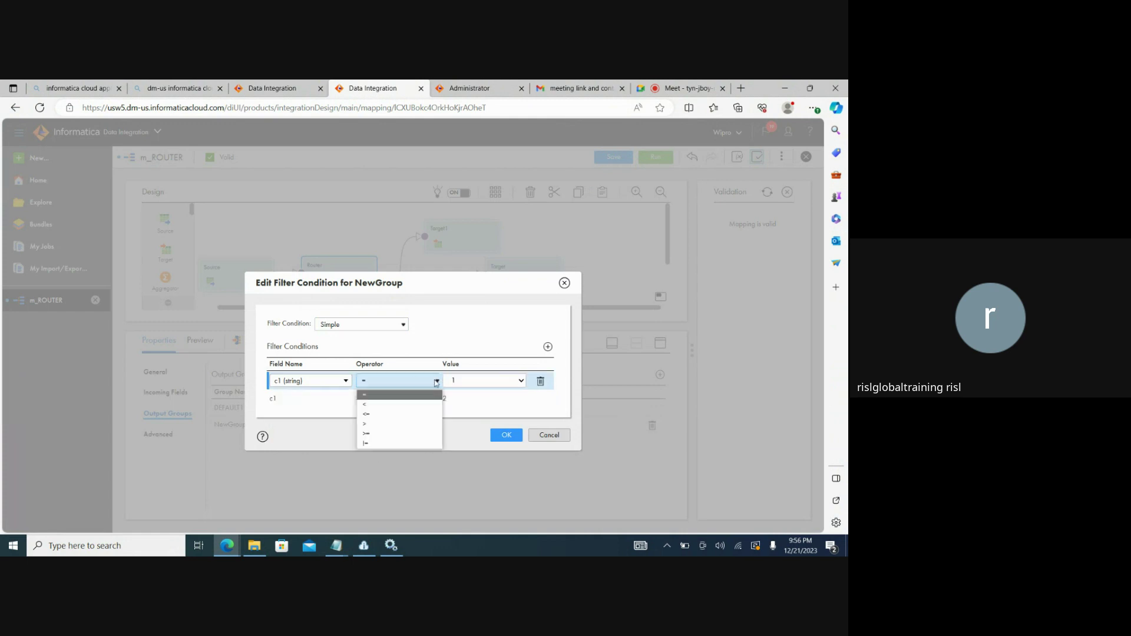
{"action": "left_click", "coordinate": [394, 433]}
{"action": "left_click", "coordinate": [433, 399]}
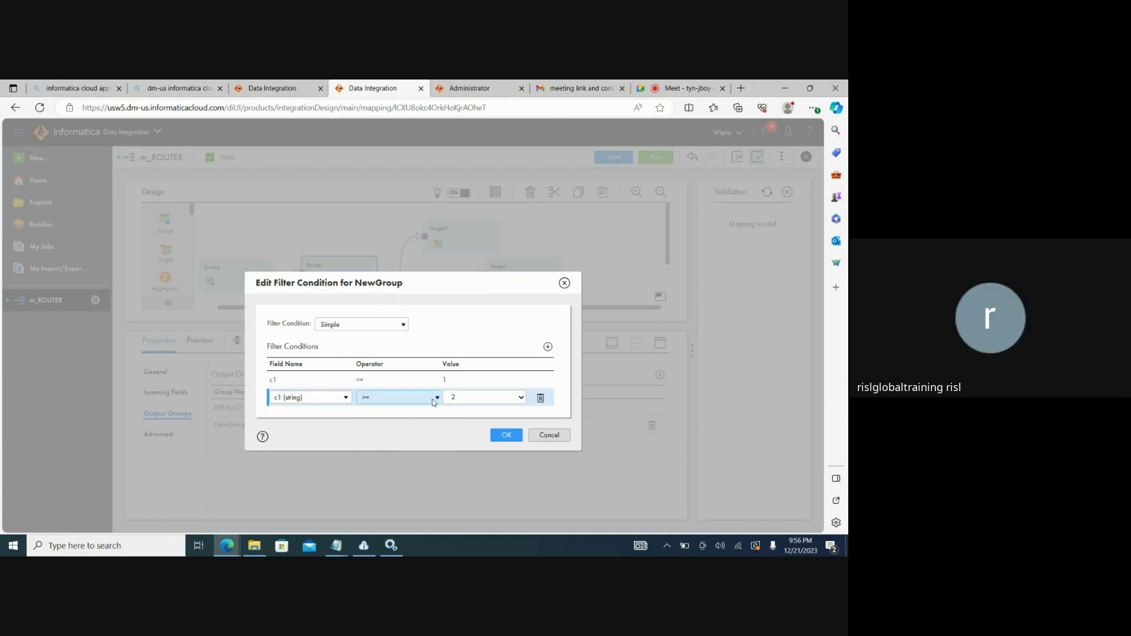
{"action": "left_click", "coordinate": [436, 397]}
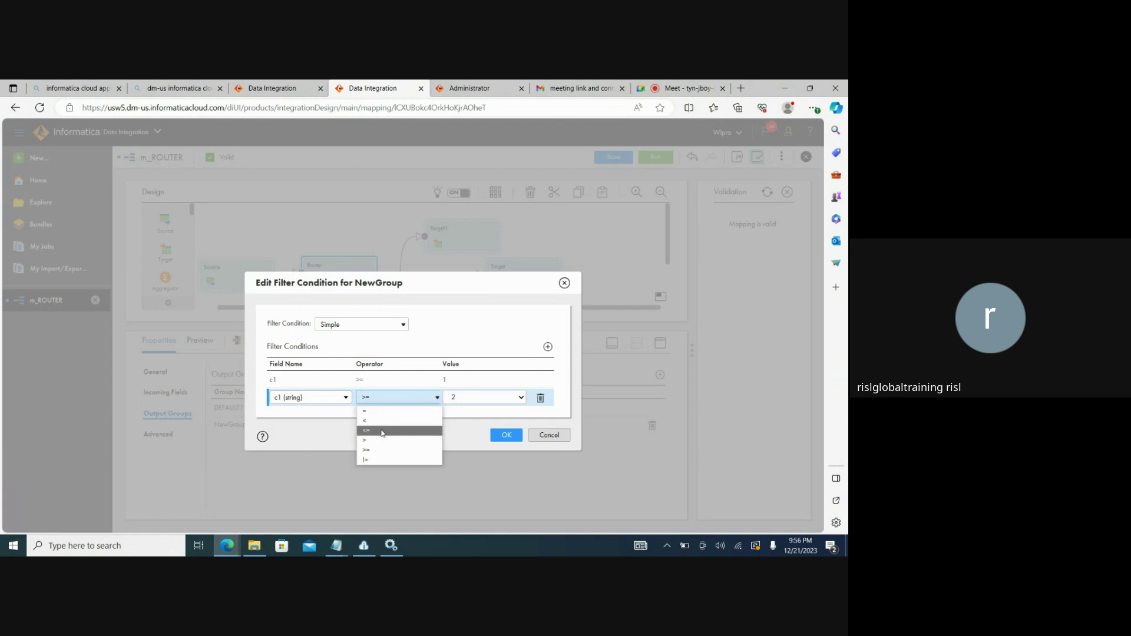
{"action": "left_click", "coordinate": [410, 430]}
{"action": "left_click", "coordinate": [504, 435]}
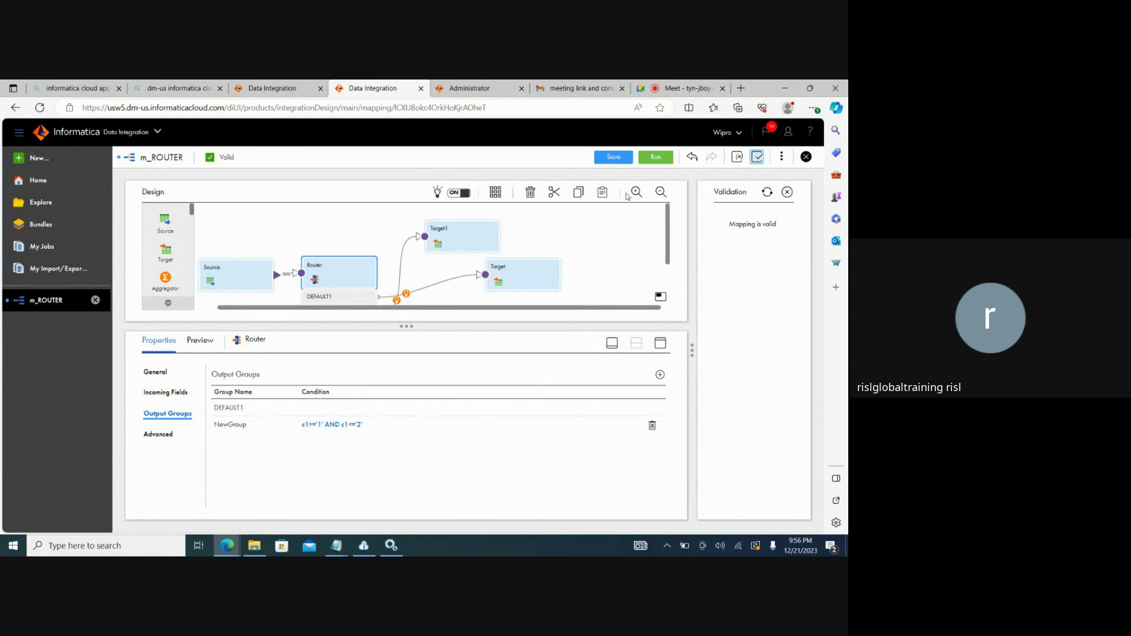
Save and run the m_ROUTER mapping with the range condition, and refresh its job status in My Jobs
{"action": "left_click", "coordinate": [604, 160]}
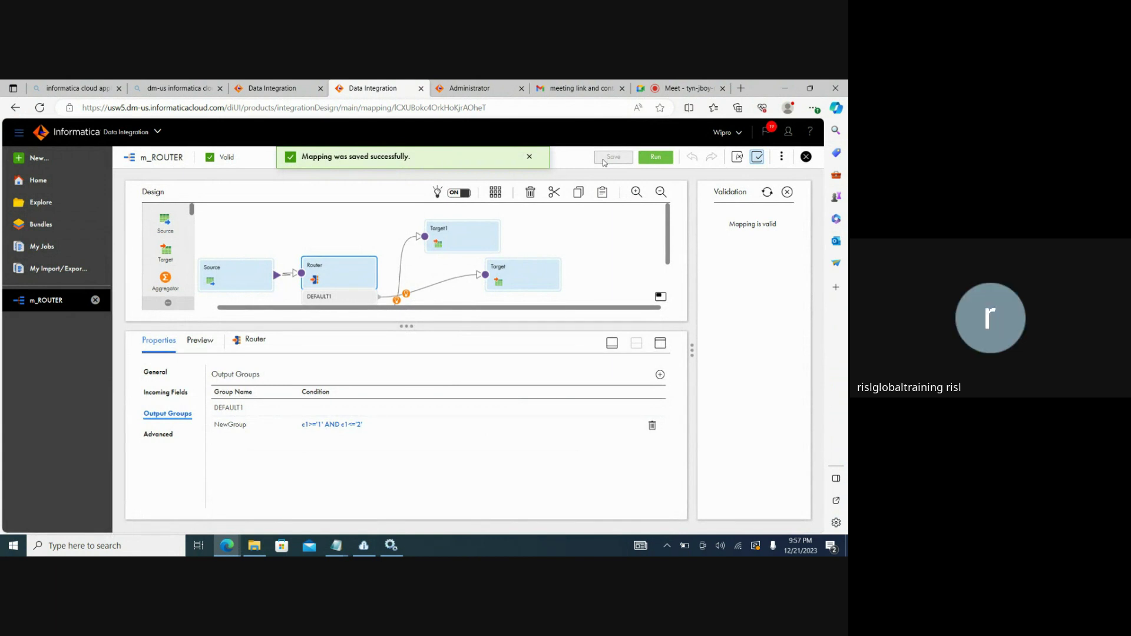
{"action": "left_click", "coordinate": [655, 157]}
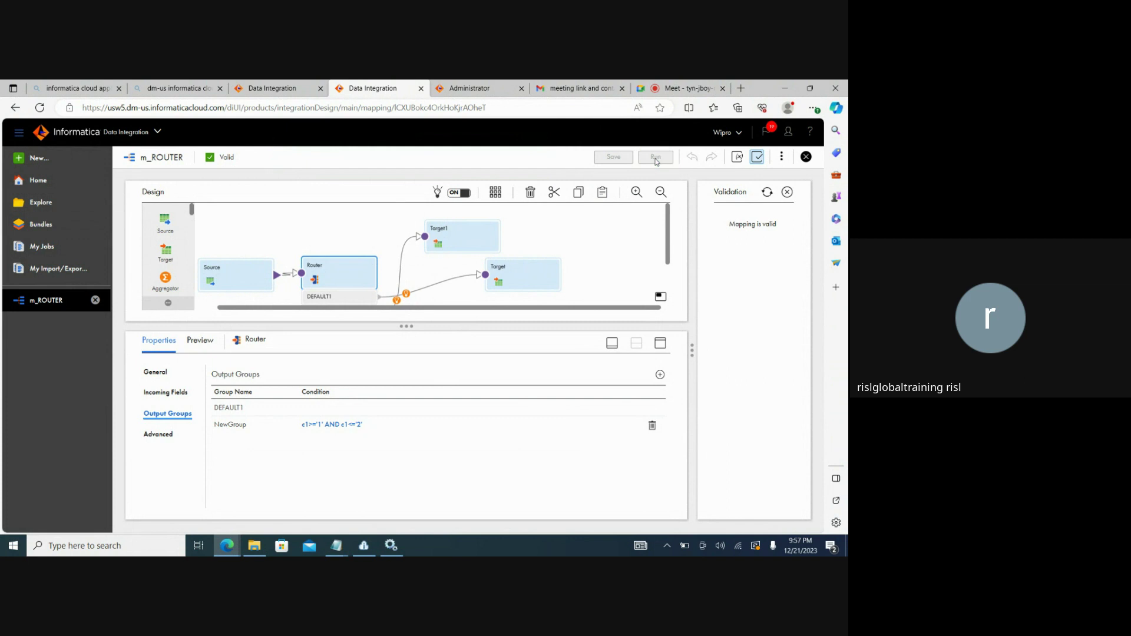
{"action": "left_click", "coordinate": [46, 250]}
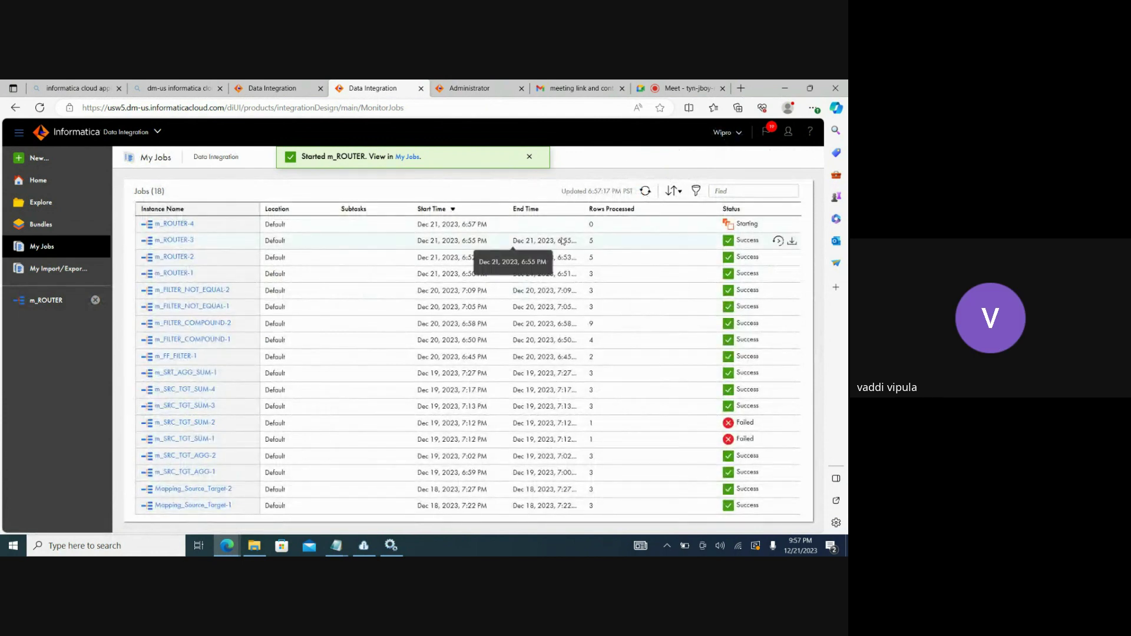
{"action": "left_click", "coordinate": [646, 192]}
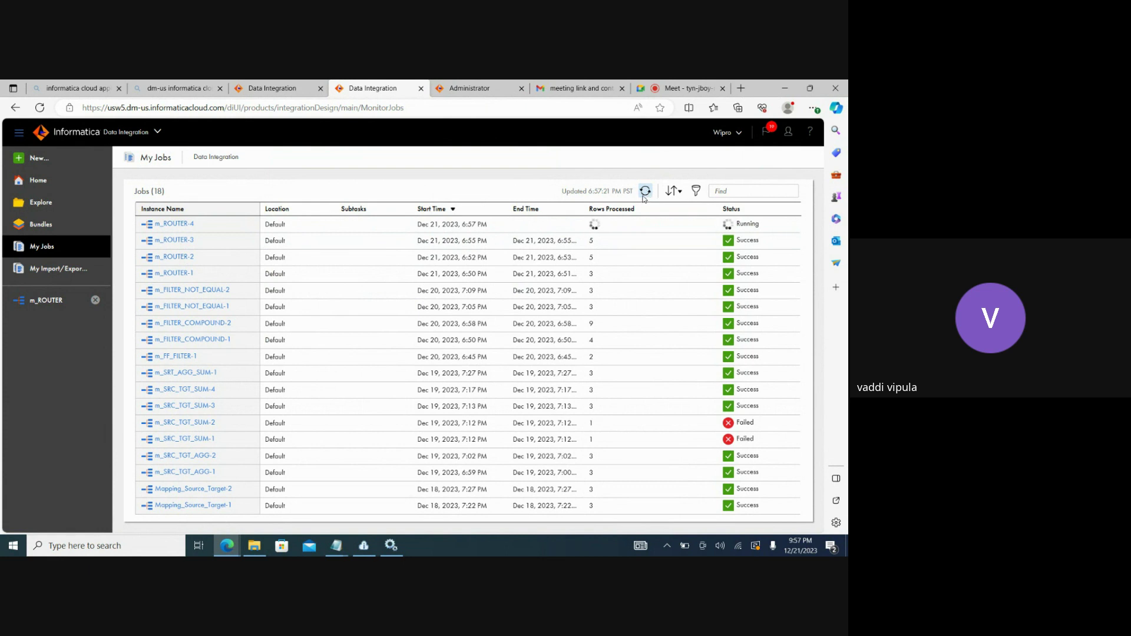
{"action": "left_click", "coordinate": [643, 197]}
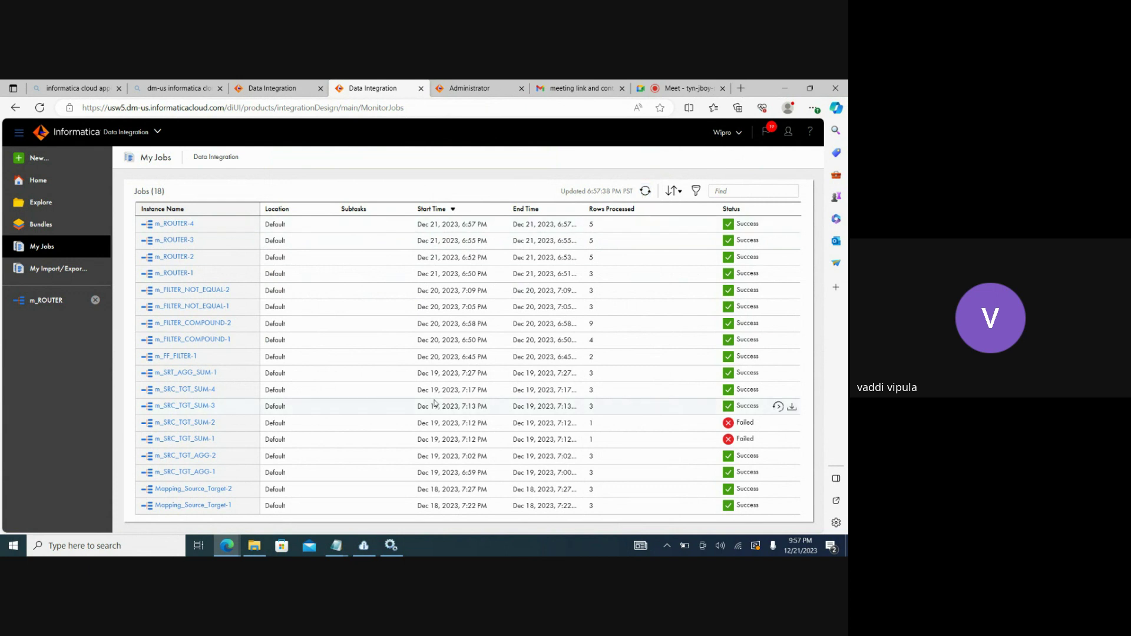
Check the rows written to FF_ROUTER_CONDITION in the Target folder, and close the file
{"action": "left_click", "coordinate": [254, 545]}
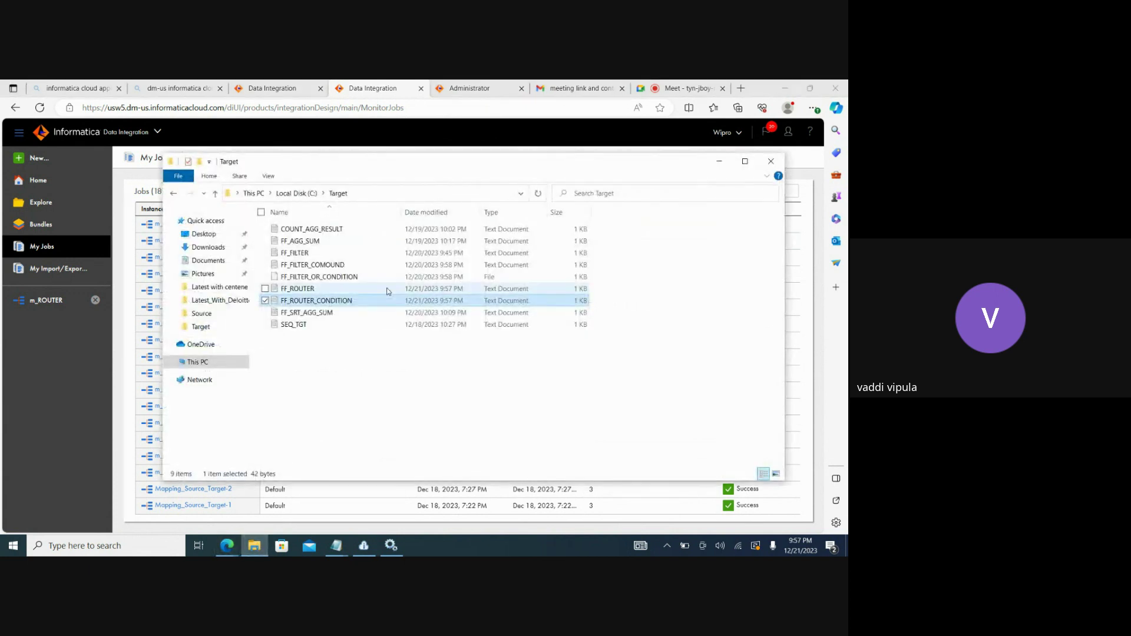
{"action": "double_click", "coordinate": [322, 302]}
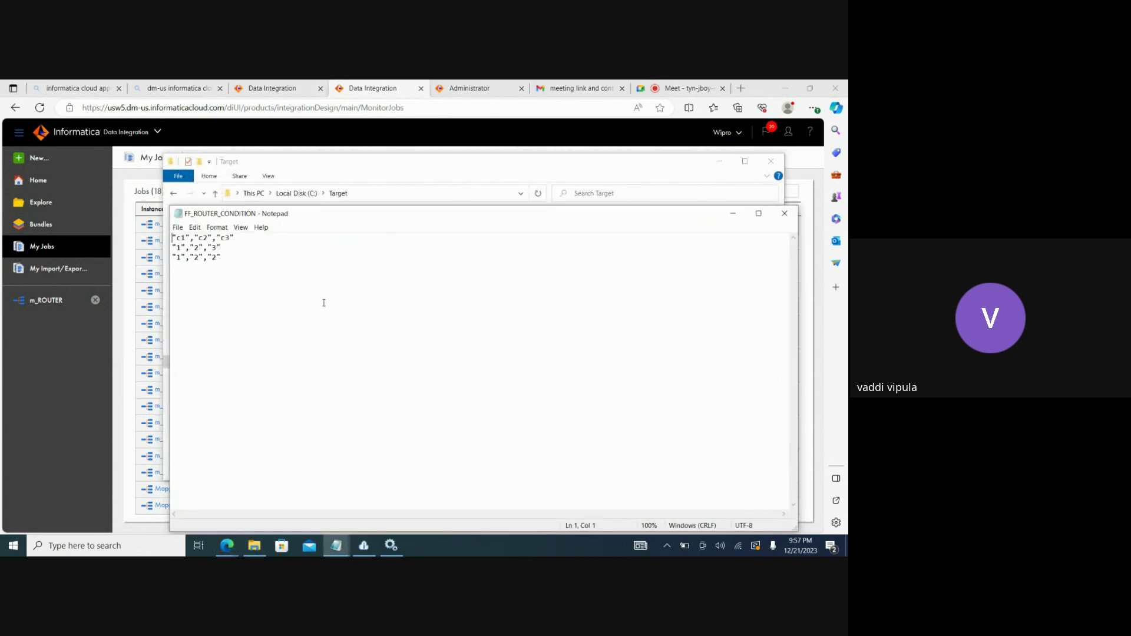
{"action": "left_click_drag", "start_coordinate": [239, 257], "coordinate": [169, 247]}
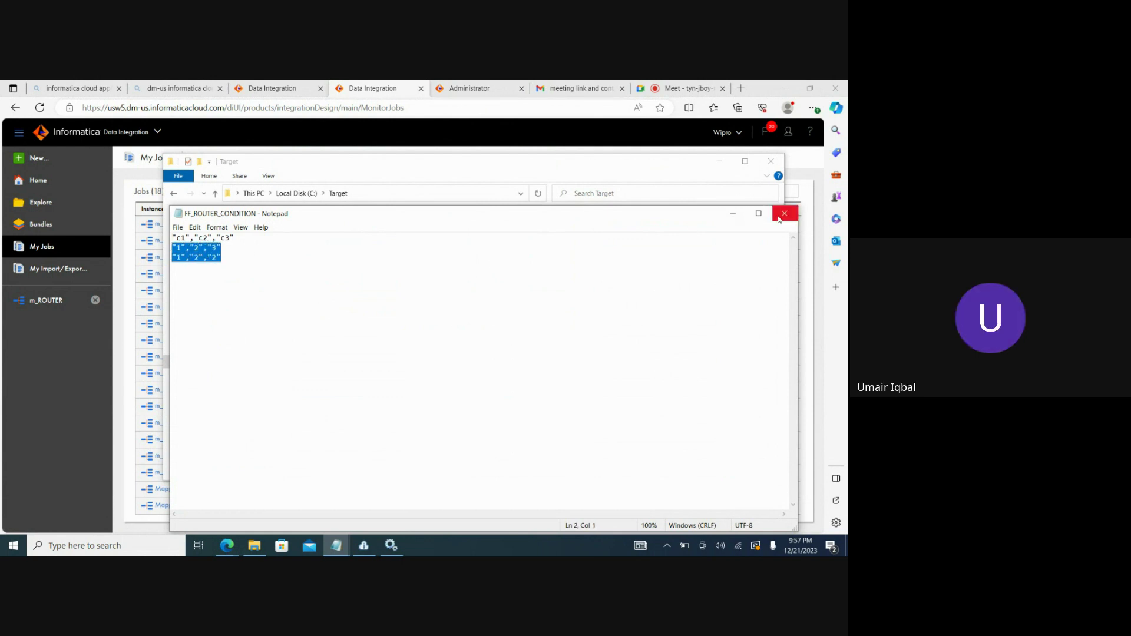
{"action": "left_click", "coordinate": [778, 219]}
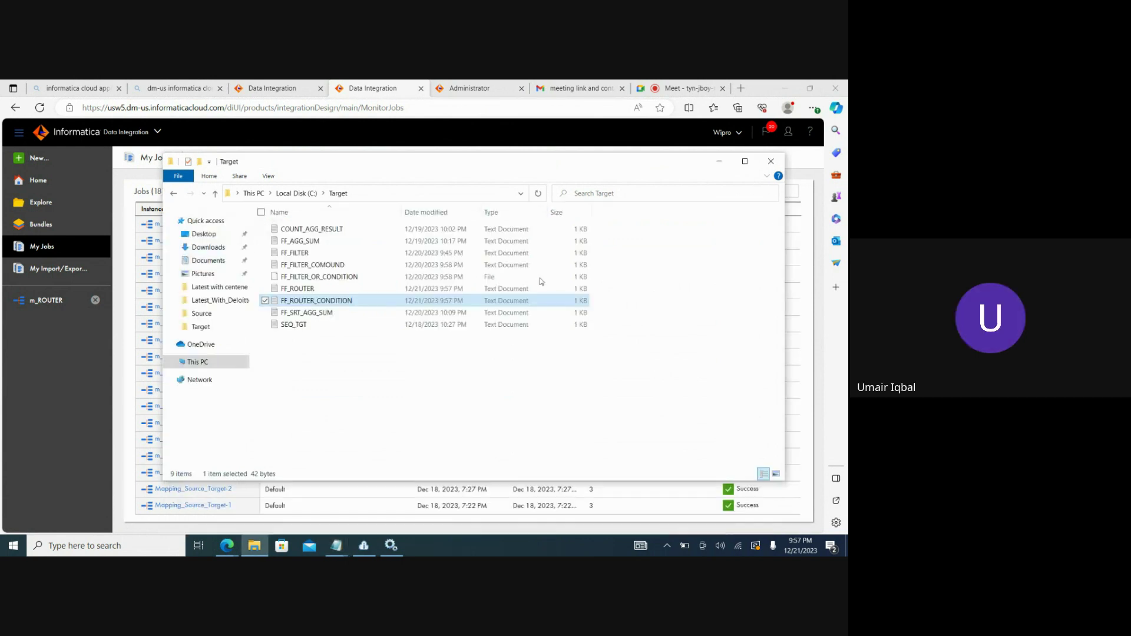
Check the default-group rows in the Target folder's FF_ROUTER file, close it and return to the browser
{"action": "double_click", "coordinate": [351, 287]}
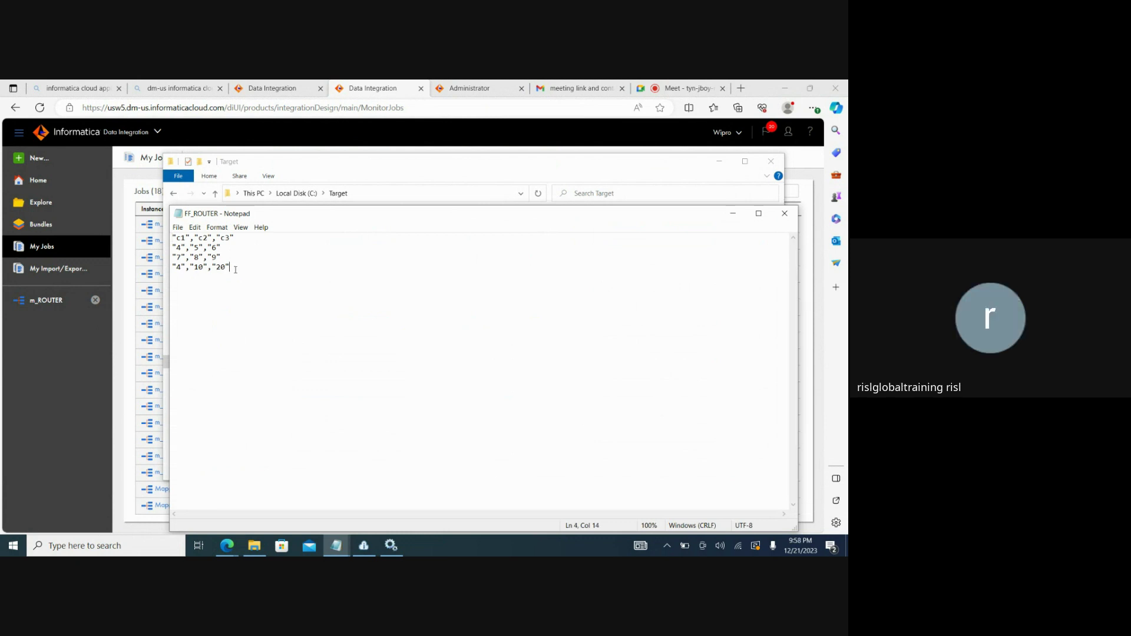
{"action": "left_click_drag", "start_coordinate": [231, 268], "coordinate": [171, 246]}
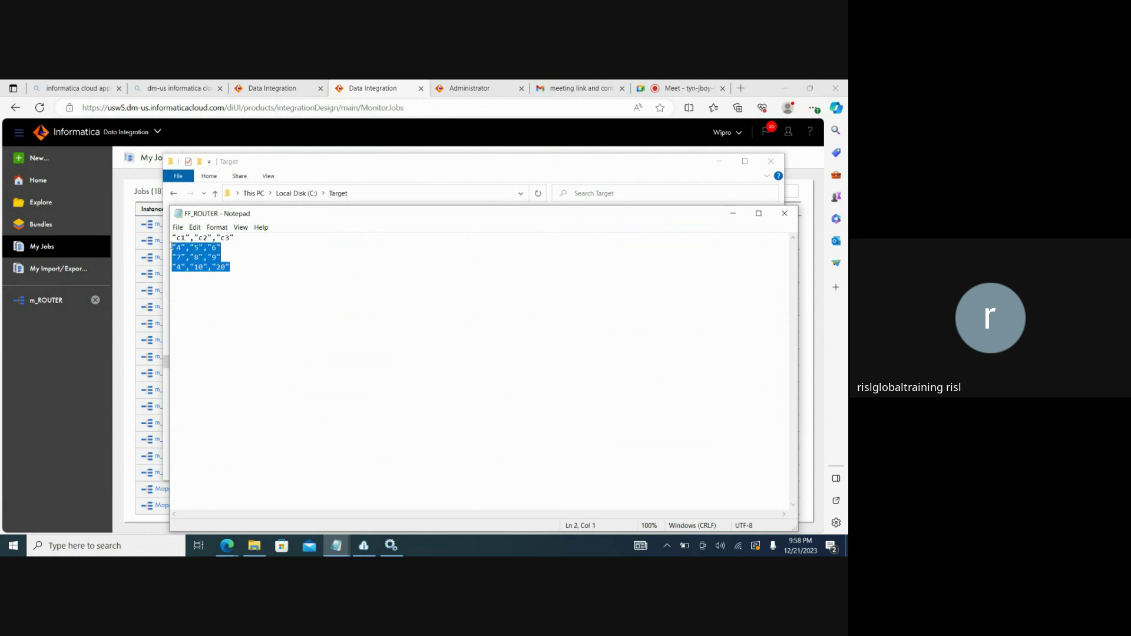
{"action": "left_click", "coordinate": [783, 215]}
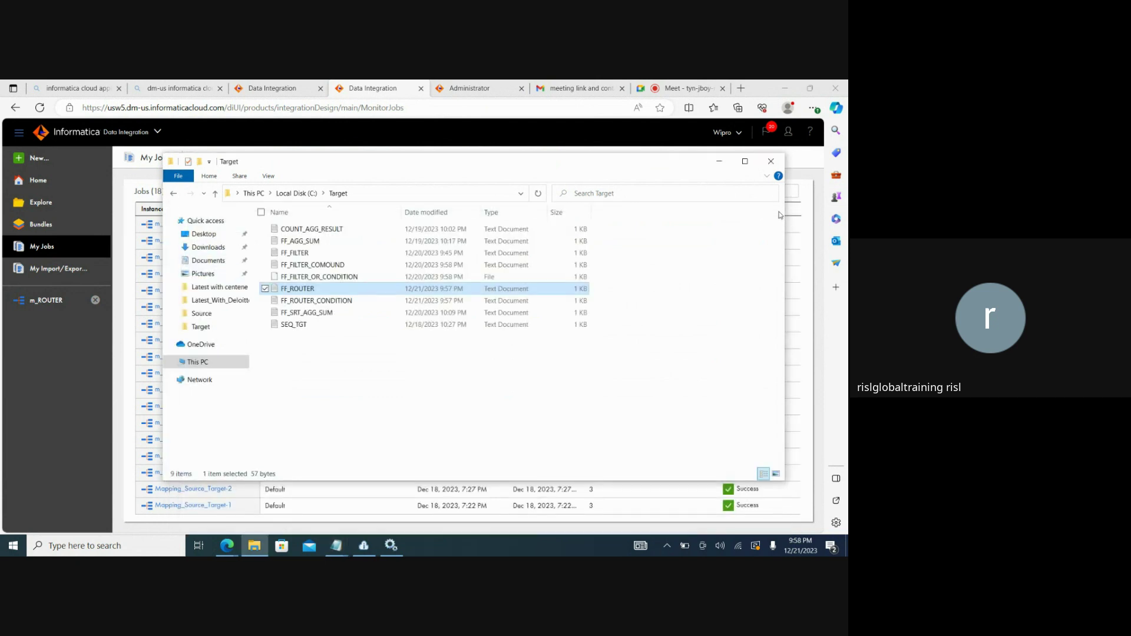
{"action": "left_click", "coordinate": [714, 163]}
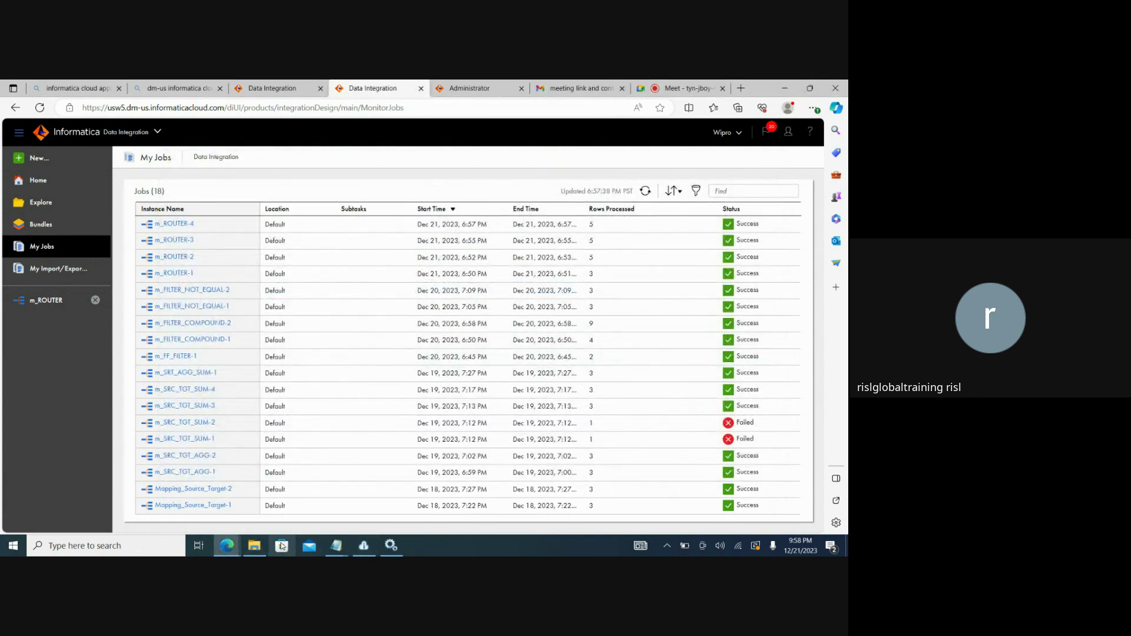
Close the browser tabs for the m_FILTER_NOT_EQUAL mapping, Administrator and the meeting-link e-mail, and return to Data Integration's My Jobs page
{"action": "left_click", "coordinate": [253, 89]}
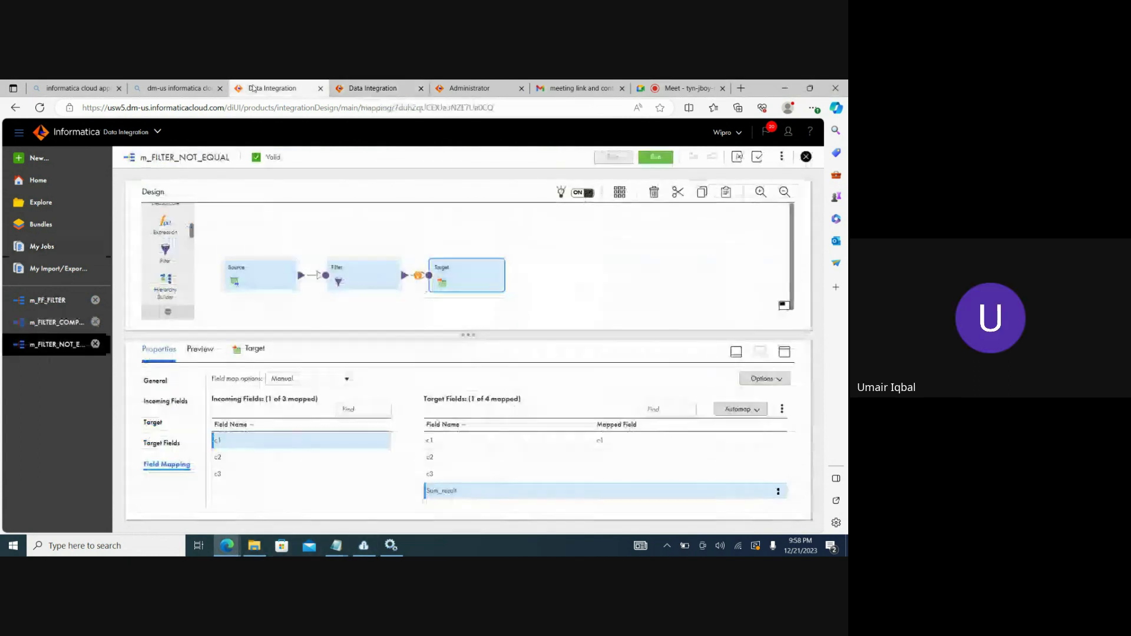
{"action": "left_click", "coordinate": [320, 88]}
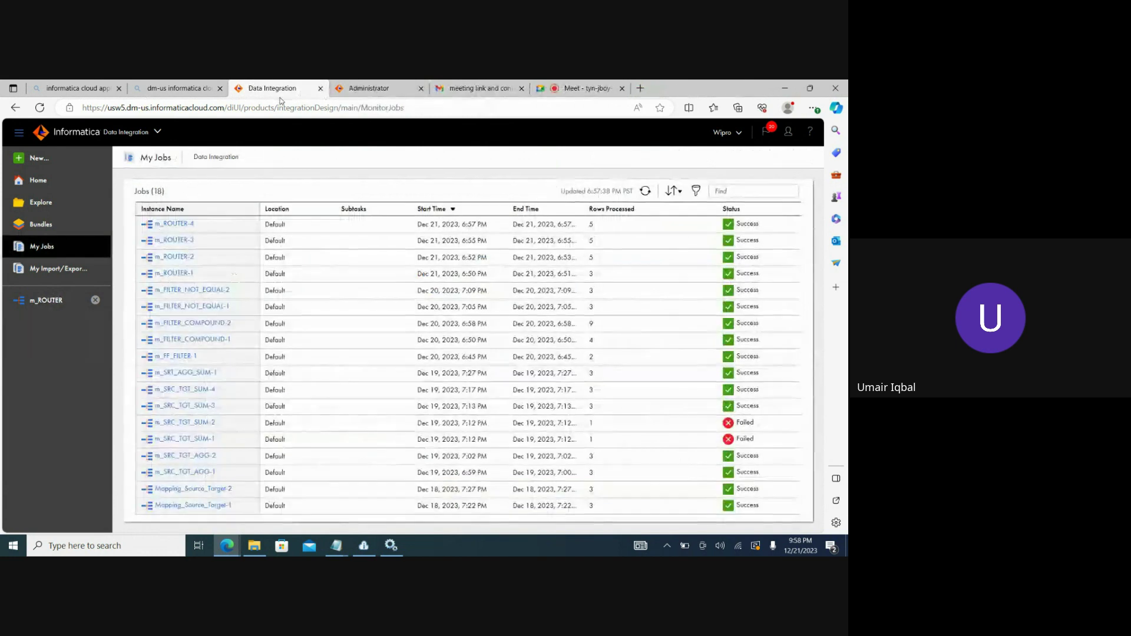
{"action": "left_click", "coordinate": [365, 93]}
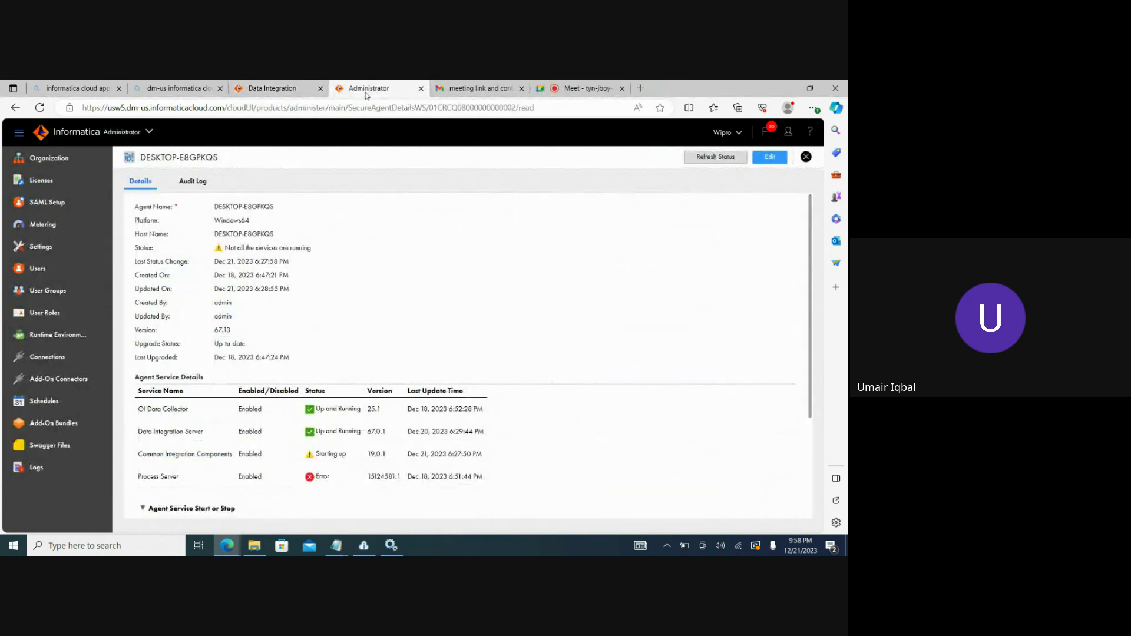
{"action": "left_click", "coordinate": [420, 88]}
{"action": "left_click", "coordinate": [420, 89]}
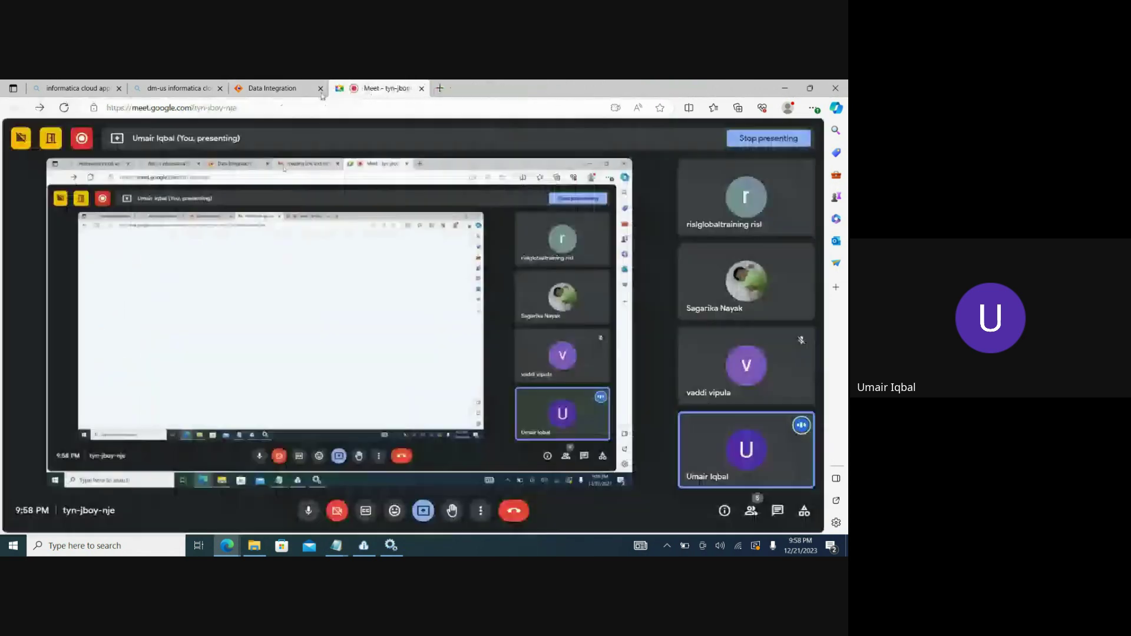
{"action": "left_click", "coordinate": [295, 90]}
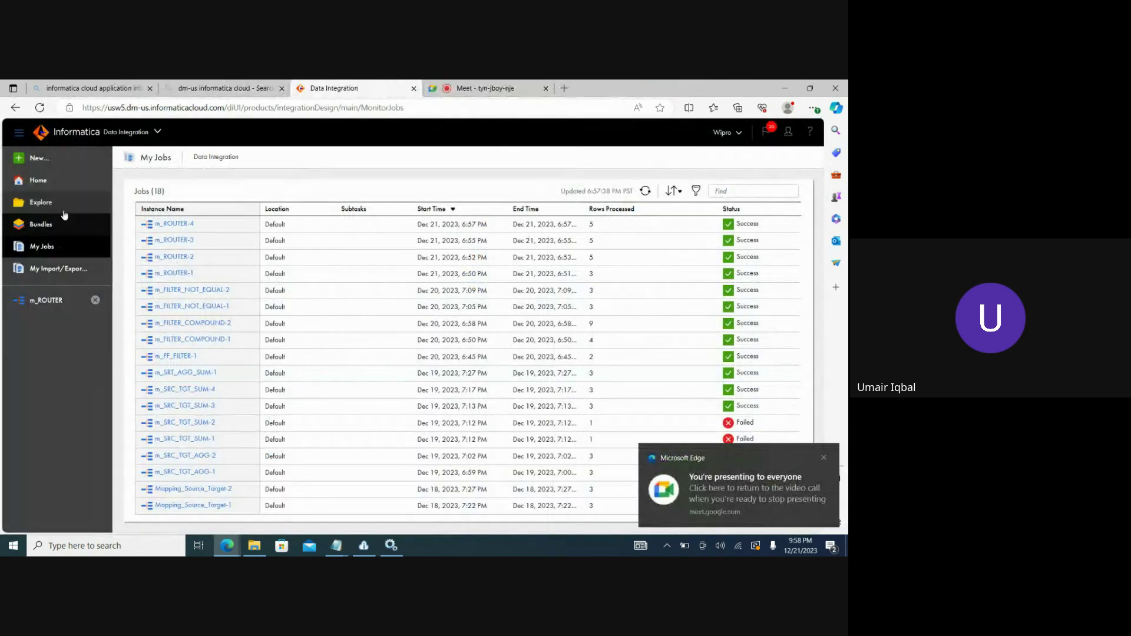
Add a second conditional output group to the m_ROUTER mapping's Router with the simple filter condition c1 = 4
{"action": "left_click", "coordinate": [46, 300]}
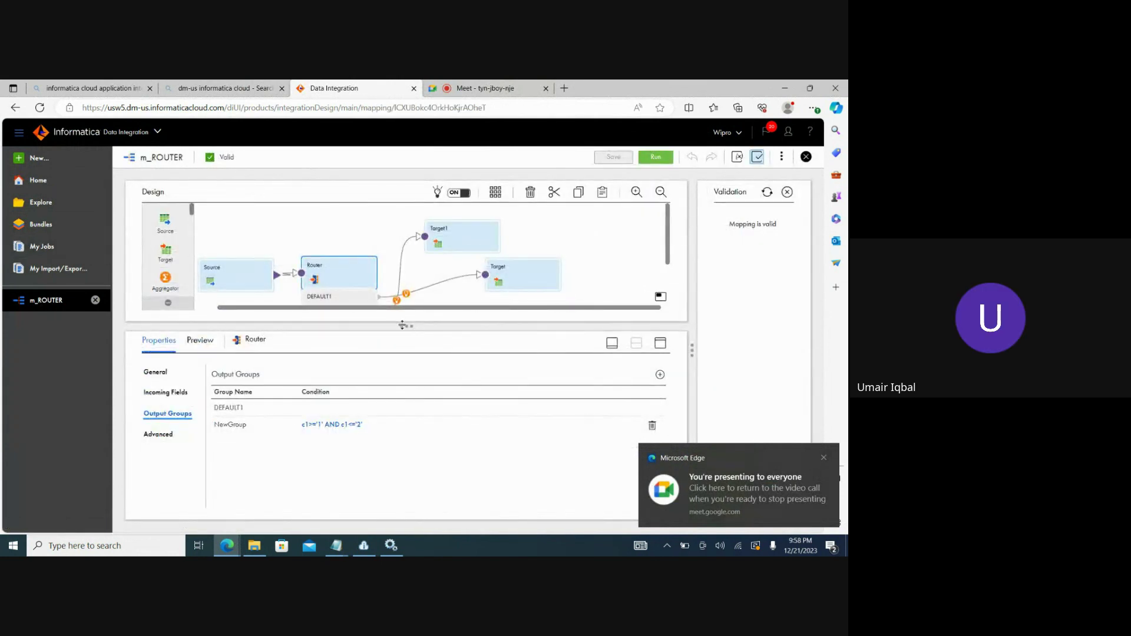
{"action": "left_click_drag", "start_coordinate": [402, 325], "coordinate": [406, 380]}
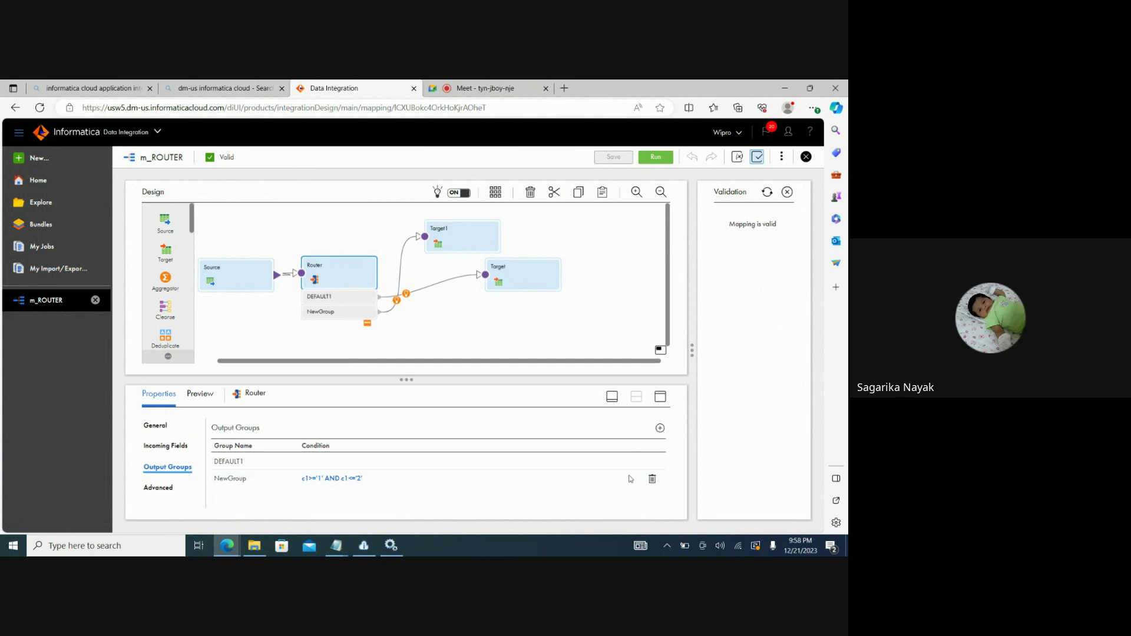
{"action": "left_click", "coordinate": [661, 434]}
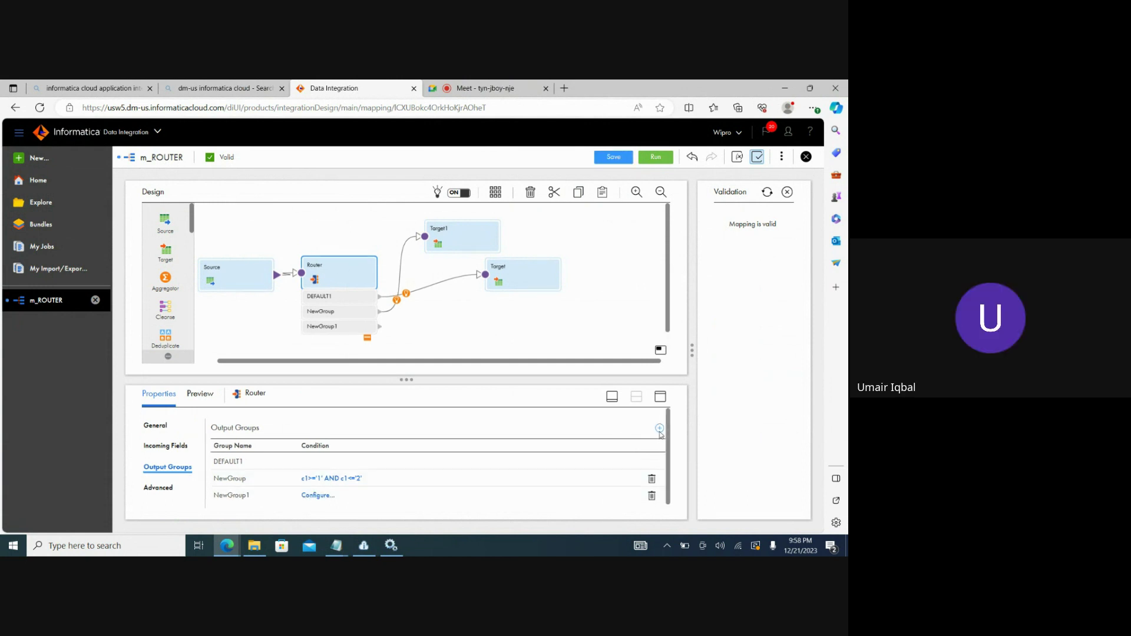
{"action": "left_click", "coordinate": [326, 496]}
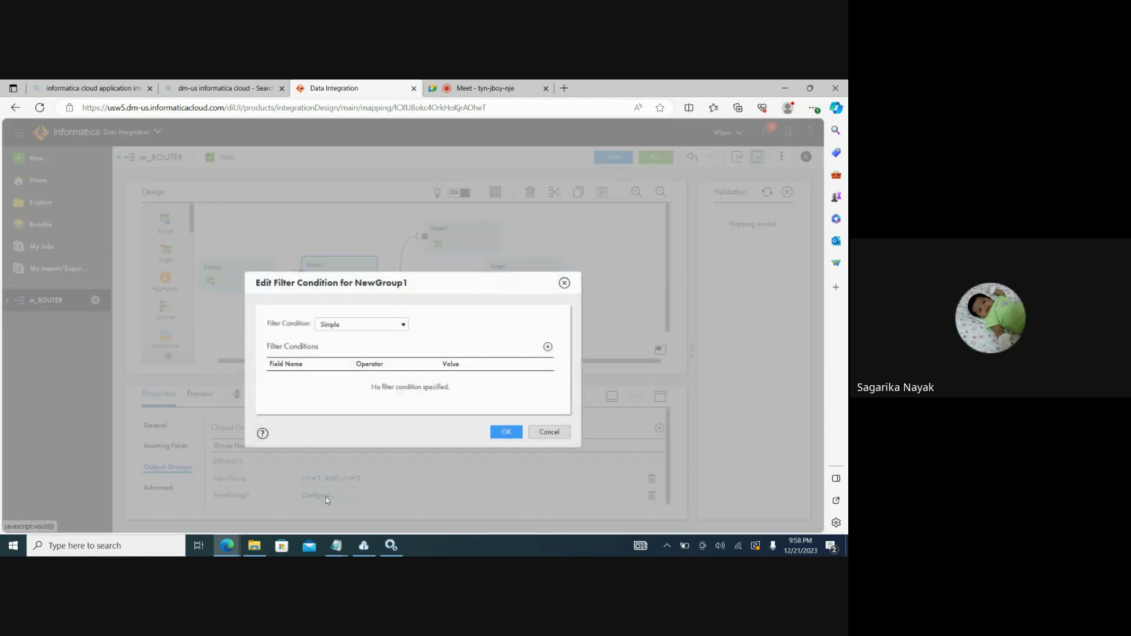
{"action": "left_click", "coordinate": [547, 348]}
{"action": "left_click", "coordinate": [345, 381]}
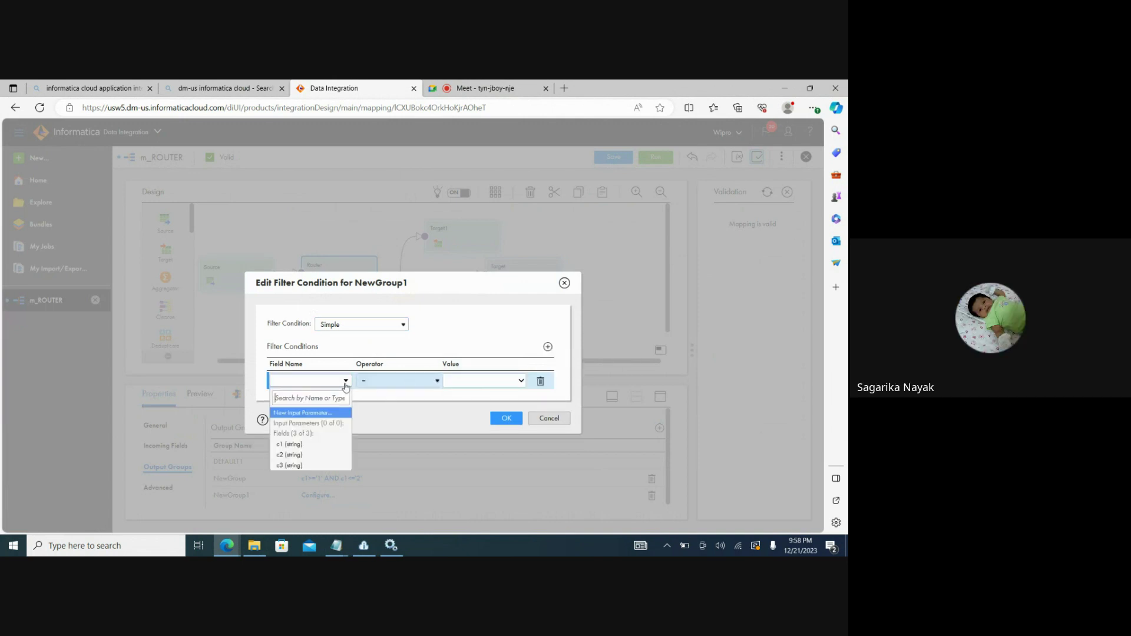
{"action": "left_click", "coordinate": [297, 444]}
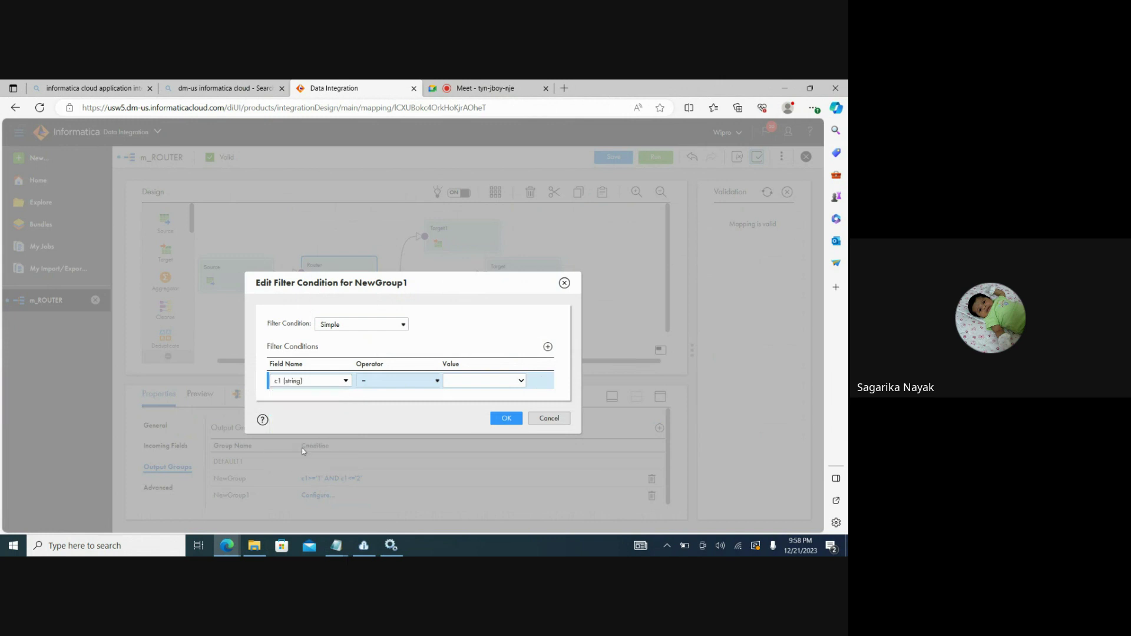
{"action": "left_click", "coordinate": [470, 379]}
{"action": "type", "text": "4"}
{"action": "left_click", "coordinate": [506, 418]}
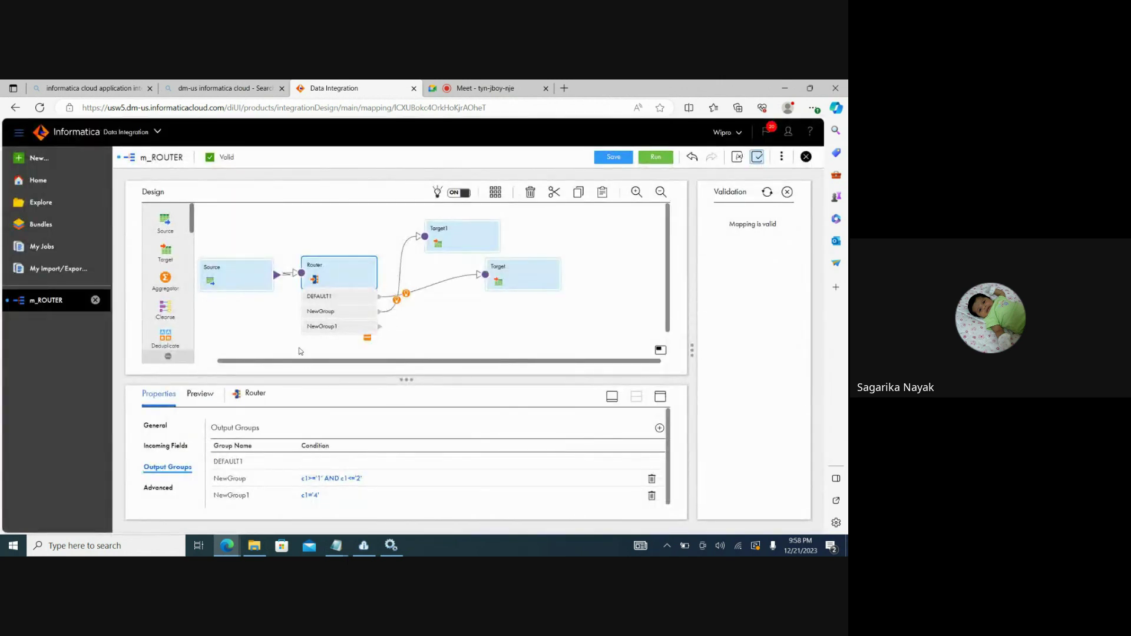
Add a third target below the existing ones, link the Router's NewGroup1 output to it, and save the mapping
{"action": "left_click_drag", "start_coordinate": [169, 242], "coordinate": [439, 340]}
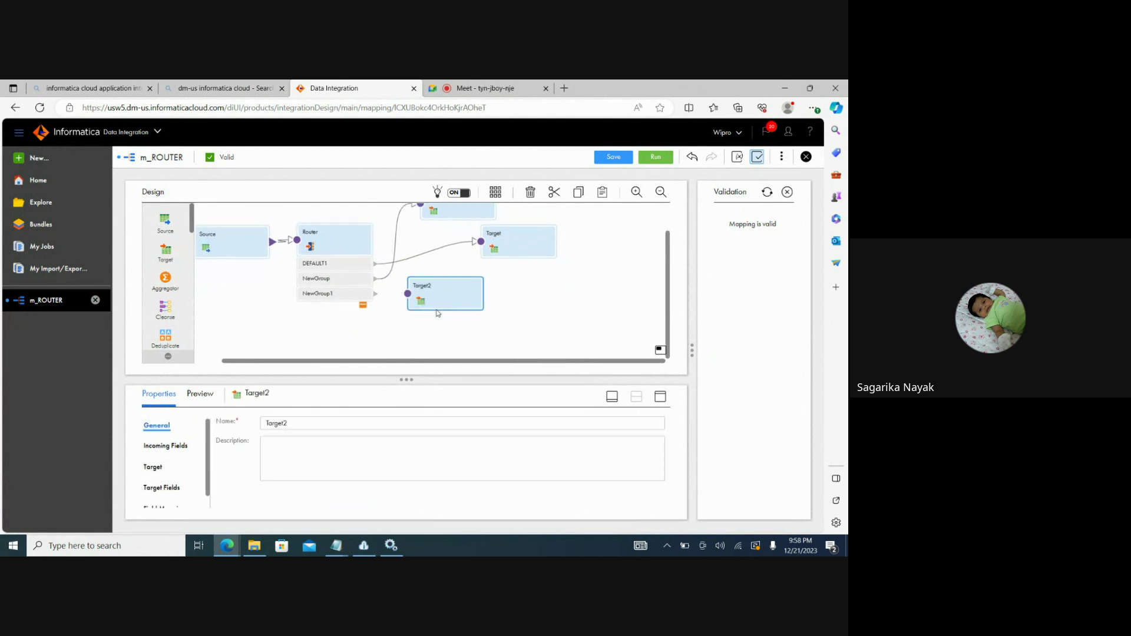
{"action": "left_click_drag", "start_coordinate": [376, 293], "coordinate": [417, 294]}
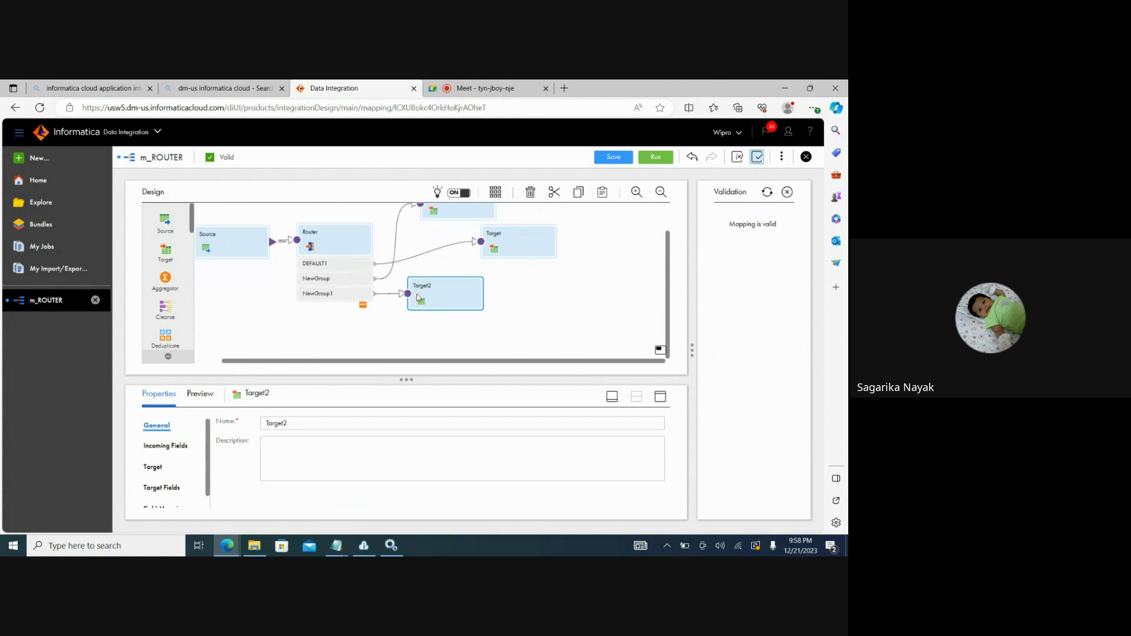
{"action": "left_click", "coordinate": [613, 157]}
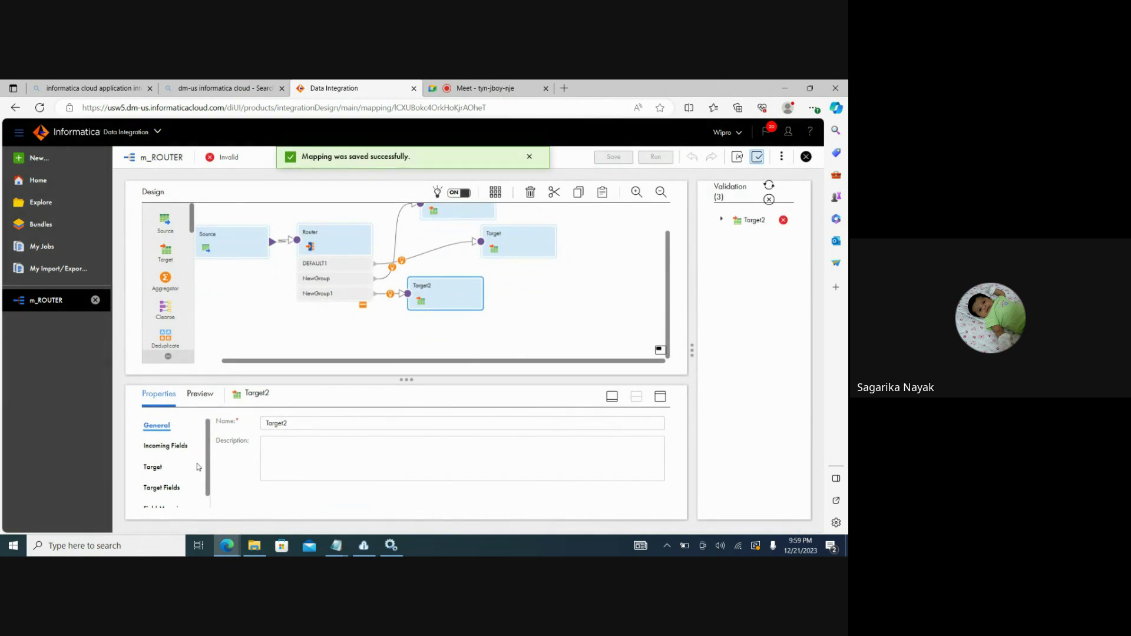
Set the new target's connection to Target_FlatFile
{"action": "left_click", "coordinate": [171, 487]}
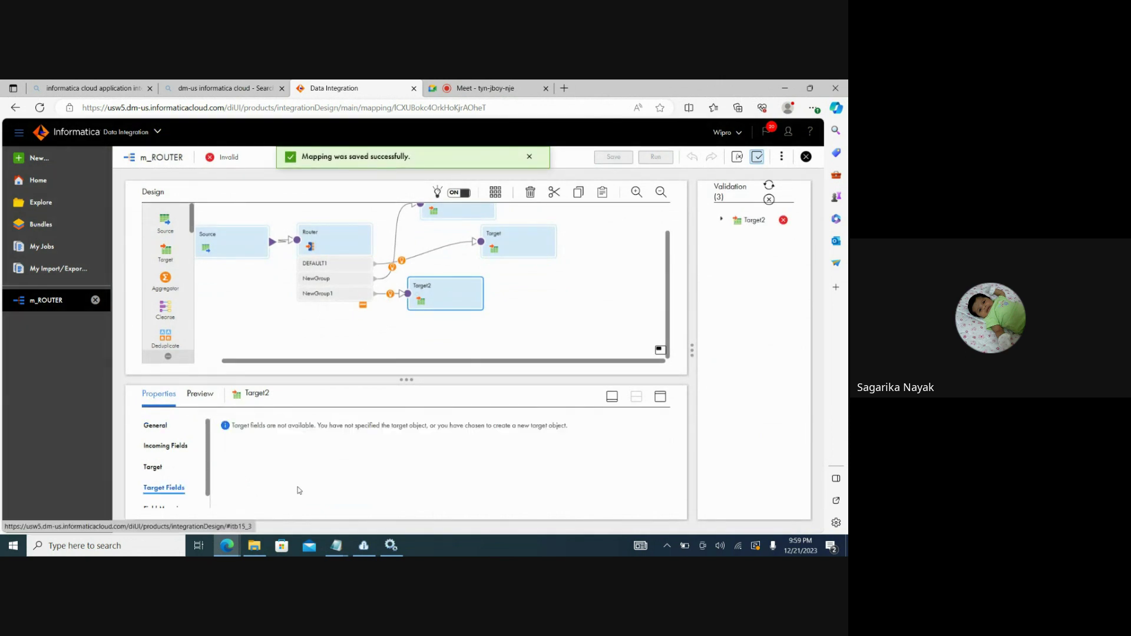
{"action": "left_click", "coordinate": [153, 466]}
{"action": "left_click", "coordinate": [399, 451]}
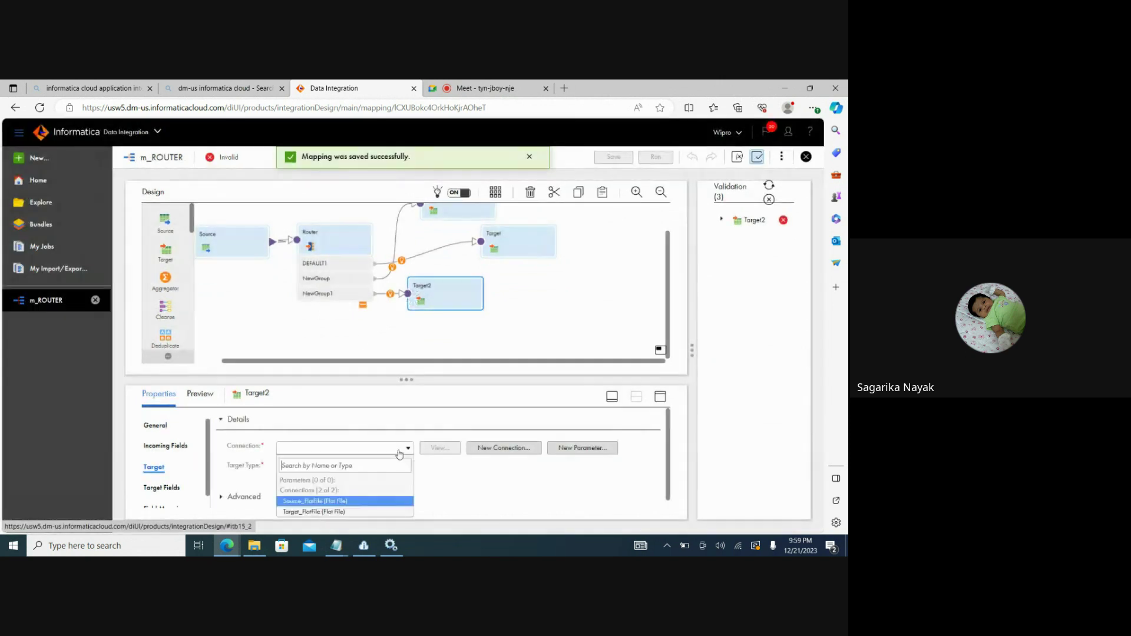
{"action": "left_click", "coordinate": [330, 511]}
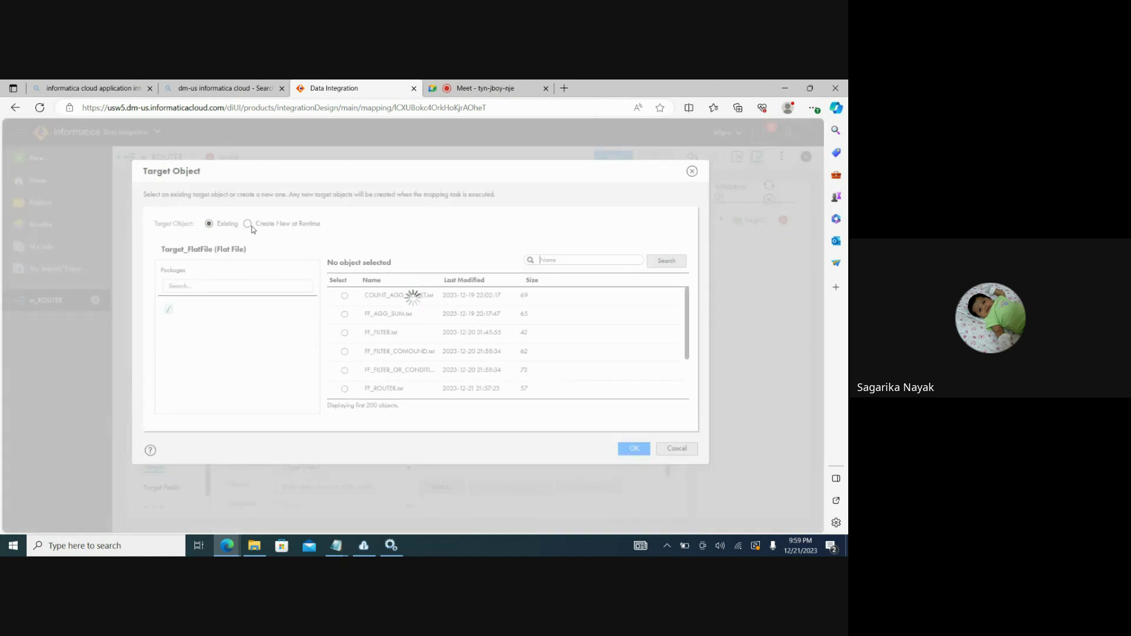
Set the new target's object to be created at runtime with the static file name FF_ROUTER_CNDTN_1.txt
{"action": "left_click", "coordinate": [247, 224]}
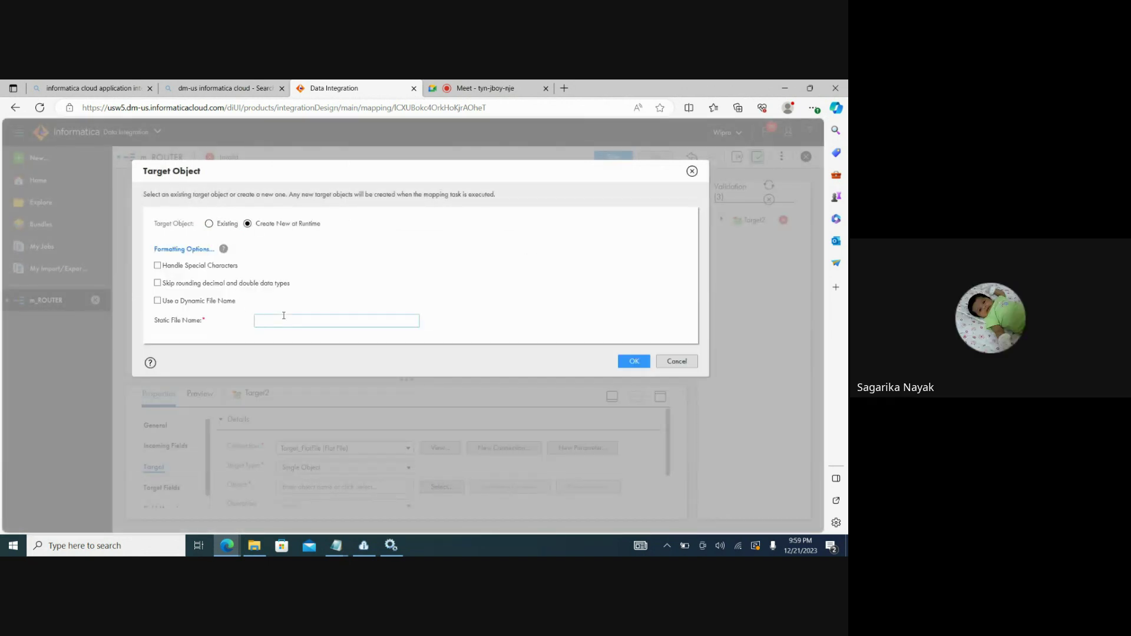
{"action": "type", "text": "FF_"}
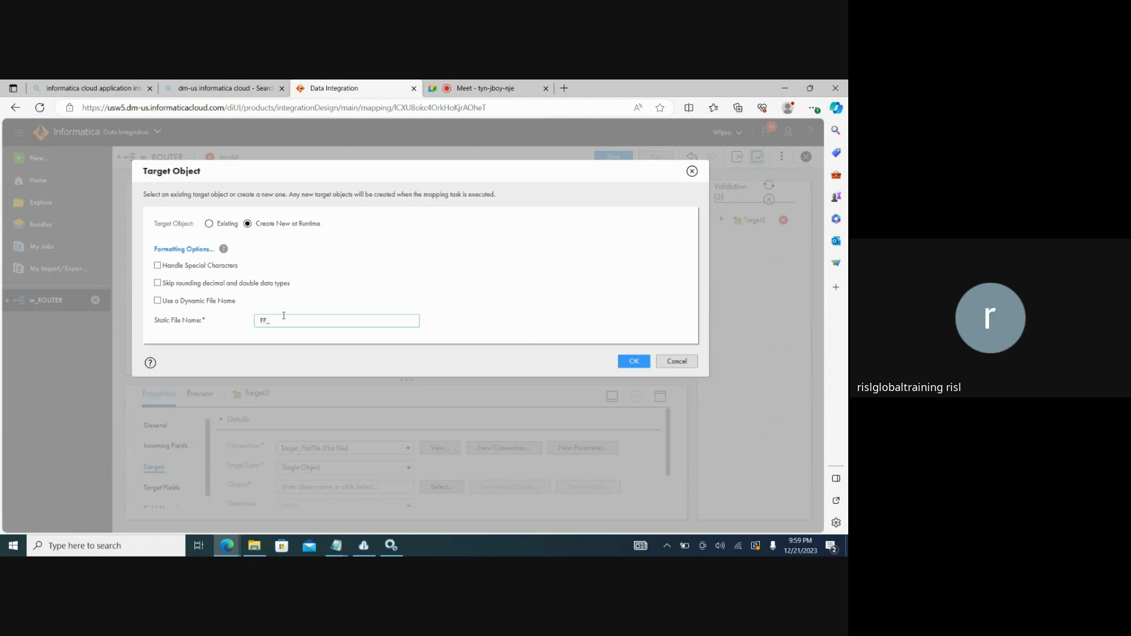
{"action": "type", "text": "OUT"}
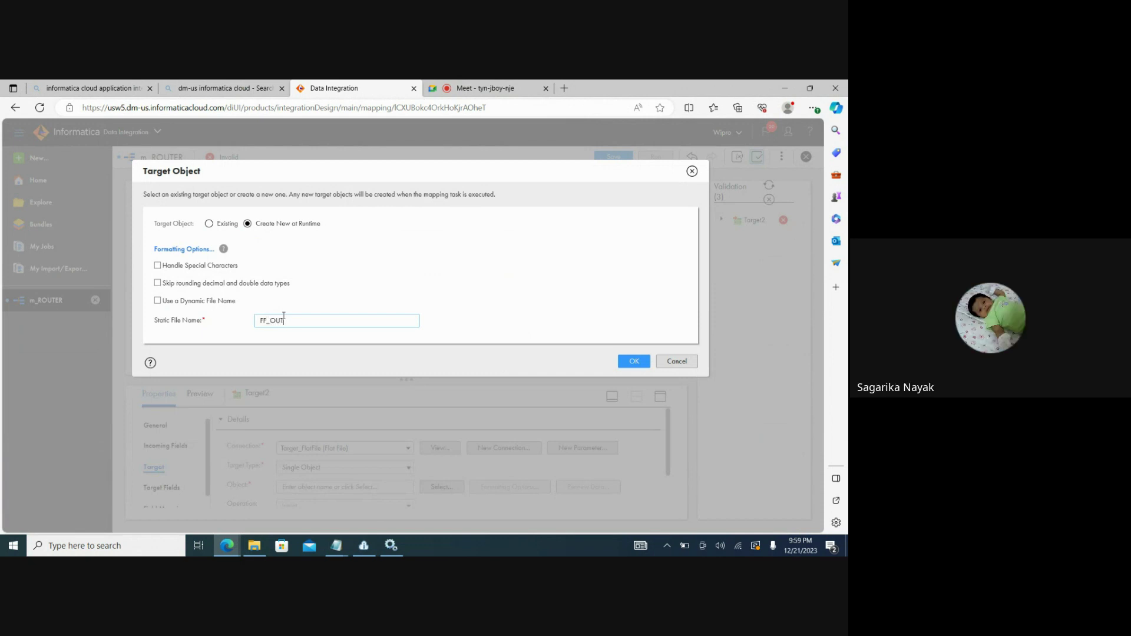
{"action": "key", "text": "BackSpace"}
{"action": "type", "text": "ROUTER"}
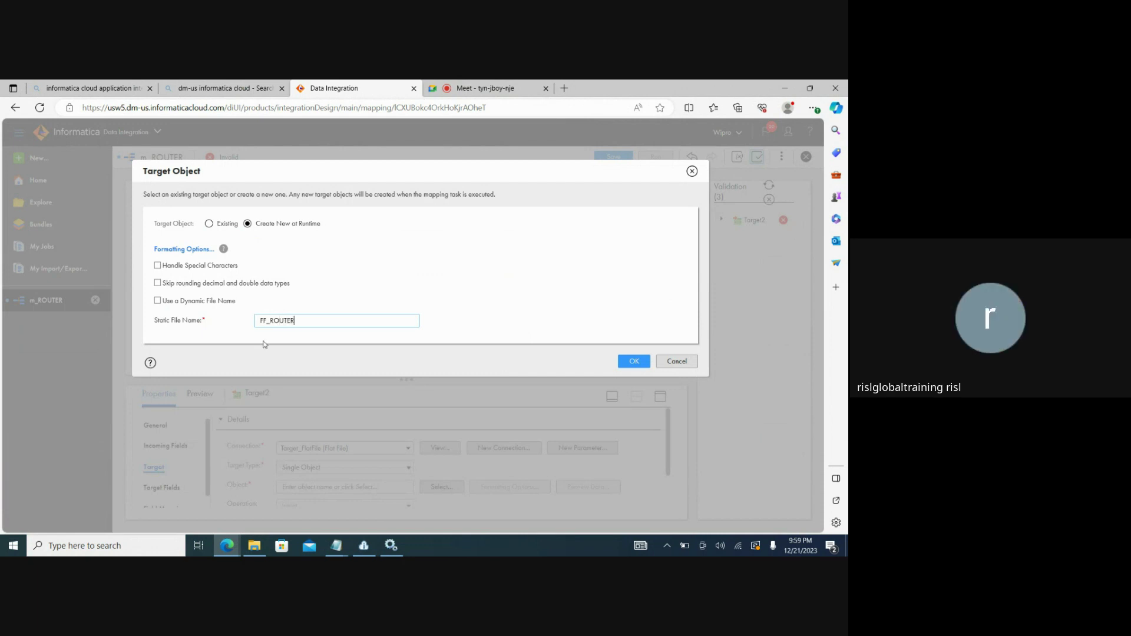
{"action": "type", "text": "_CNDTN_1.txt"}
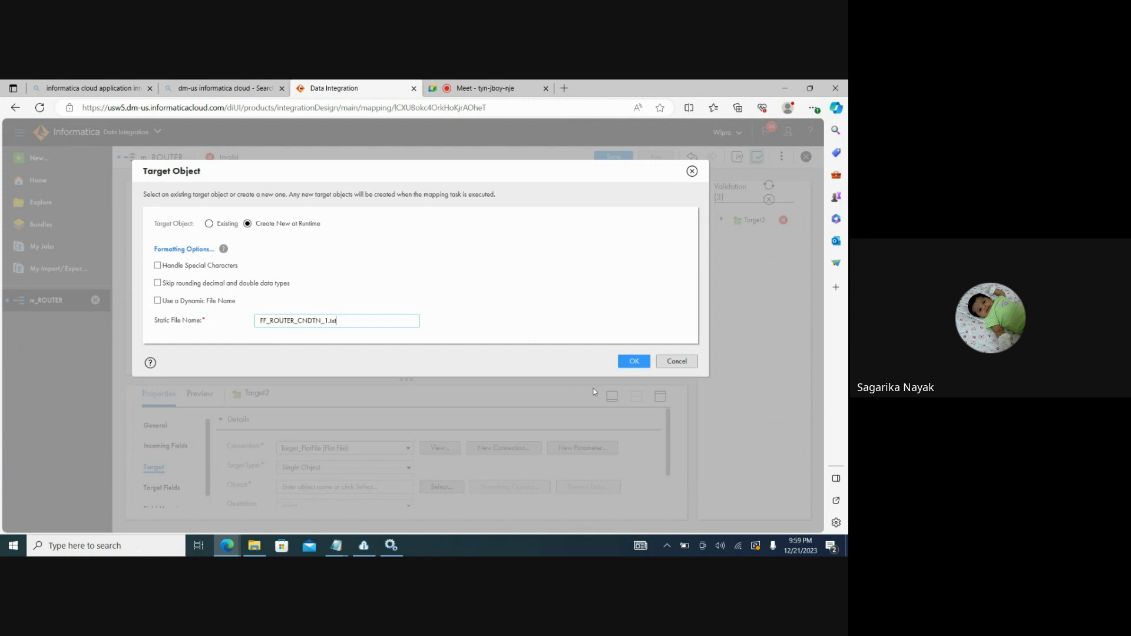
{"action": "left_click", "coordinate": [634, 361]}
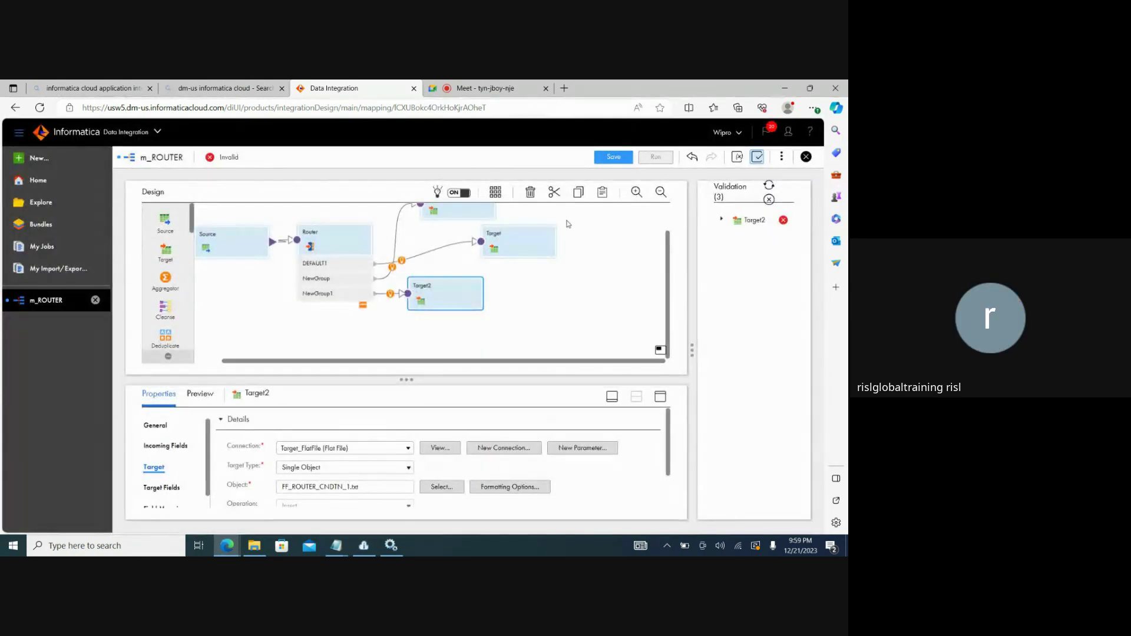
Save and run the m_ROUTER mapping with its three targets, and refresh the job status in My Jobs until it finishes
{"action": "left_click", "coordinate": [611, 157]}
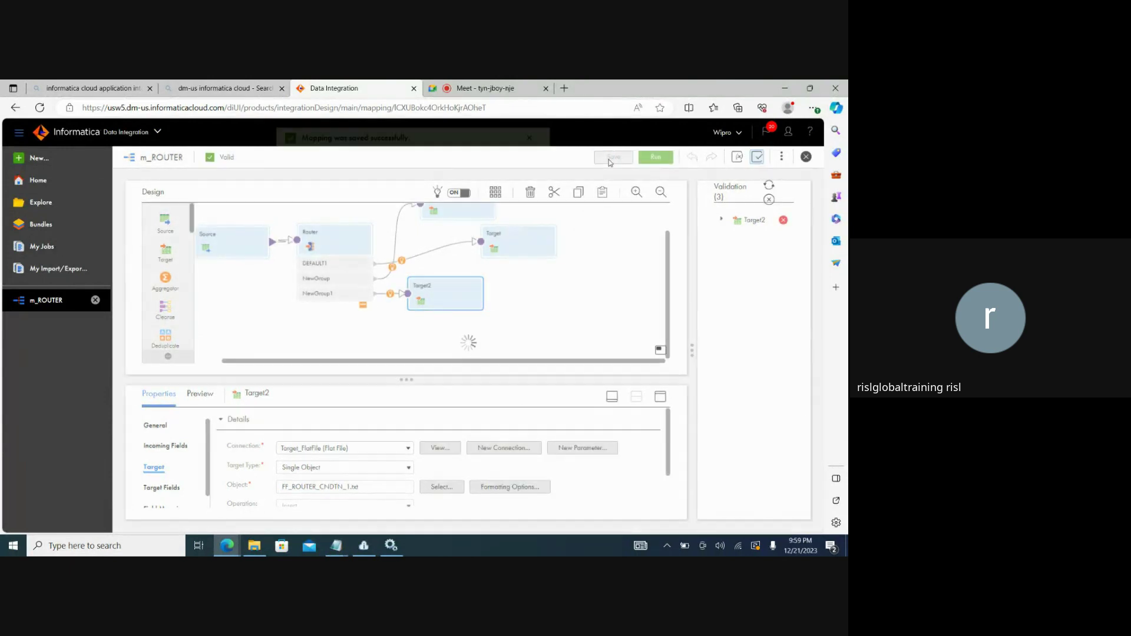
{"action": "left_click", "coordinate": [656, 159]}
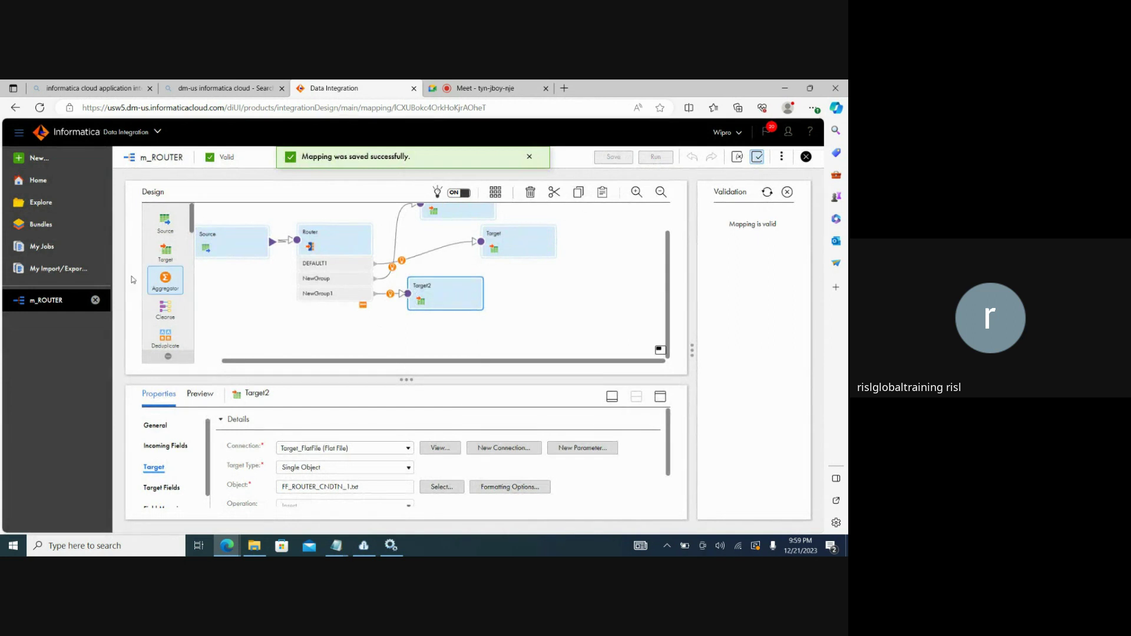
{"action": "left_click", "coordinate": [41, 246]}
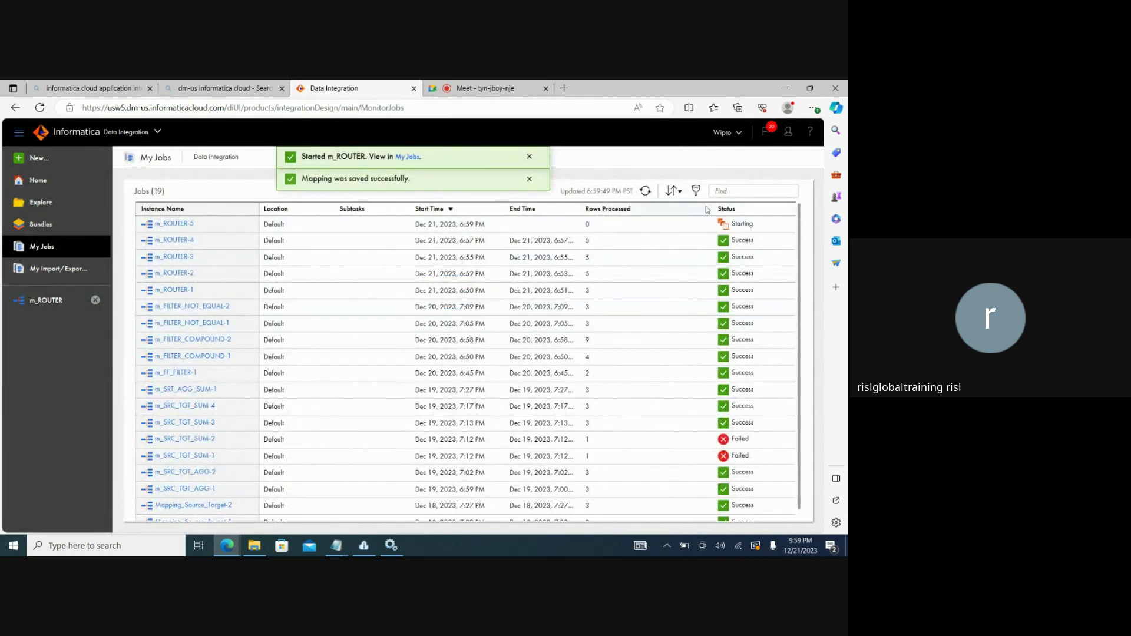
{"action": "left_click", "coordinate": [645, 192]}
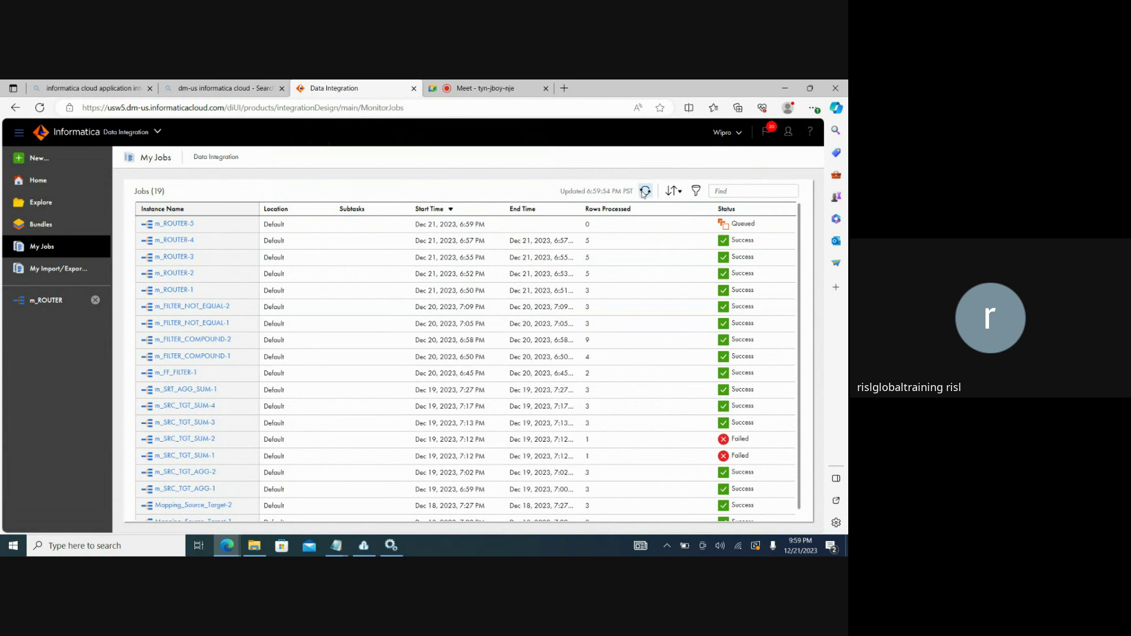
{"action": "left_click", "coordinate": [644, 192]}
{"action": "left_click", "coordinate": [645, 192]}
{"action": "left_click", "coordinate": [645, 191]}
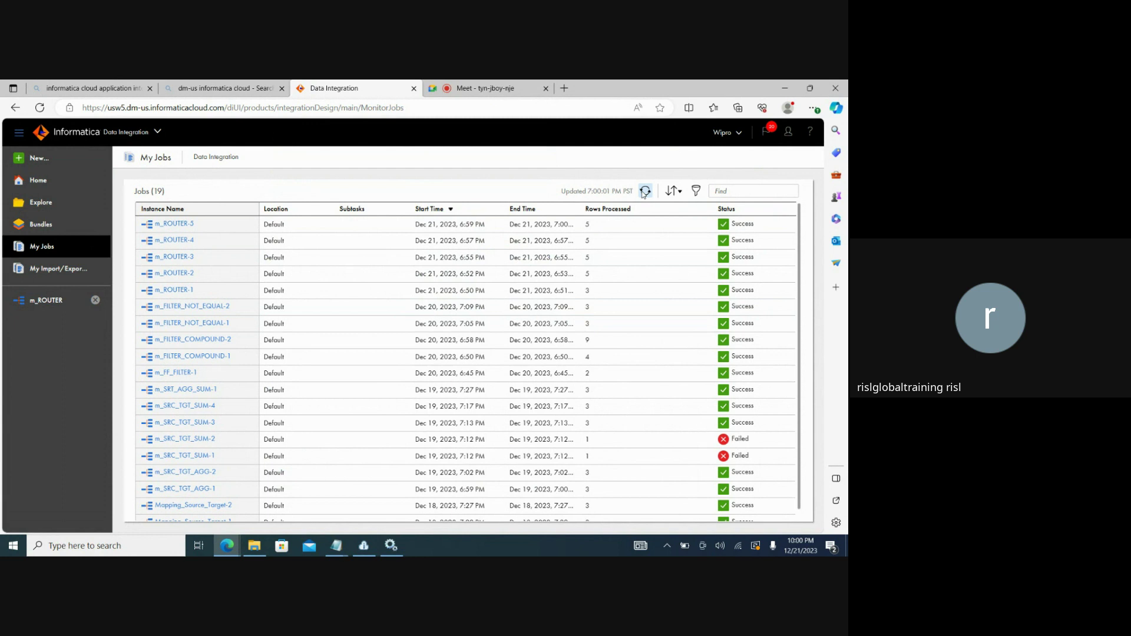
Switch to File Explorer's Target folder, check the default-group rows in FF_ROUTER, and close the file
{"action": "left_click", "coordinate": [261, 548]}
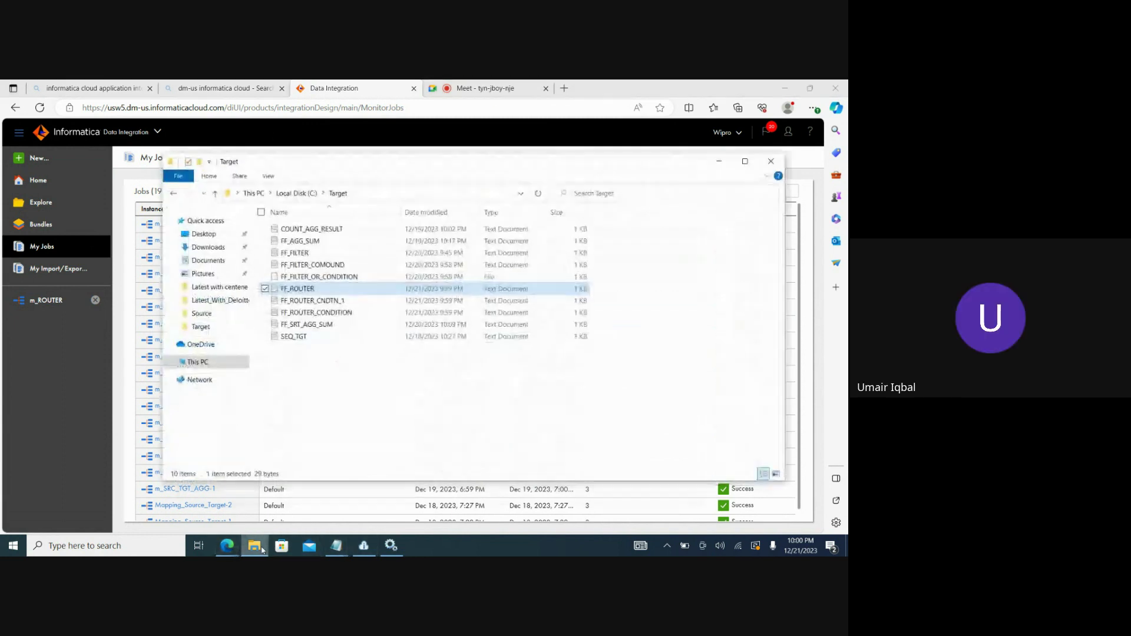
{"action": "double_click", "coordinate": [313, 289]}
{"action": "left_click_drag", "start_coordinate": [235, 250], "coordinate": [166, 247]}
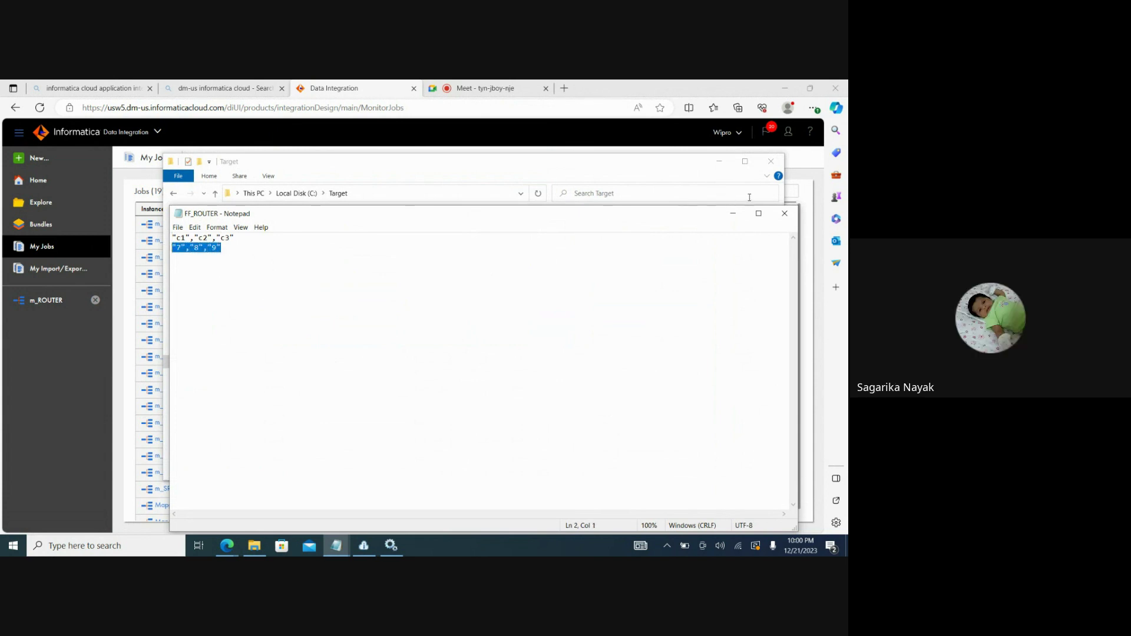
{"action": "left_click", "coordinate": [783, 214]}
Check the rows written to FF_ROUTER_CNDTN_1 and FF_ROUTER_CONDITION in the Target folder, closing each file
{"action": "double_click", "coordinate": [311, 302]}
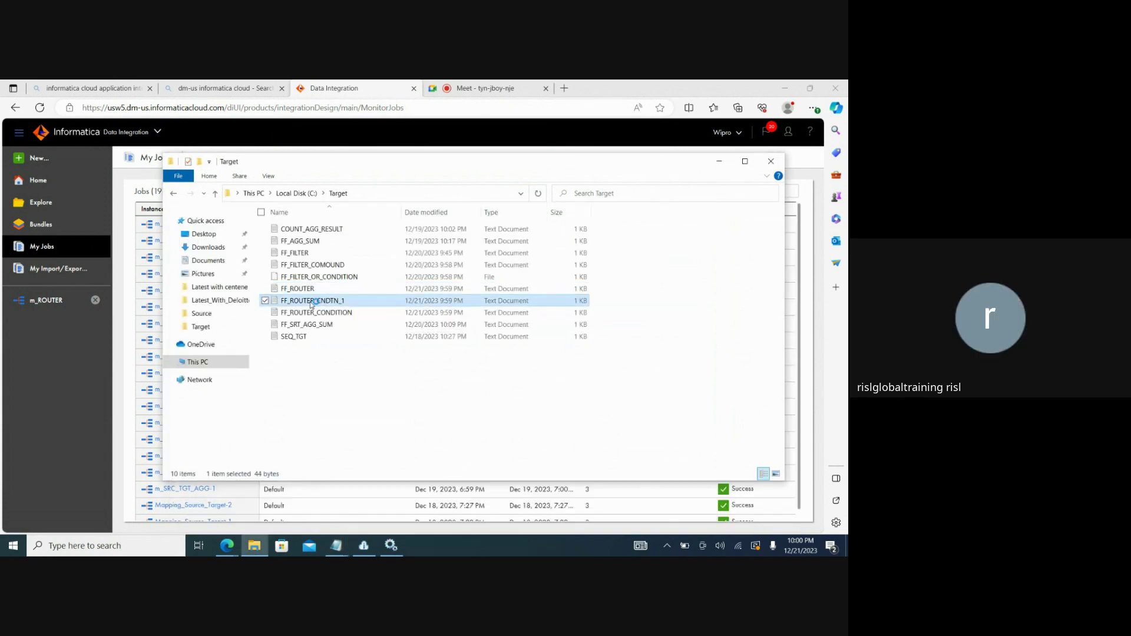
{"action": "left_click_drag", "start_coordinate": [255, 253], "coordinate": [168, 246]}
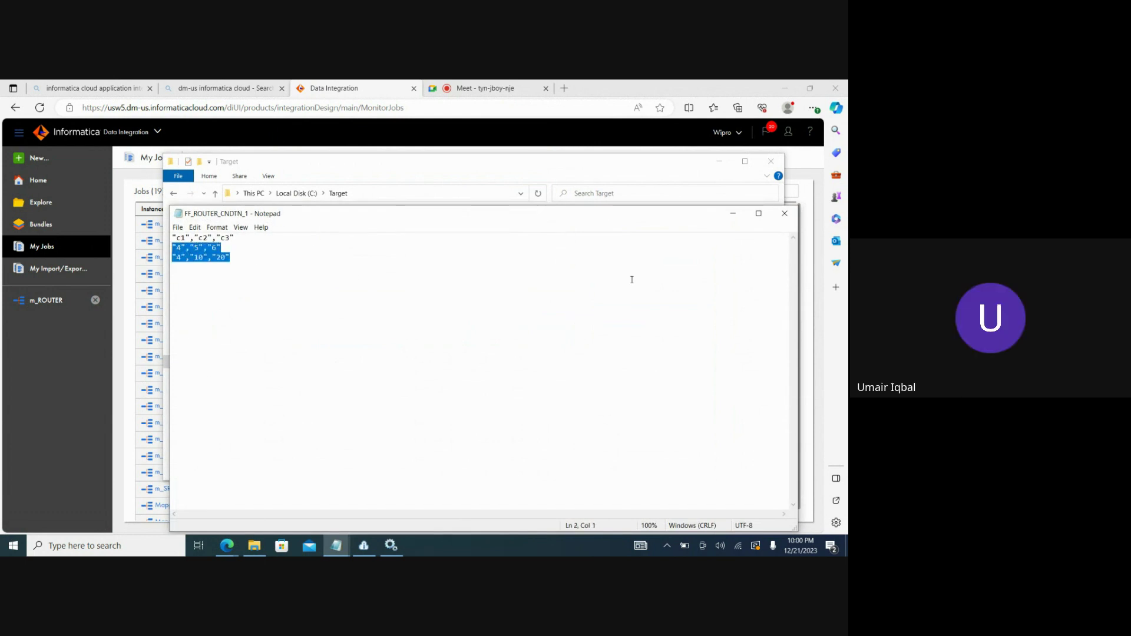
{"action": "left_click", "coordinate": [784, 213]}
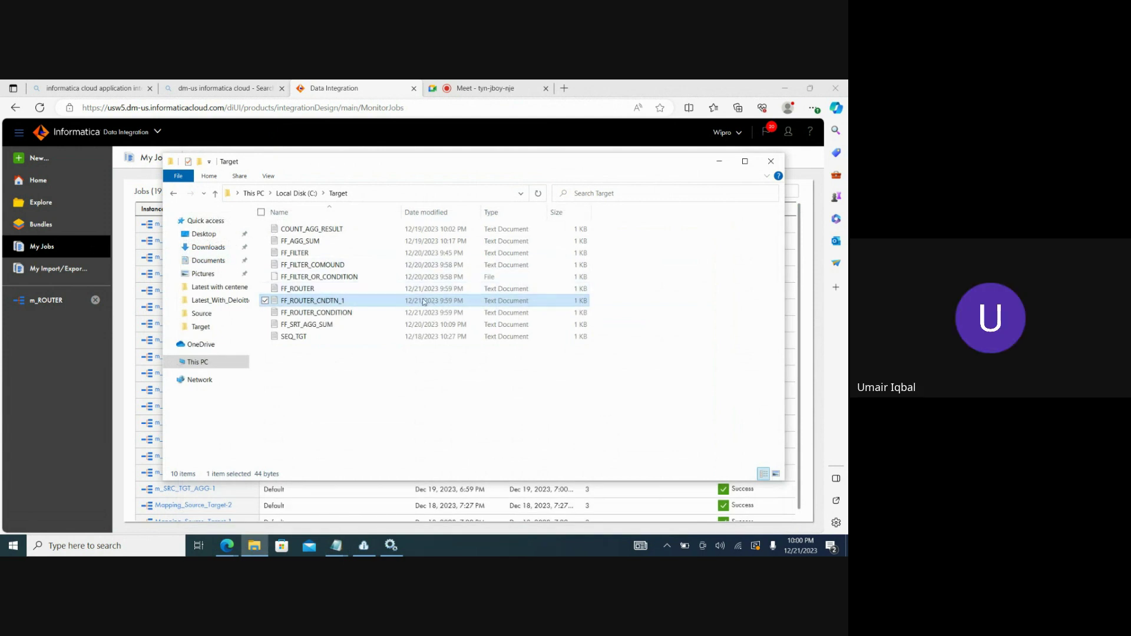
{"action": "double_click", "coordinate": [343, 314]}
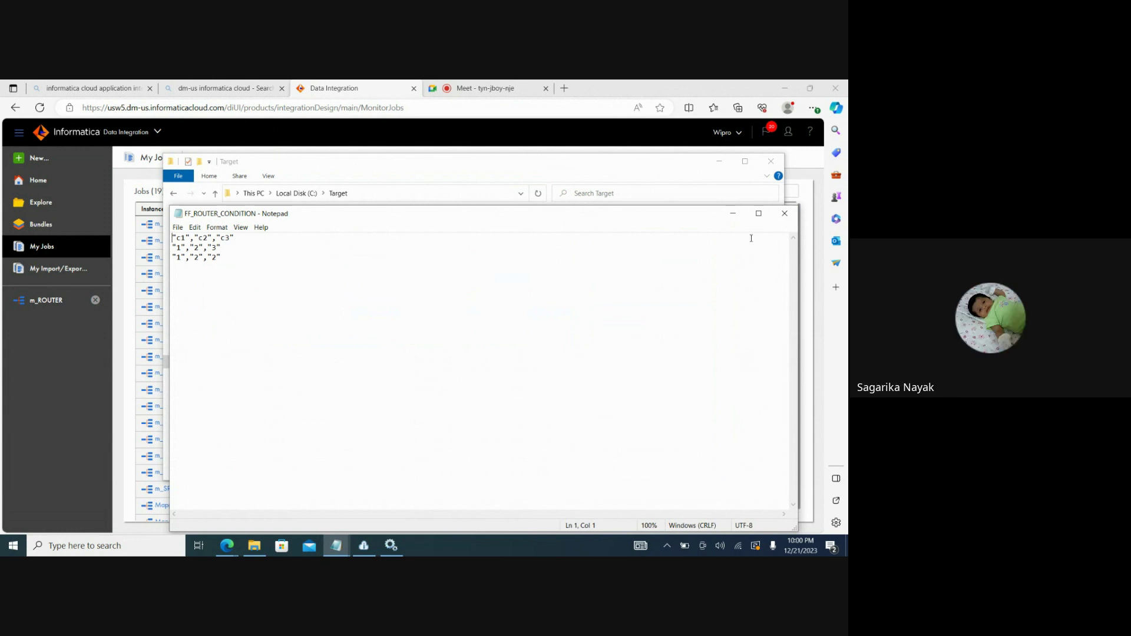
{"action": "left_click", "coordinate": [784, 214]}
Review the FF_ROUTER default-group row again, put the file and folder away, and return to the m_ROUTER mapping in the browser
{"action": "double_click", "coordinate": [303, 288]}
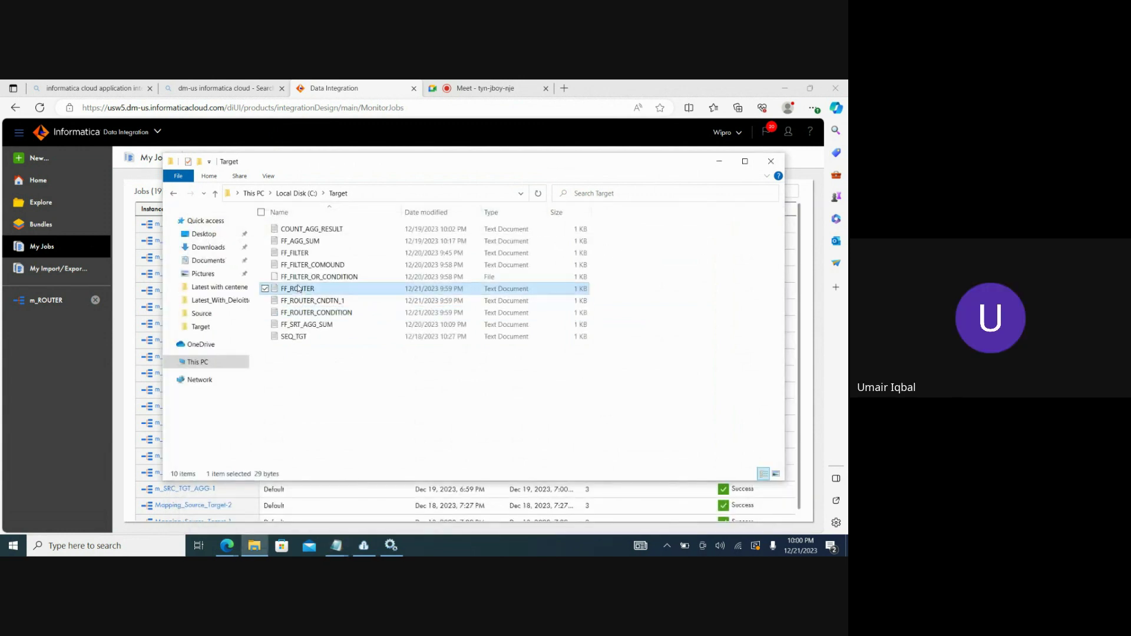
{"action": "left_click_drag", "start_coordinate": [242, 247], "coordinate": [166, 247]}
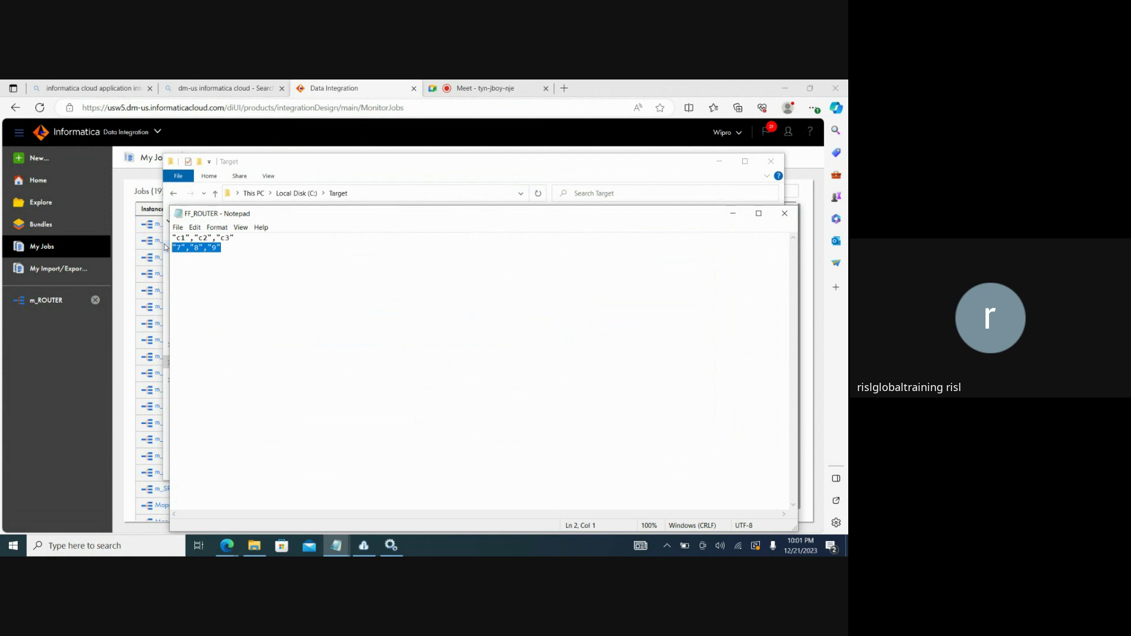
{"action": "left_click", "coordinate": [740, 218]}
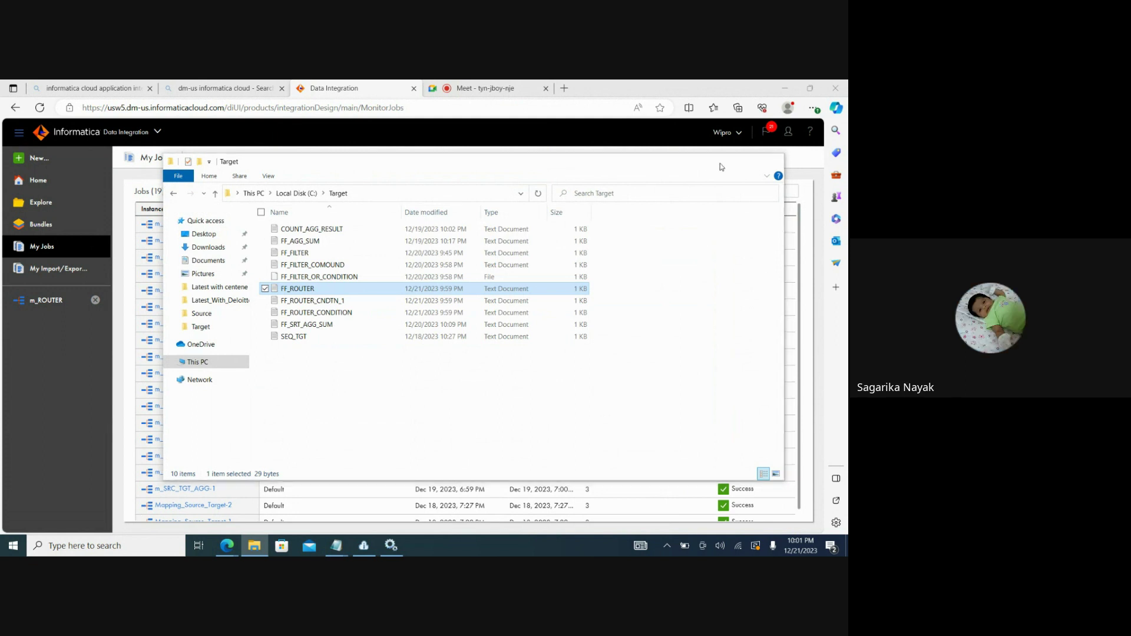
{"action": "left_click", "coordinate": [720, 165]}
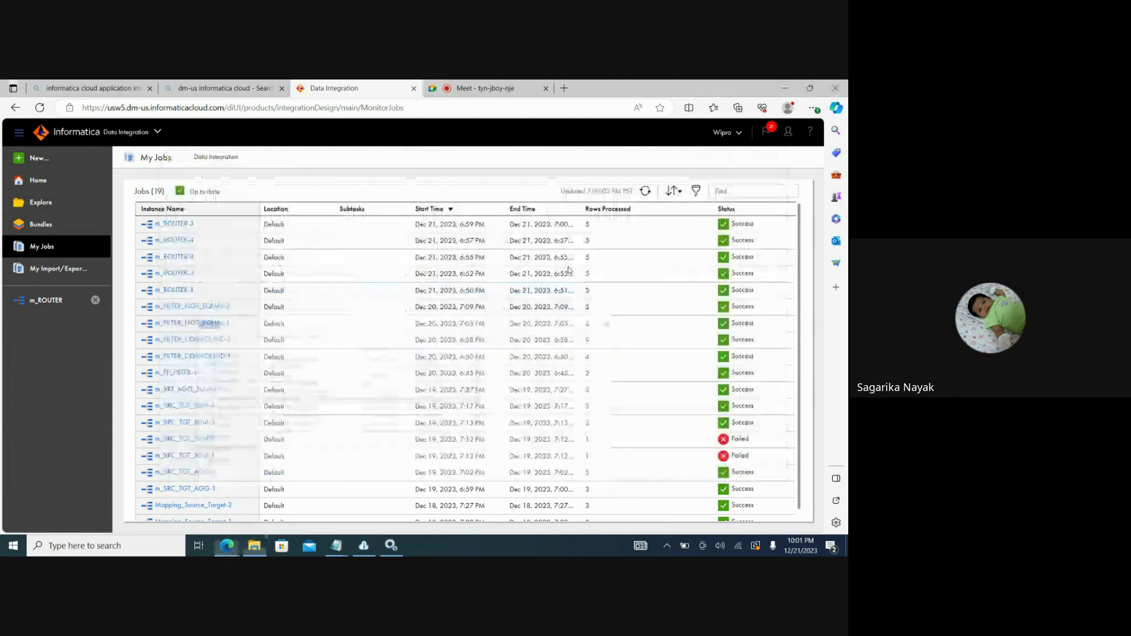
{"action": "left_click", "coordinate": [57, 312]}
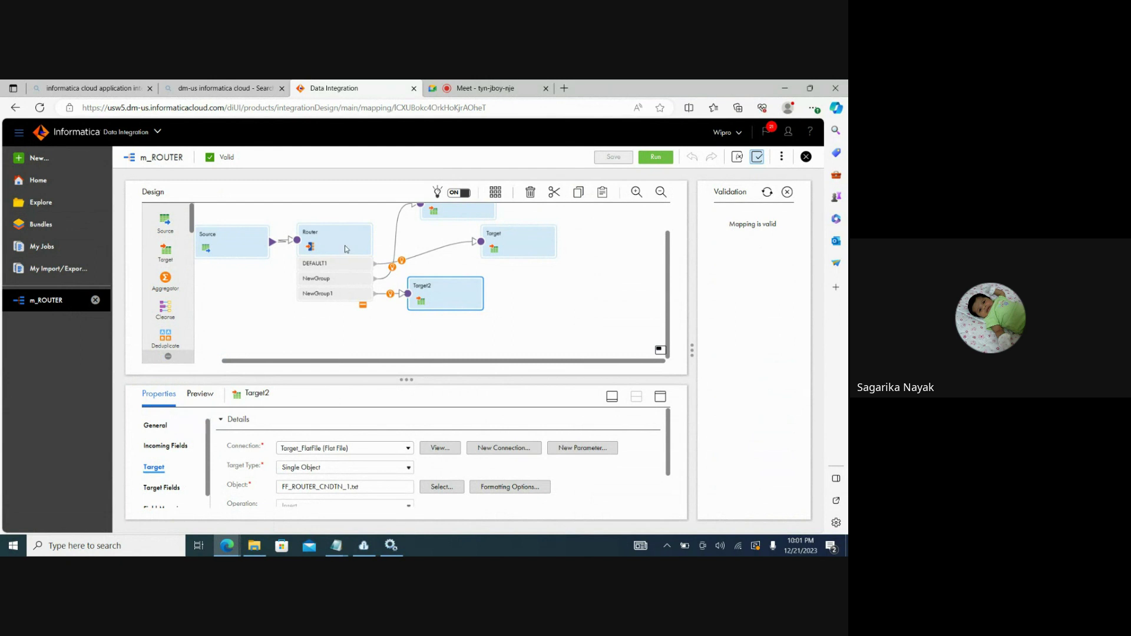
Open the Router transformation's output groups and enlarge the properties area to show all the group conditions
{"action": "left_click", "coordinate": [346, 248]}
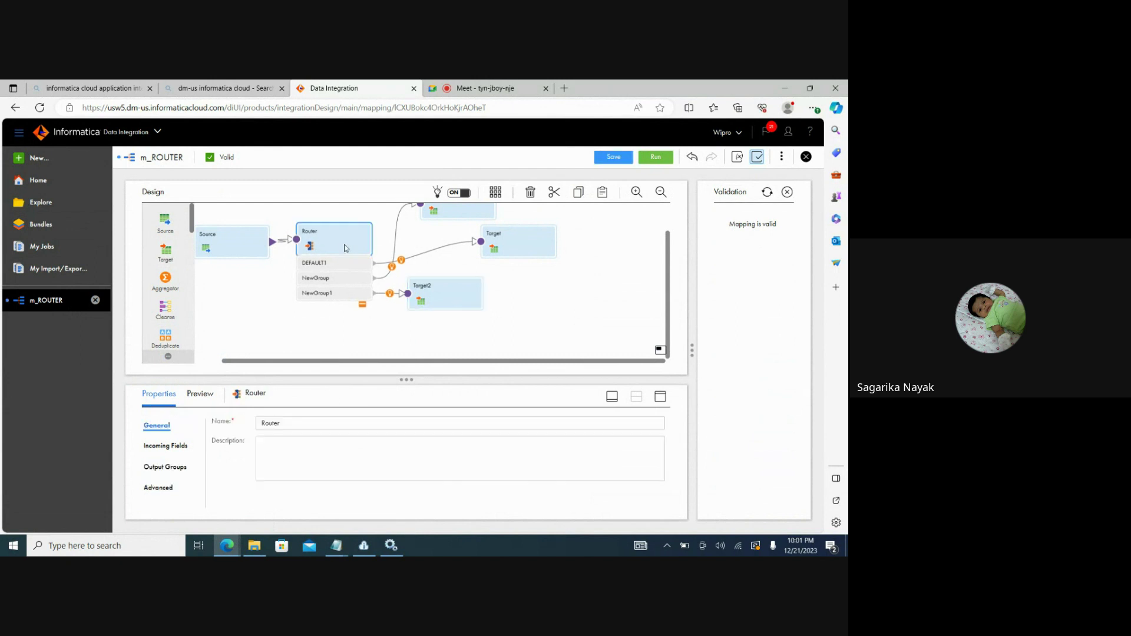
{"action": "left_click", "coordinate": [183, 474]}
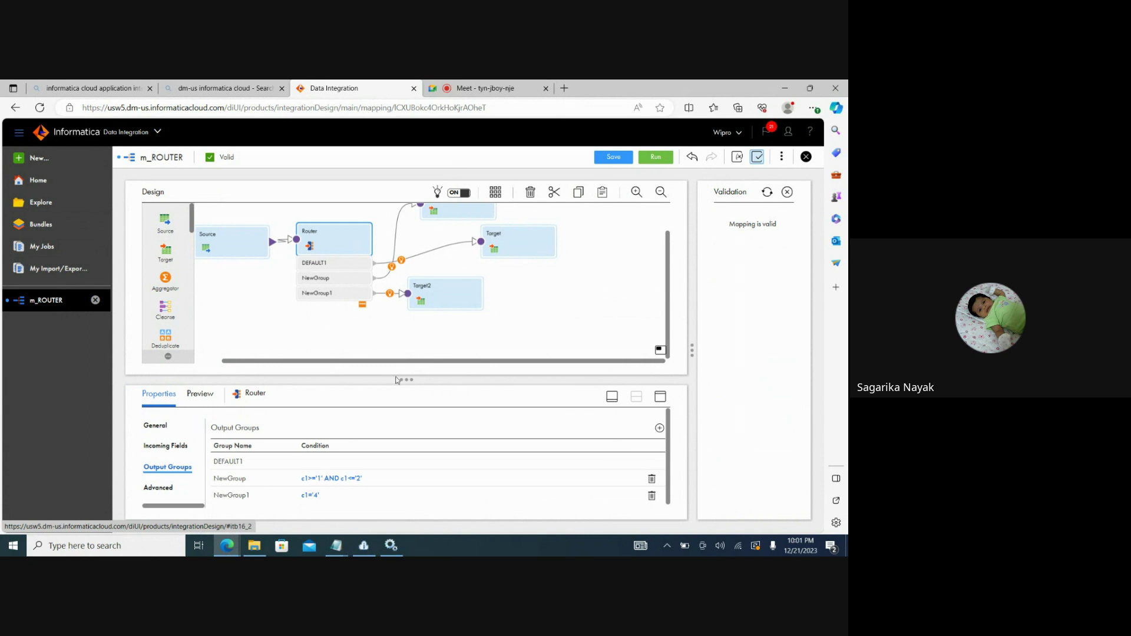
{"action": "left_click_drag", "start_coordinate": [403, 379], "coordinate": [412, 319]}
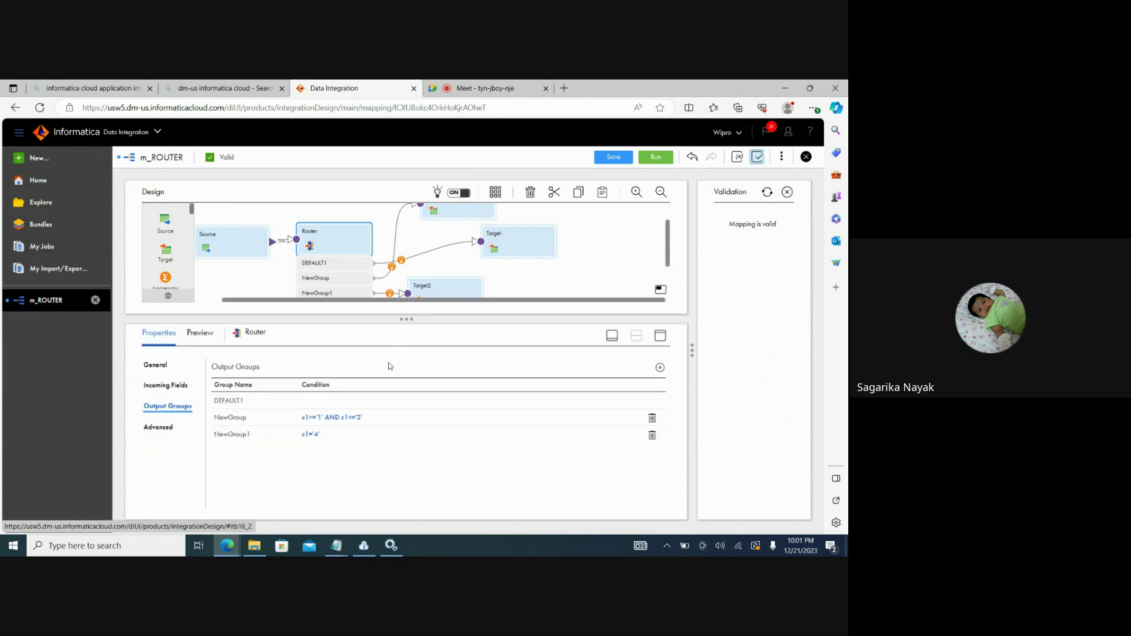
{"action": "left_click", "coordinate": [355, 417]}
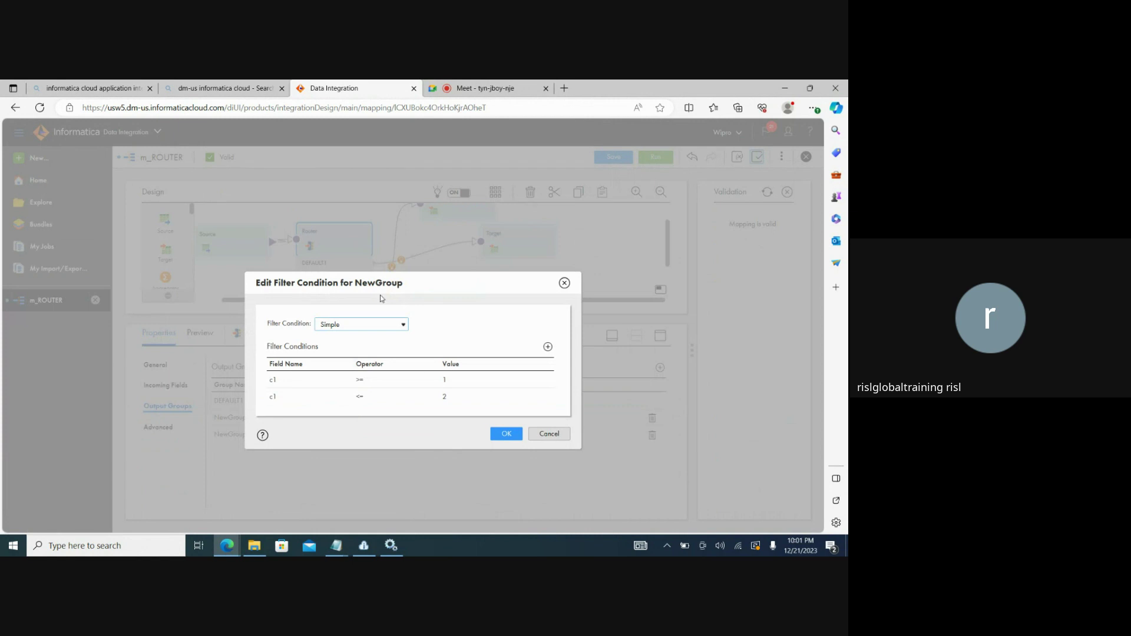
{"action": "left_click", "coordinate": [385, 326]}
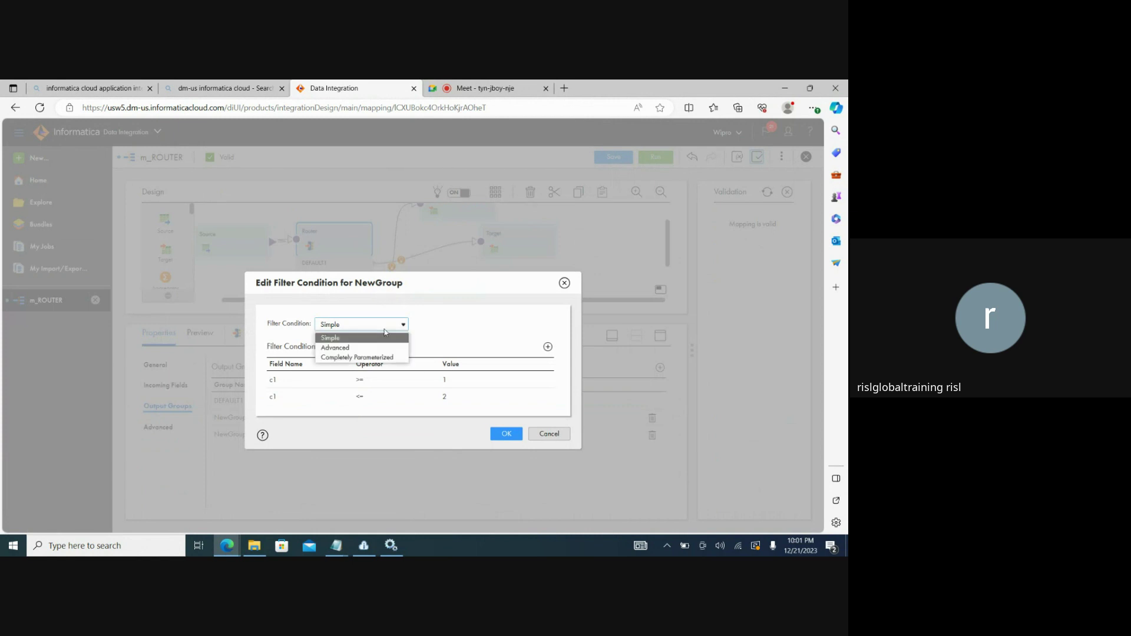
{"action": "left_click", "coordinate": [350, 348]}
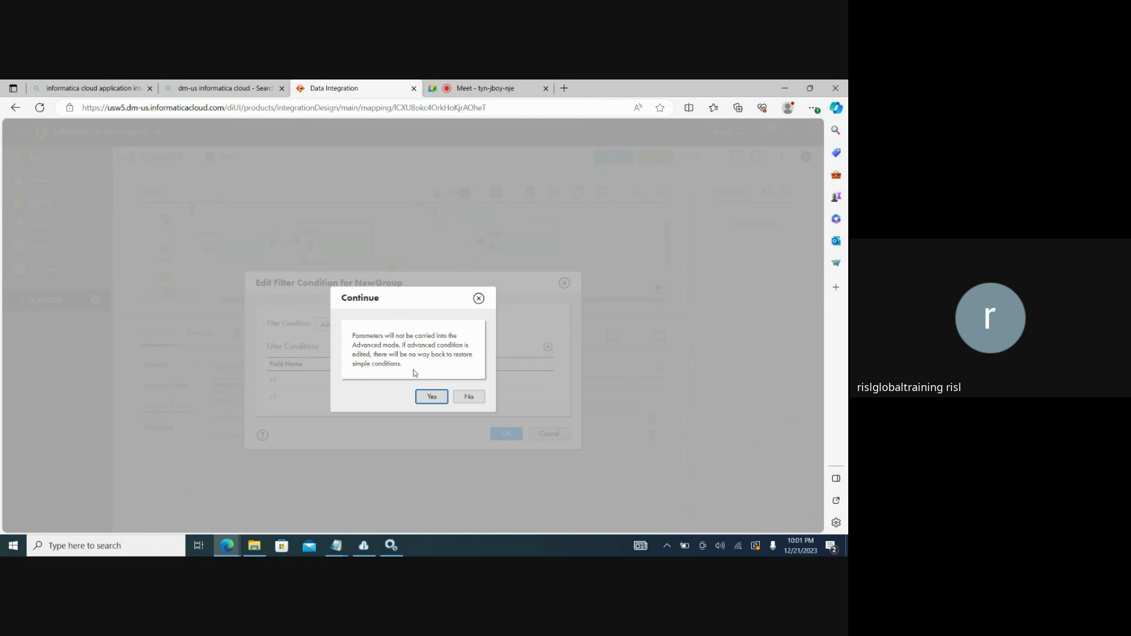
{"action": "left_click", "coordinate": [431, 398]}
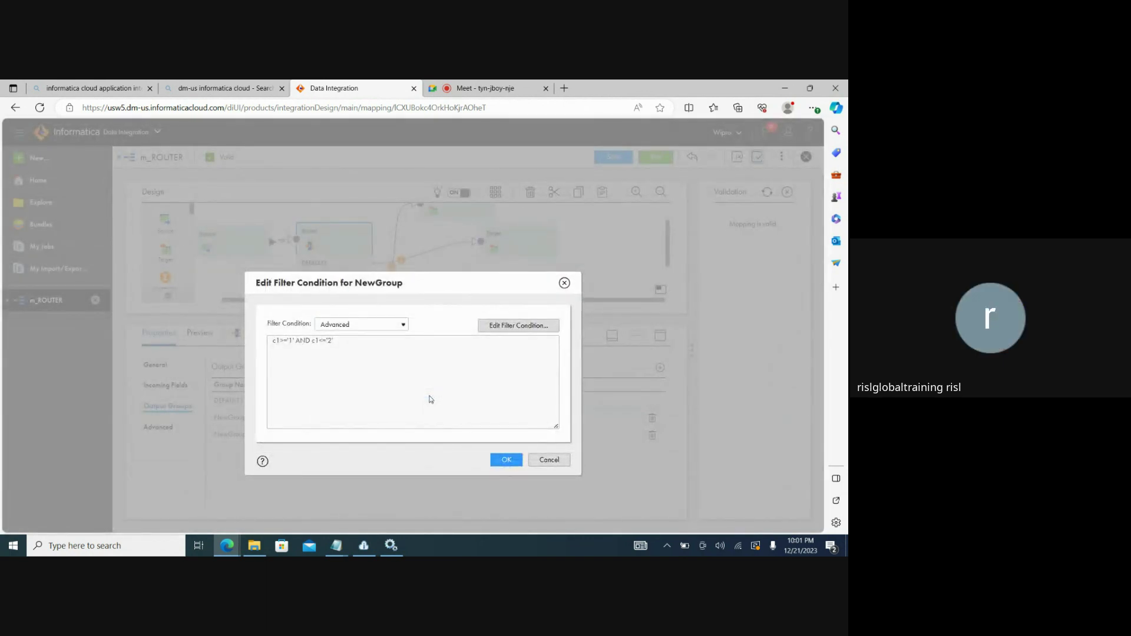
{"action": "left_click", "coordinate": [522, 324]}
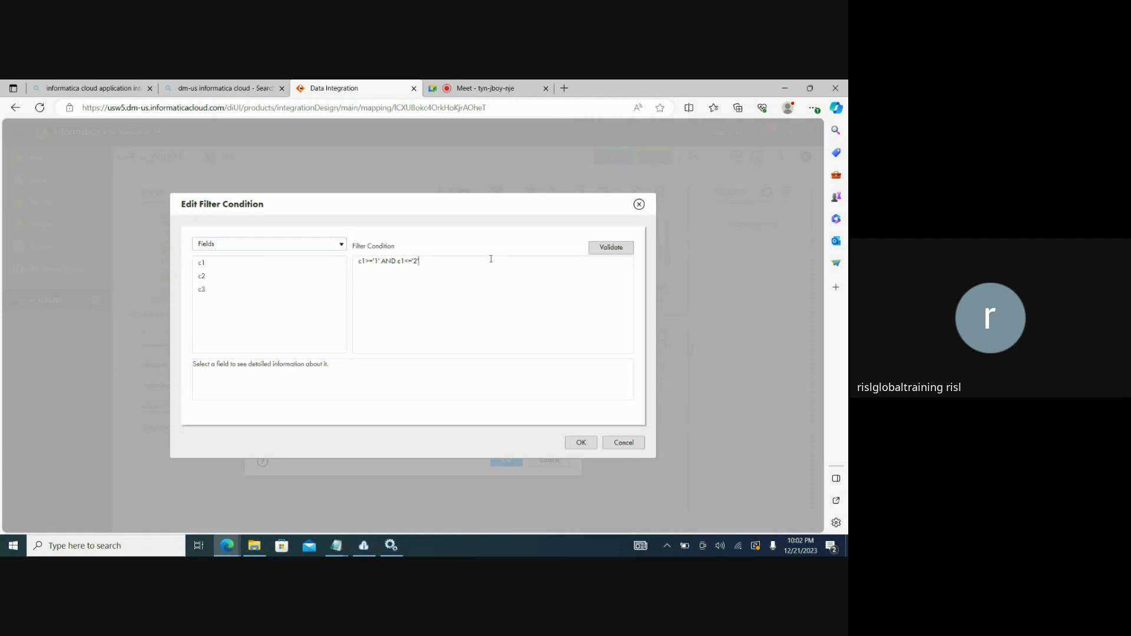
{"action": "type", "text": "AND"}
{"action": "key", "text": "BackSpace"}
{"action": "key", "text": "BackSpace"}
{"action": "key", "text": "BackSpace"}
{"action": "key", "text": "BackSpace"}
{"action": "key", "text": "BackSpace"}
{"action": "key", "text": "BackSpace"}
{"action": "type", "text": "7"}
{"action": "type", "text": "5"}
{"action": "type", "text": "'"}
{"action": "key", "text": "BackSpace"}
{"action": "type", "text": "7"}
{"action": "key", "text": "Left"}
{"action": "key", "text": "Left"}
{"action": "key", "text": "Left"}
{"action": "key", "text": "BackSpace"}
{"action": "type", "text": "5"}
{"action": "left_click", "coordinate": [611, 448]}
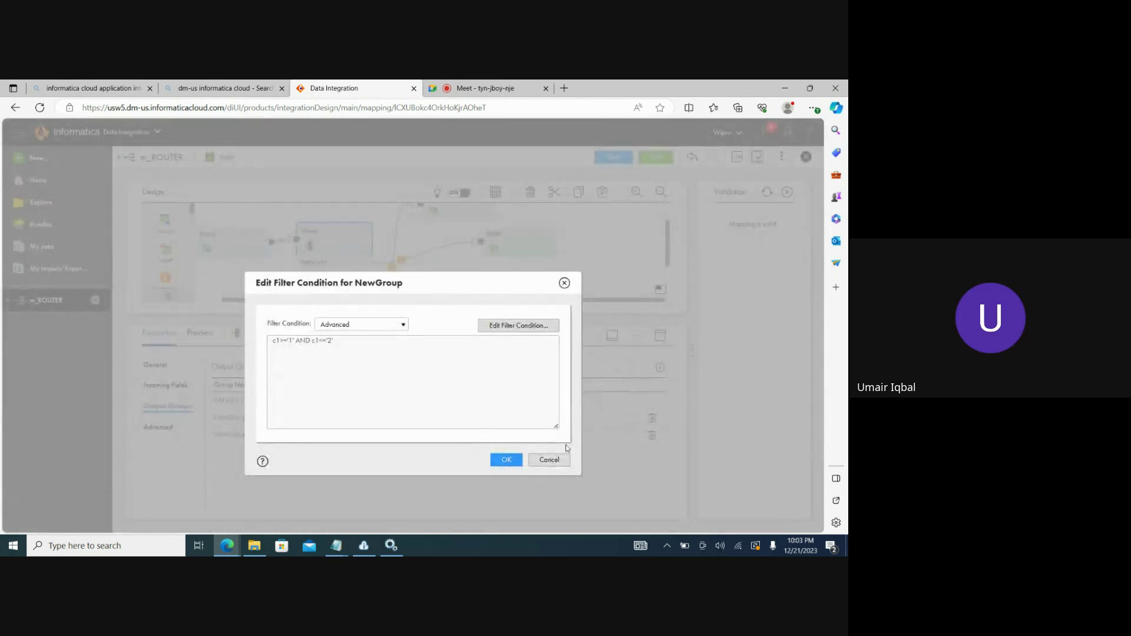
{"action": "left_click", "coordinate": [549, 459]}
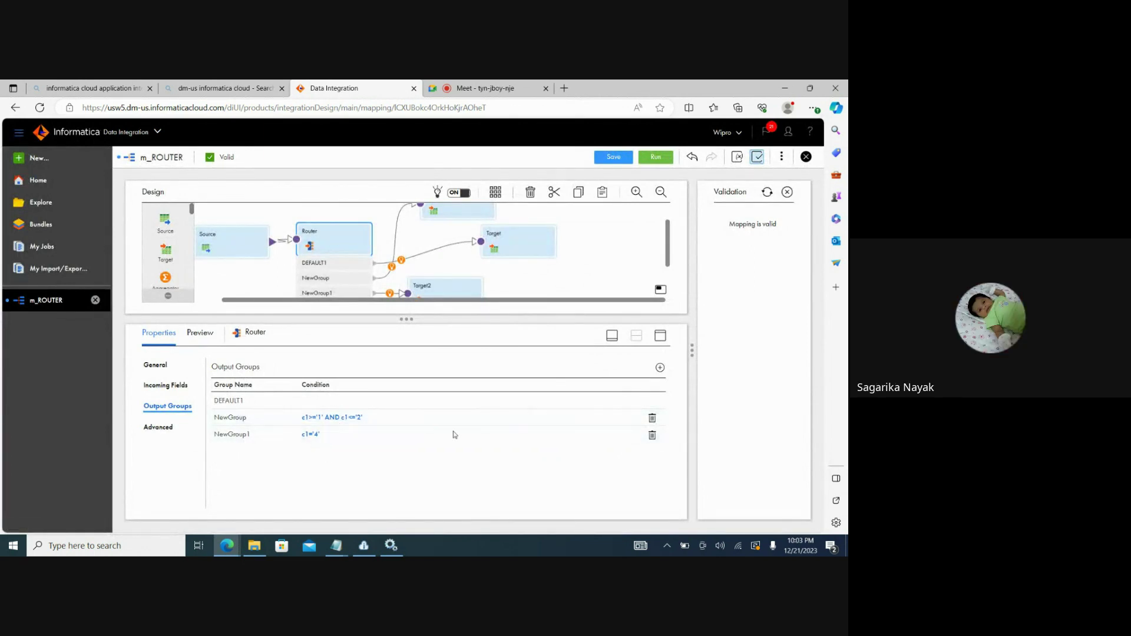
Add another output group to the Router and switch its filter condition from Simple to Advanced
{"action": "left_click", "coordinate": [659, 366]}
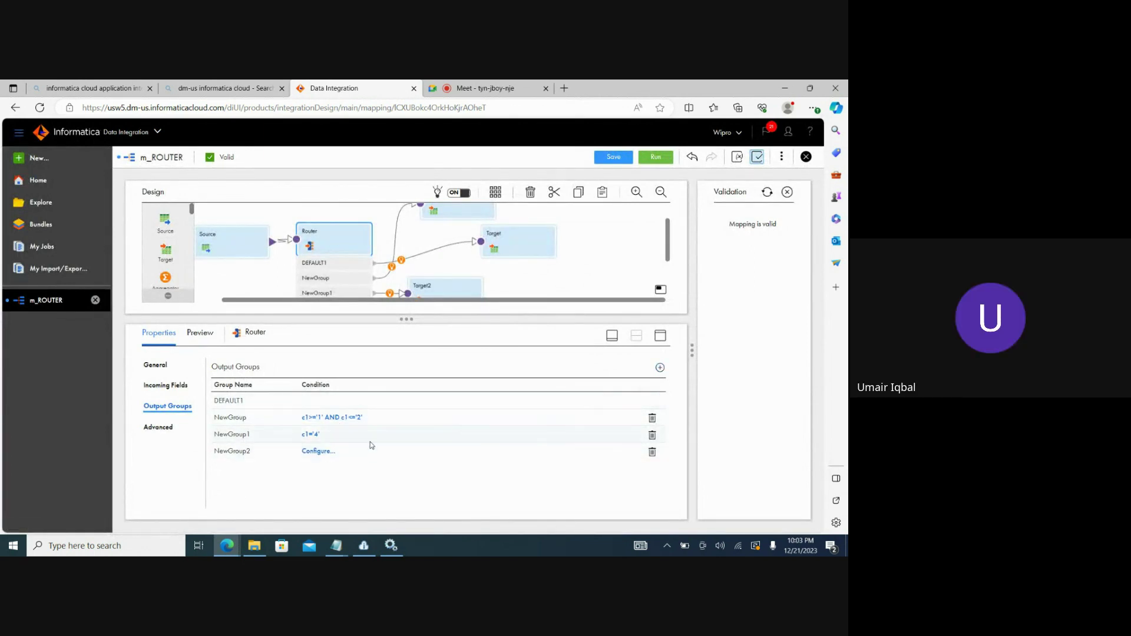
{"action": "left_click", "coordinate": [323, 452]}
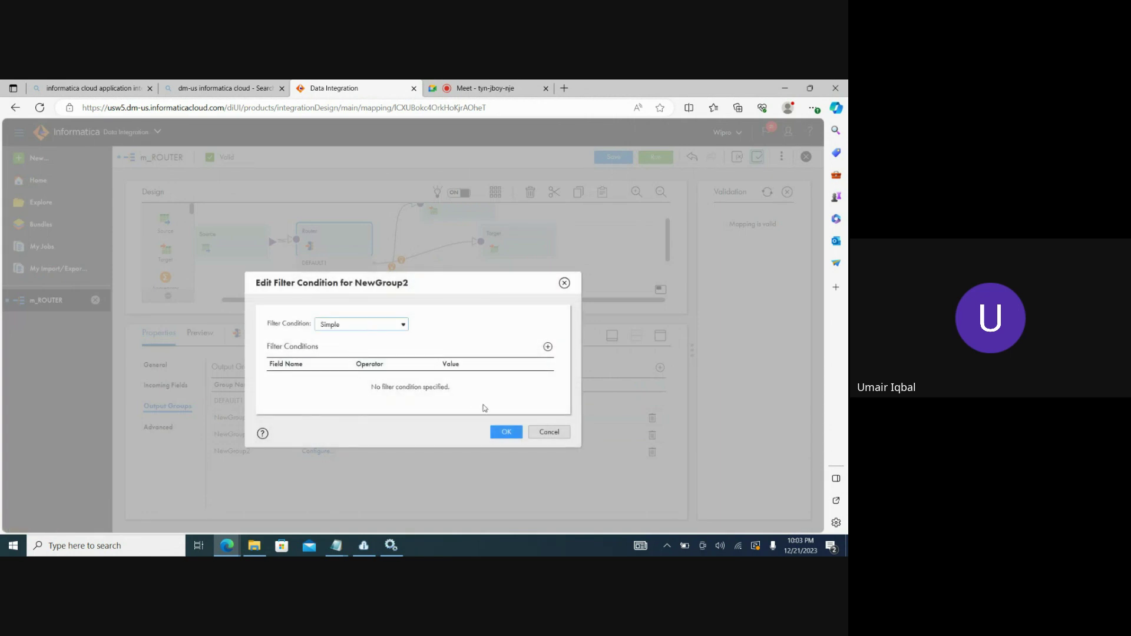
{"action": "left_click", "coordinate": [547, 347]}
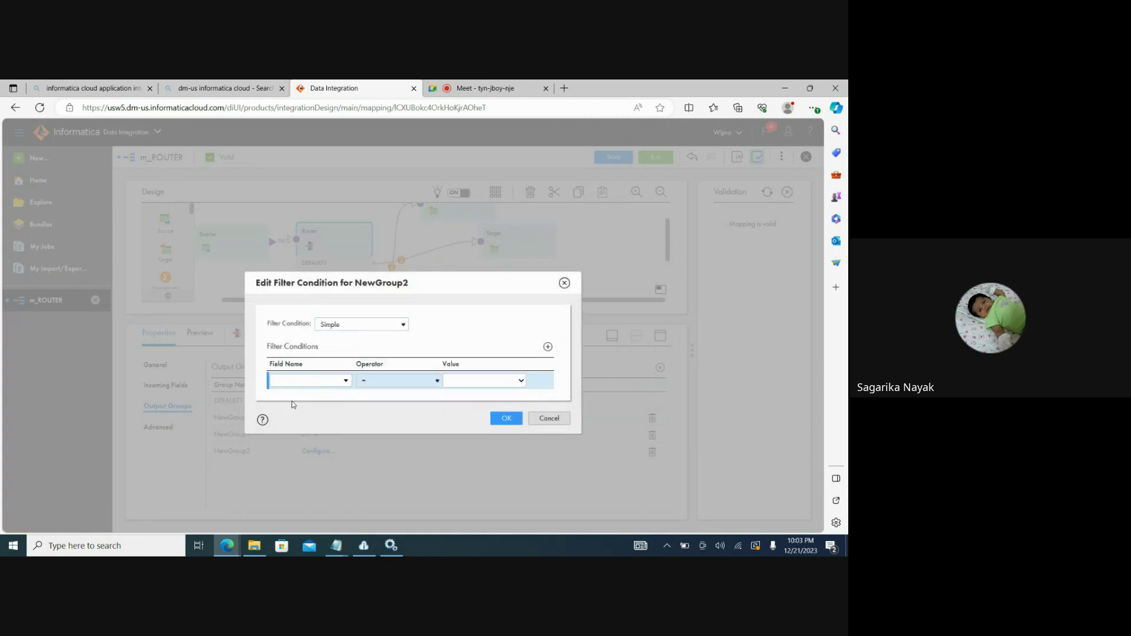
{"action": "left_click", "coordinate": [338, 382]}
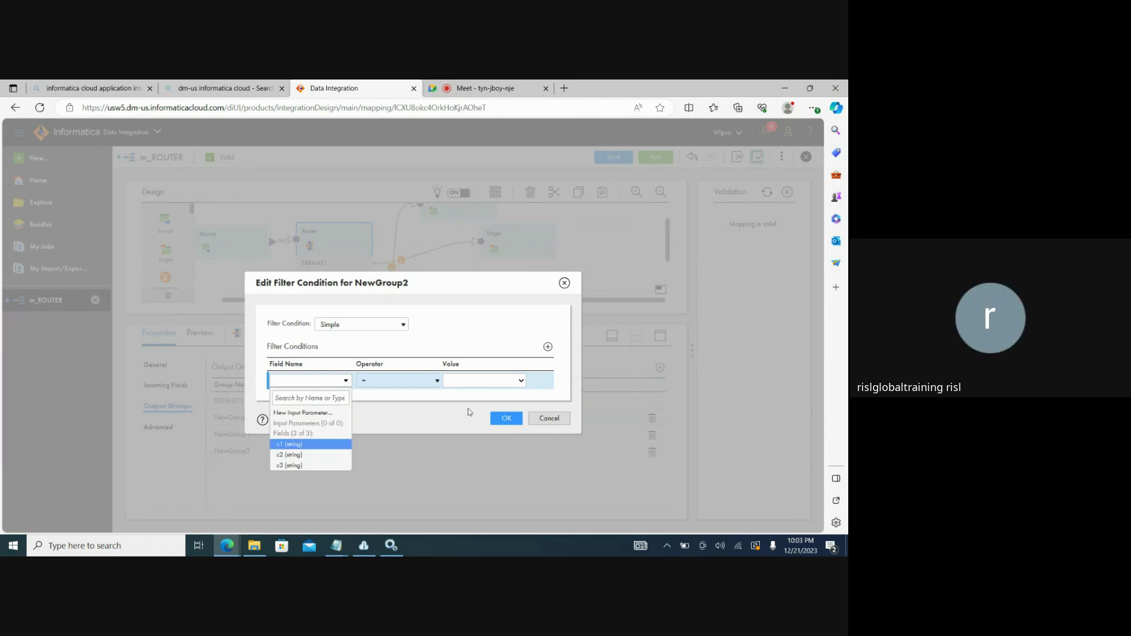
{"action": "left_click", "coordinate": [386, 340]}
{"action": "left_click", "coordinate": [374, 330]}
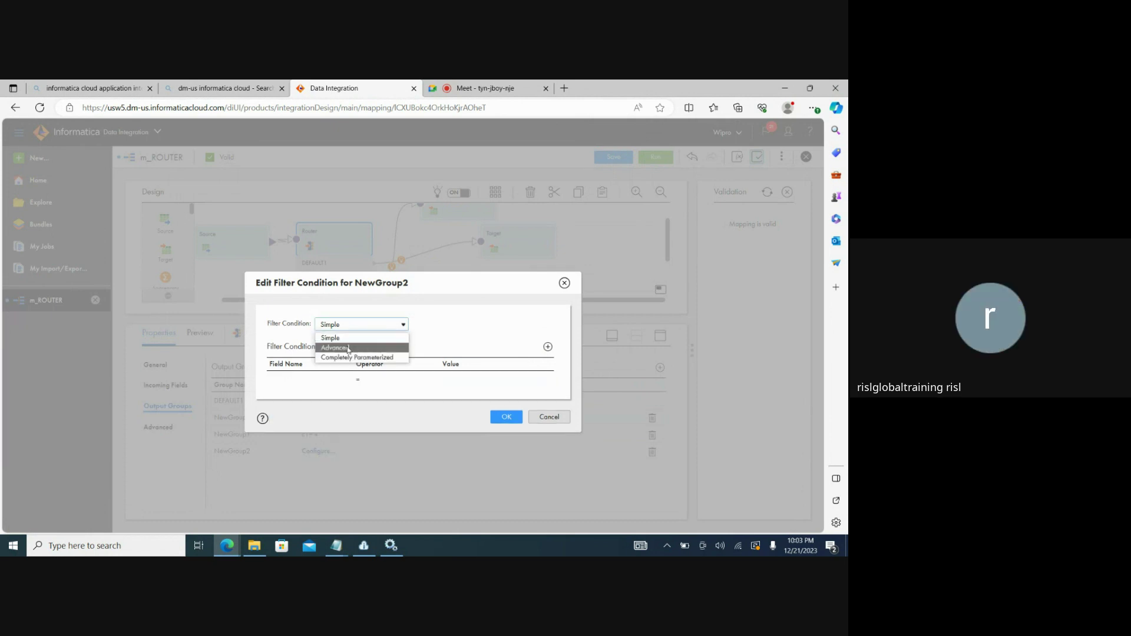
{"action": "left_click", "coordinate": [353, 348]}
{"action": "left_click", "coordinate": [431, 398]}
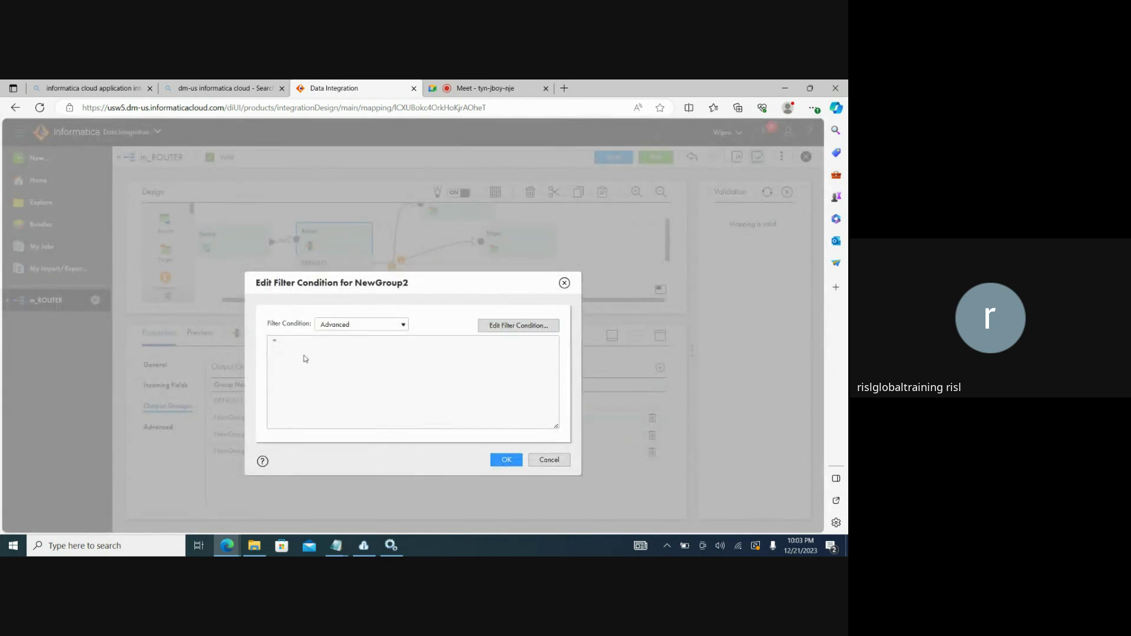
Enter c1>=5 and c1<=7 as the new group's advanced filter condition and validate it
{"action": "left_click", "coordinate": [506, 325]}
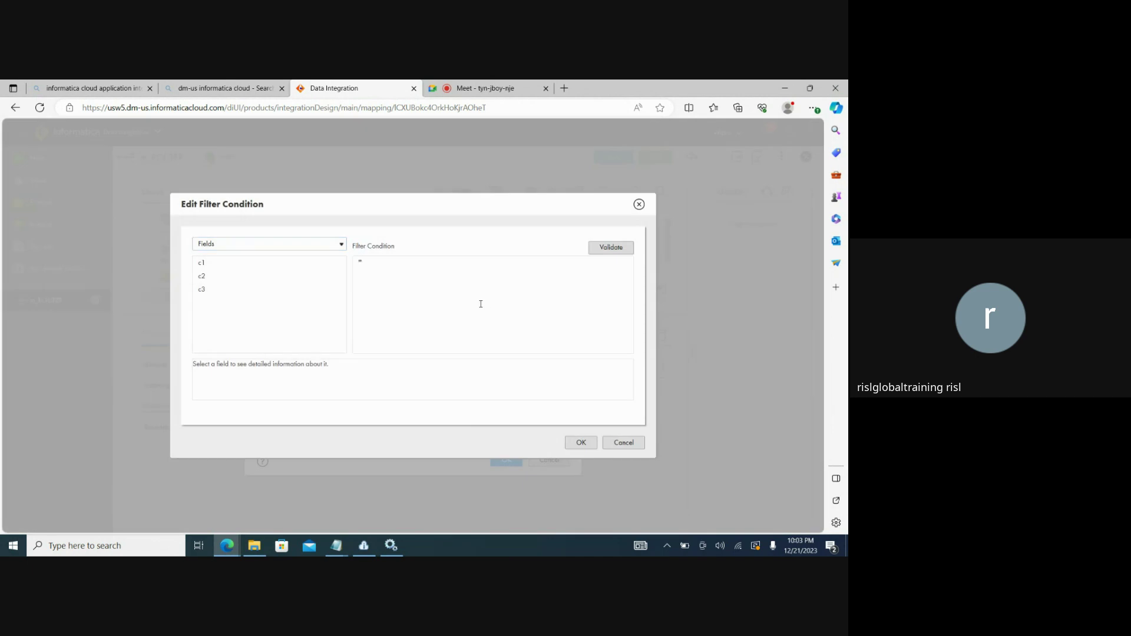
{"action": "type", "text": "c1="}
{"action": "key", "text": "Left"}
{"action": "type", "text": ">="}
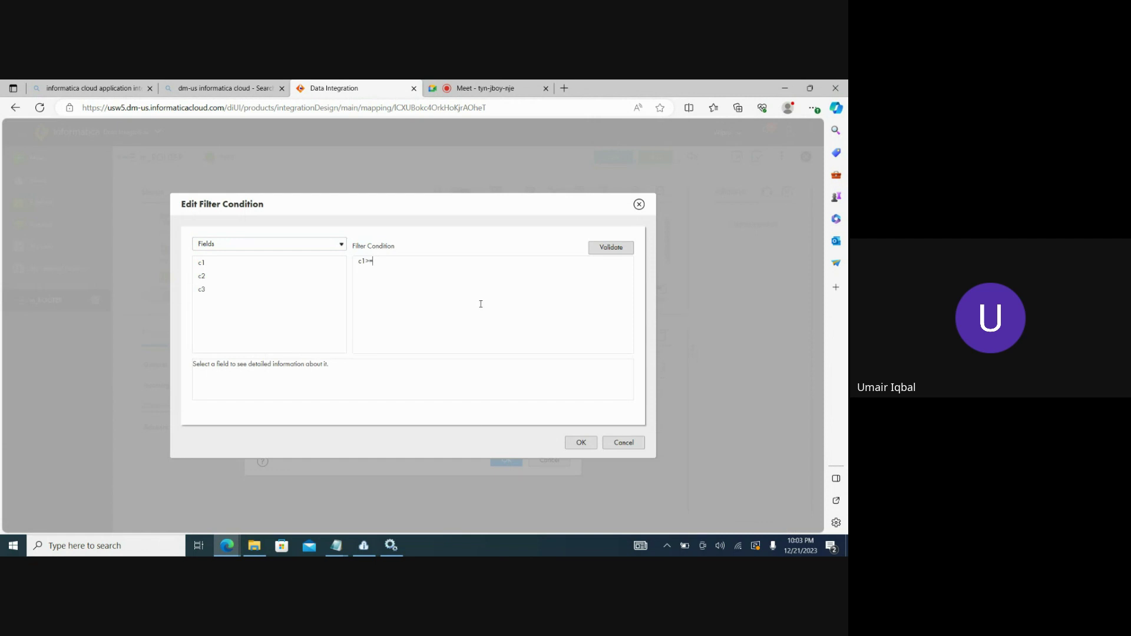
{"action": "type", "text": "5 and c1<=7"}
{"action": "left_click", "coordinate": [611, 247]}
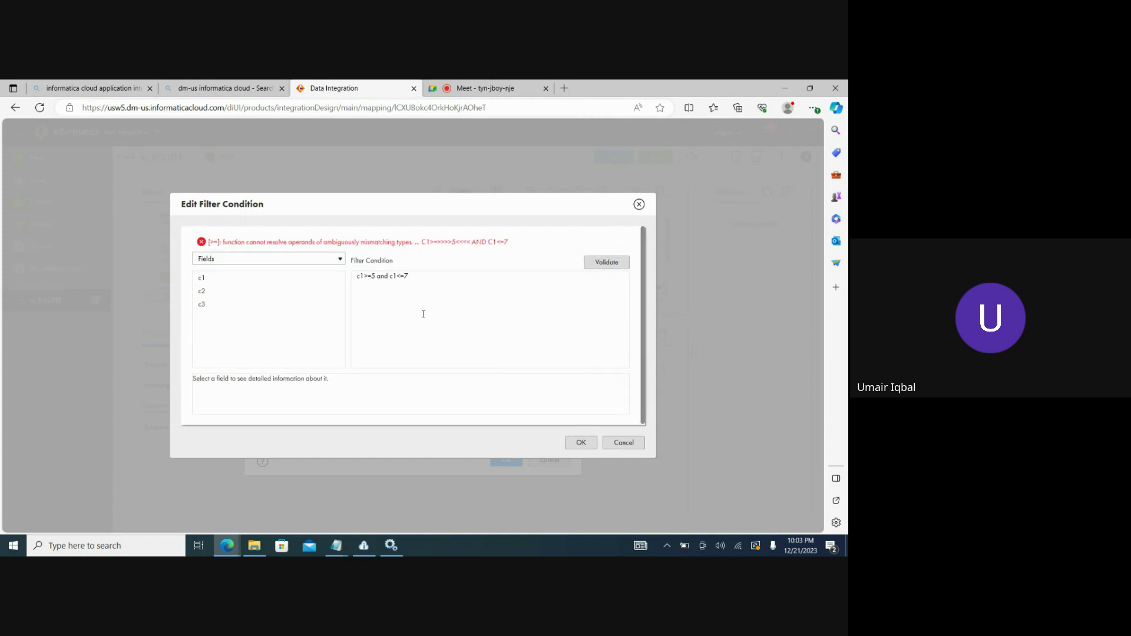
Put both values in single quotes so the condition reads c1>='5' and c1<='7', and apply it to the new group
{"action": "left_click", "coordinate": [422, 282]}
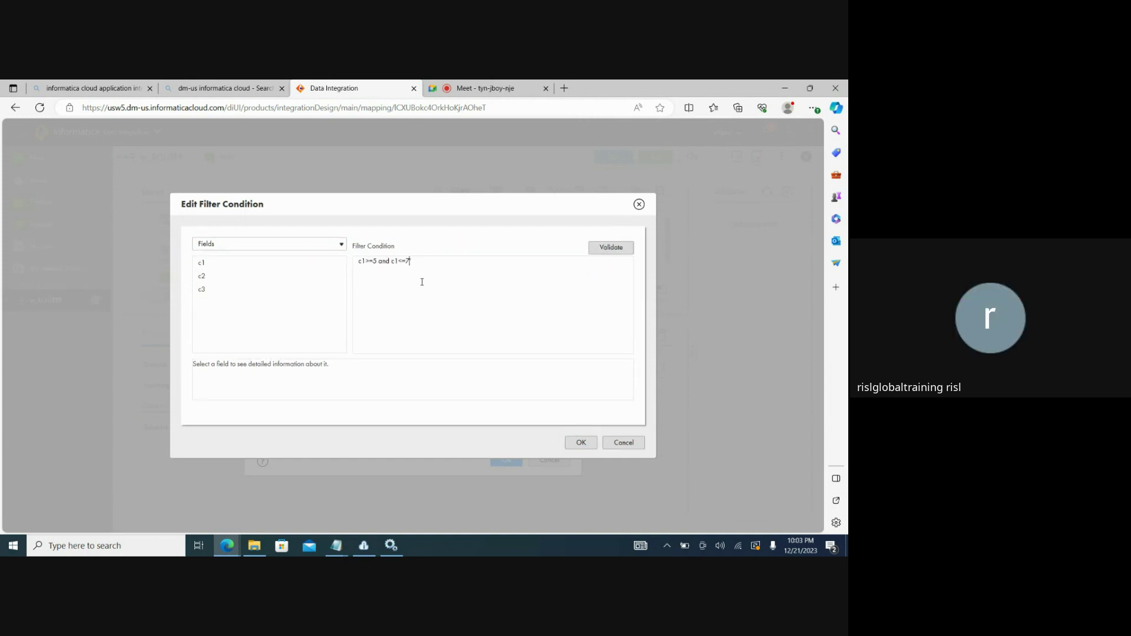
{"action": "type", "text": "'5'"}
{"action": "key", "text": "Left"}
{"action": "key", "text": "Left"}
{"action": "type", "text": "'"}
{"action": "left_click", "coordinate": [581, 442]}
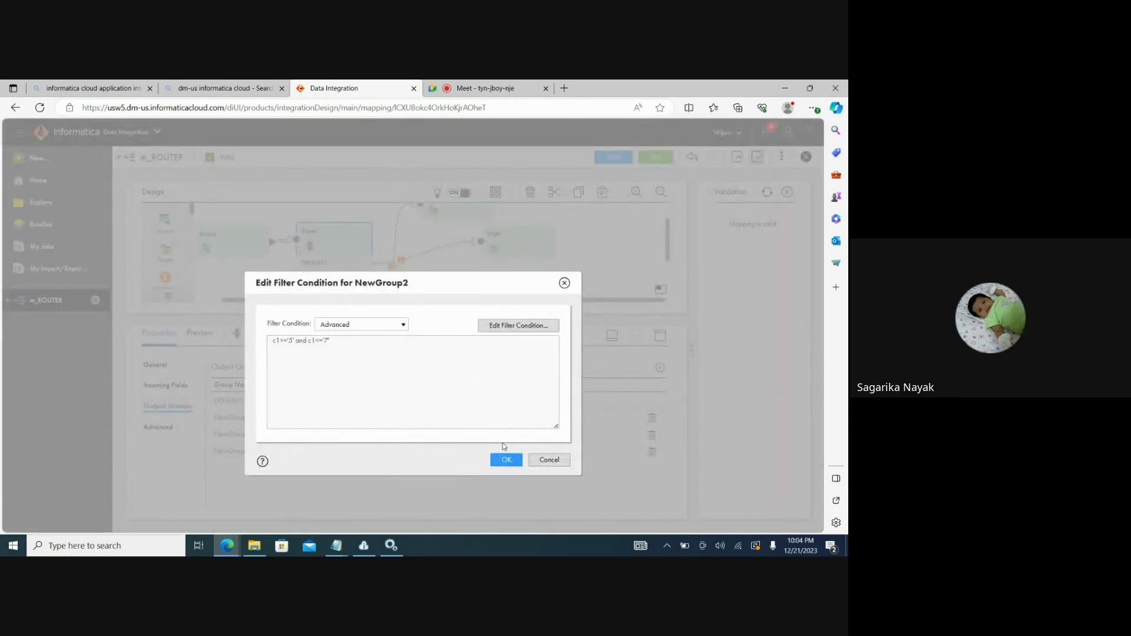
{"action": "left_click", "coordinate": [505, 460]}
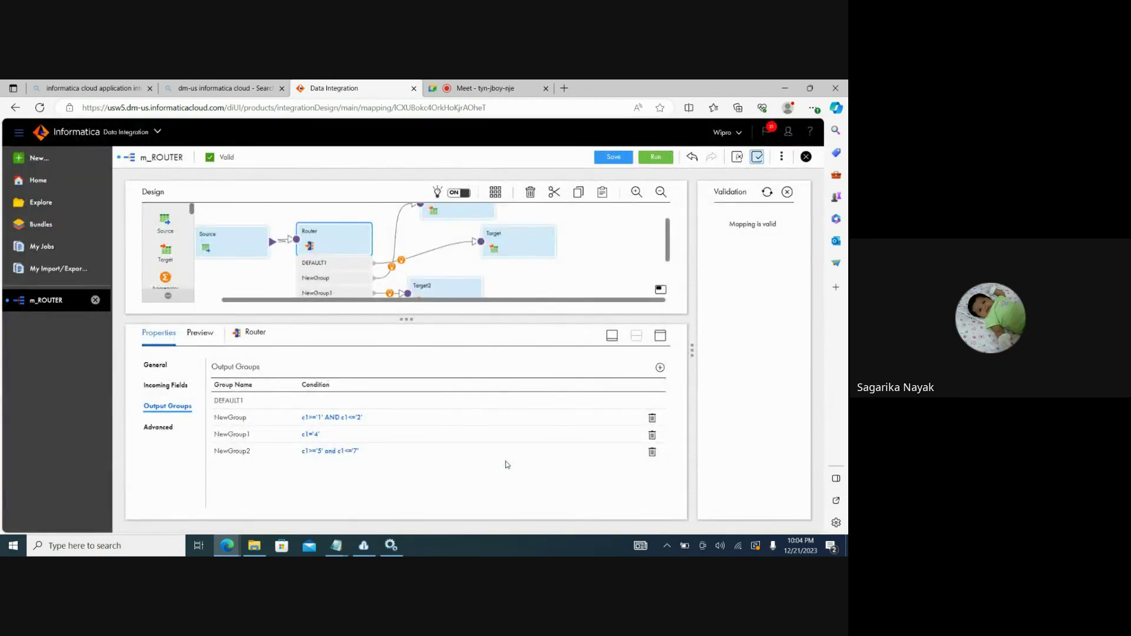
Add a fourth Target to the mapping canvas below Target2 and link the Router's NewGroup2 output to it
{"action": "left_click_drag", "start_coordinate": [399, 319], "coordinate": [403, 381]}
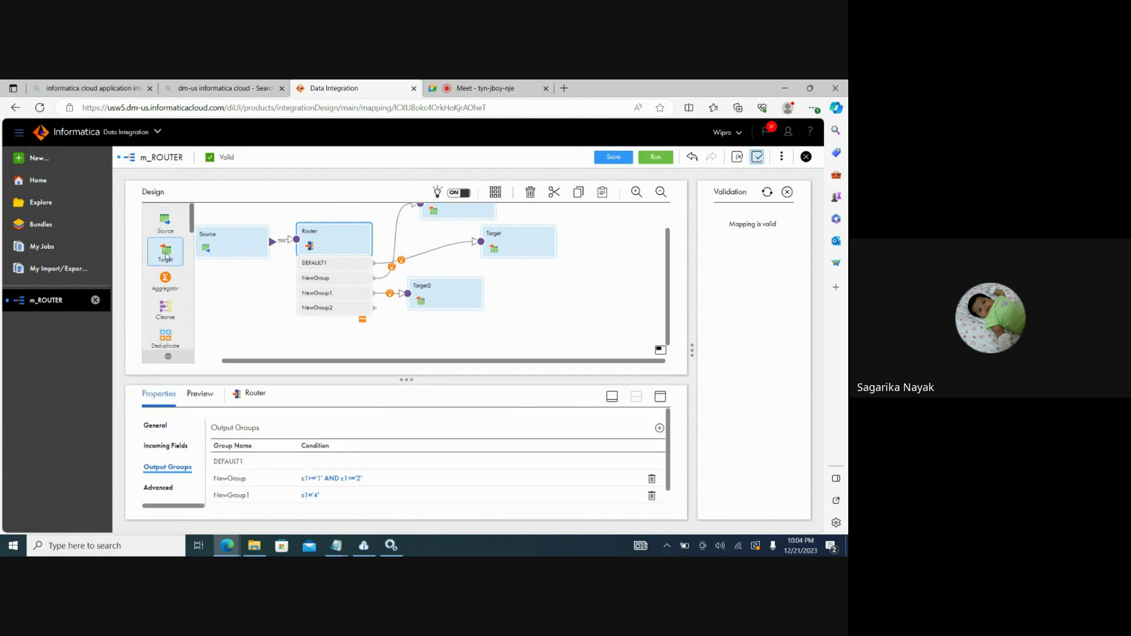
{"action": "left_click_drag", "start_coordinate": [167, 257], "coordinate": [506, 306]}
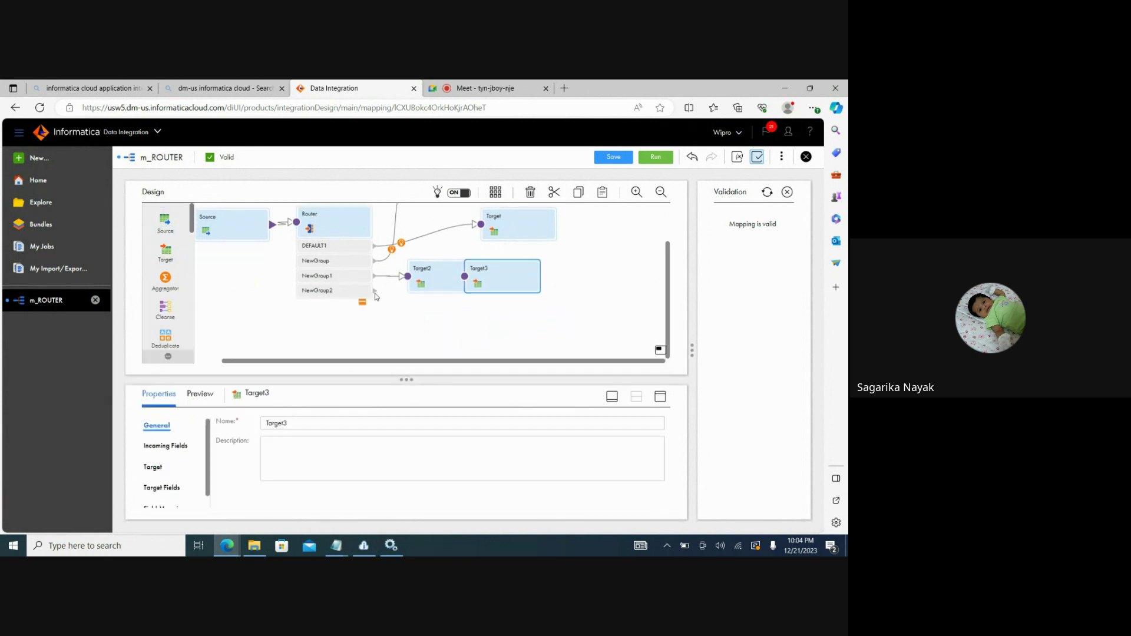
{"action": "left_click_drag", "start_coordinate": [375, 294], "coordinate": [517, 318]}
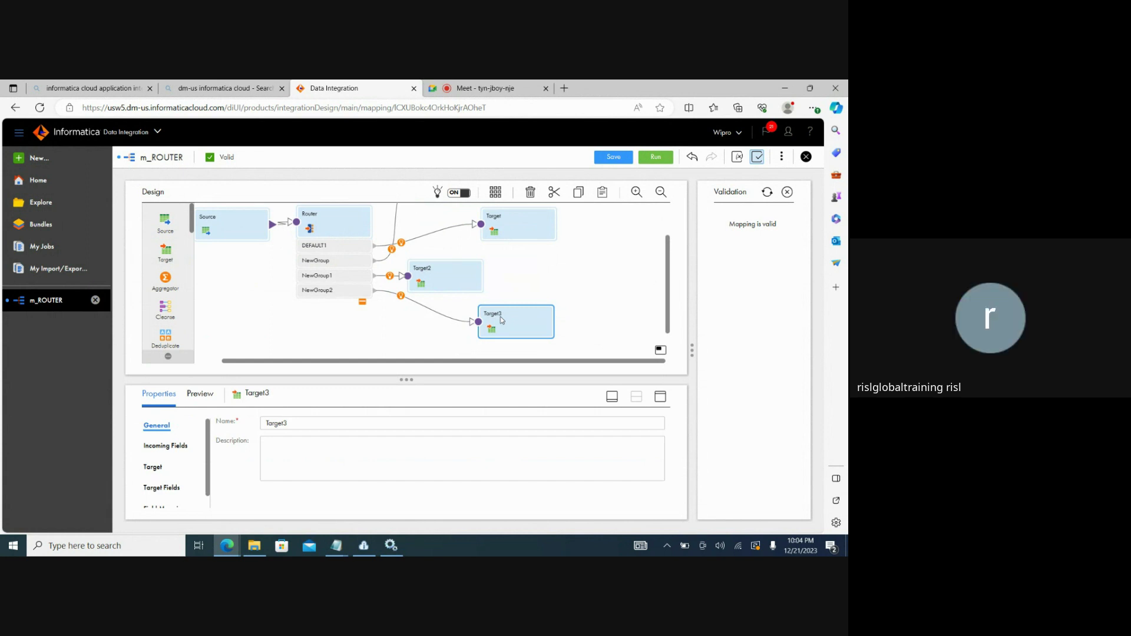
Set the new target's connection to Target_FlatFile (Flat File)
{"action": "left_click", "coordinate": [158, 470]}
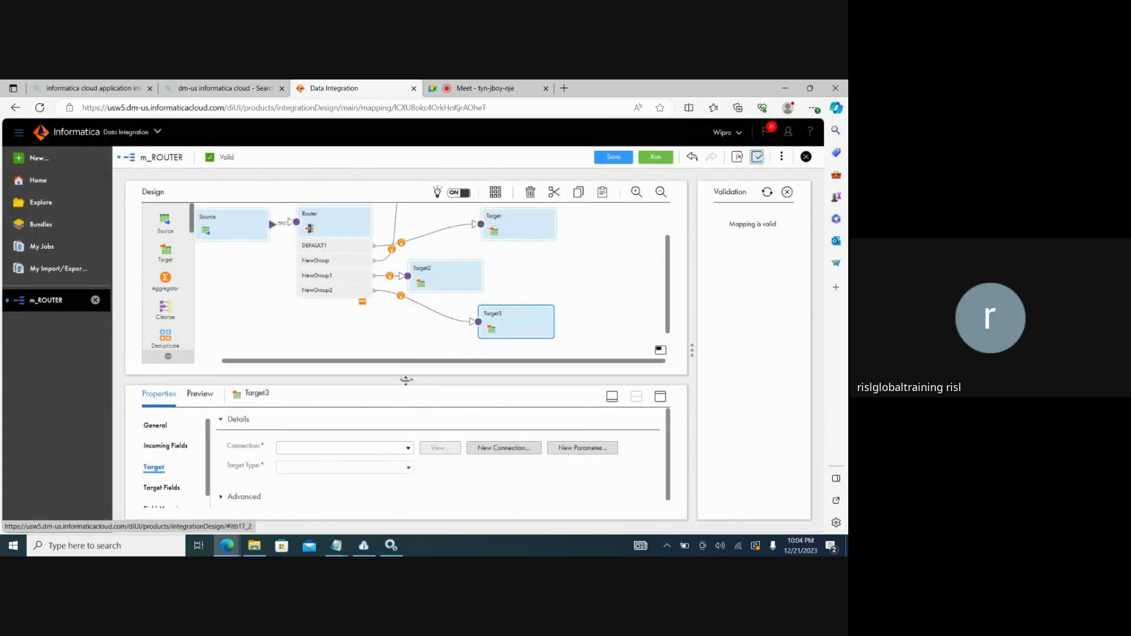
{"action": "left_click_drag", "start_coordinate": [406, 380], "coordinate": [406, 315]}
{"action": "left_click", "coordinate": [367, 384]}
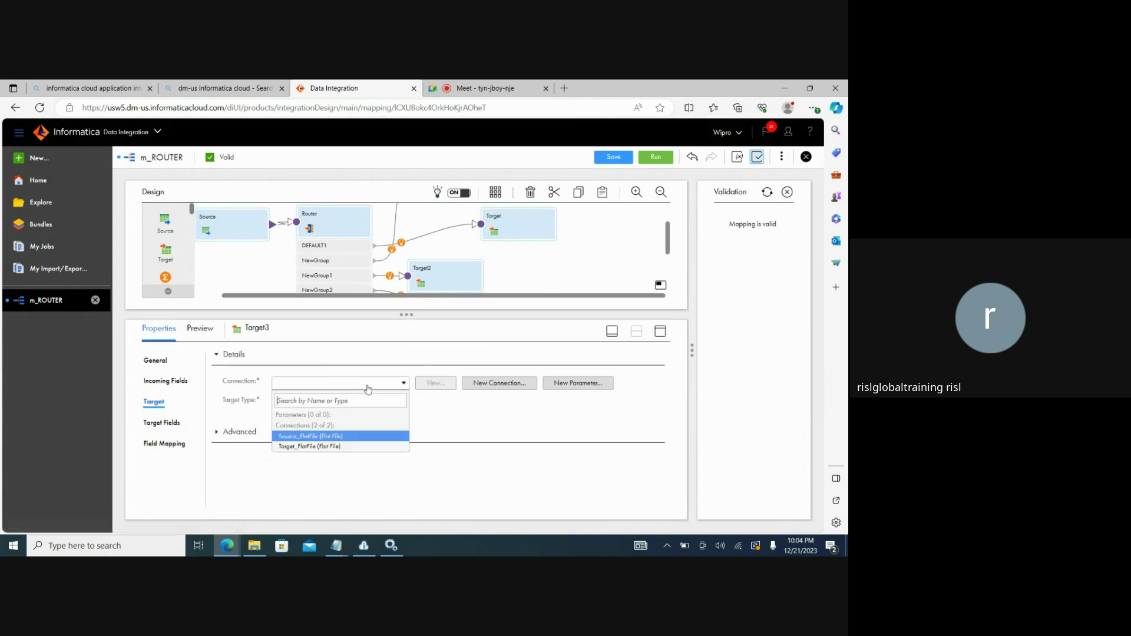
{"action": "left_click", "coordinate": [328, 446]}
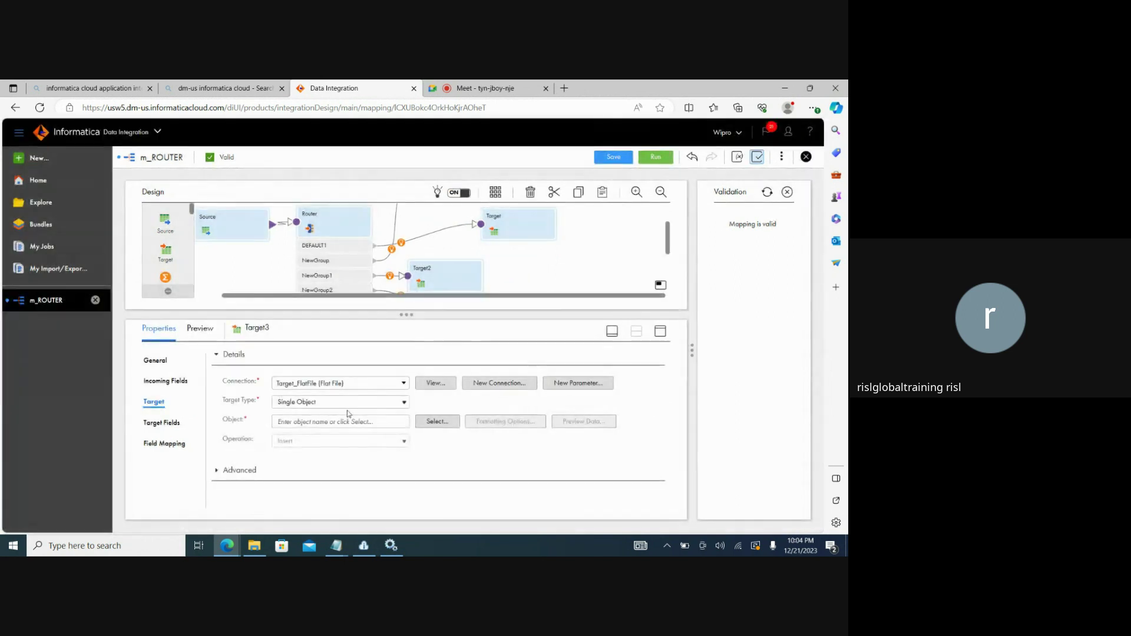
Set the target object to be created new at runtime with the static file name FF_ROUTER_CNDTN_2.txt
{"action": "left_click", "coordinate": [437, 421]}
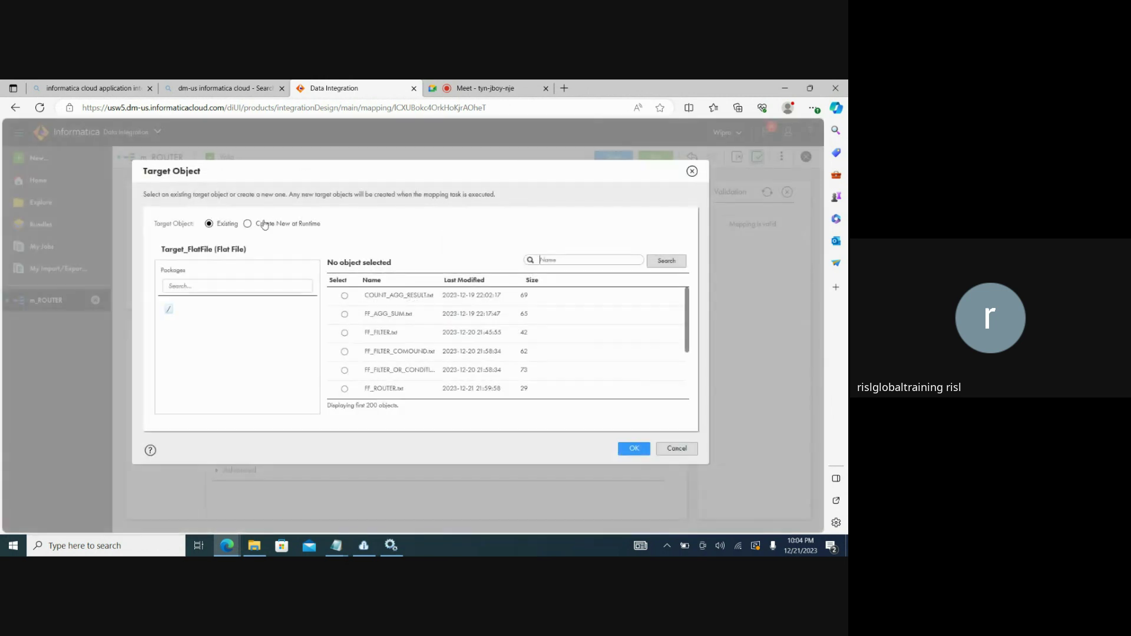
{"action": "left_click", "coordinate": [248, 224]}
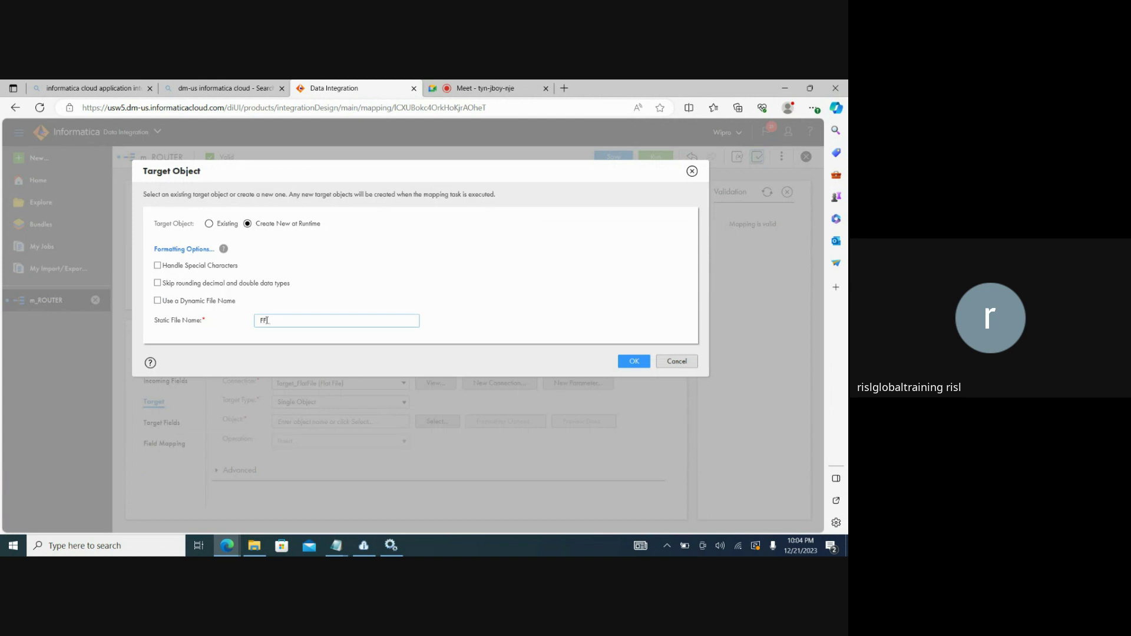
{"action": "left_click", "coordinate": [266, 320]}
{"action": "type", "text": "FF_R"}
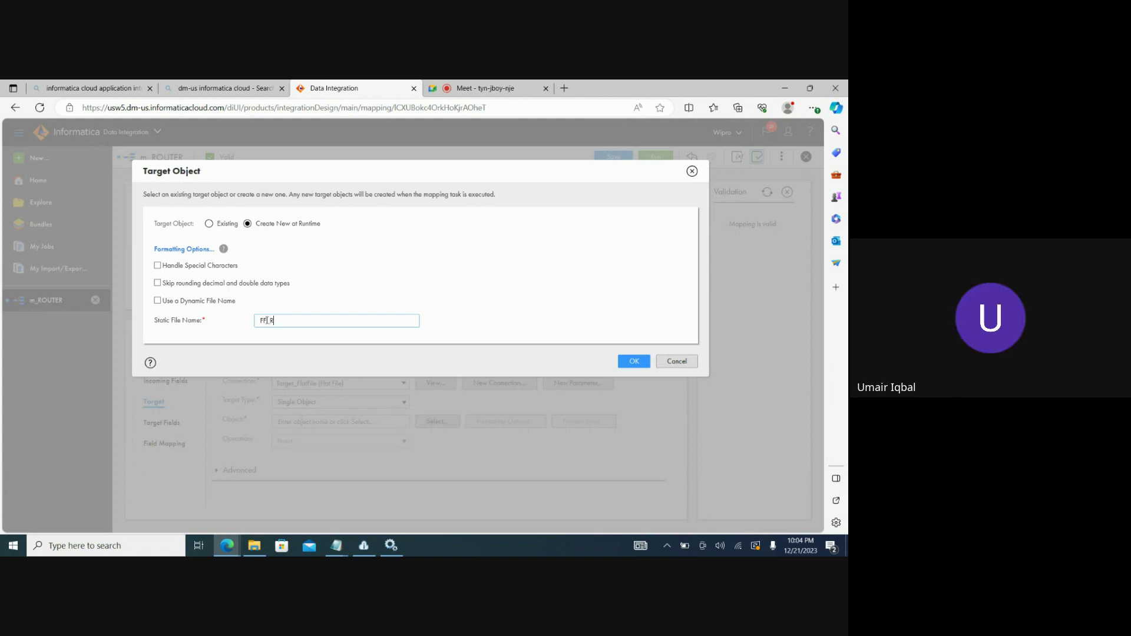
{"action": "type", "text": "OUTER_CNDTN_2.txt"}
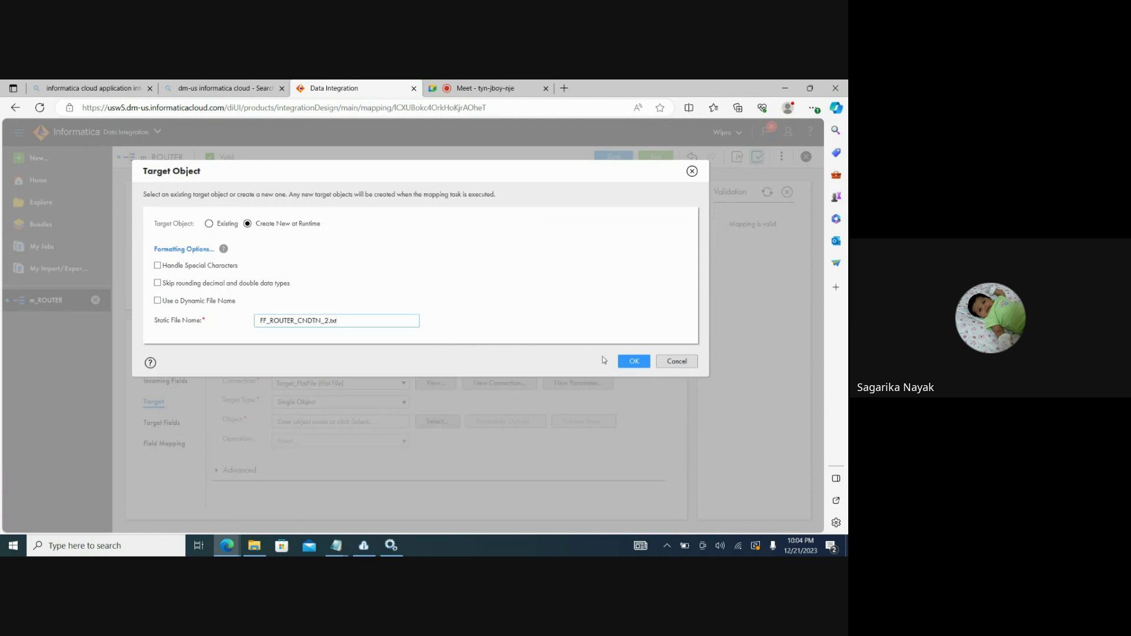
{"action": "left_click", "coordinate": [626, 361]}
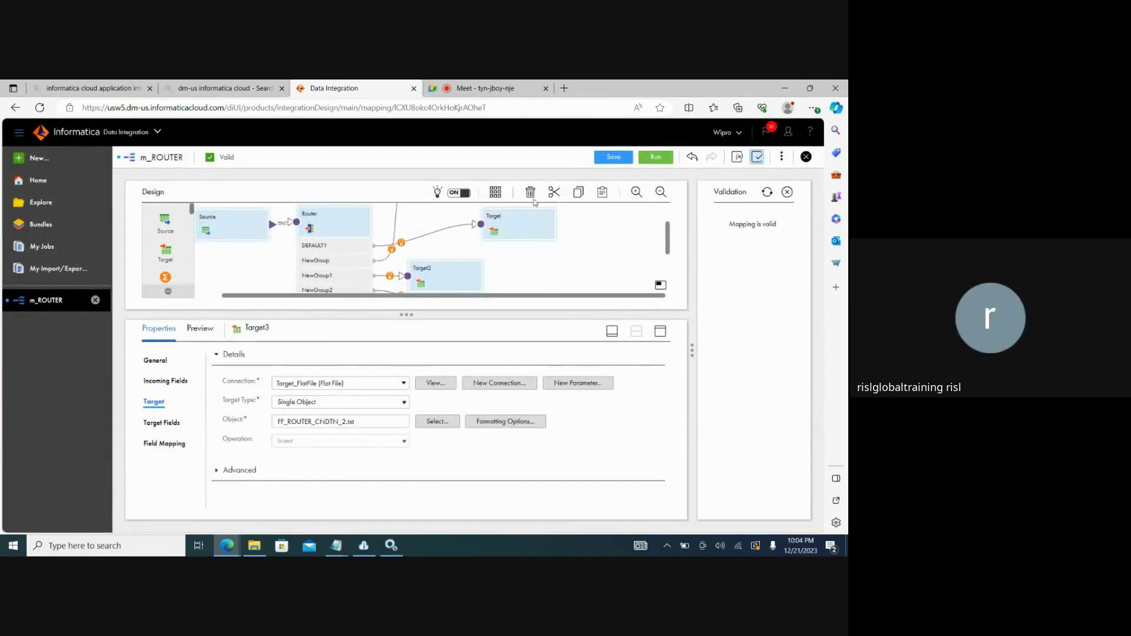
Save the m_ROUTER mapping with its fourth target and run it
{"action": "left_click", "coordinate": [606, 159]}
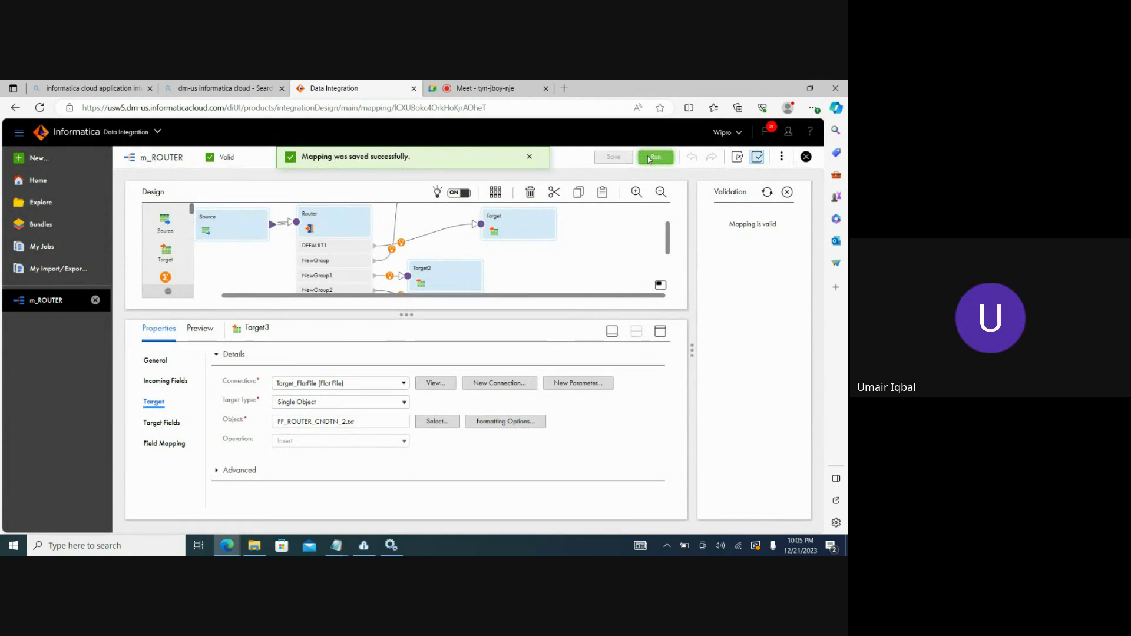
{"action": "left_click", "coordinate": [650, 158]}
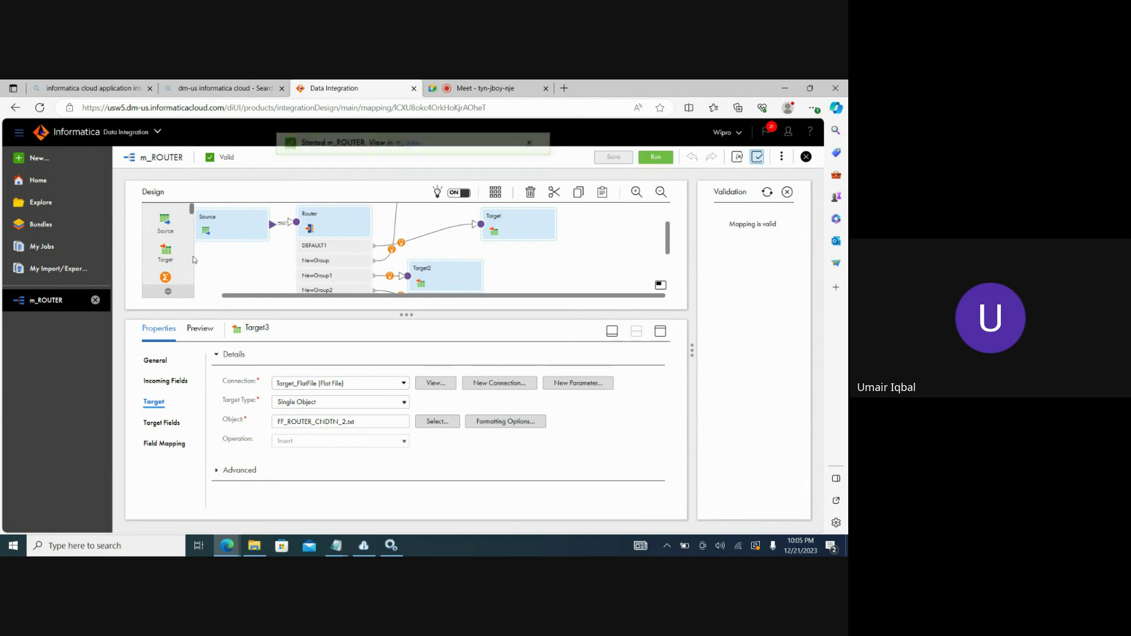
Check the newest m_ROUTER run in My Jobs, refreshing the job list for its current status
{"action": "left_click", "coordinate": [65, 249]}
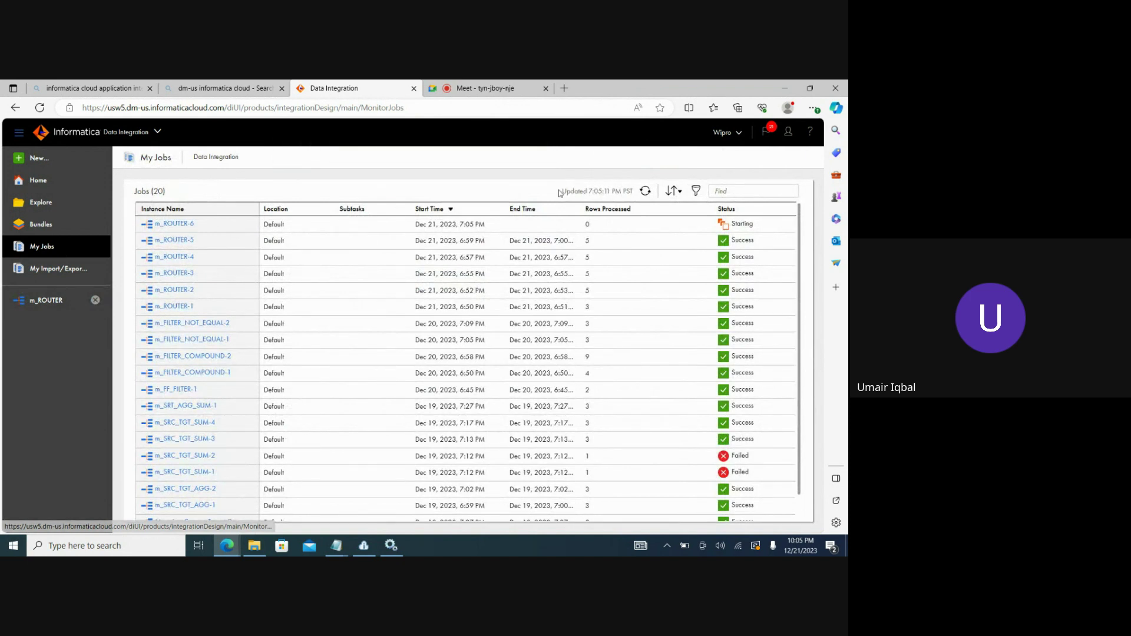
{"action": "left_click", "coordinate": [646, 191]}
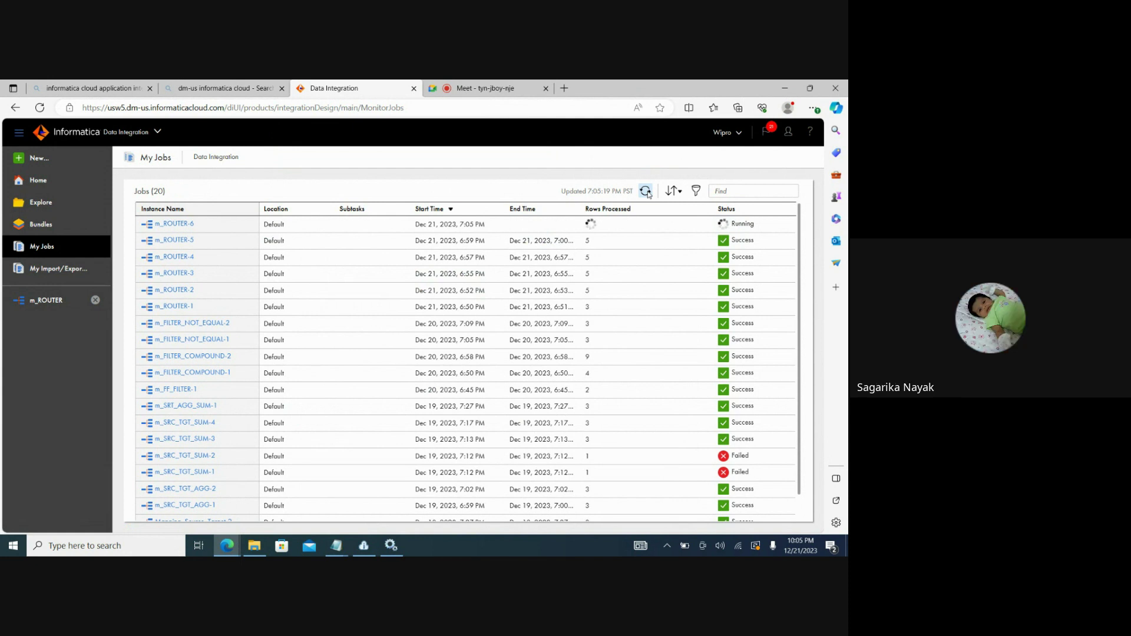
{"action": "left_click", "coordinate": [646, 191]}
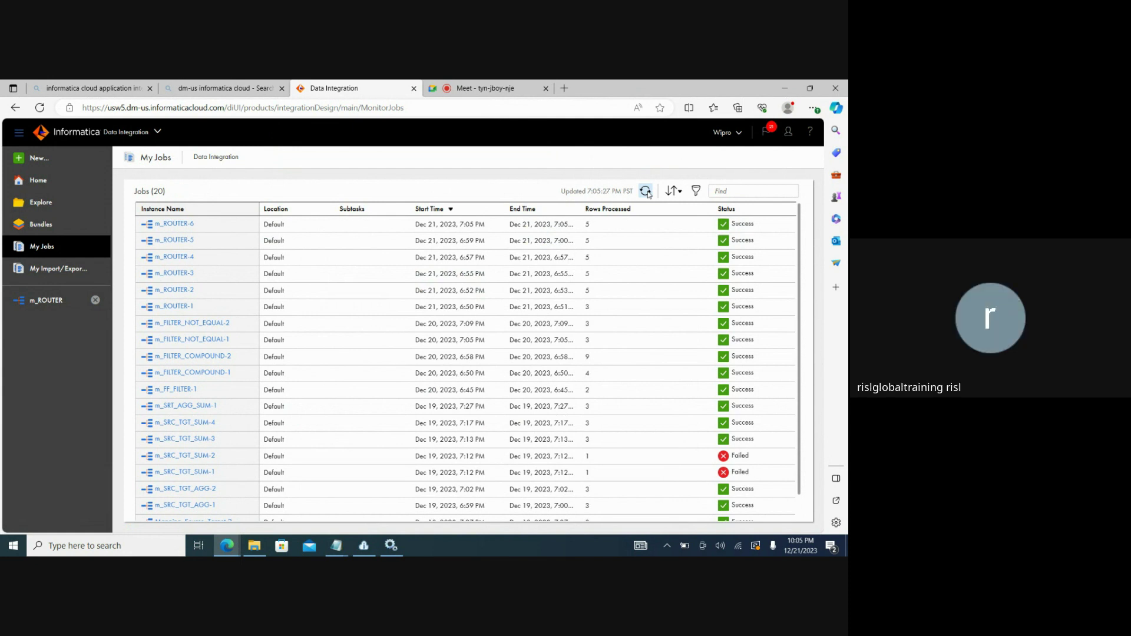
Switch to File Explorer and inspect the contents of FF_ROUTER_CNDTN_2 in the Target folder, closing the file after reading it
{"action": "left_click", "coordinate": [255, 547]}
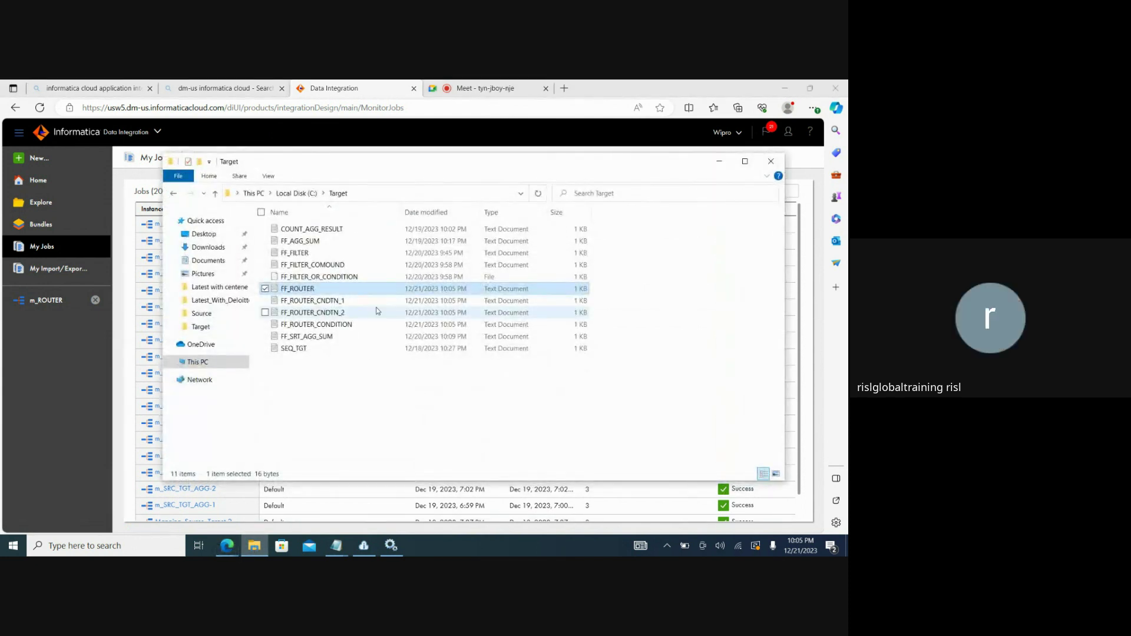
{"action": "double_click", "coordinate": [340, 313]}
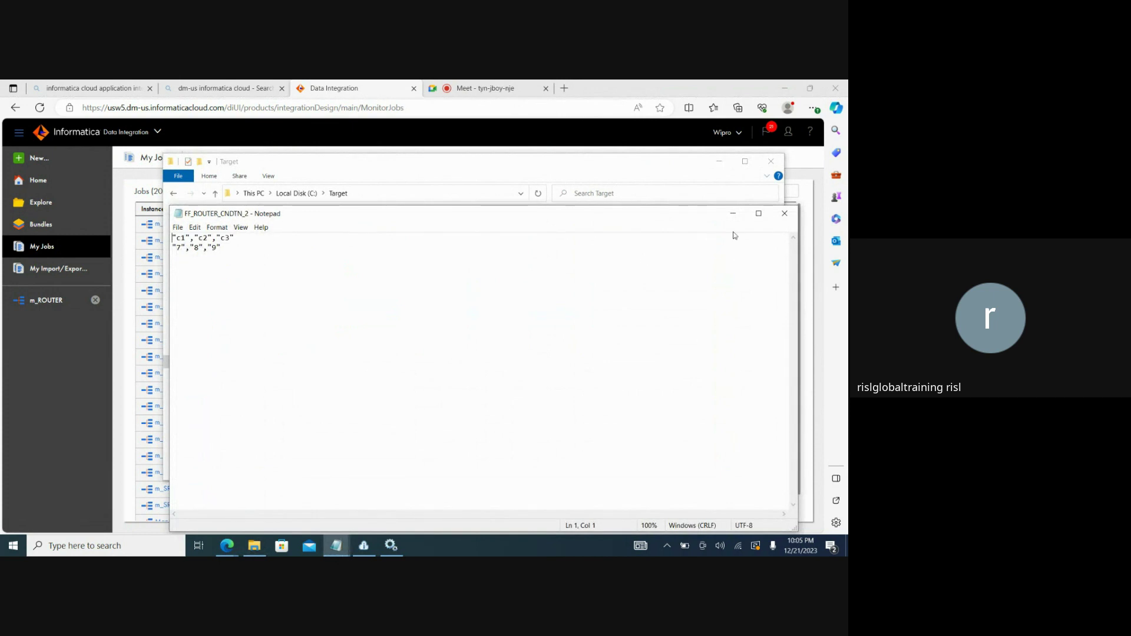
{"action": "left_click", "coordinate": [783, 215]}
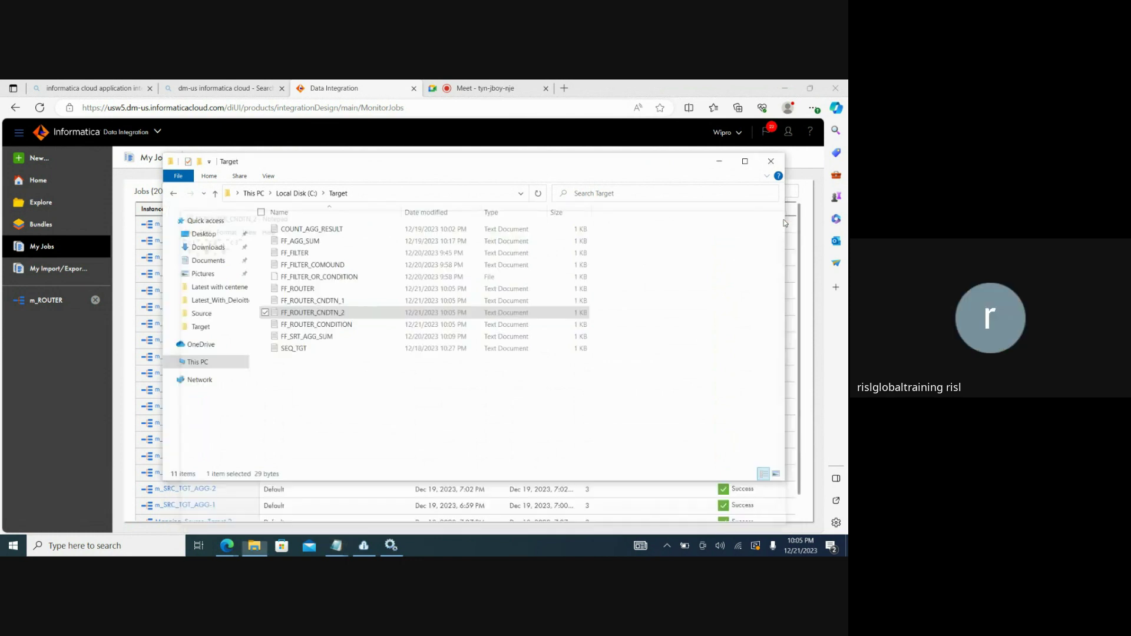
{"action": "double_click", "coordinate": [341, 314]}
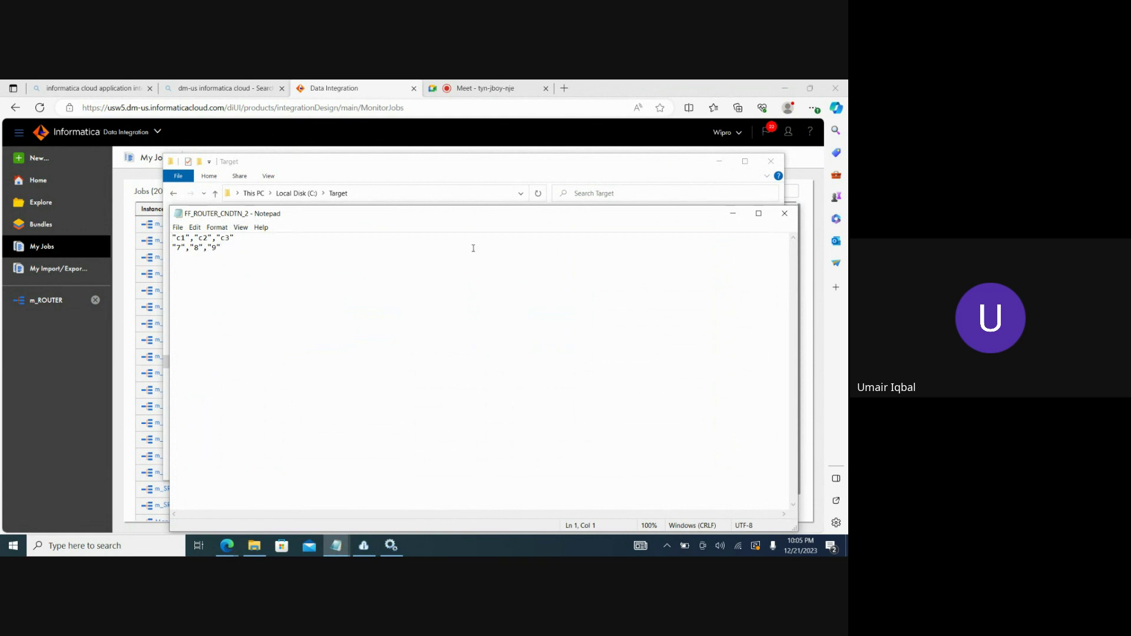
{"action": "left_click", "coordinate": [788, 215]}
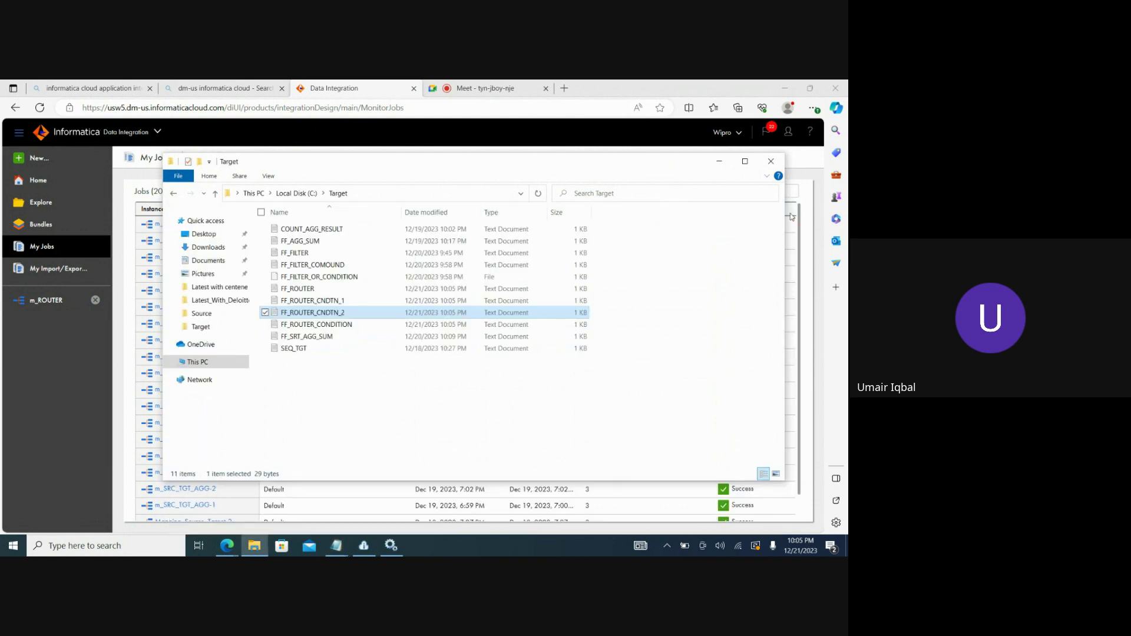
Inspect the output files FF_ROUTER_CNDTN_1, FF_ROUTER and FF_ROUTER_CONDITION one by one, closing each, and minimize the Target folder window
{"action": "double_click", "coordinate": [344, 300]}
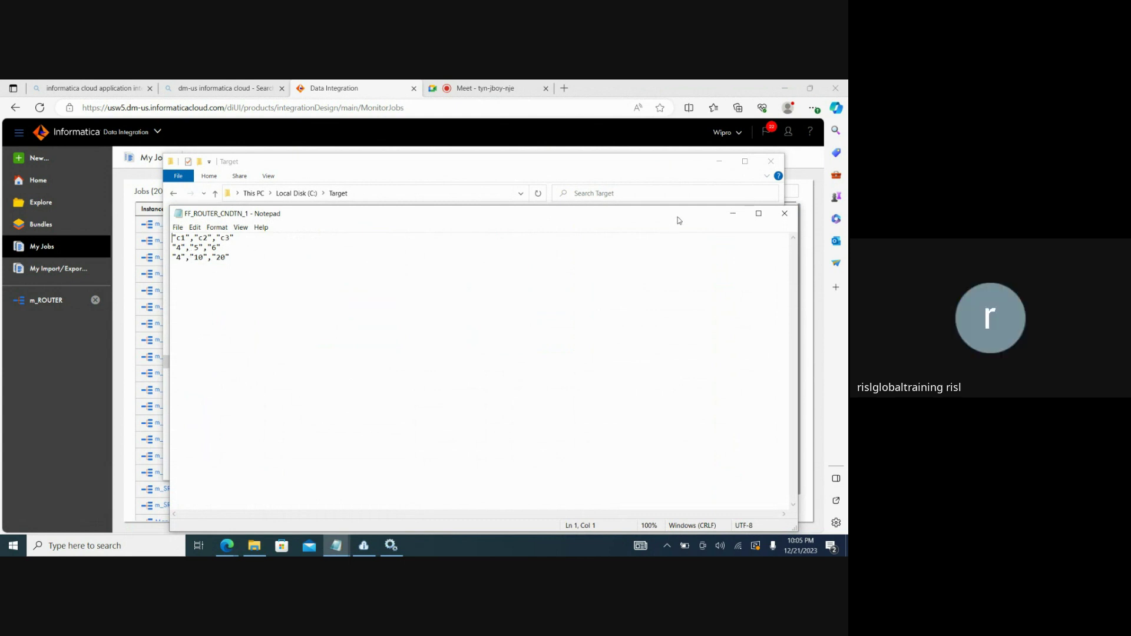
{"action": "left_click", "coordinate": [784, 213]}
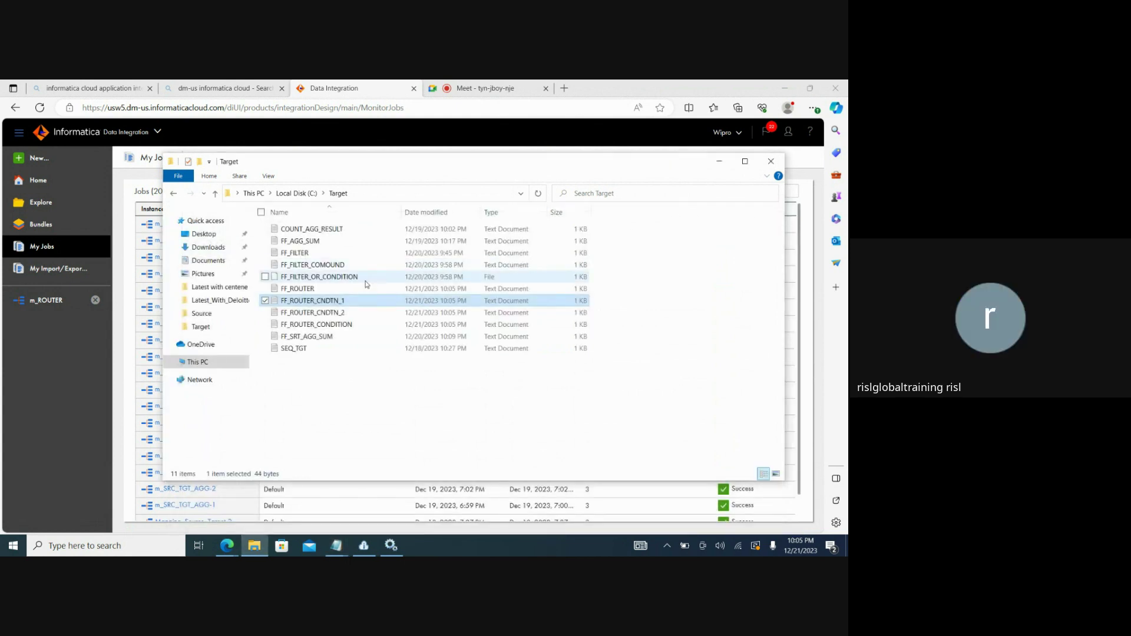
{"action": "double_click", "coordinate": [327, 290]}
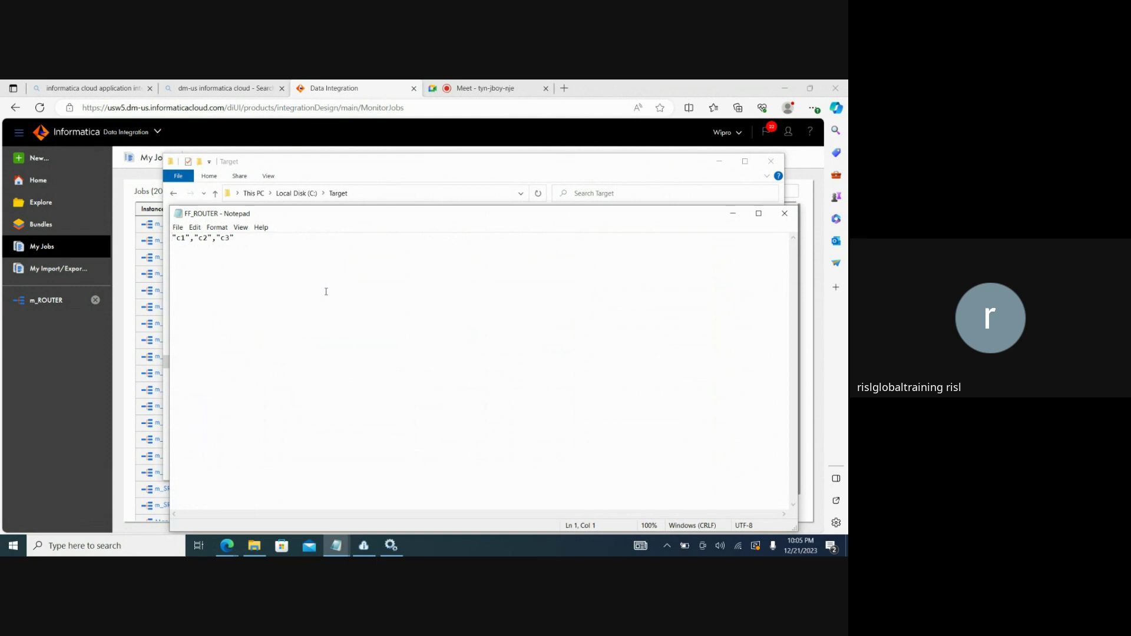
{"action": "left_click", "coordinate": [784, 213]}
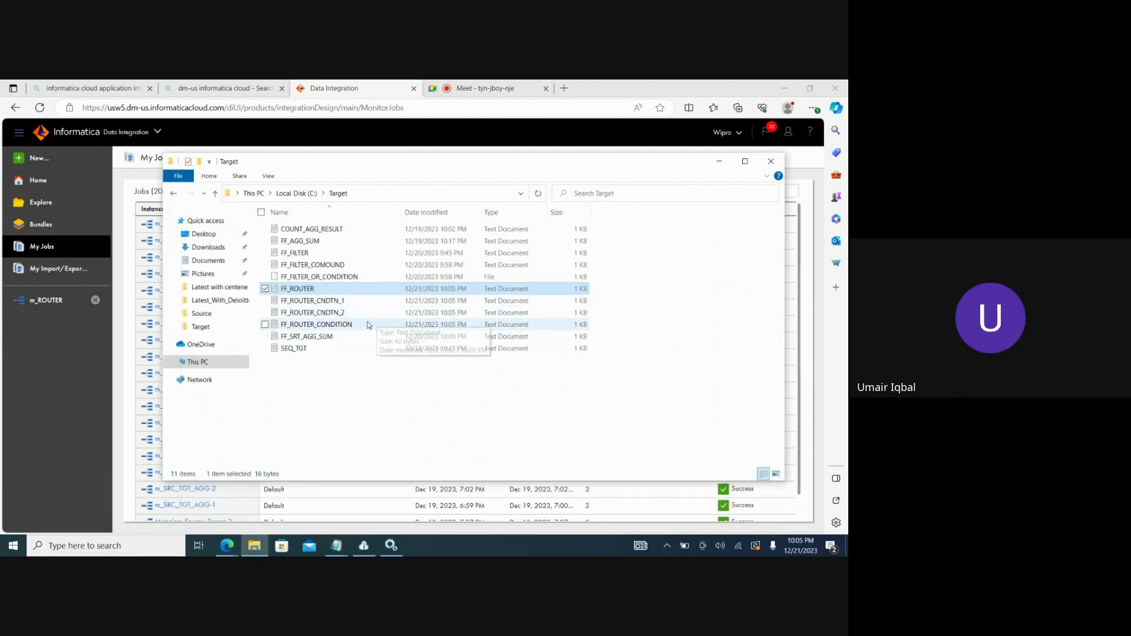
{"action": "double_click", "coordinate": [329, 325]}
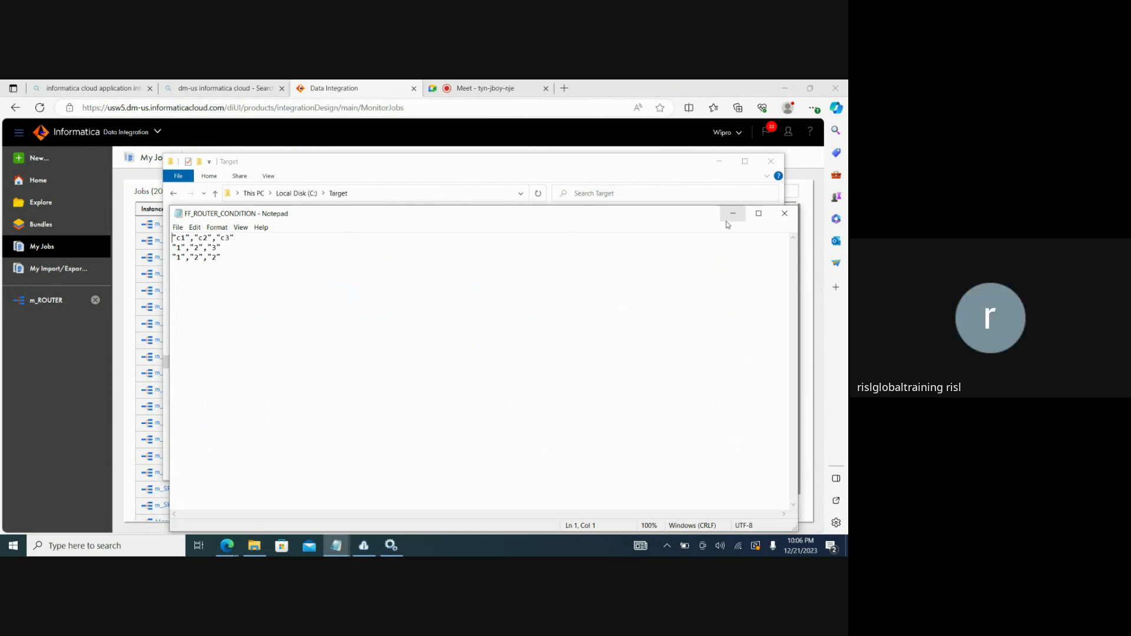
{"action": "left_click", "coordinate": [779, 221]}
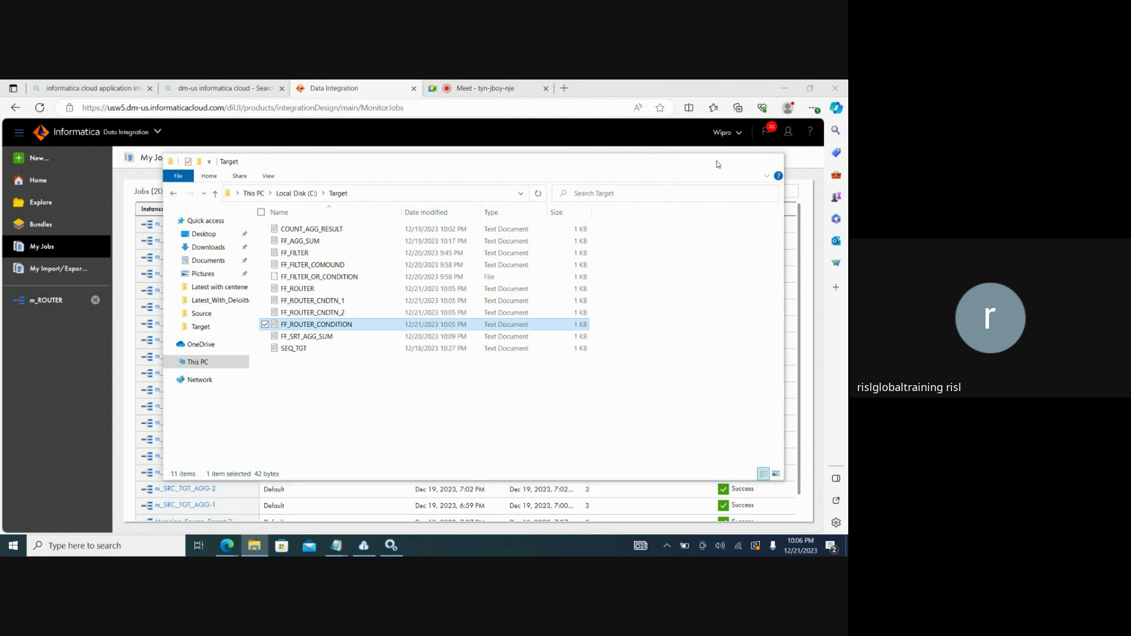
{"action": "left_click", "coordinate": [718, 162]}
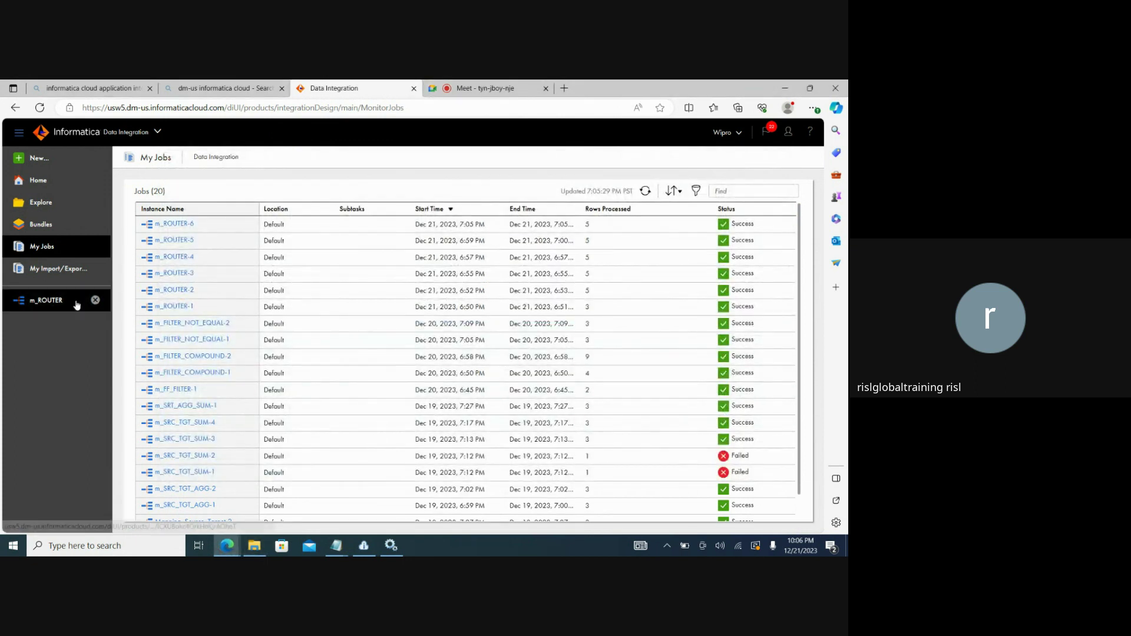
Return to the m_ROUTER mapping, enlarge the design canvas and view the target fields of Target3
{"action": "left_click", "coordinate": [53, 301]}
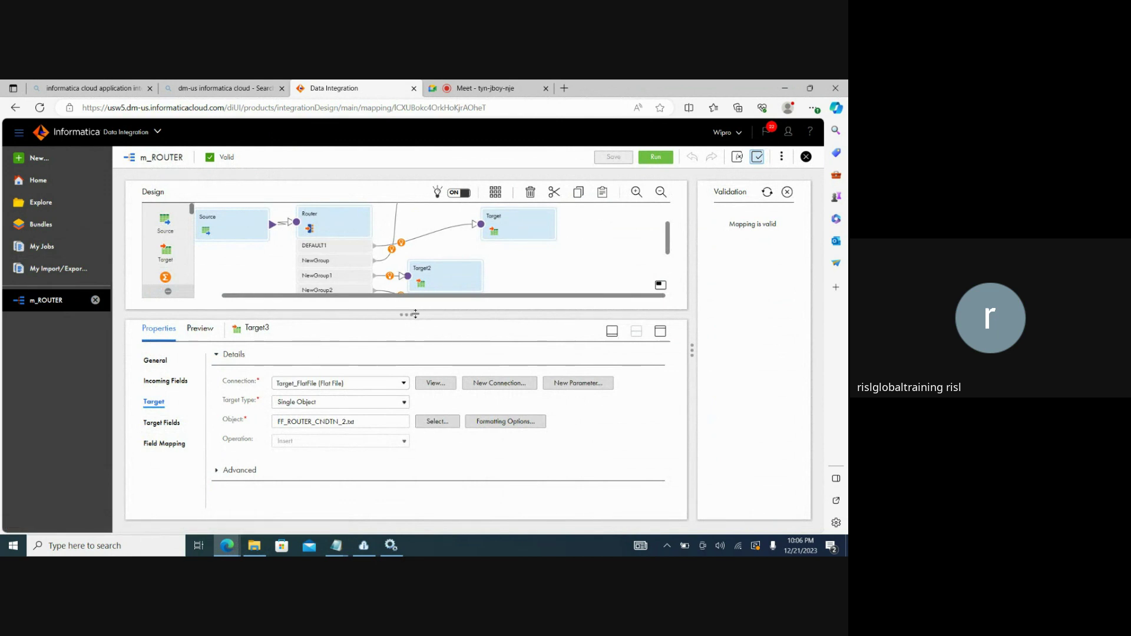
{"action": "left_click_drag", "start_coordinate": [415, 314], "coordinate": [421, 367]}
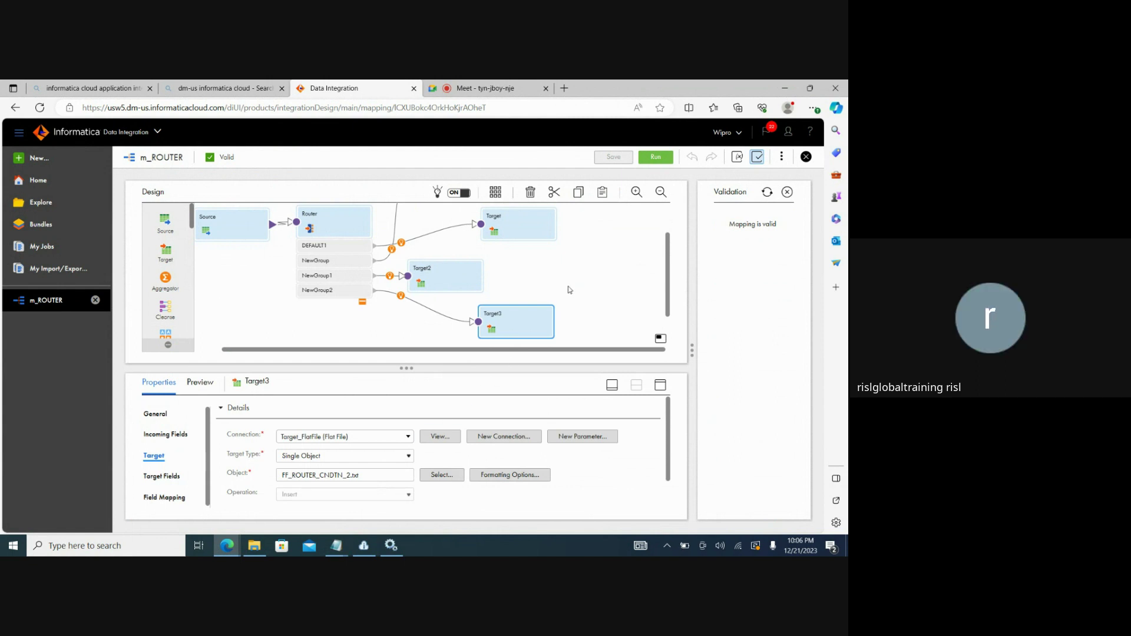
{"action": "left_click", "coordinate": [541, 273]}
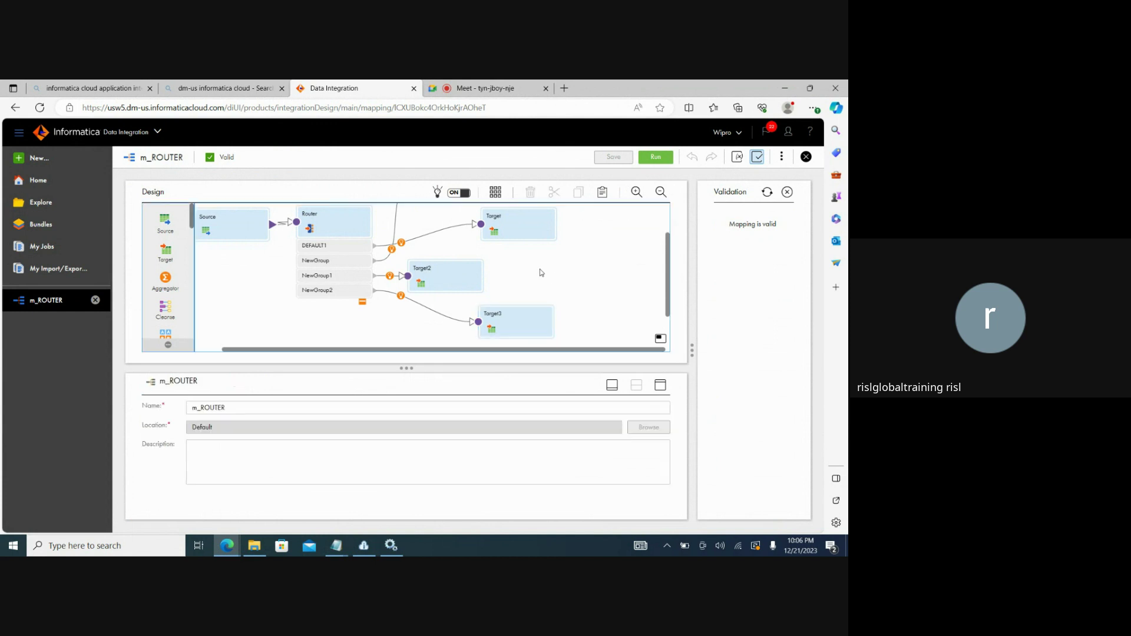
{"action": "left_click", "coordinate": [531, 313]}
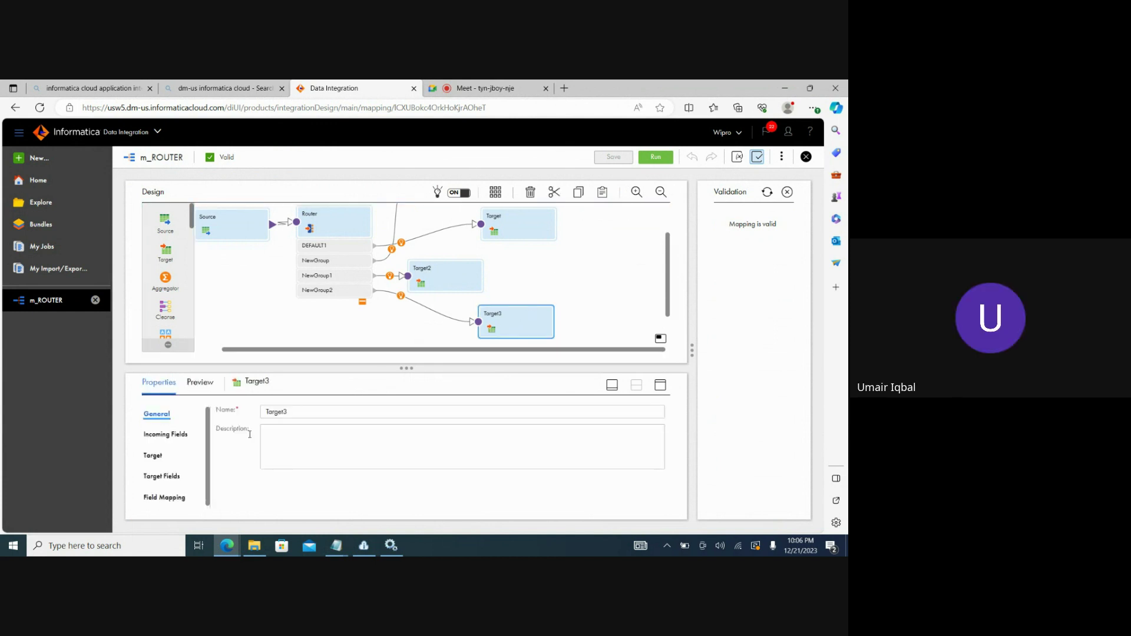
{"action": "left_click", "coordinate": [164, 476]}
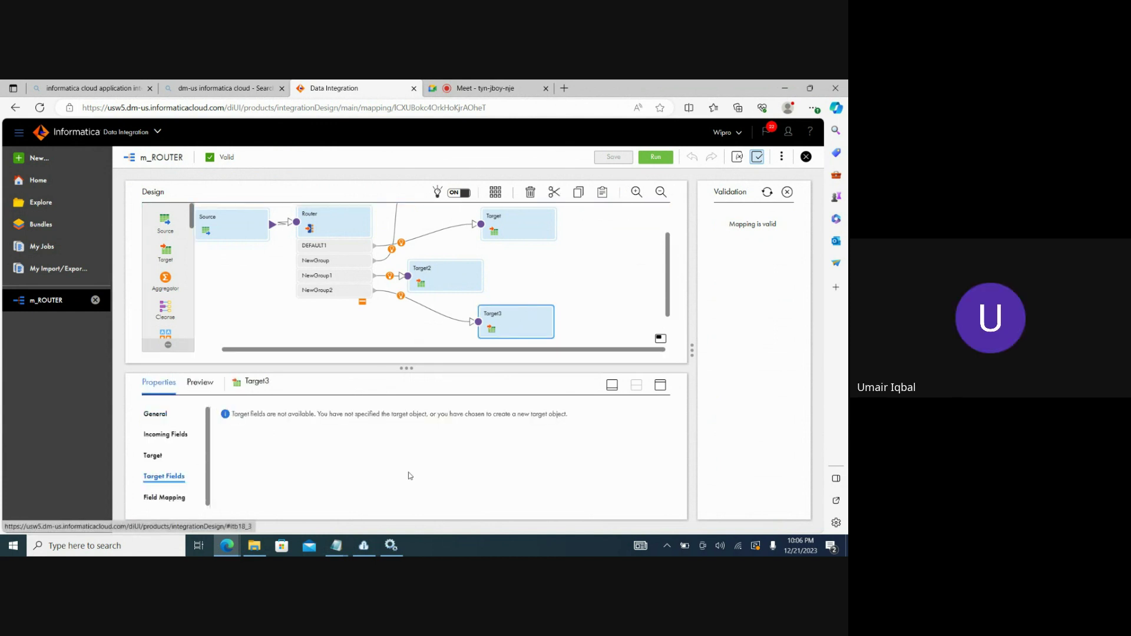
Change Target3's target object to the existing file SEQ_TGT.txt and accept the target change
{"action": "left_click", "coordinate": [154, 456]}
{"action": "left_click", "coordinate": [448, 475]}
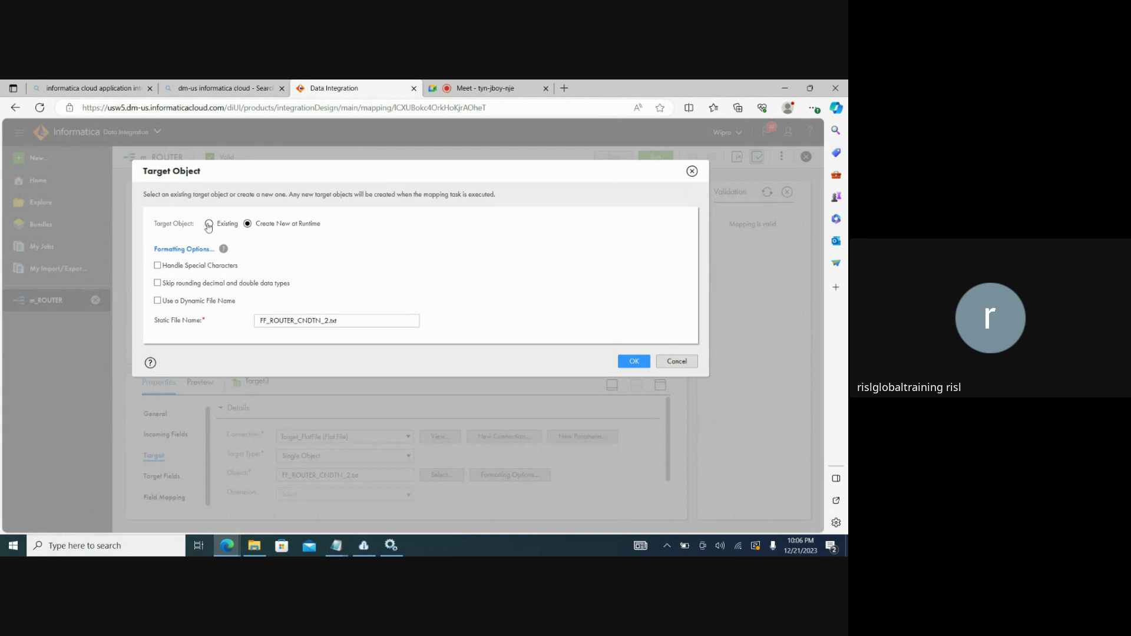
{"action": "left_click", "coordinate": [208, 224]}
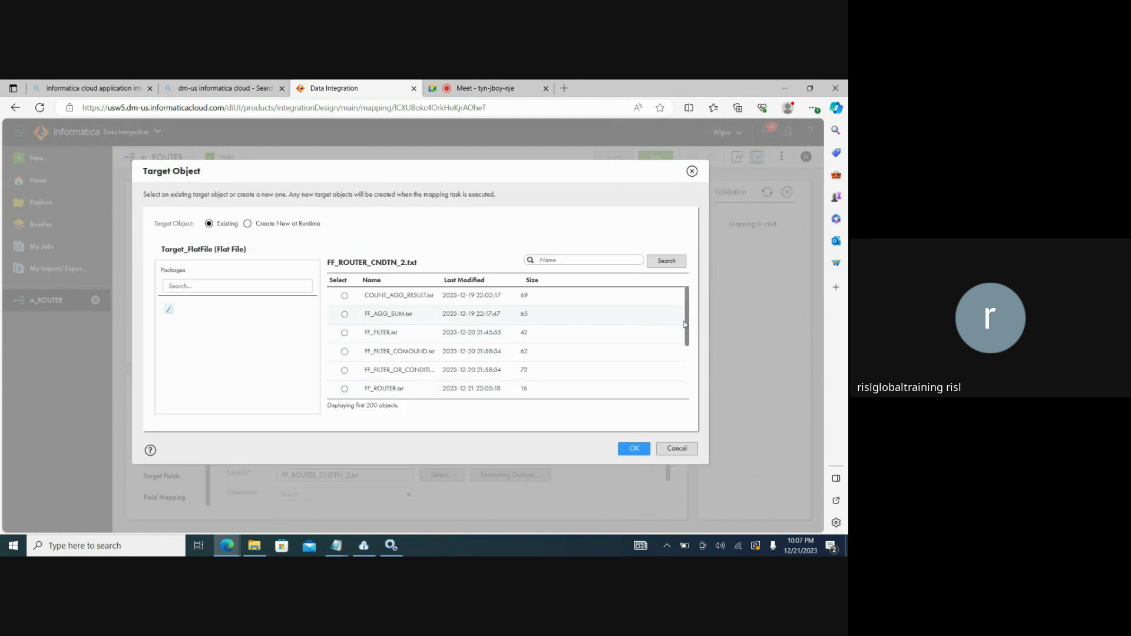
{"action": "left_click_drag", "start_coordinate": [687, 324], "coordinate": [690, 375]}
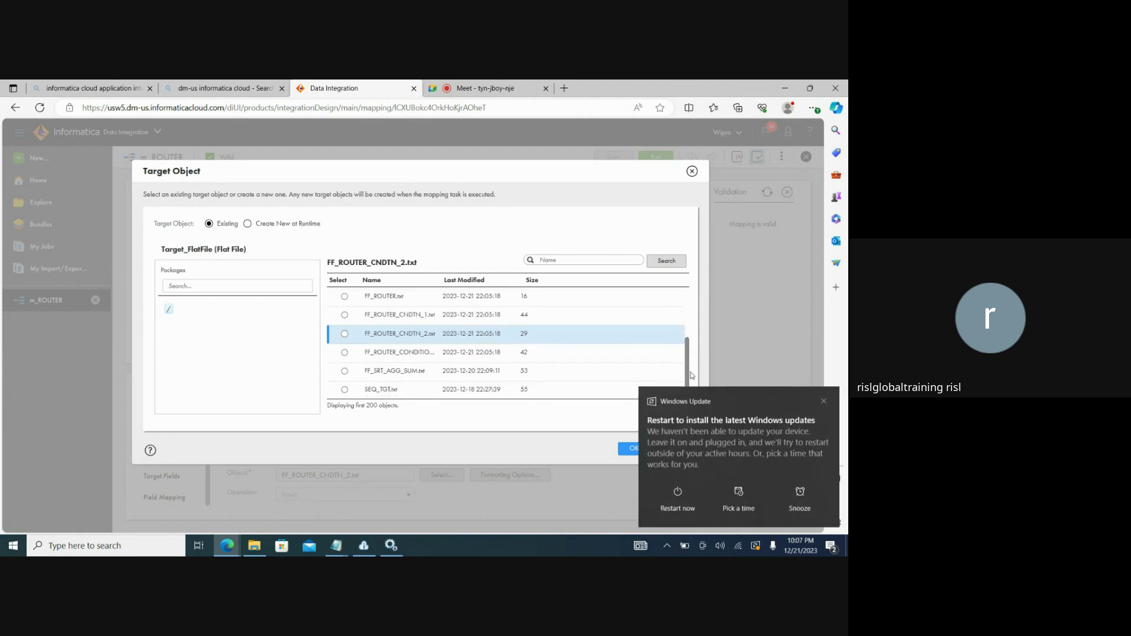
{"action": "left_click", "coordinate": [409, 370]}
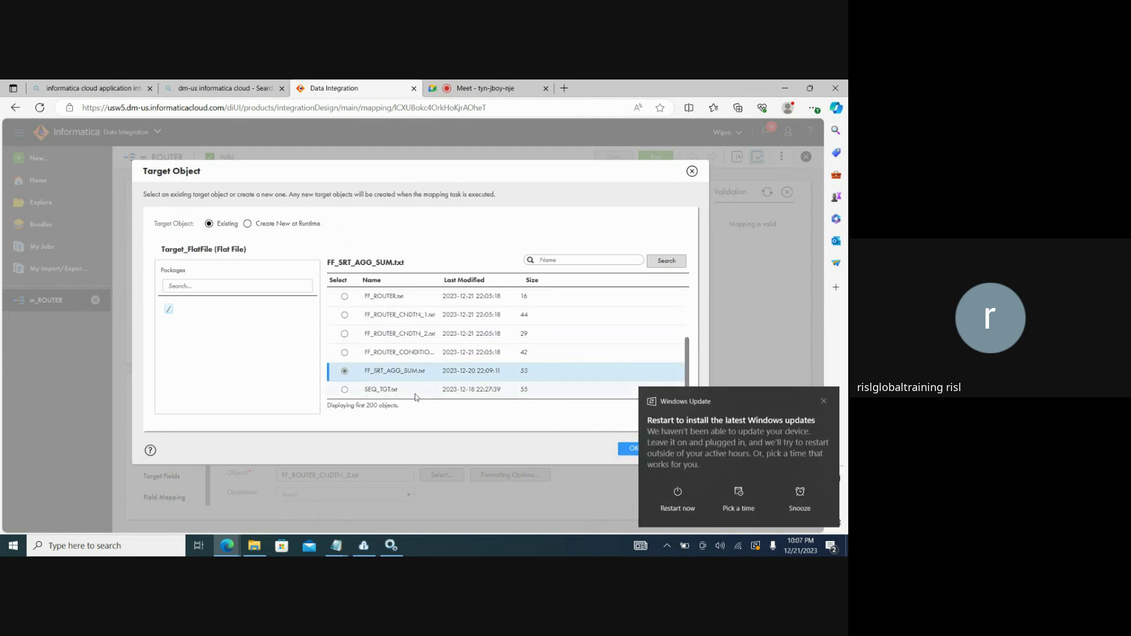
{"action": "left_click", "coordinate": [370, 391]}
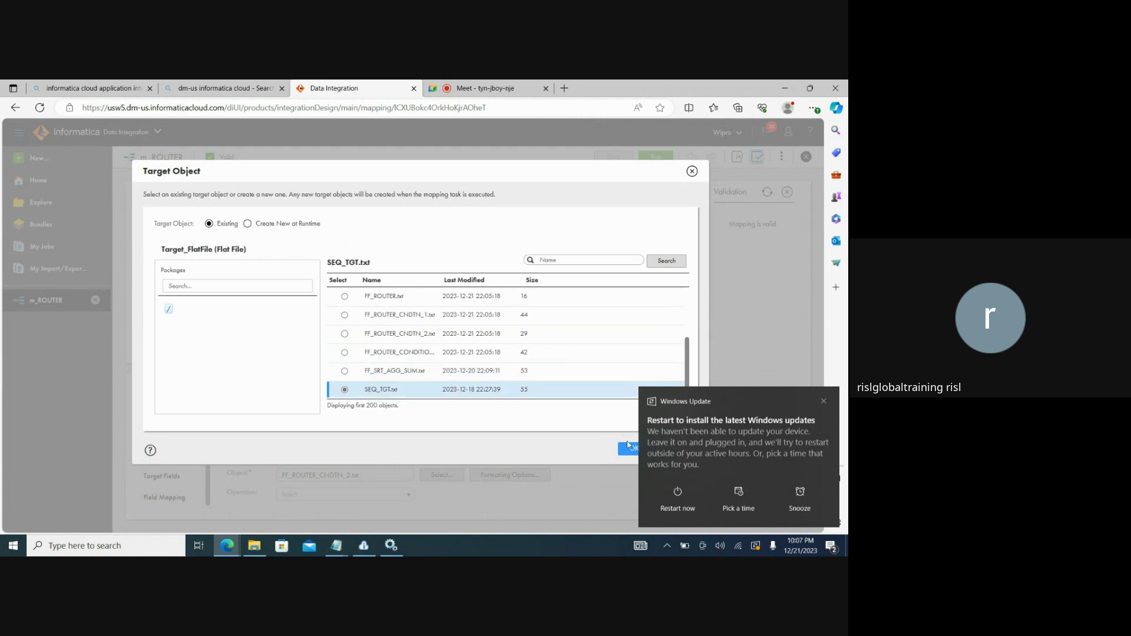
{"action": "left_click", "coordinate": [628, 450]}
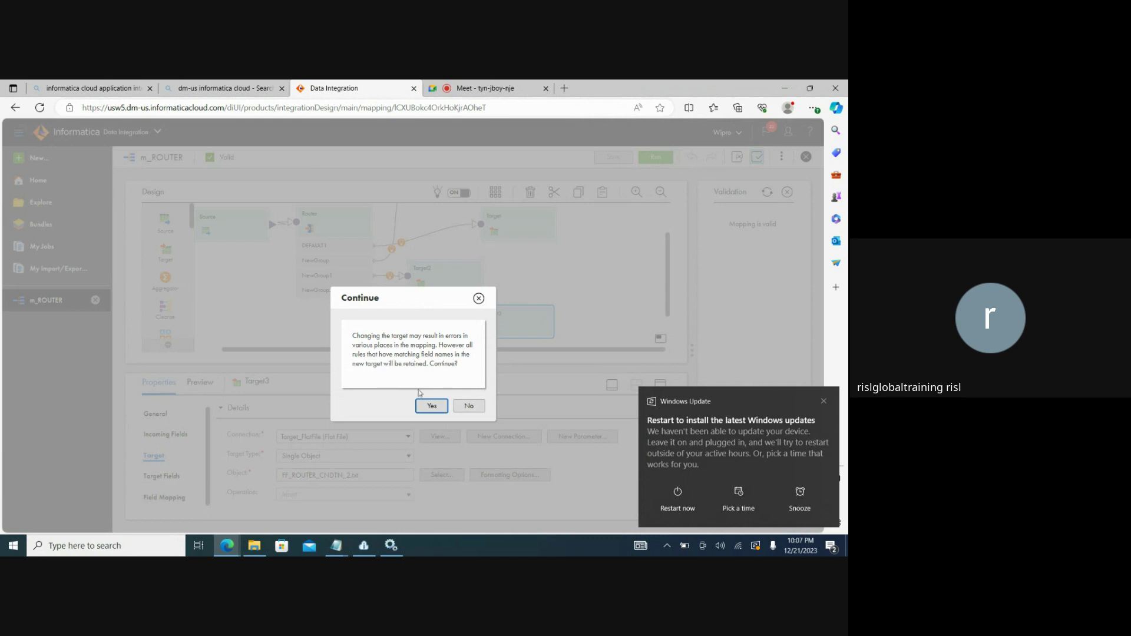
{"action": "left_click", "coordinate": [431, 405]}
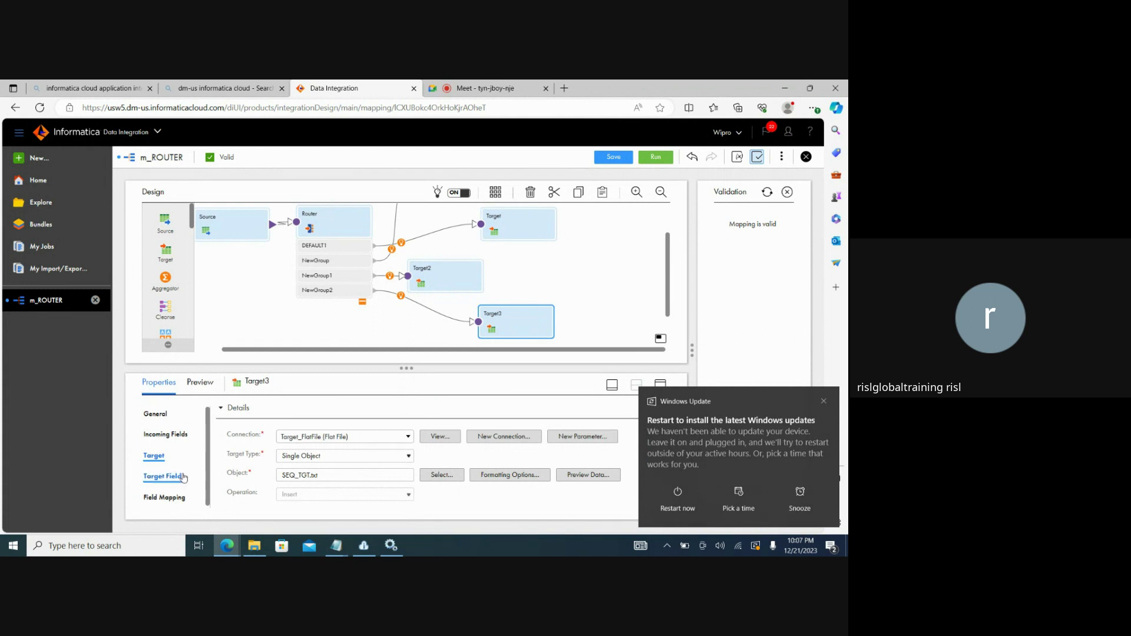
Review Target3's field mapping and set its field map option to Manual
{"action": "left_click", "coordinate": [183, 500]}
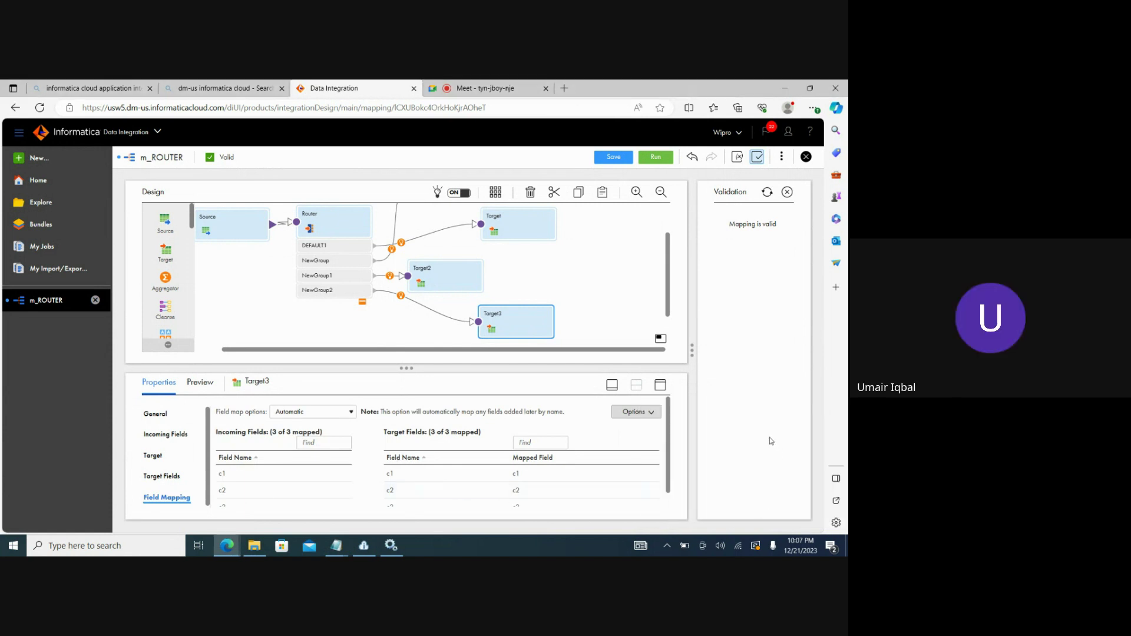
{"action": "scroll", "coordinate": [671, 431], "scroll_direction": "down", "scroll_amount": 1}
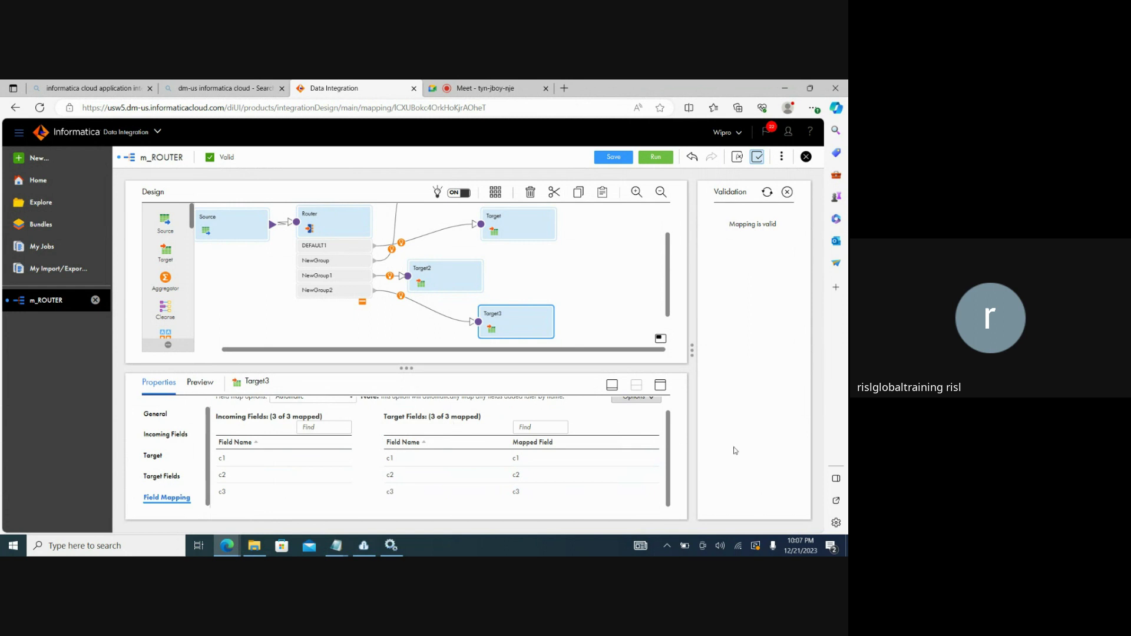
{"action": "left_click_drag", "start_coordinate": [670, 435], "coordinate": [669, 417]}
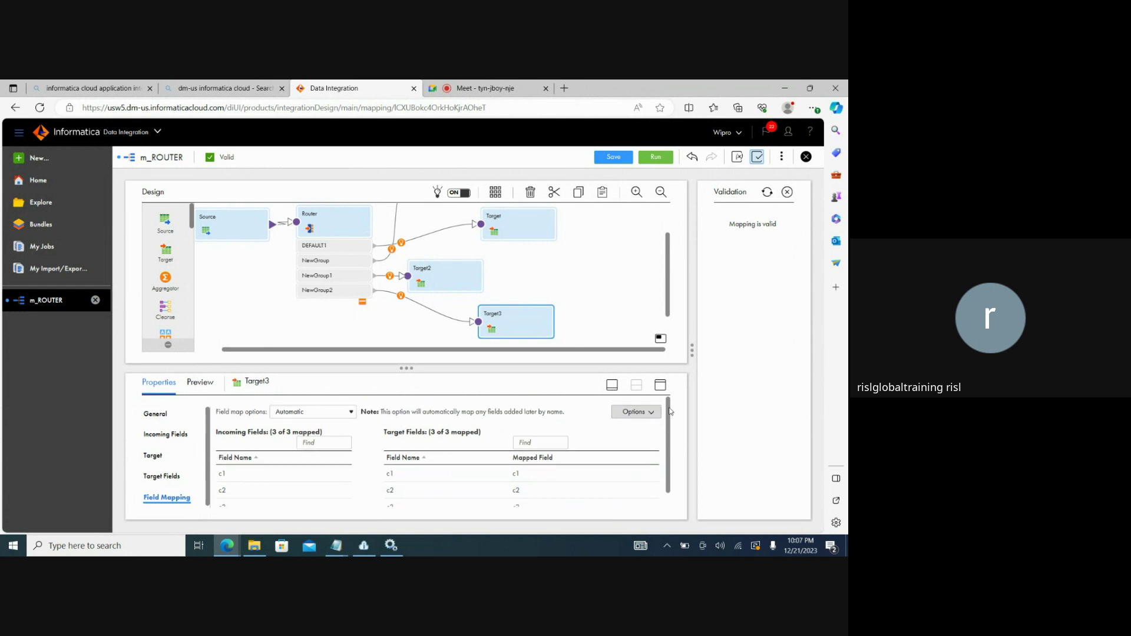
{"action": "left_click", "coordinate": [306, 412]}
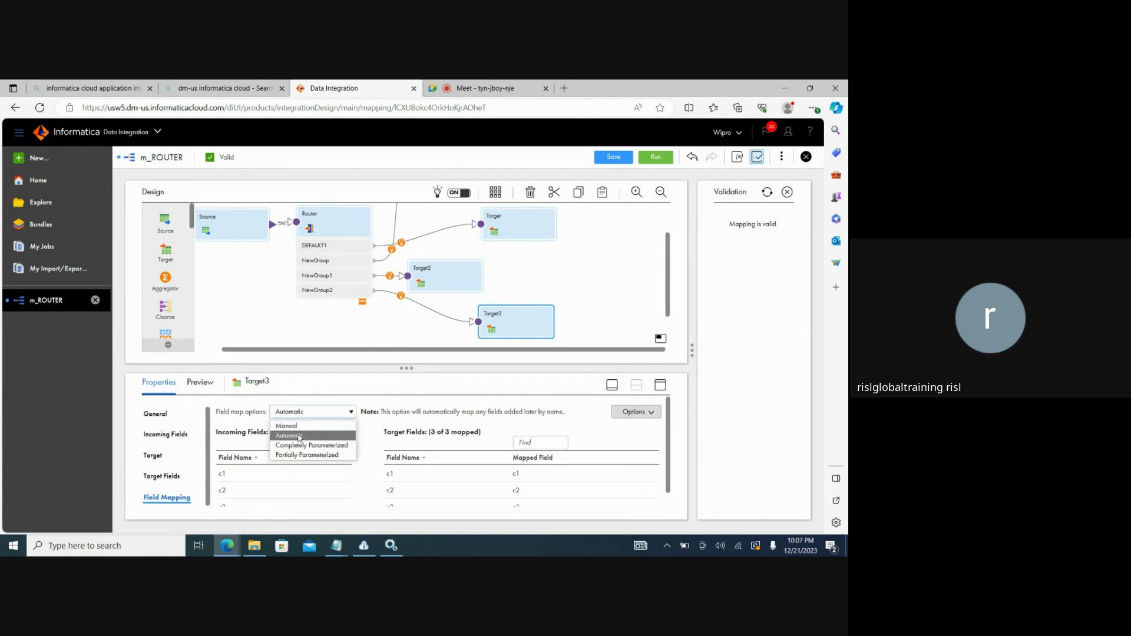
{"action": "left_click", "coordinate": [286, 425]}
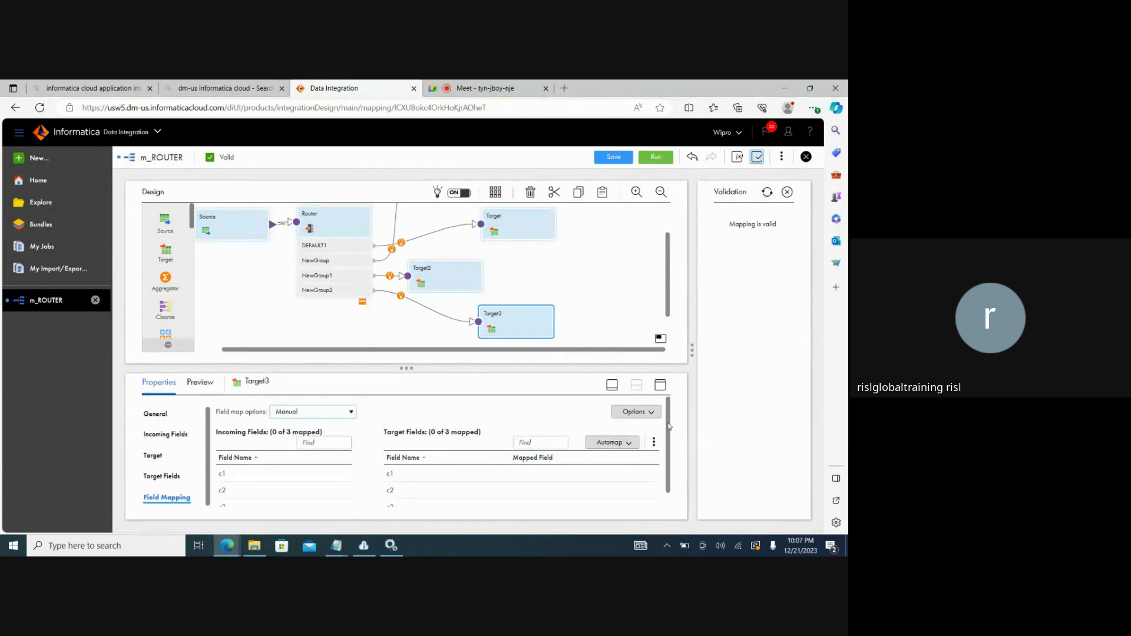
Map incoming fields c1 and c2 to the Target3 target fields of the same names
{"action": "scroll", "coordinate": [679, 453], "scroll_direction": "down", "scroll_amount": 1}
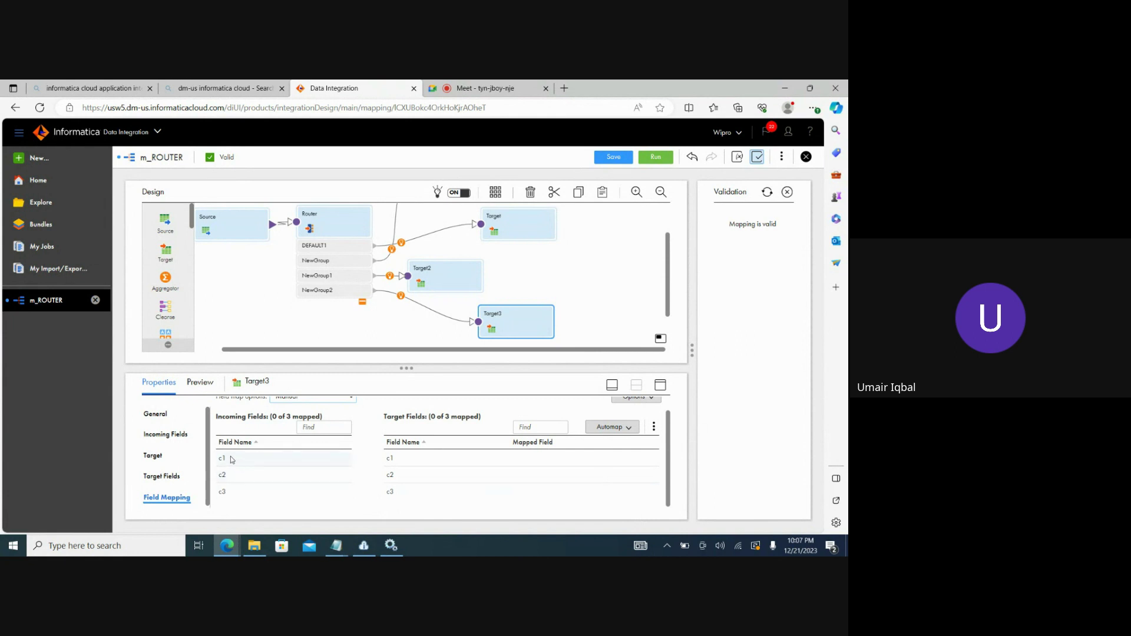
{"action": "left_click_drag", "start_coordinate": [231, 458], "coordinate": [415, 466]}
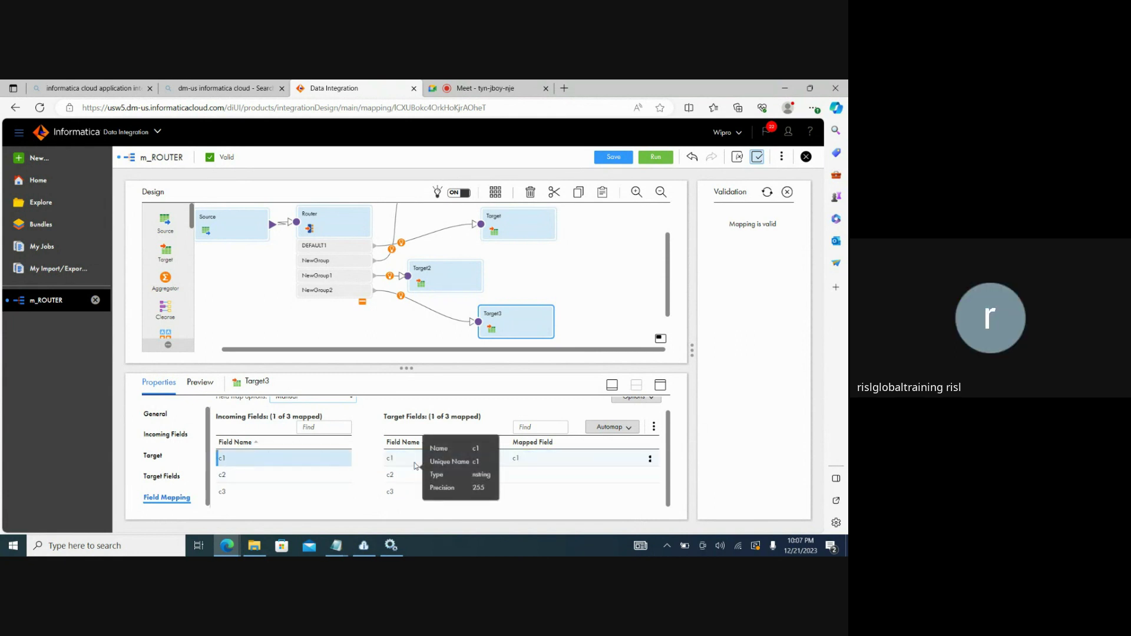
{"action": "left_click_drag", "start_coordinate": [262, 480], "coordinate": [382, 478]}
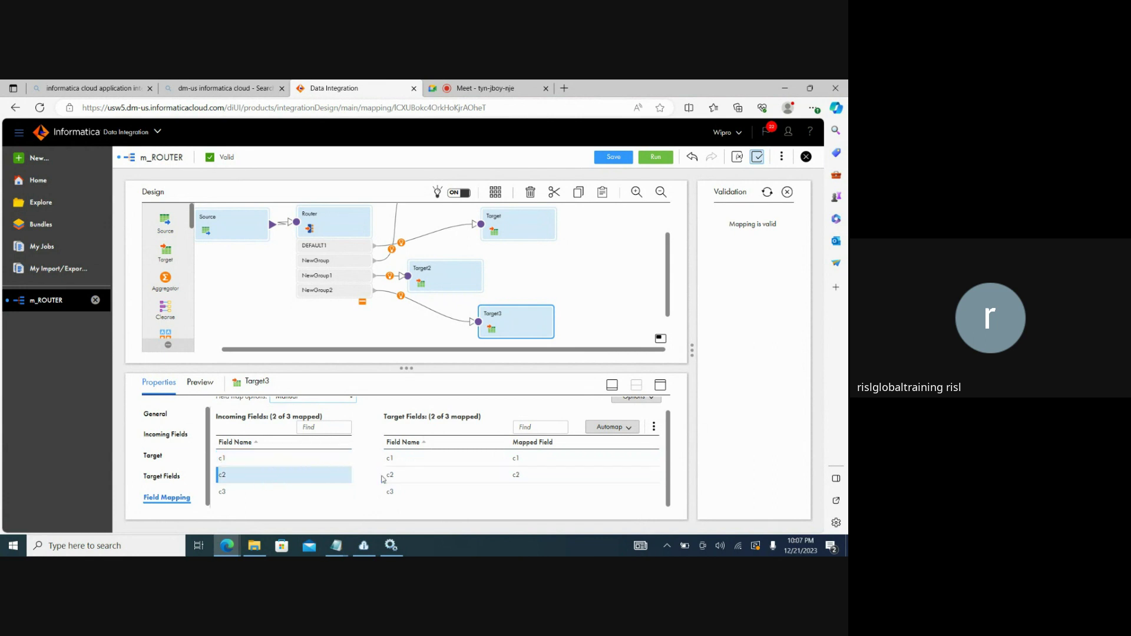
{"action": "left_click_drag", "start_coordinate": [670, 444], "coordinate": [670, 407]}
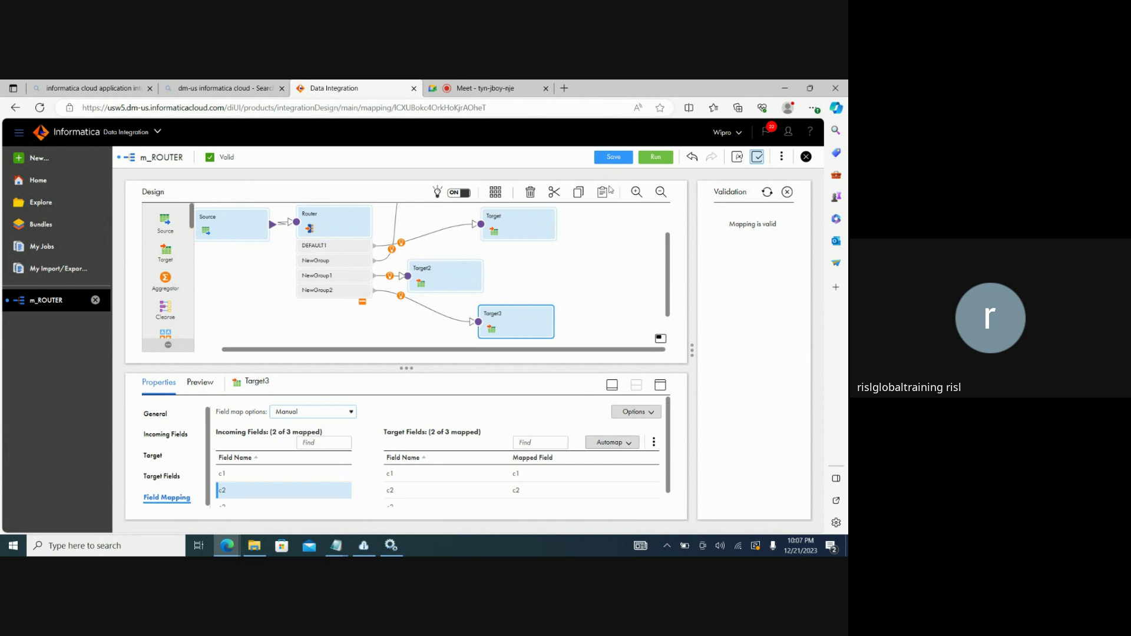
Save and run the m_ROUTER mapping, and refresh the job list to follow the m_ROUTER-7 run
{"action": "left_click", "coordinate": [611, 163]}
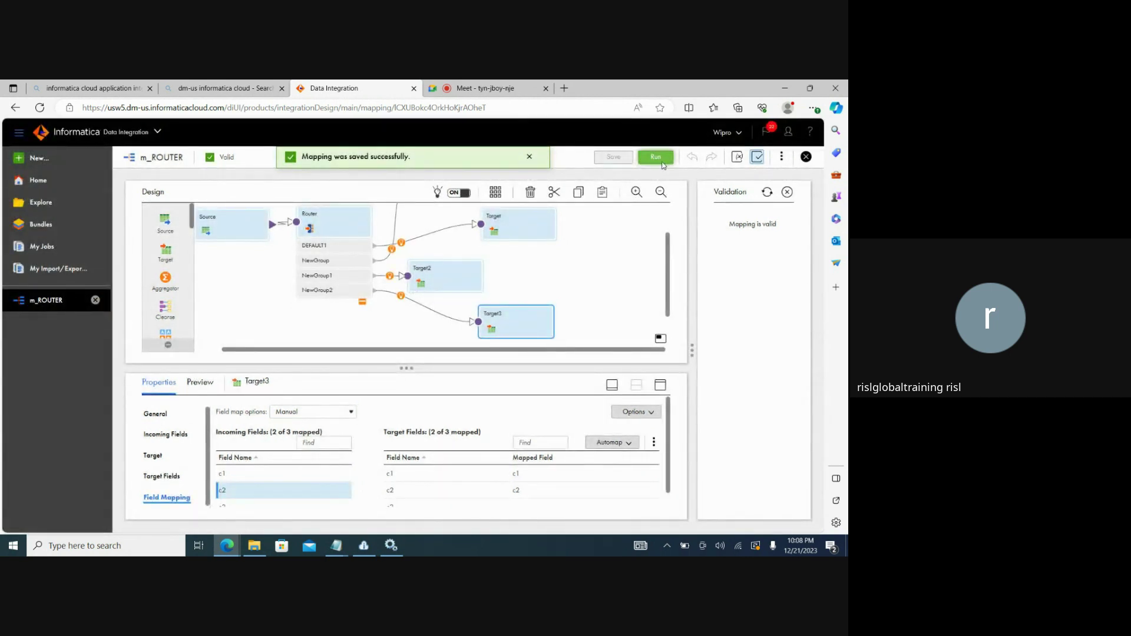
{"action": "left_click", "coordinate": [662, 163]}
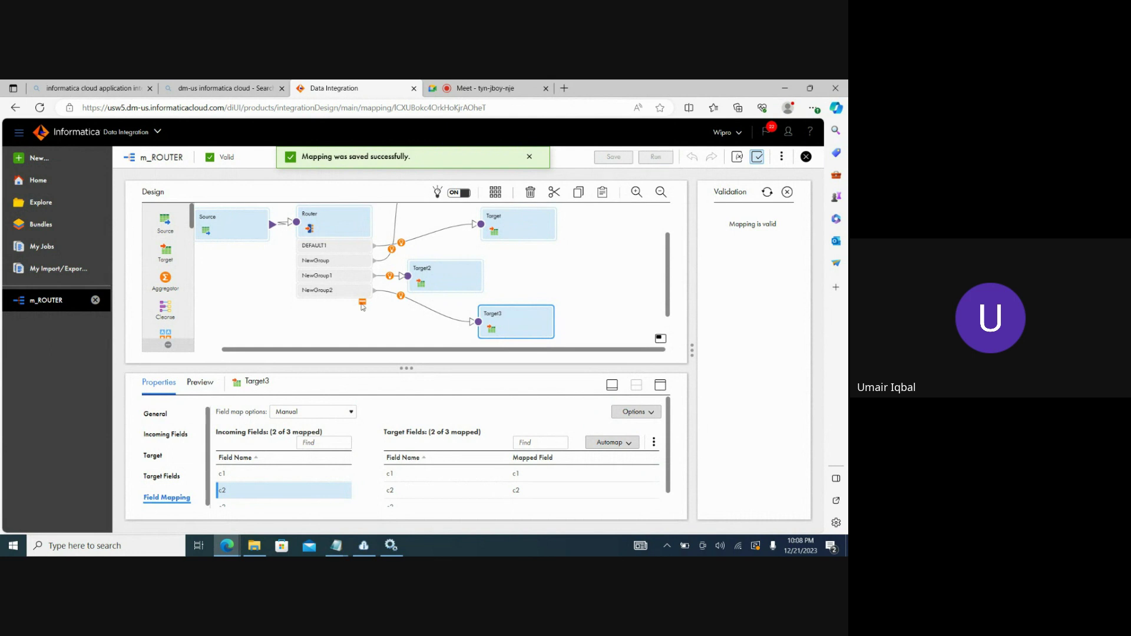
{"action": "left_click", "coordinate": [56, 249]}
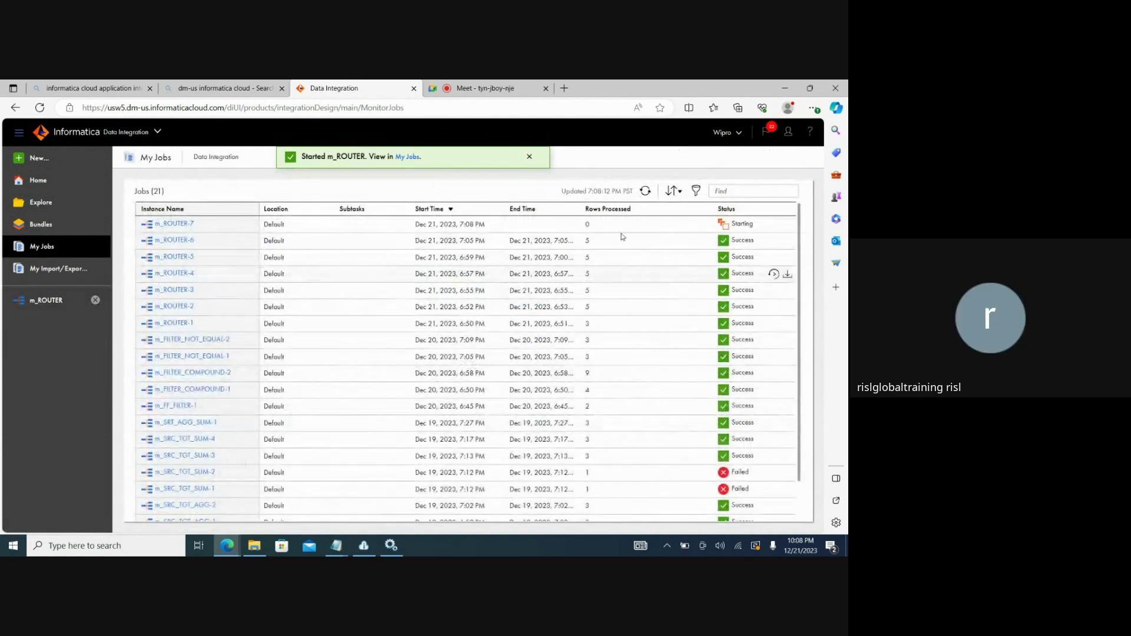
{"action": "left_click", "coordinate": [646, 191]}
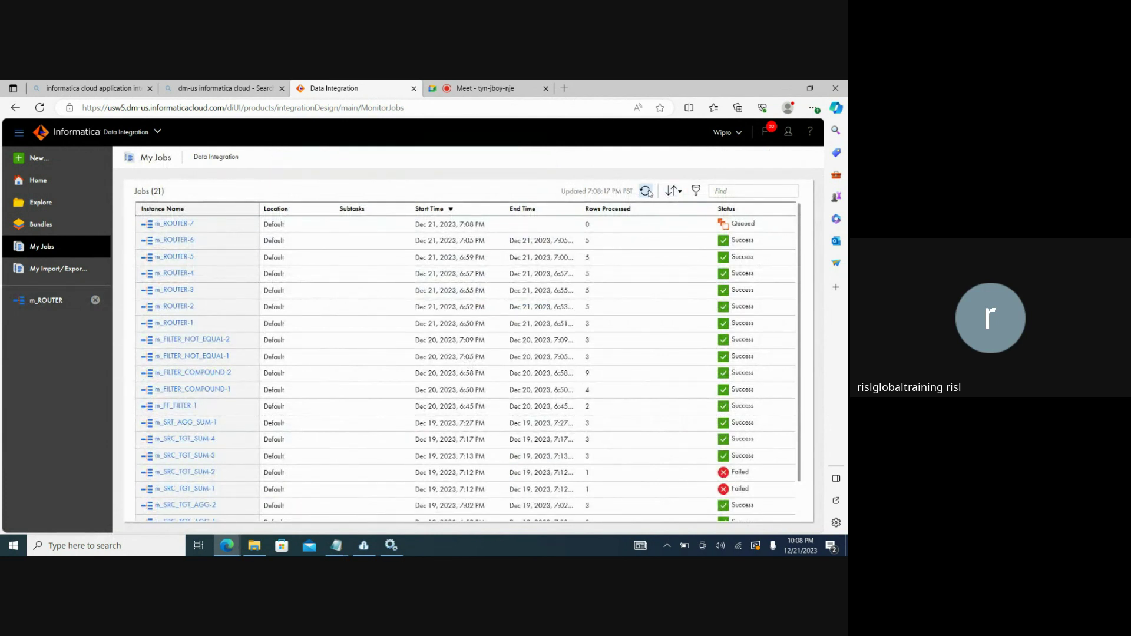
{"action": "left_click", "coordinate": [646, 191]}
{"action": "left_click", "coordinate": [647, 192]}
{"action": "left_click", "coordinate": [647, 191]}
{"action": "left_click", "coordinate": [647, 191]}
In the Target folder, inspect FF_ROUTER_CNDTN_2, FF_ROUTER_CNDTN_1, FF_ROUTER_CONDITION and FF_ROUTER one by one, closing each
{"action": "left_click", "coordinate": [254, 546]}
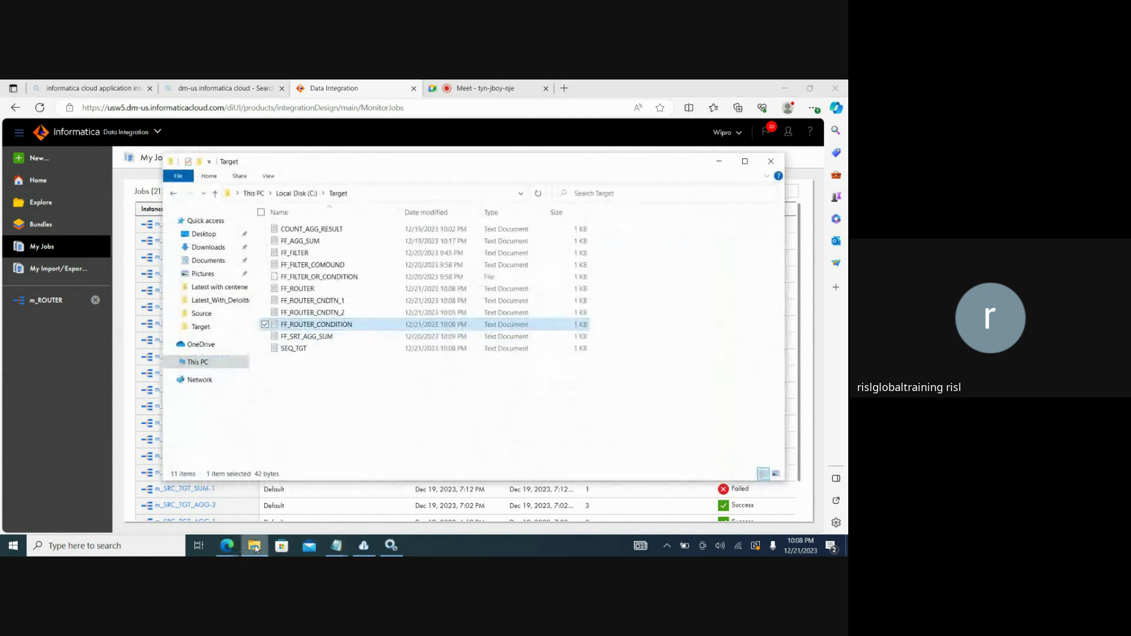
{"action": "double_click", "coordinate": [333, 312]}
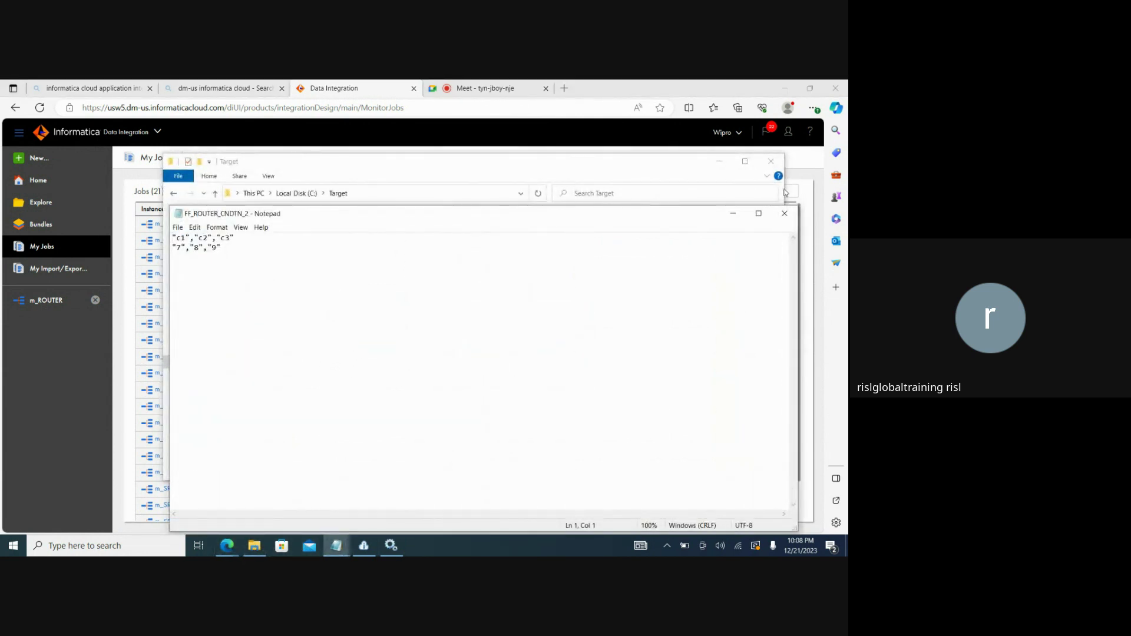
{"action": "left_click", "coordinate": [784, 214]}
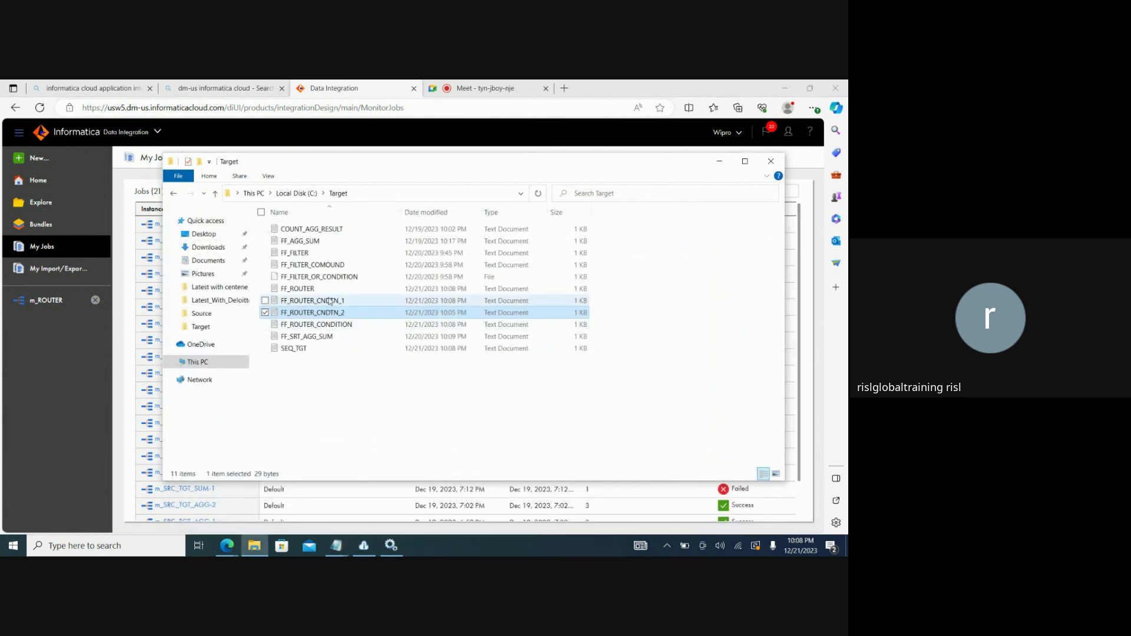
{"action": "double_click", "coordinate": [319, 300]}
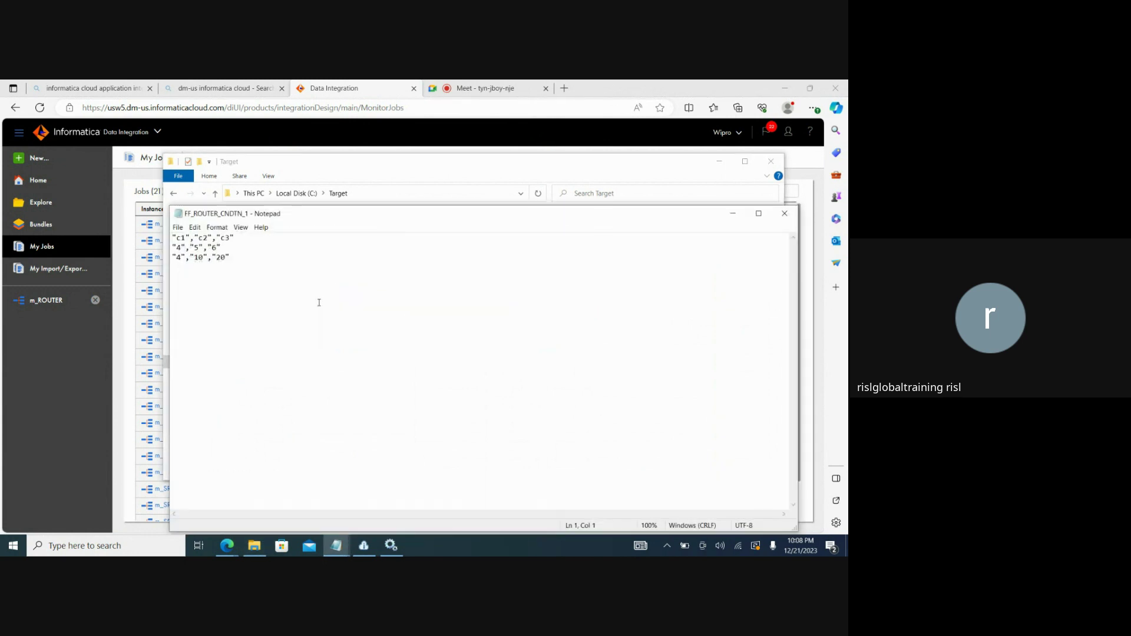
{"action": "left_click", "coordinate": [784, 213]}
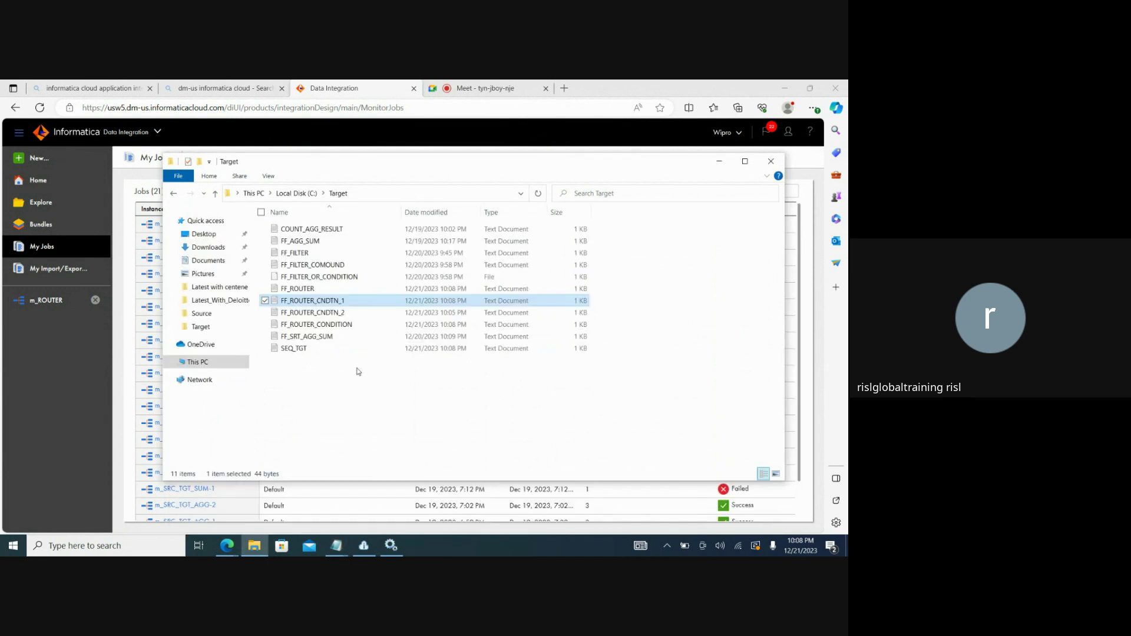
{"action": "double_click", "coordinate": [326, 324]}
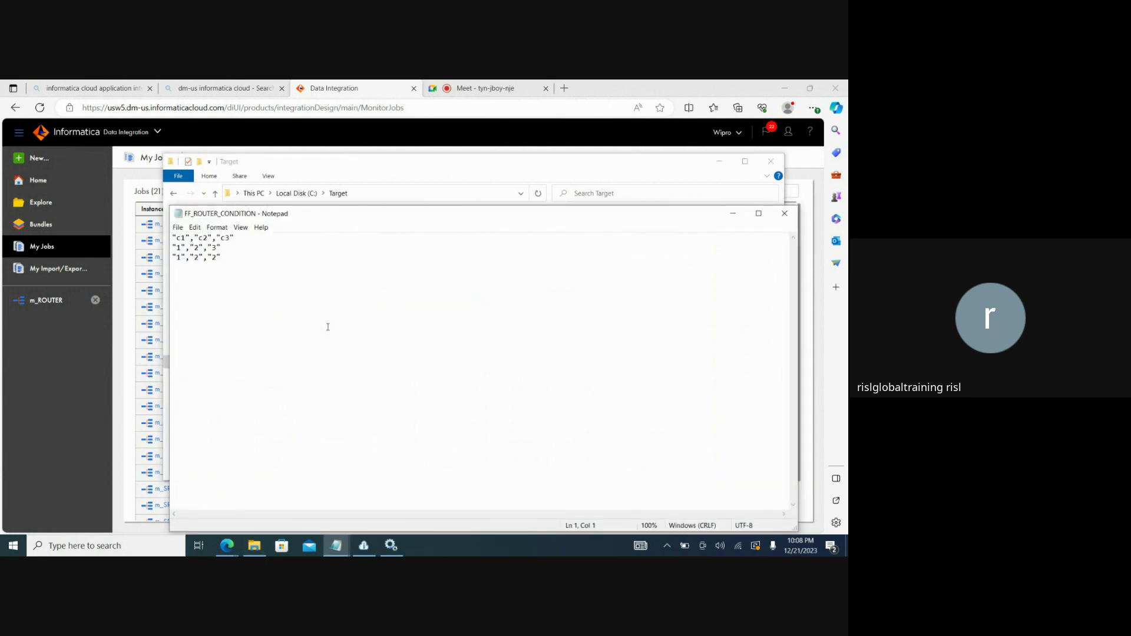
{"action": "left_click", "coordinate": [783, 213]}
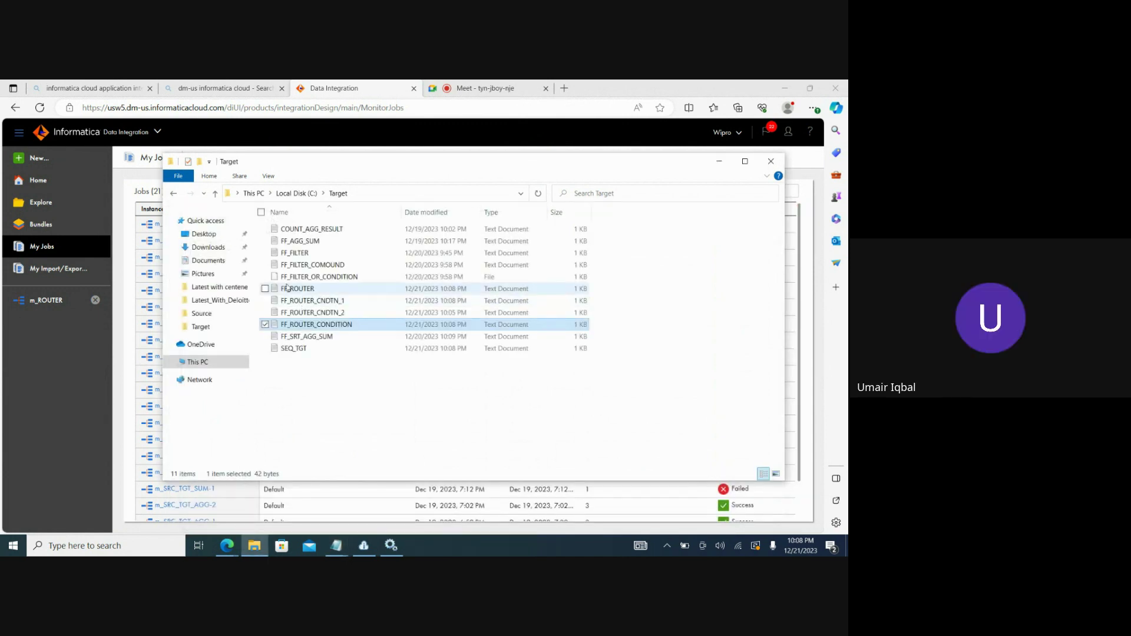
{"action": "left_click", "coordinate": [292, 289]}
{"action": "double_click", "coordinate": [292, 288]}
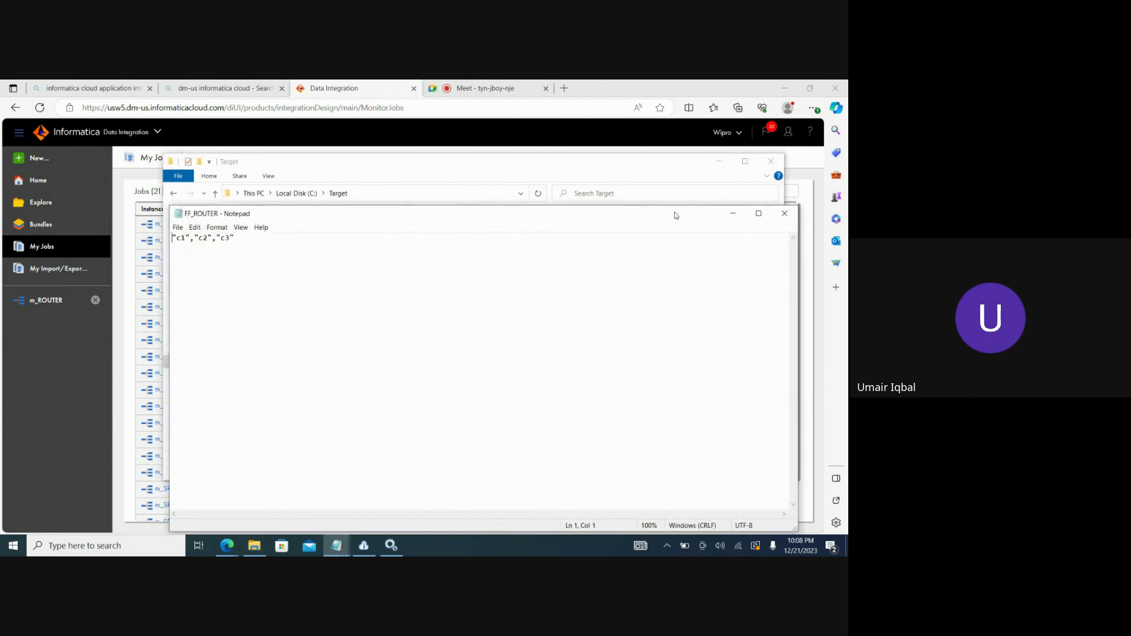
{"action": "left_click", "coordinate": [785, 214]}
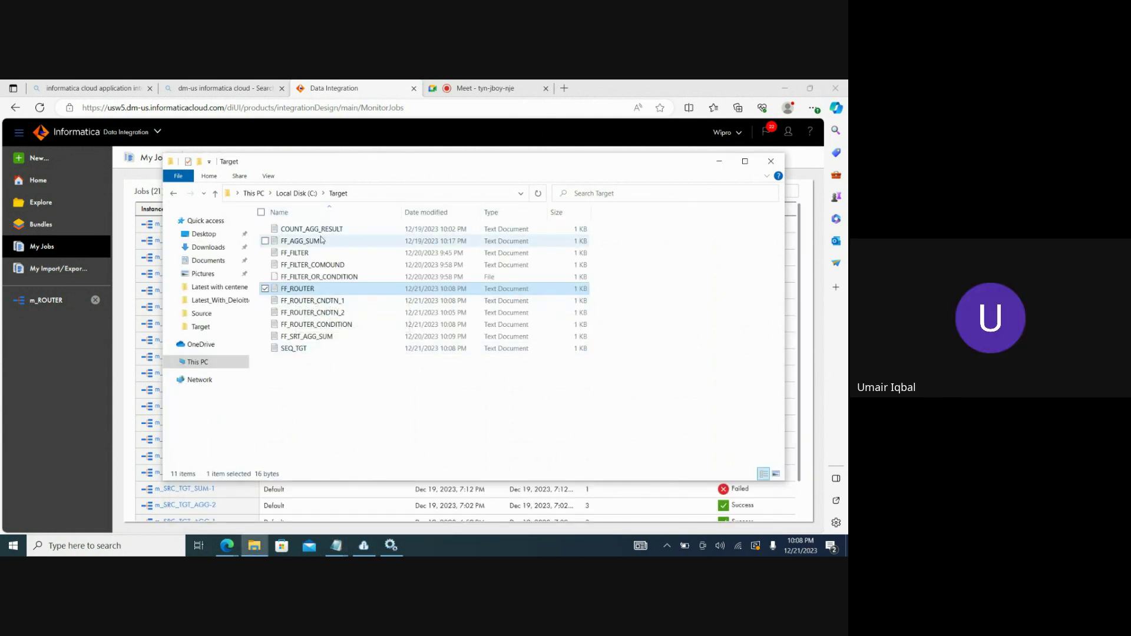
Inspect the SEQ_TGT output file and minimize both the file and the Target folder window
{"action": "double_click", "coordinate": [302, 349]}
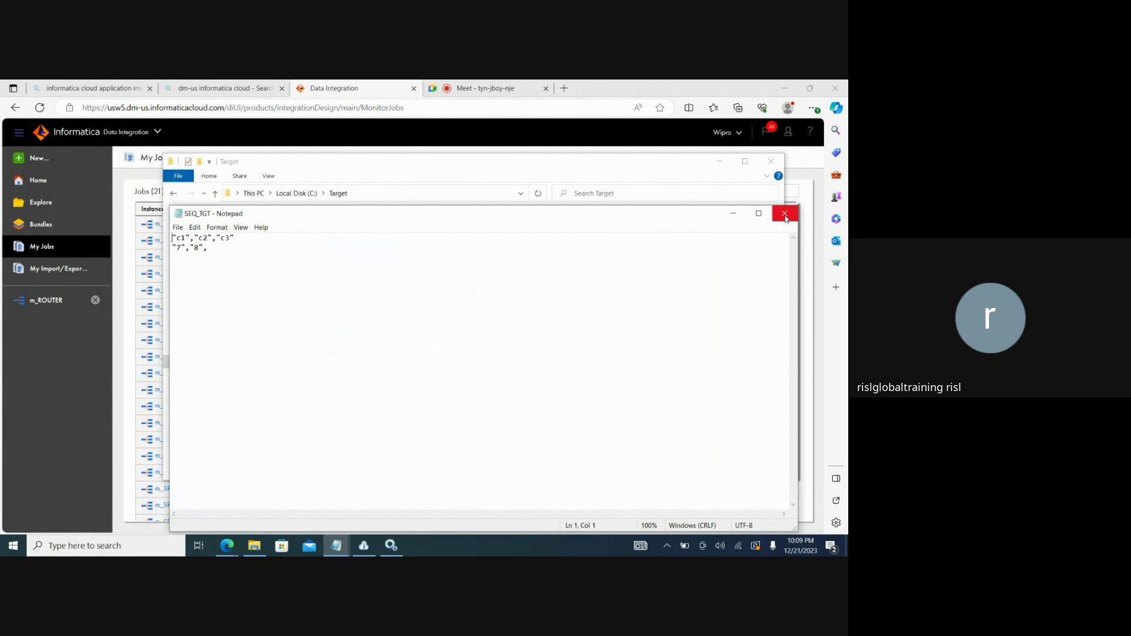
{"action": "left_click", "coordinate": [733, 213]}
{"action": "left_click", "coordinate": [719, 160]}
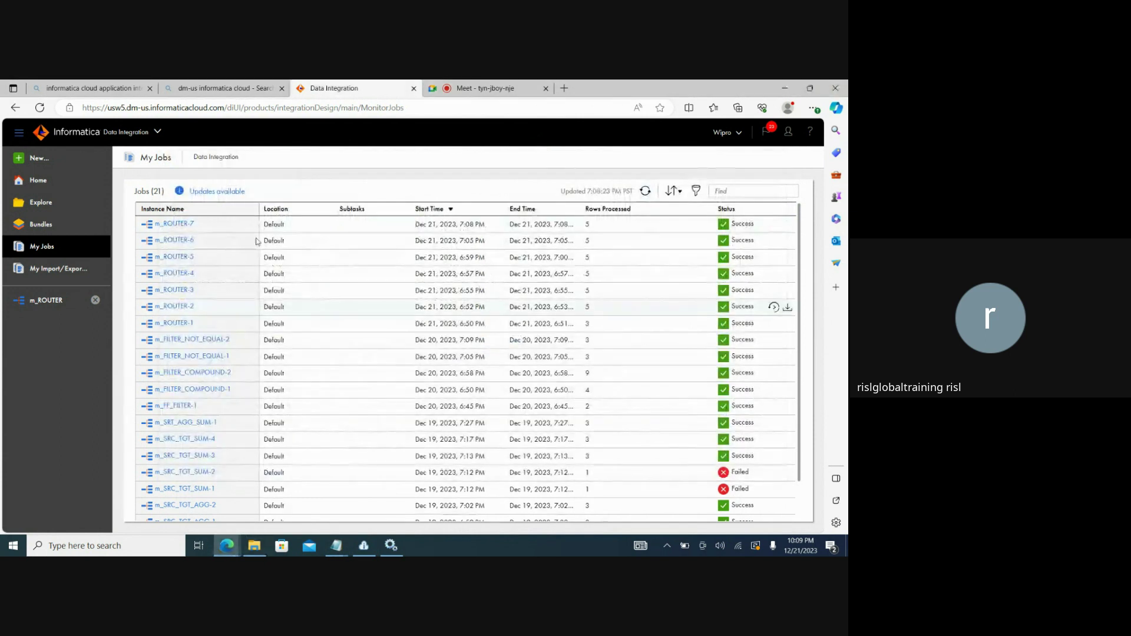
Return to the m_ROUTER mapping, enlarge the properties area and open the Router's output groups
{"action": "left_click", "coordinate": [46, 300]}
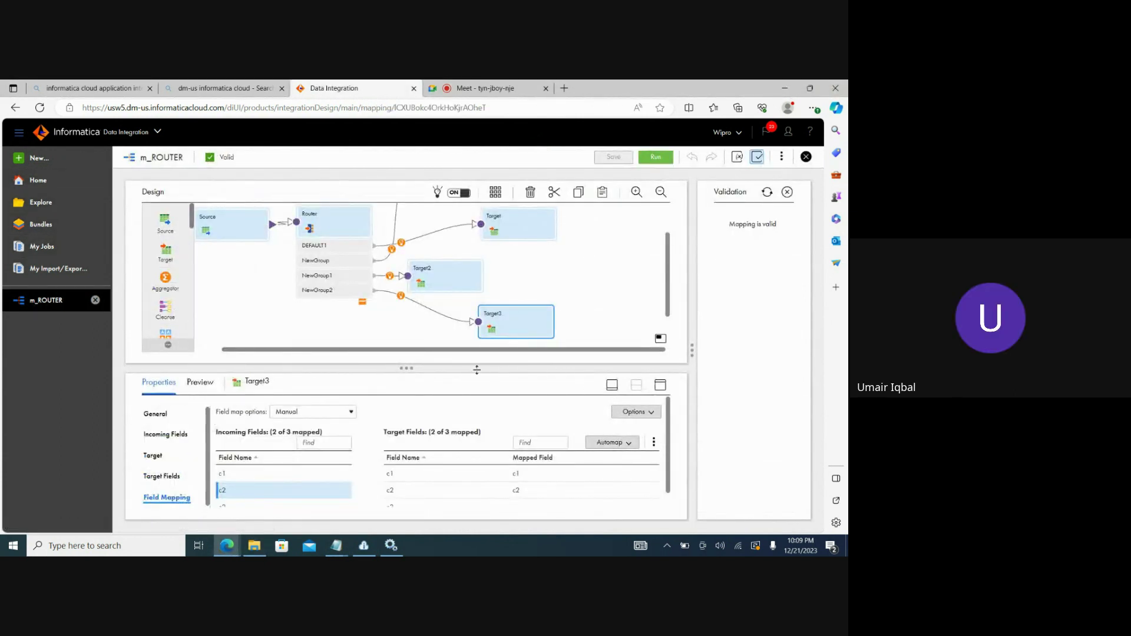
{"action": "mouse_move", "coordinate": [668, 290]}
{"action": "left_mouse_down"}
{"action": "mouse_move", "coordinate": [668, 318]}
{"action": "mouse_move", "coordinate": [667, 307]}
{"action": "left_mouse_up"}
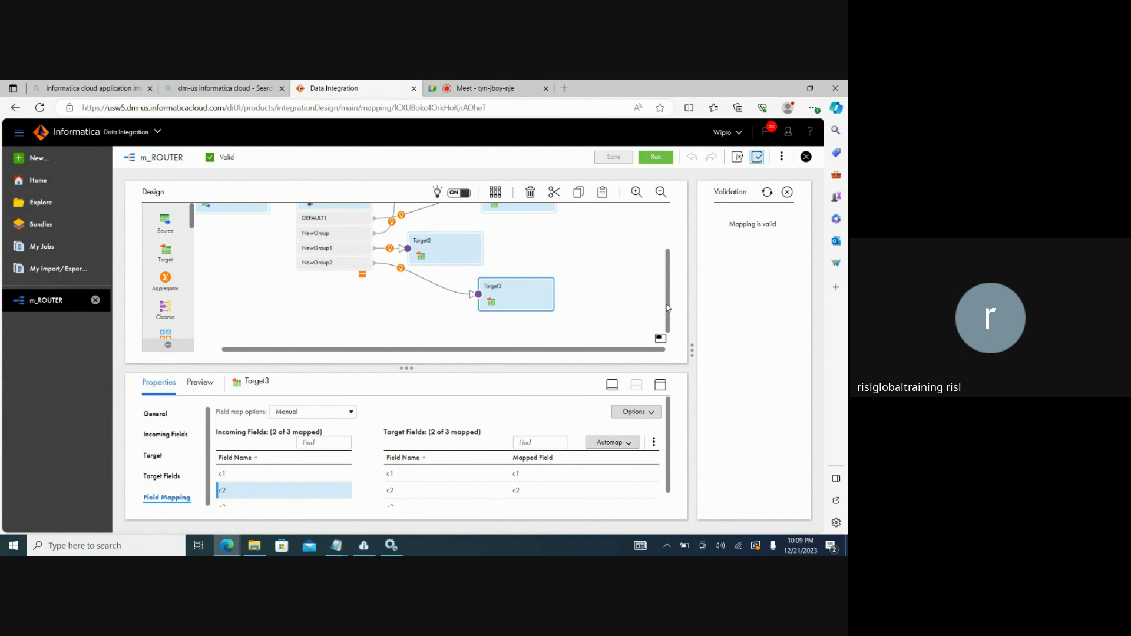
{"action": "left_click_drag", "start_coordinate": [406, 368], "coordinate": [406, 331]}
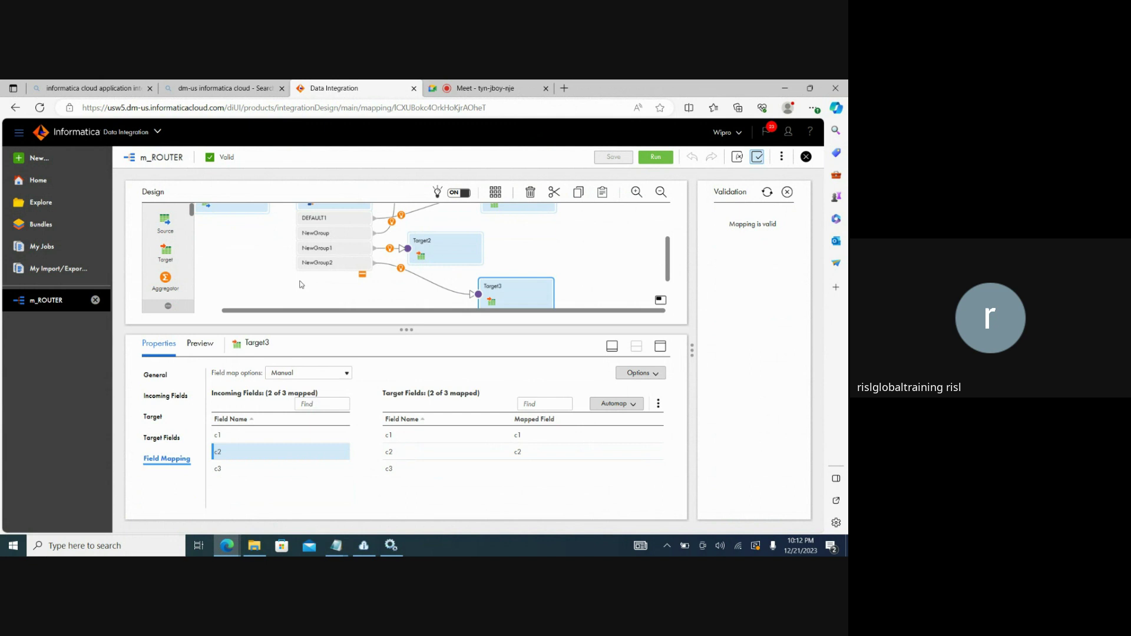
{"action": "left_click", "coordinate": [346, 205]}
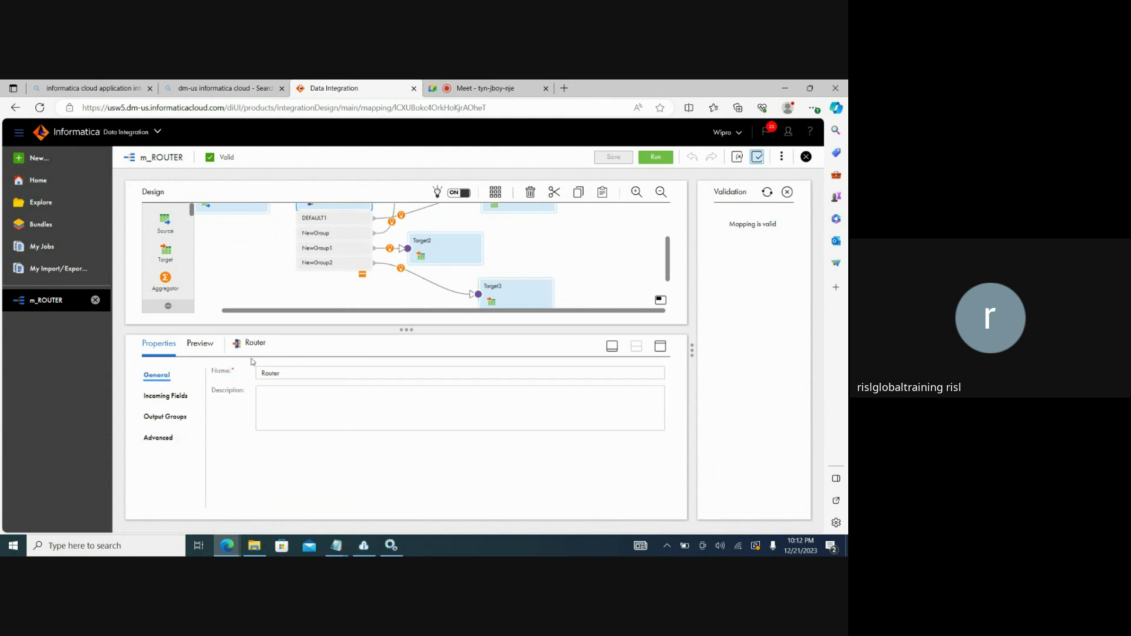
{"action": "left_click", "coordinate": [168, 419]}
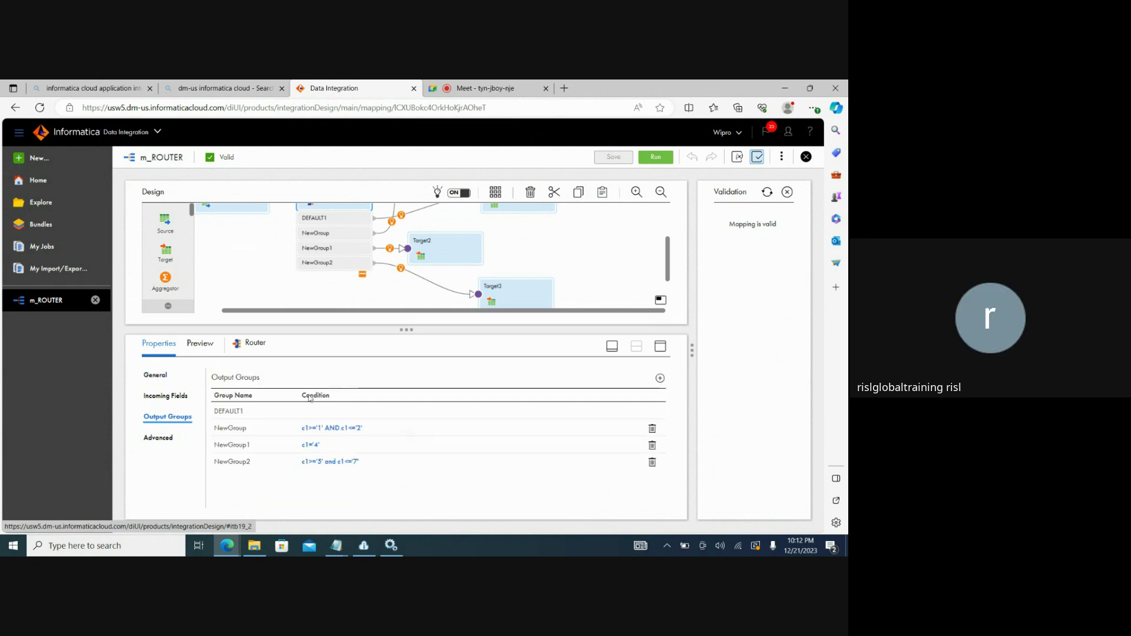
Rename the Router output group NewGroup as Suplier_1
{"action": "left_click", "coordinate": [246, 429]}
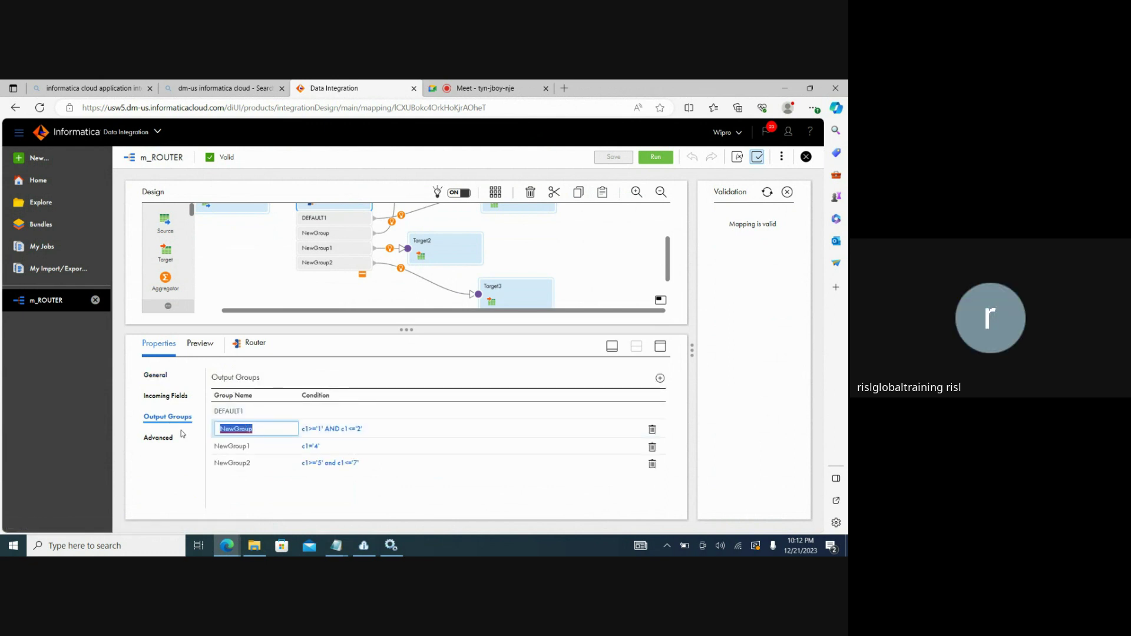
{"action": "key", "text": "BackSpace"}
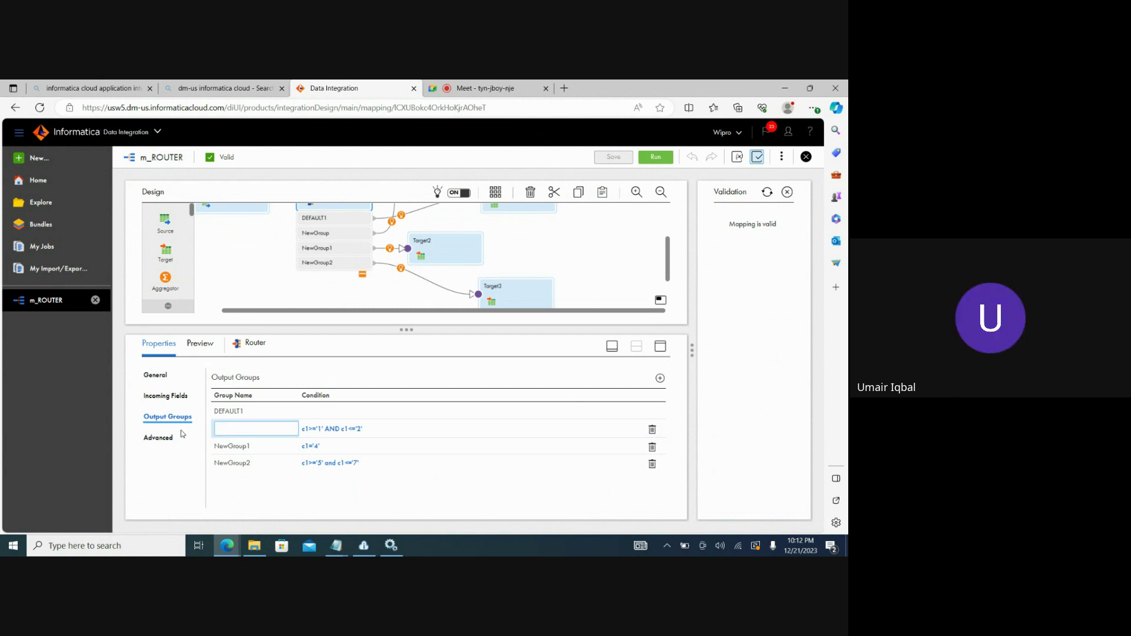
{"action": "type", "text": "ONly"}
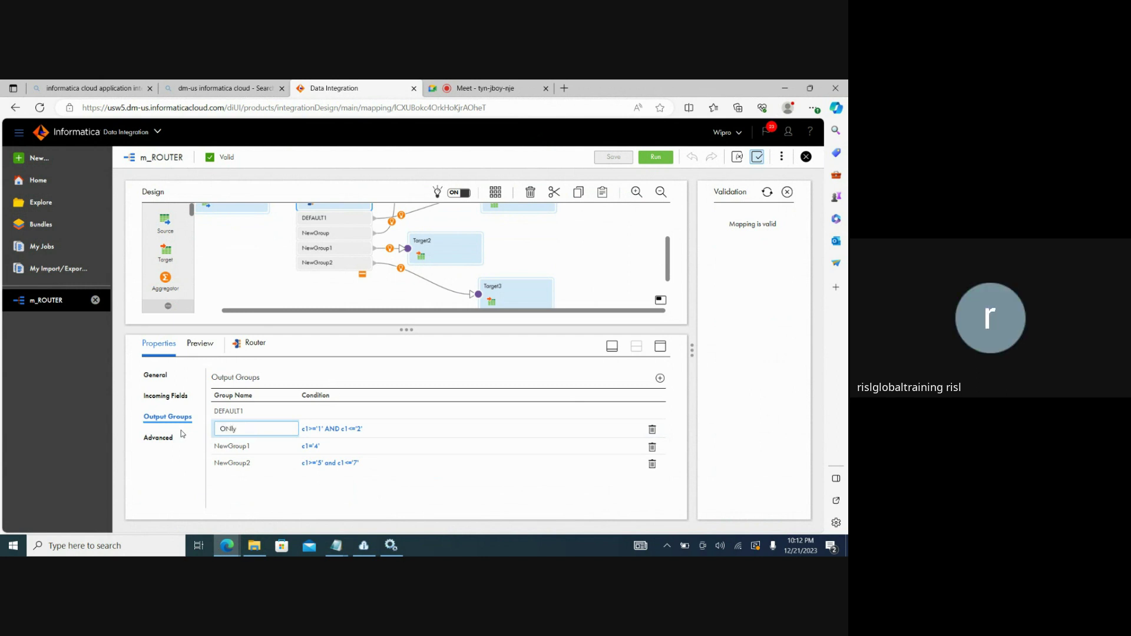
{"action": "key", "text": "BackSpace"}
{"action": "key", "text": "BackSpace"}
{"action": "key", "text": "BackSpace"}
{"action": "key", "text": "BackSpace"}
{"action": "type", "text": "Suplier_1"}
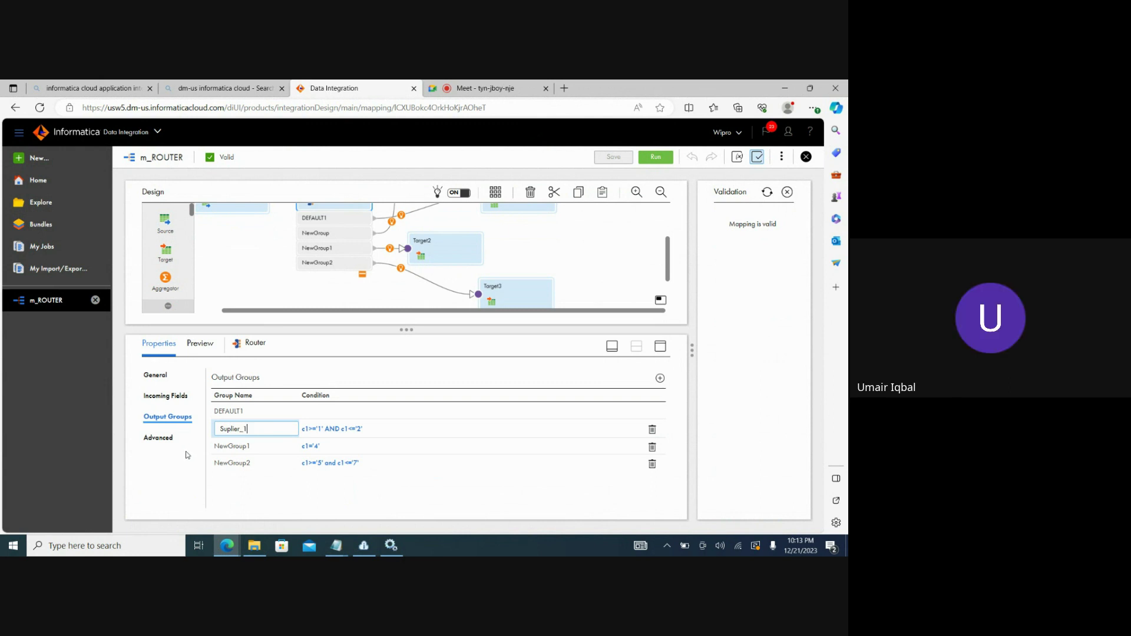
Rename the Router output group NewGroup1 as Vendor
{"action": "left_click", "coordinate": [239, 448]}
{"action": "double_click", "coordinate": [255, 446]}
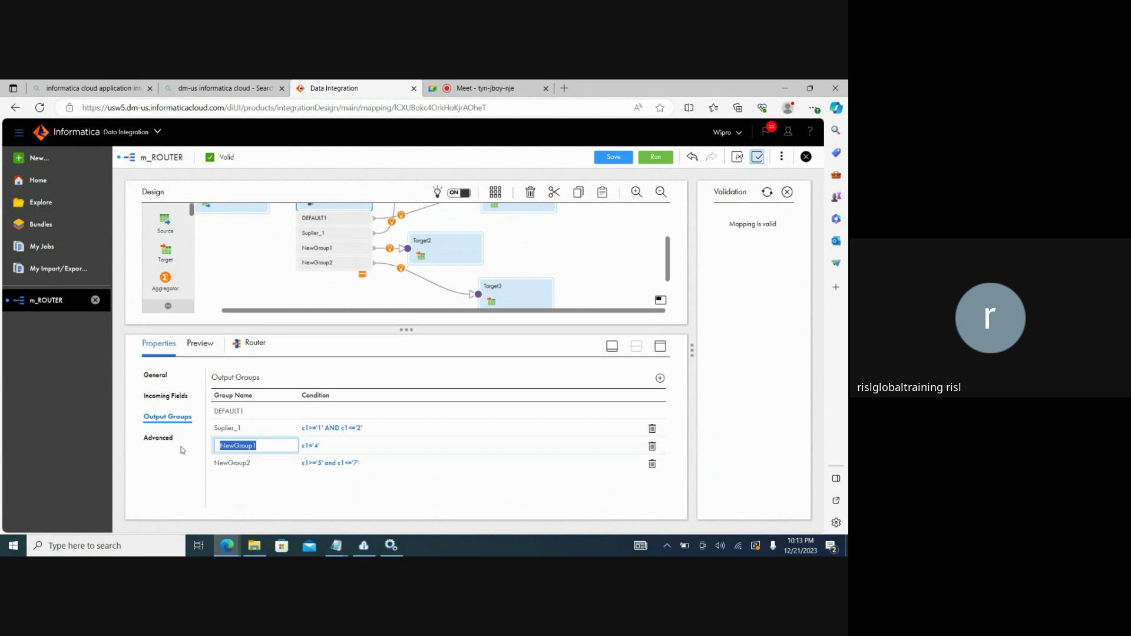
{"action": "type", "text": "Sup"}
{"action": "key", "text": "BackSpace"}
{"action": "key", "text": "BackSpace"}
{"action": "key", "text": "BackSpace"}
{"action": "type", "text": "Vendor"}
Rename the Router output group NewGroup2 as Product
{"action": "left_click", "coordinate": [248, 463]}
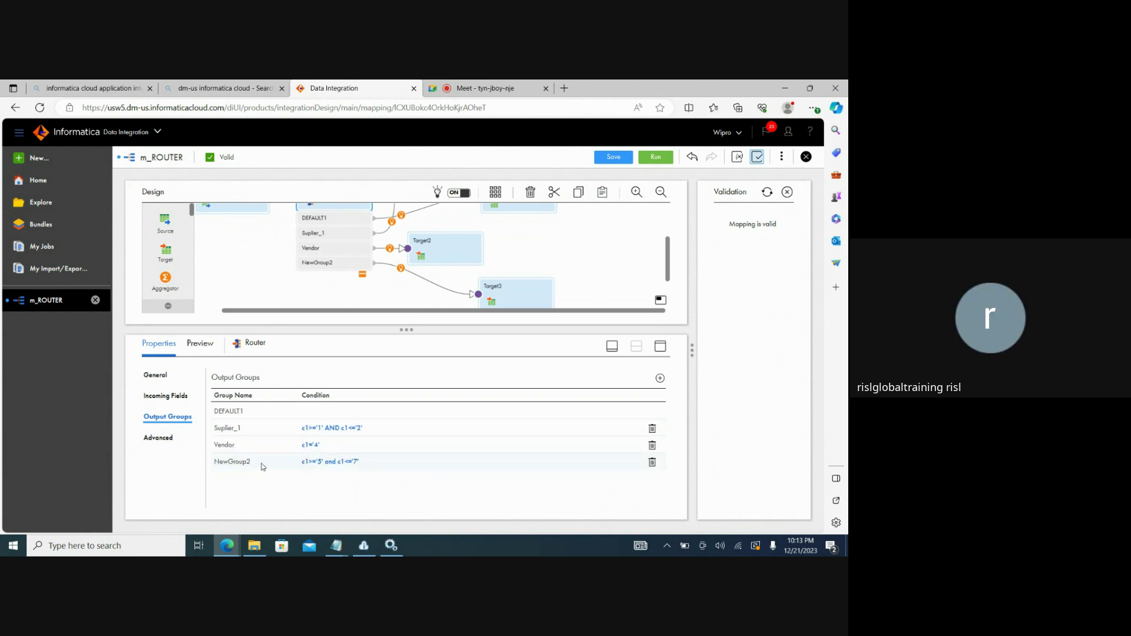
{"action": "double_click", "coordinate": [246, 463]}
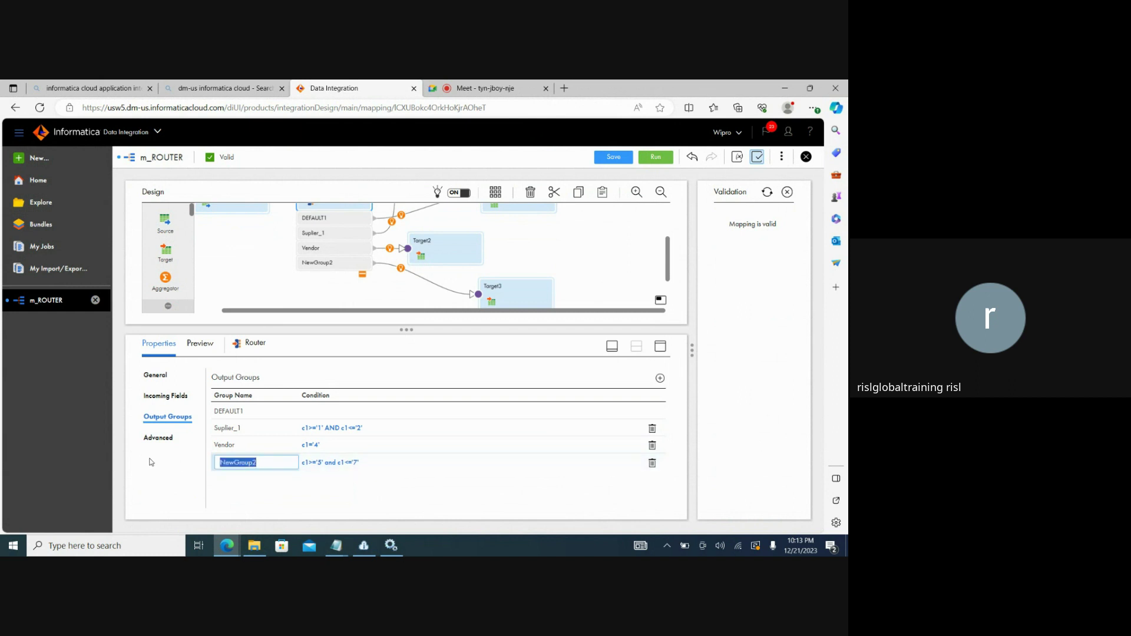
{"action": "type", "text": "Product"}
Try to shorten the name of output group Suplier_1 to Suplier
{"action": "left_click", "coordinate": [246, 433]}
{"action": "left_click", "coordinate": [247, 431]}
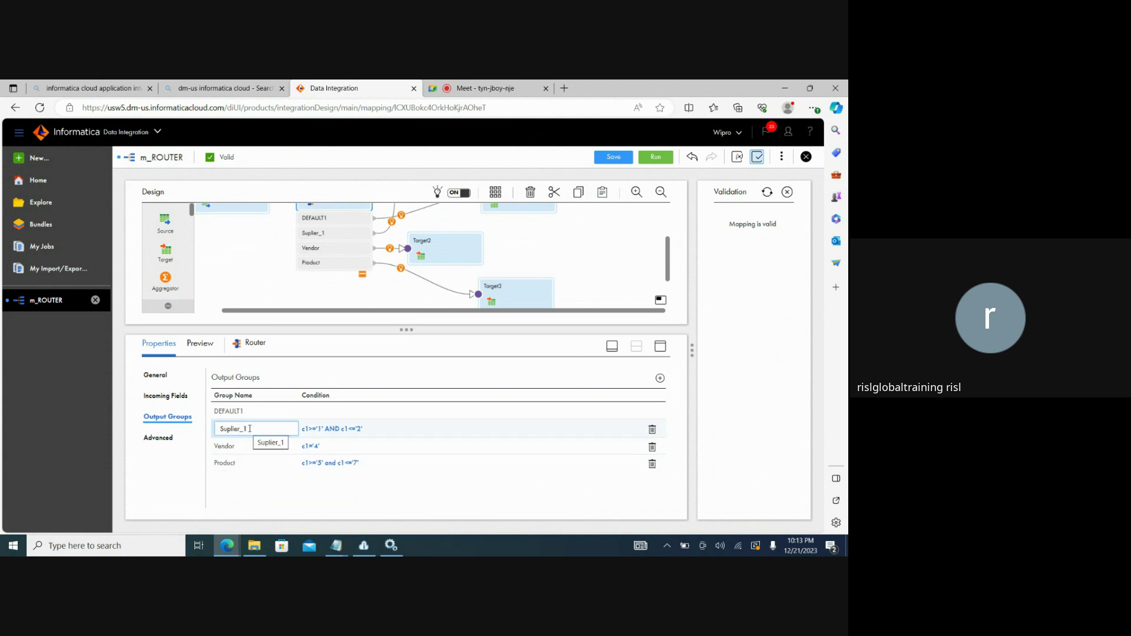
{"action": "key", "text": "BackSpace"}
{"action": "key", "text": "BackSpace"}
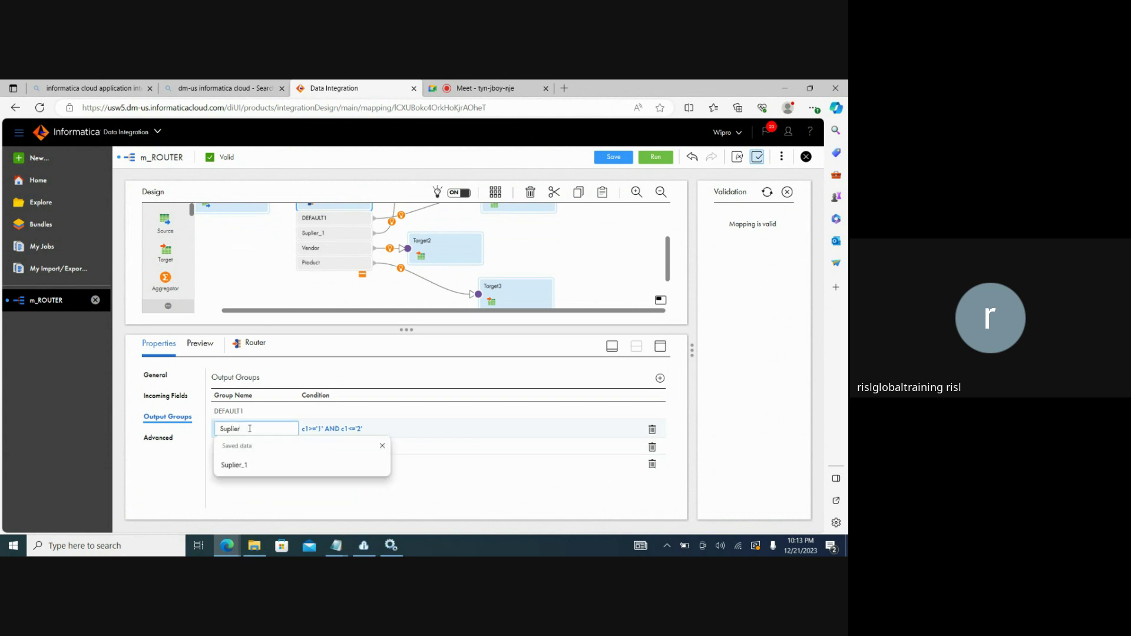
{"action": "left_click", "coordinate": [342, 291]}
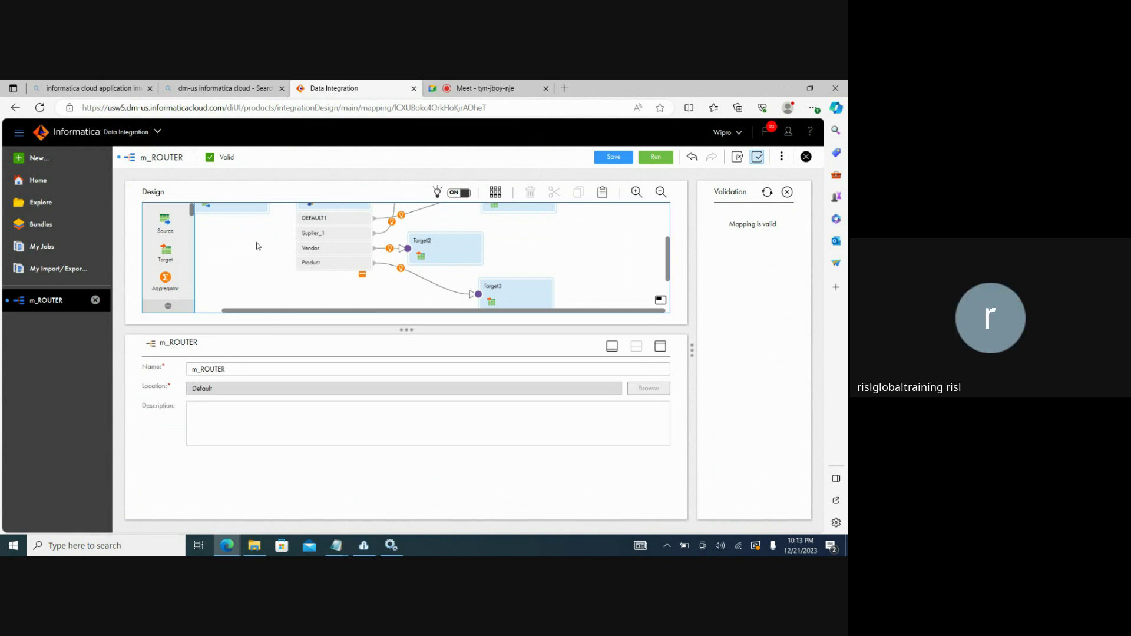
Save the m_ROUTER mapping and enlarge the design canvas to review the Router groups and their targets
{"action": "left_click", "coordinate": [611, 157]}
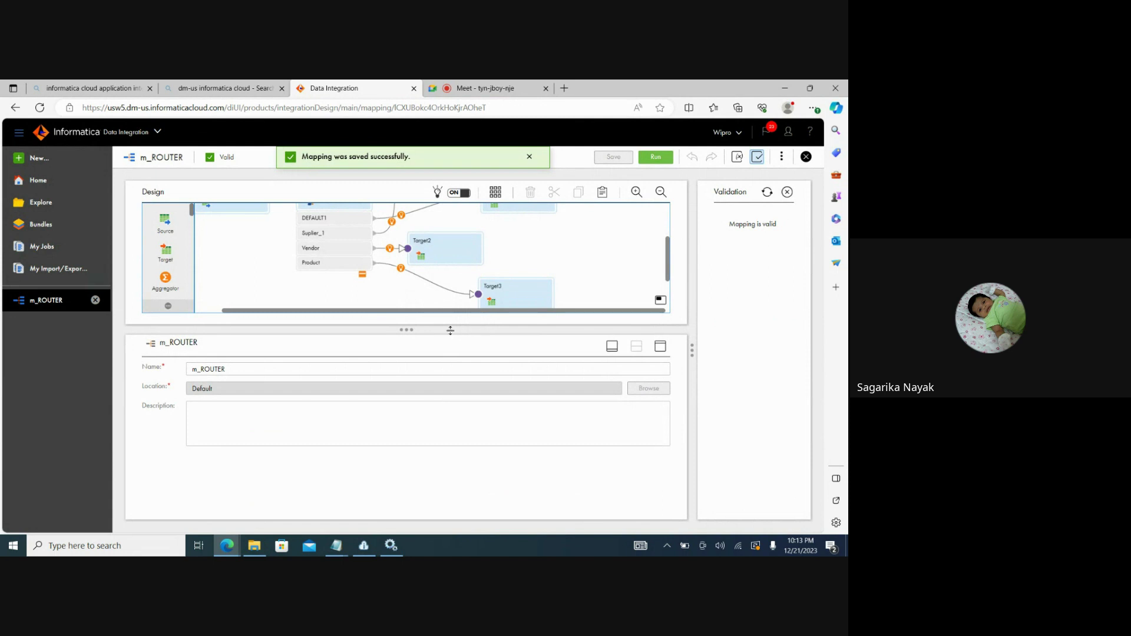
{"action": "left_click_drag", "start_coordinate": [410, 330], "coordinate": [407, 384]}
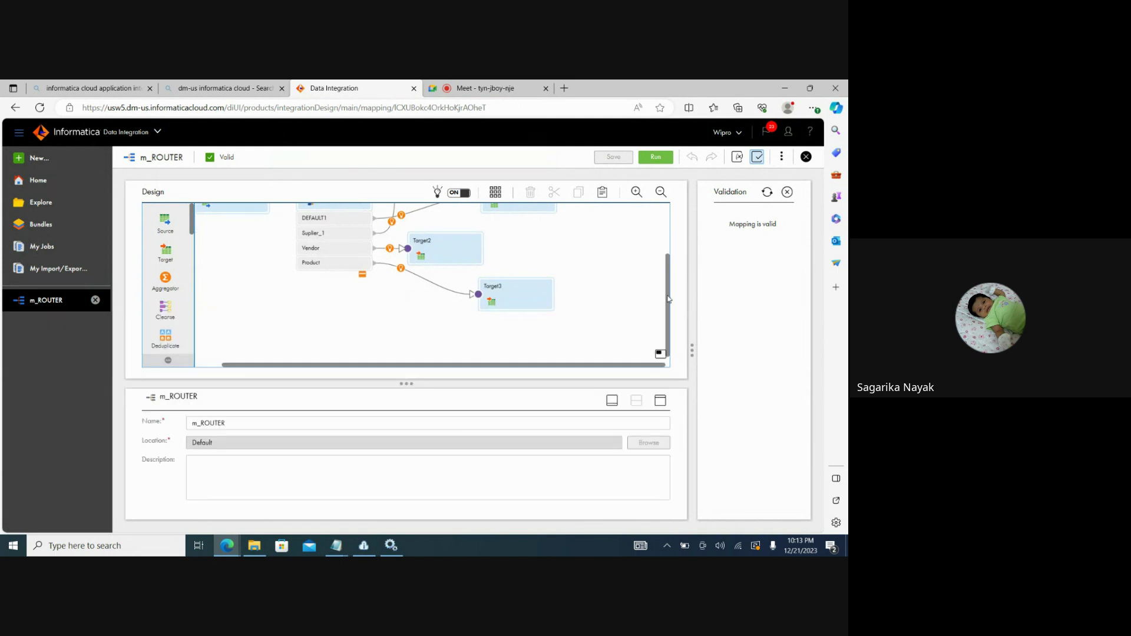
{"action": "left_click_drag", "start_coordinate": [670, 298], "coordinate": [675, 252]}
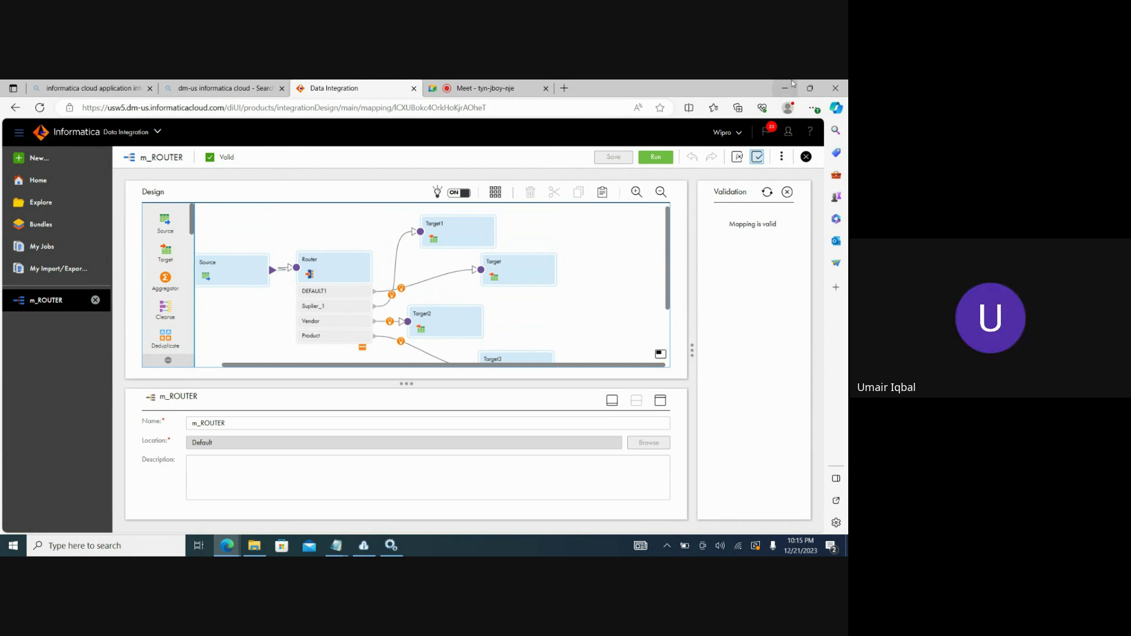
Switch to the Google Meet call and stop presenting the screen
{"action": "left_click", "coordinate": [506, 92]}
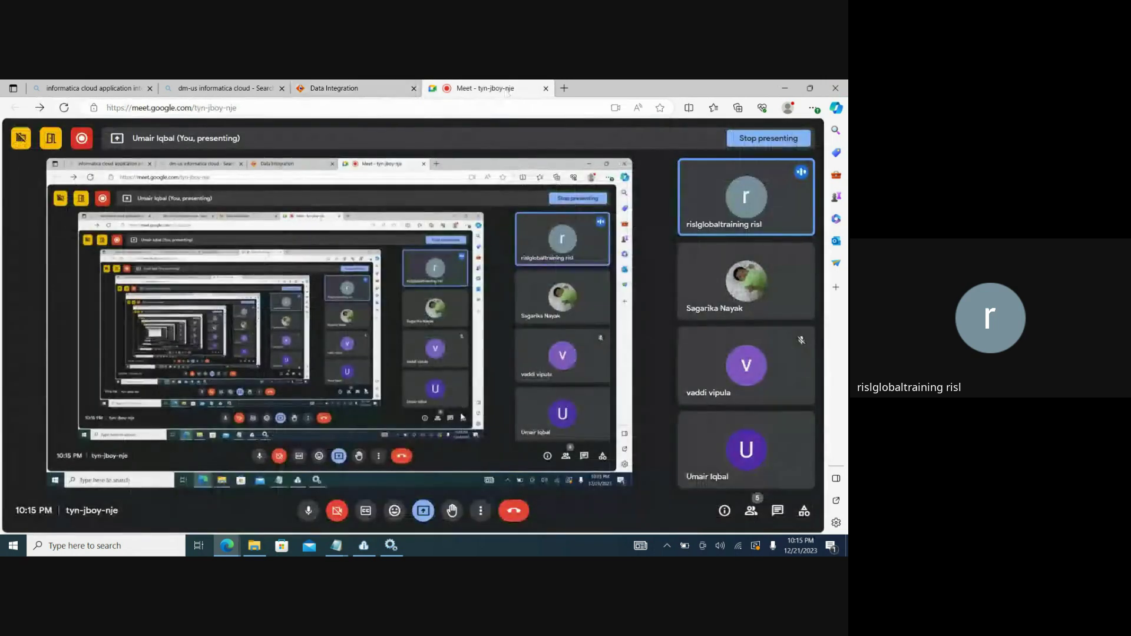
{"action": "left_click", "coordinate": [422, 510]}
{"action": "left_click", "coordinate": [462, 478]}
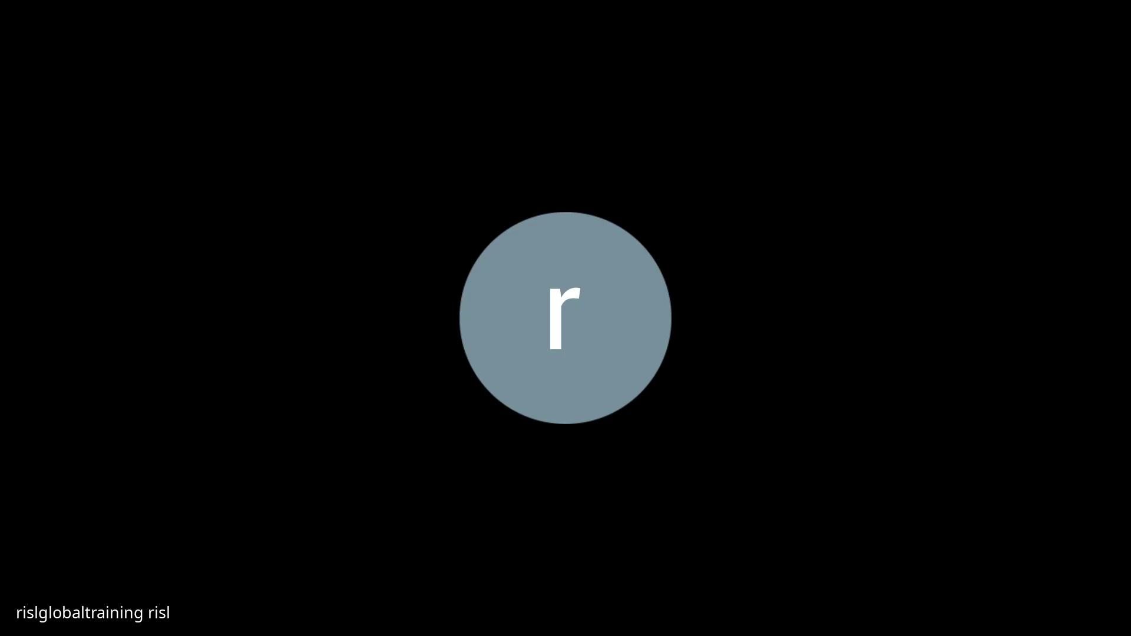